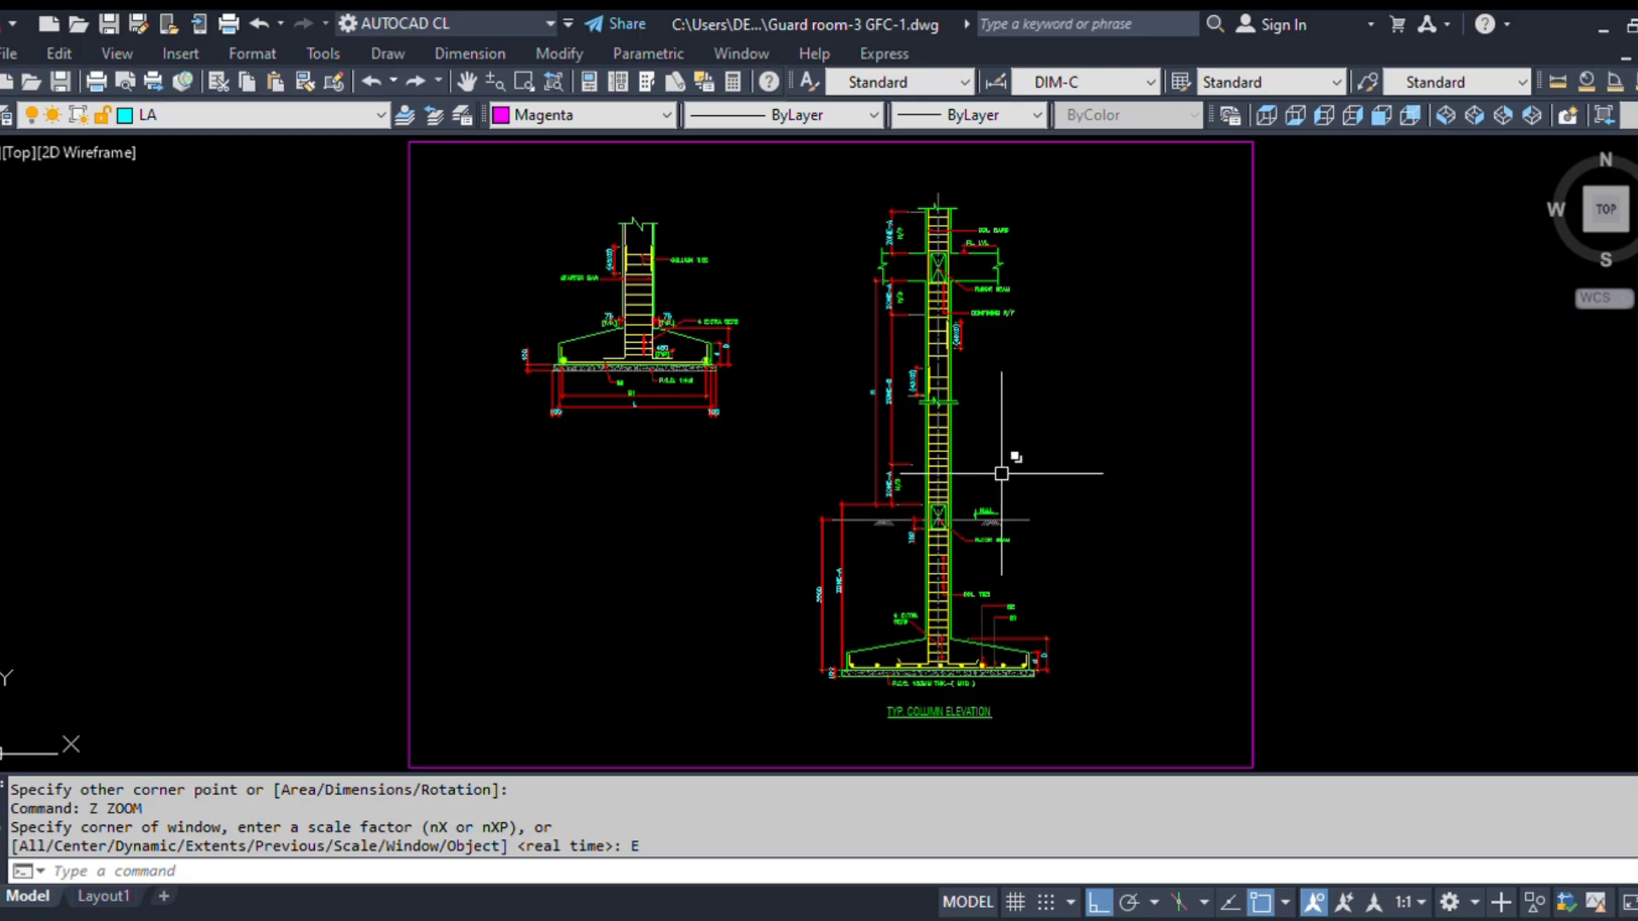
- Move the whole footing section detail straight down so it sits beside the base of the typical column elevation
scroll(567, 205, "up", 2)
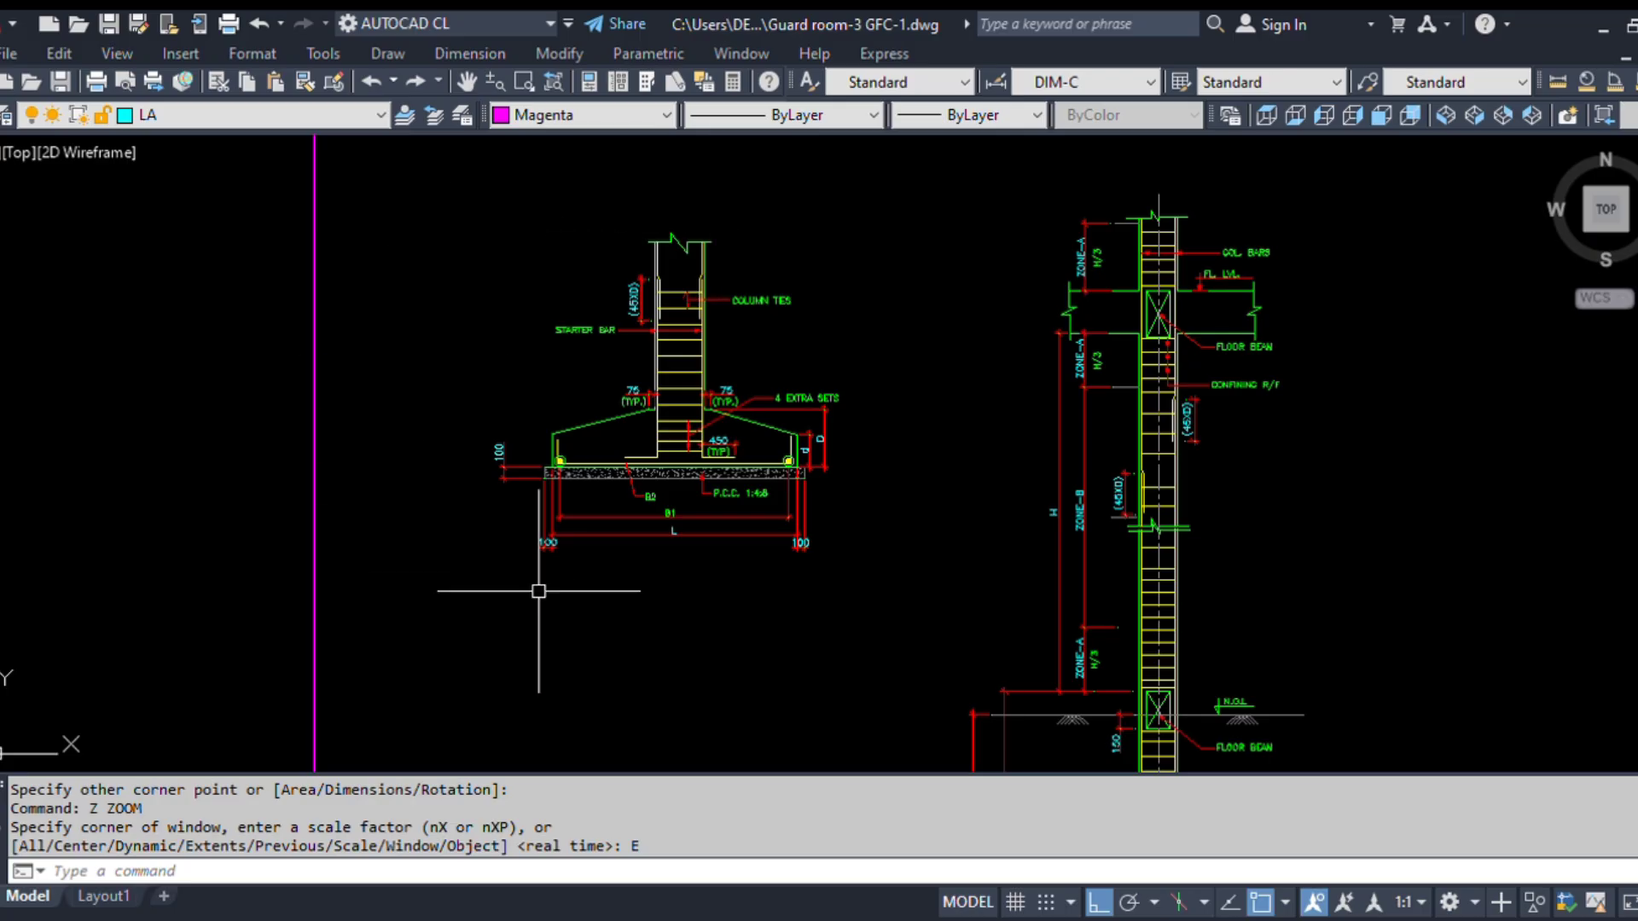
middle_click_drag(804, 548, 822, 503)
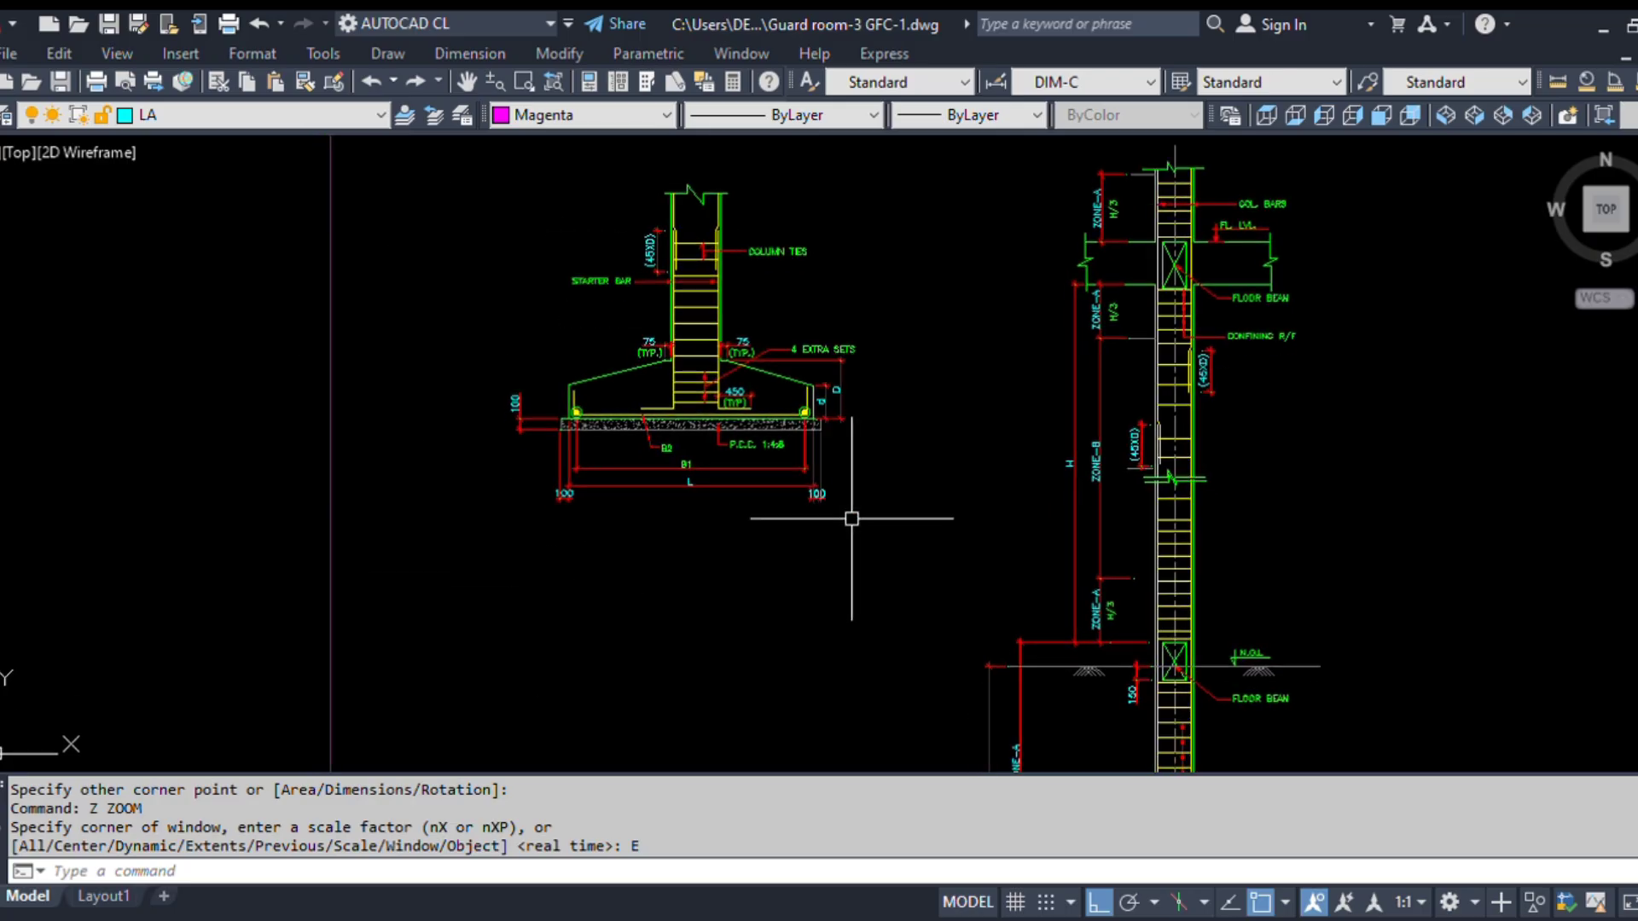
key("Return")
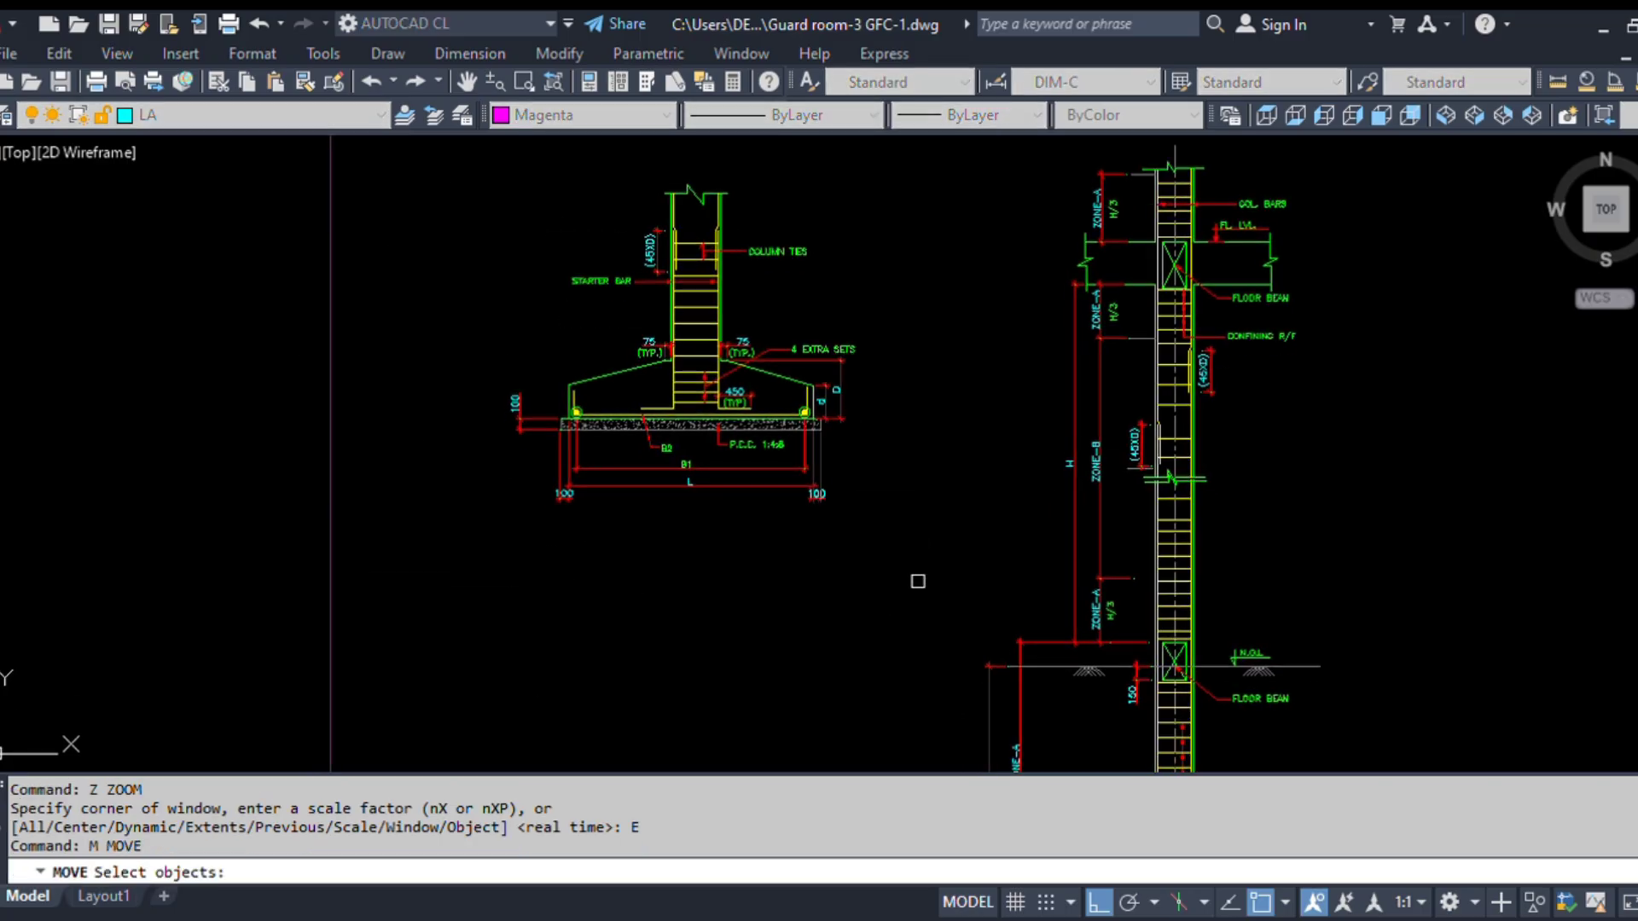
left_click(918, 581)
left_click(376, 135)
key("Return")
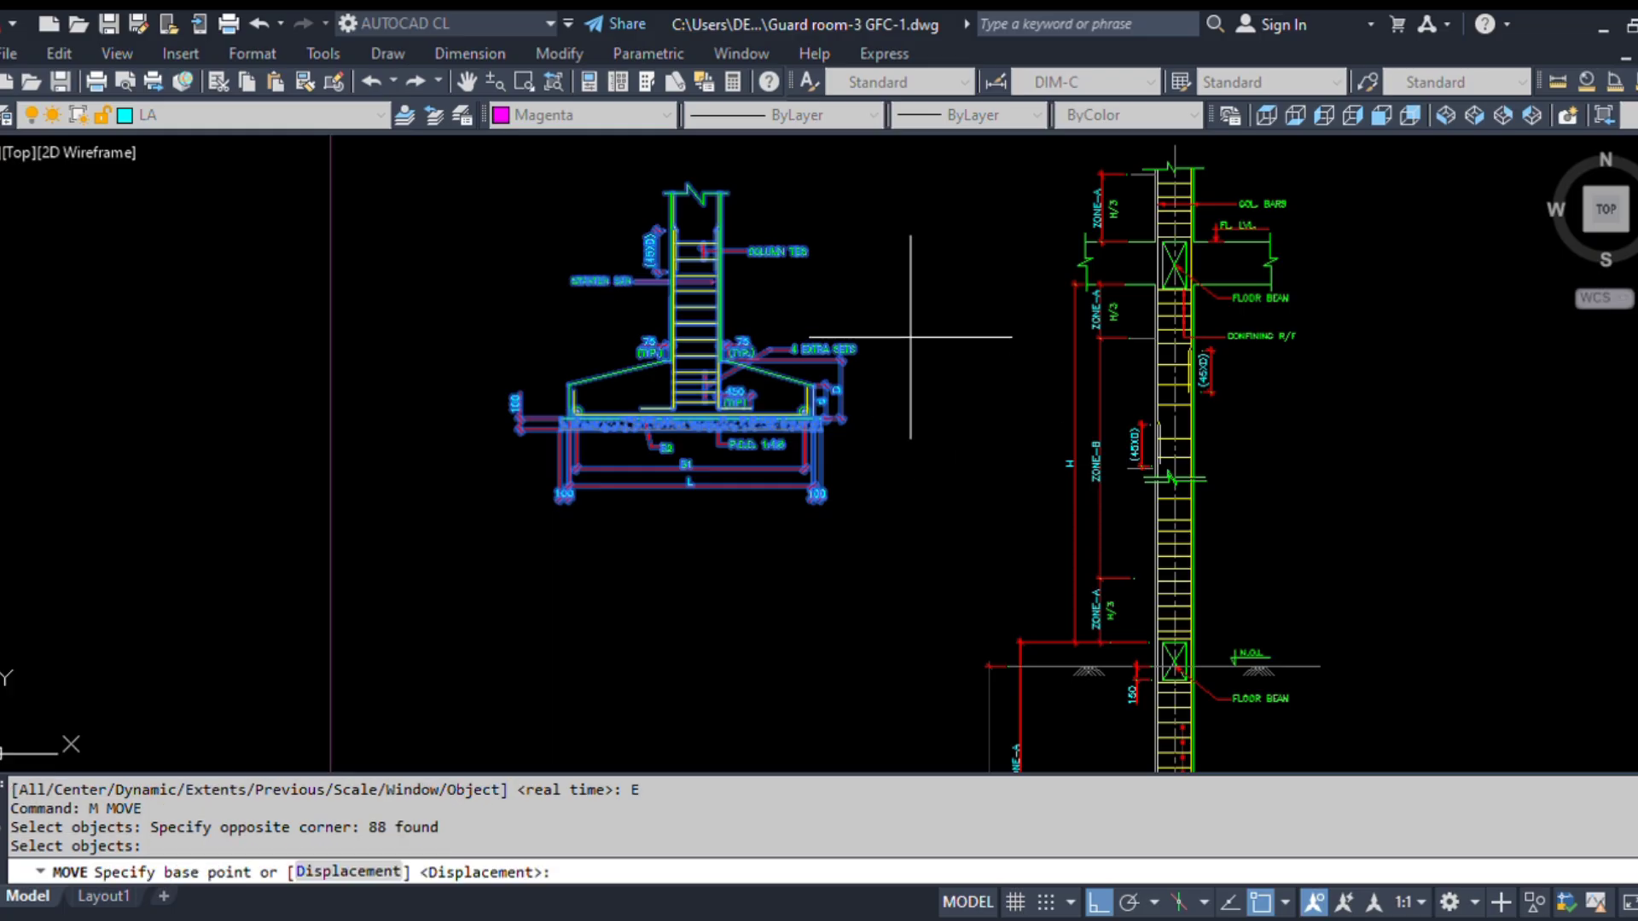
left_click(910, 337)
middle_click_drag(907, 624, 896, 384)
left_click(895, 512)
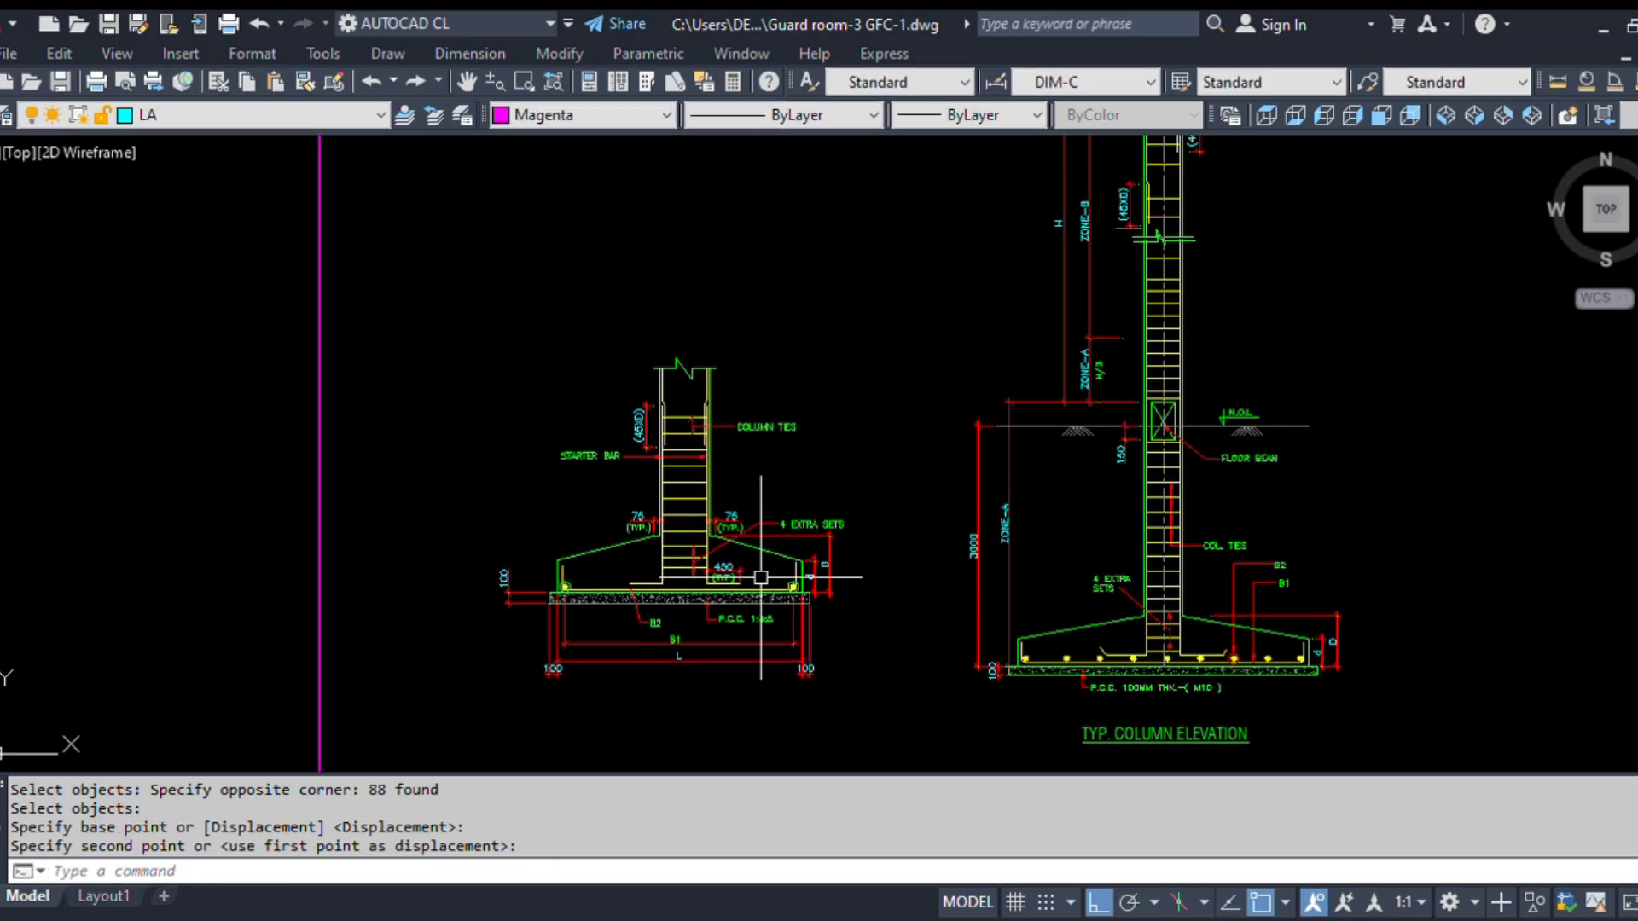
- Examine the footing section from the column ties down to the base, highlighting the bottom reinforcement bar above the P.C.C. layer
scroll(734, 546, "up", 4)
middle_click_drag(776, 433, 790, 534)
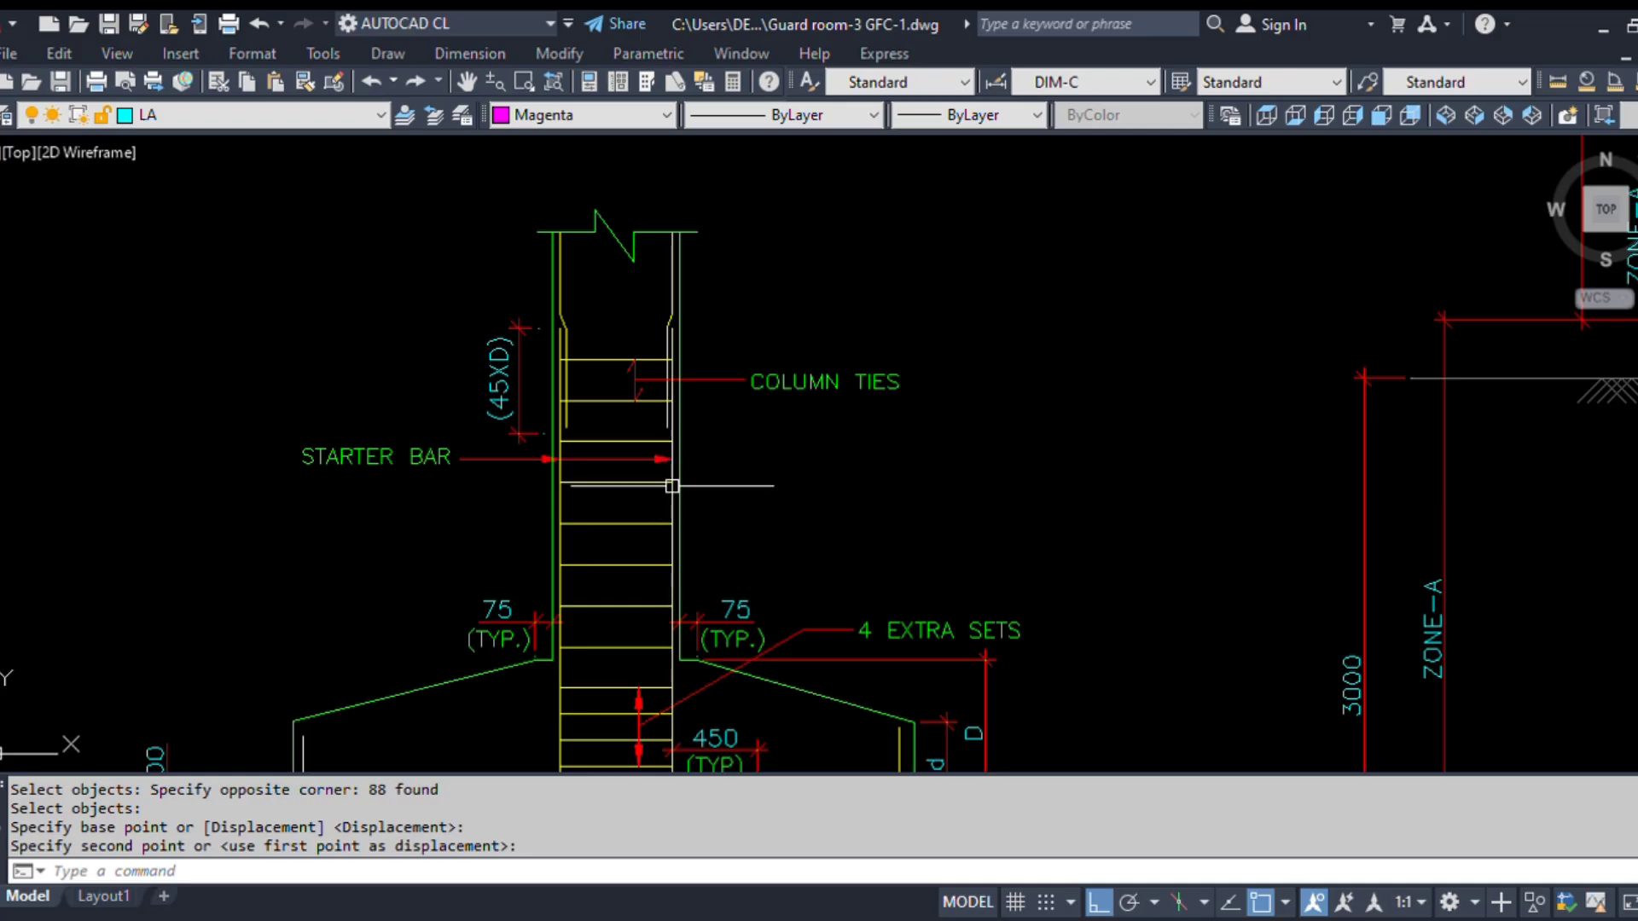
scroll(537, 344, "down", 4)
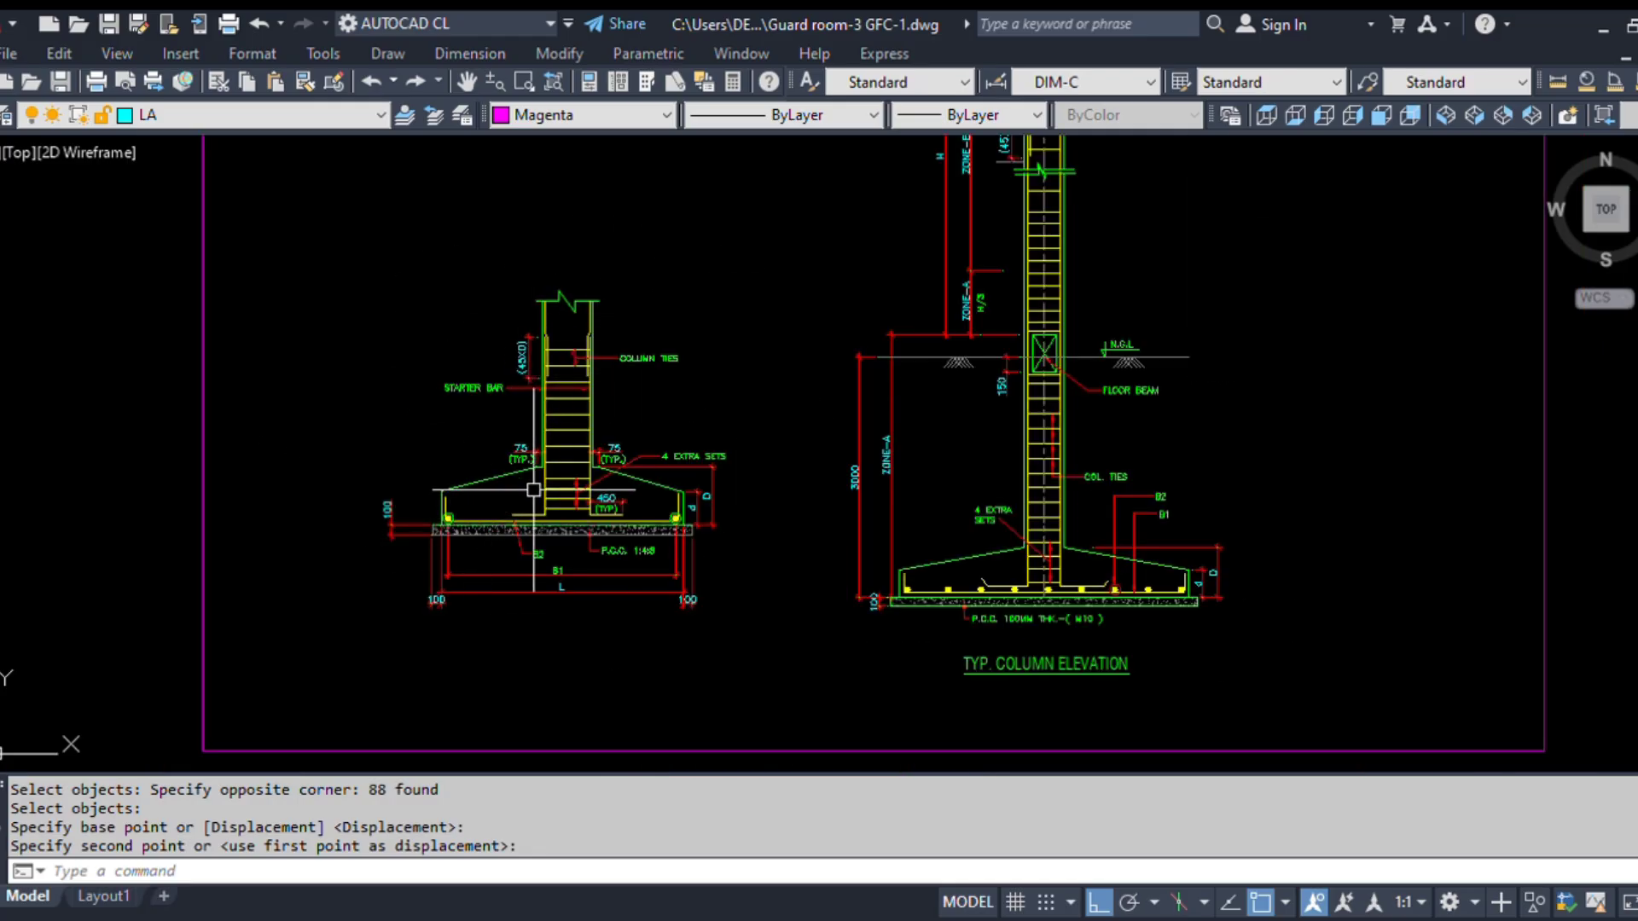
scroll(537, 479, "up", 4)
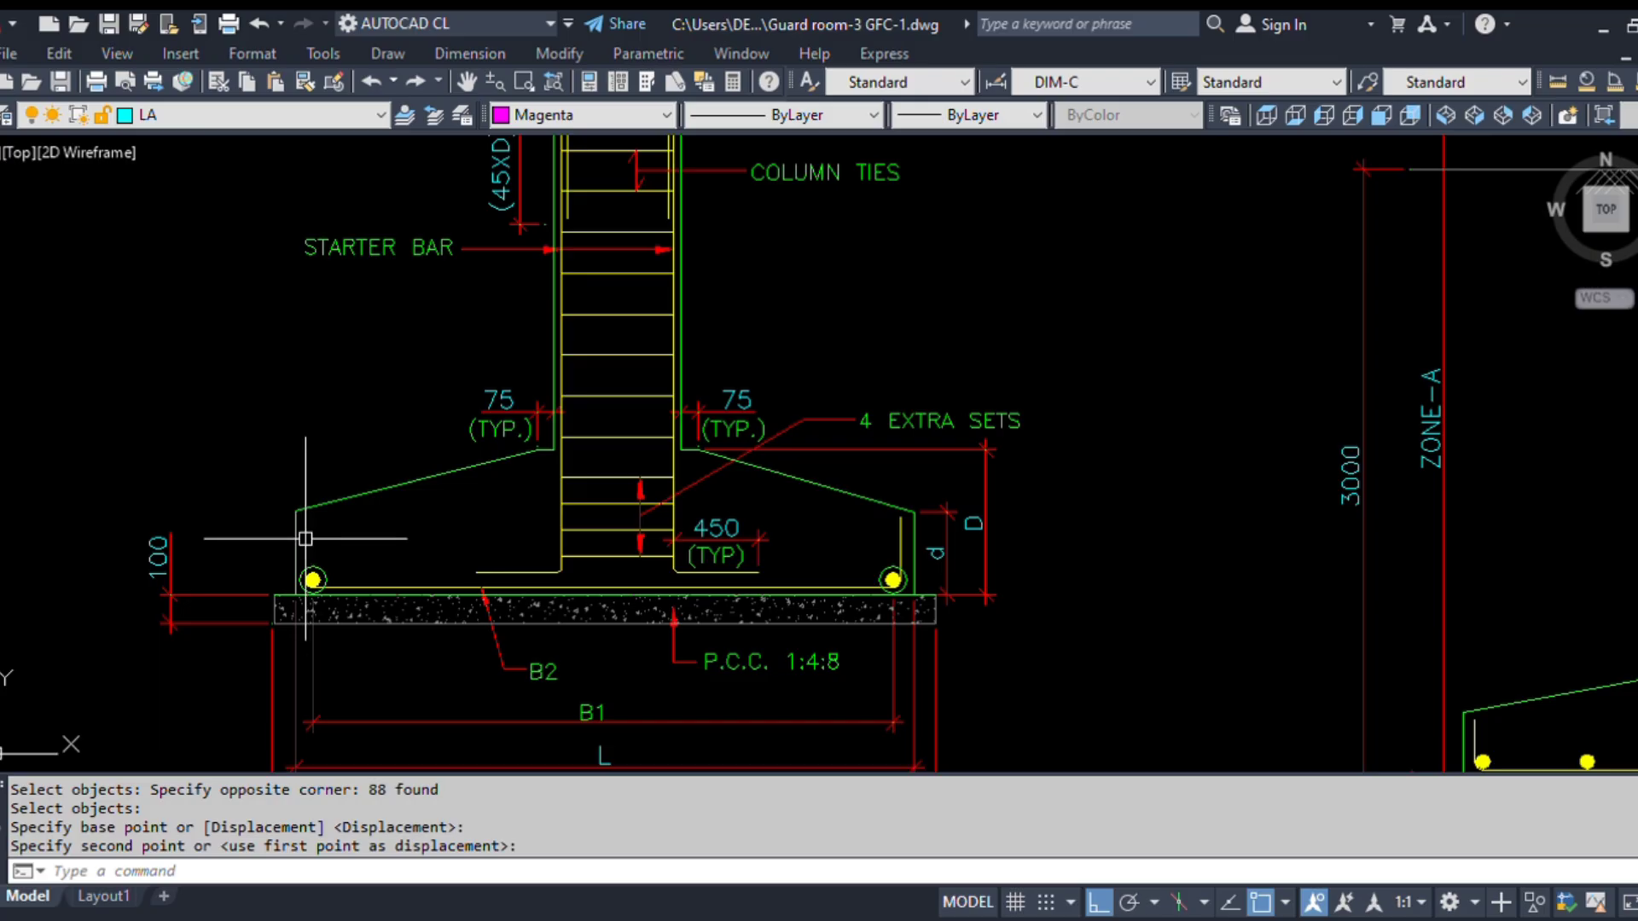
scroll(355, 578, "up", 6)
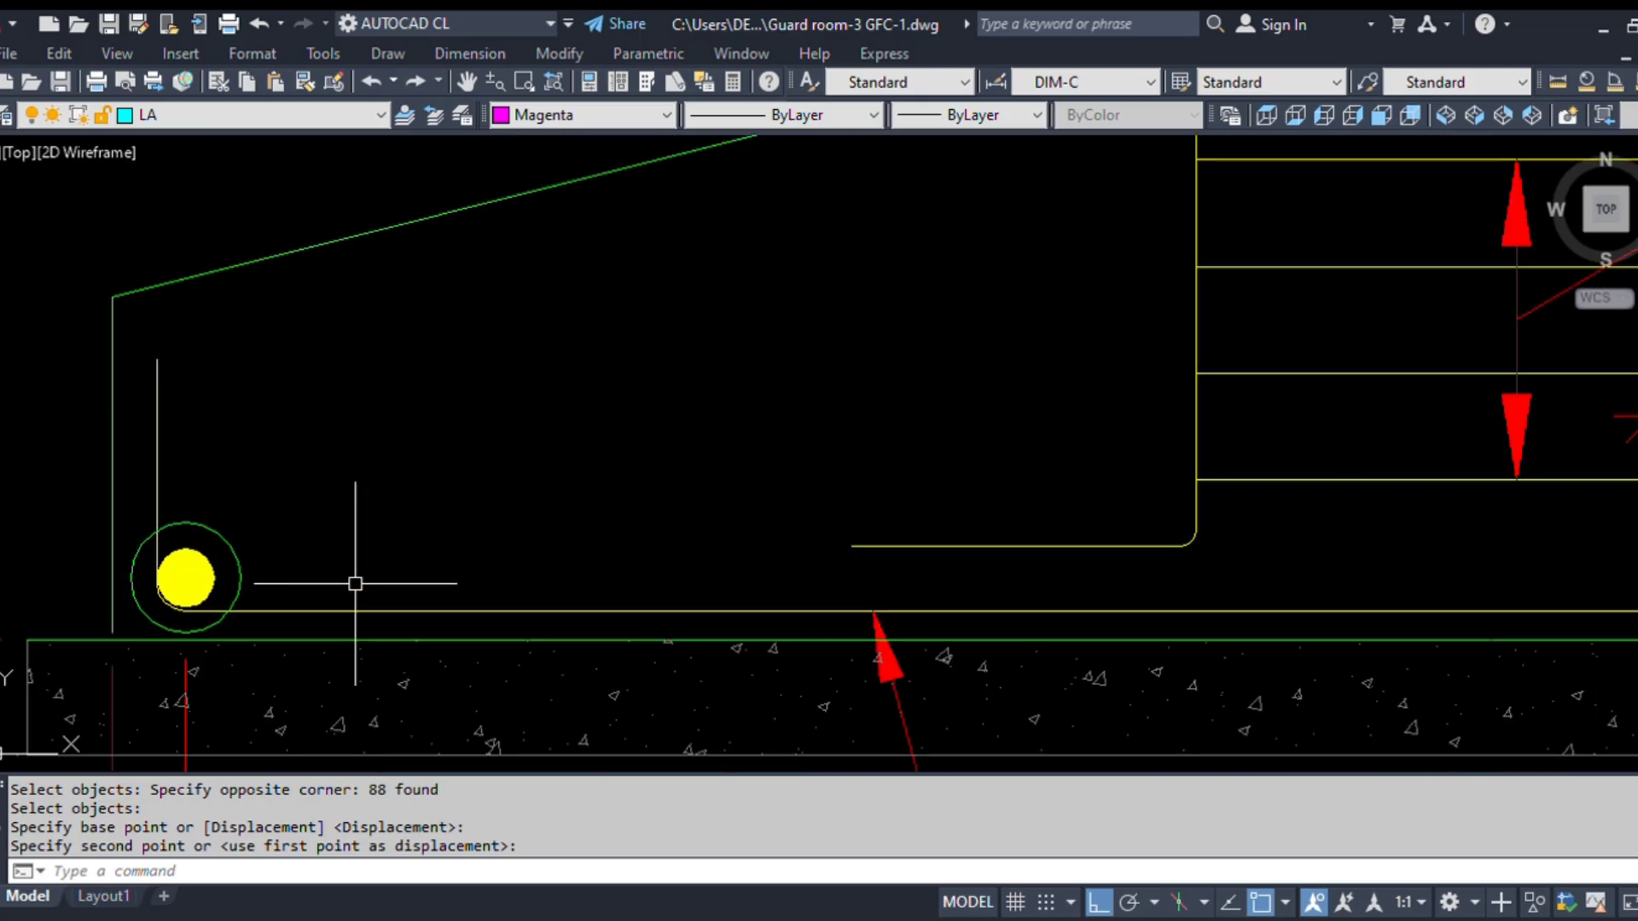
left_click(376, 609)
scroll(417, 555, "down", 4)
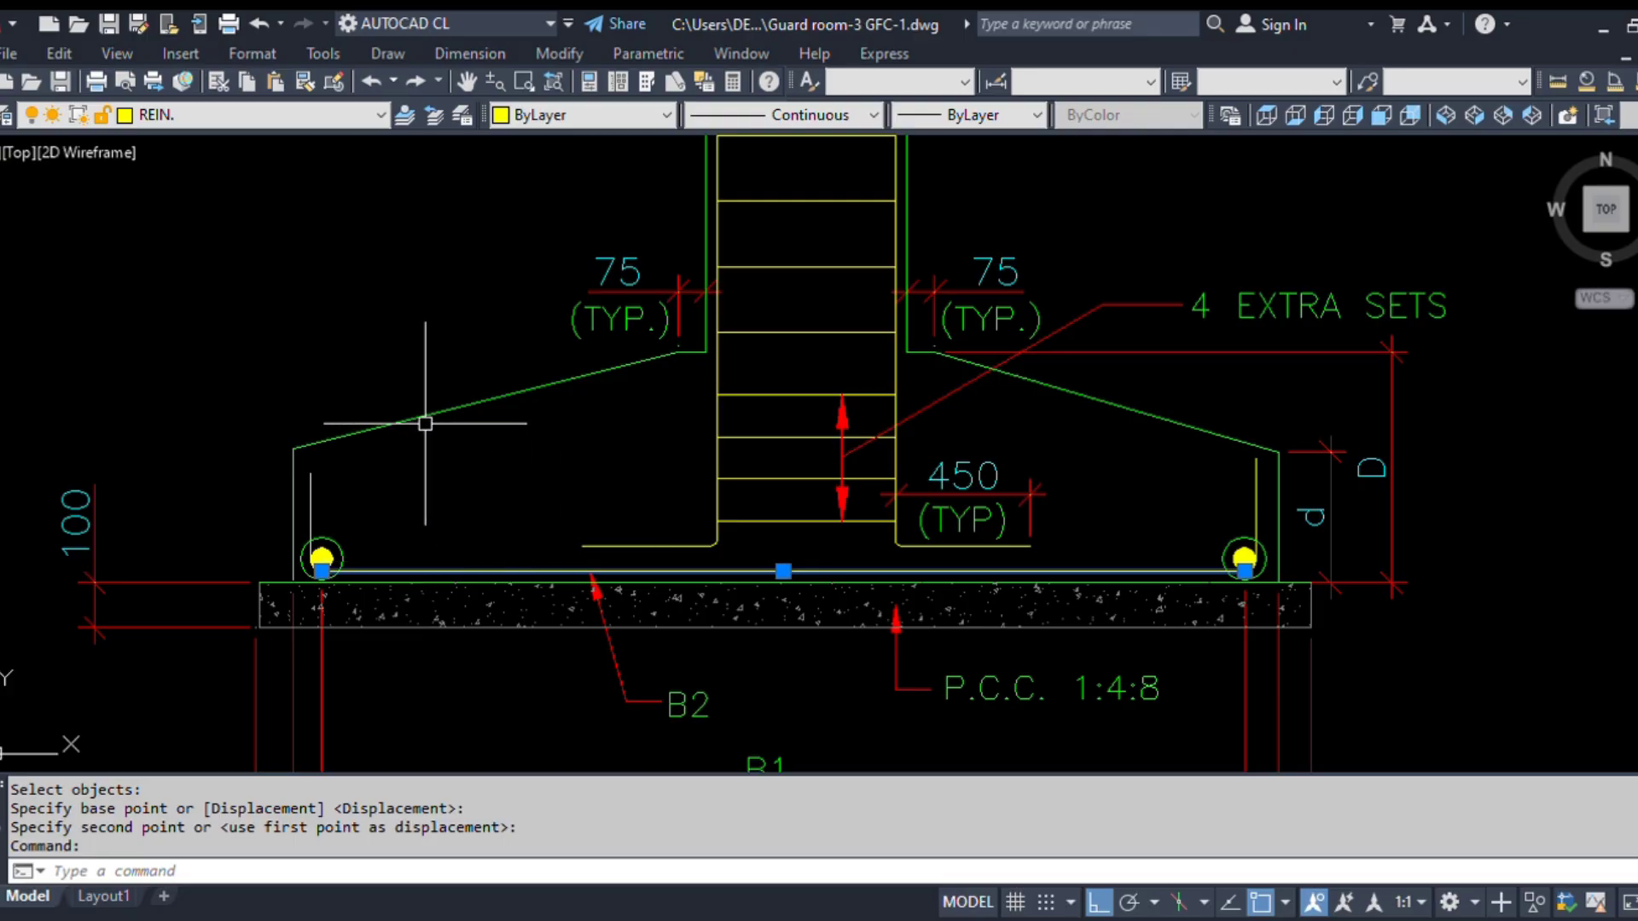
key("Escape")
- Highlight the left starter bar and follow it from the footing up to the 45XD lap, then clear the selection
middle_click_drag(745, 431, 740, 578)
left_click(720, 380)
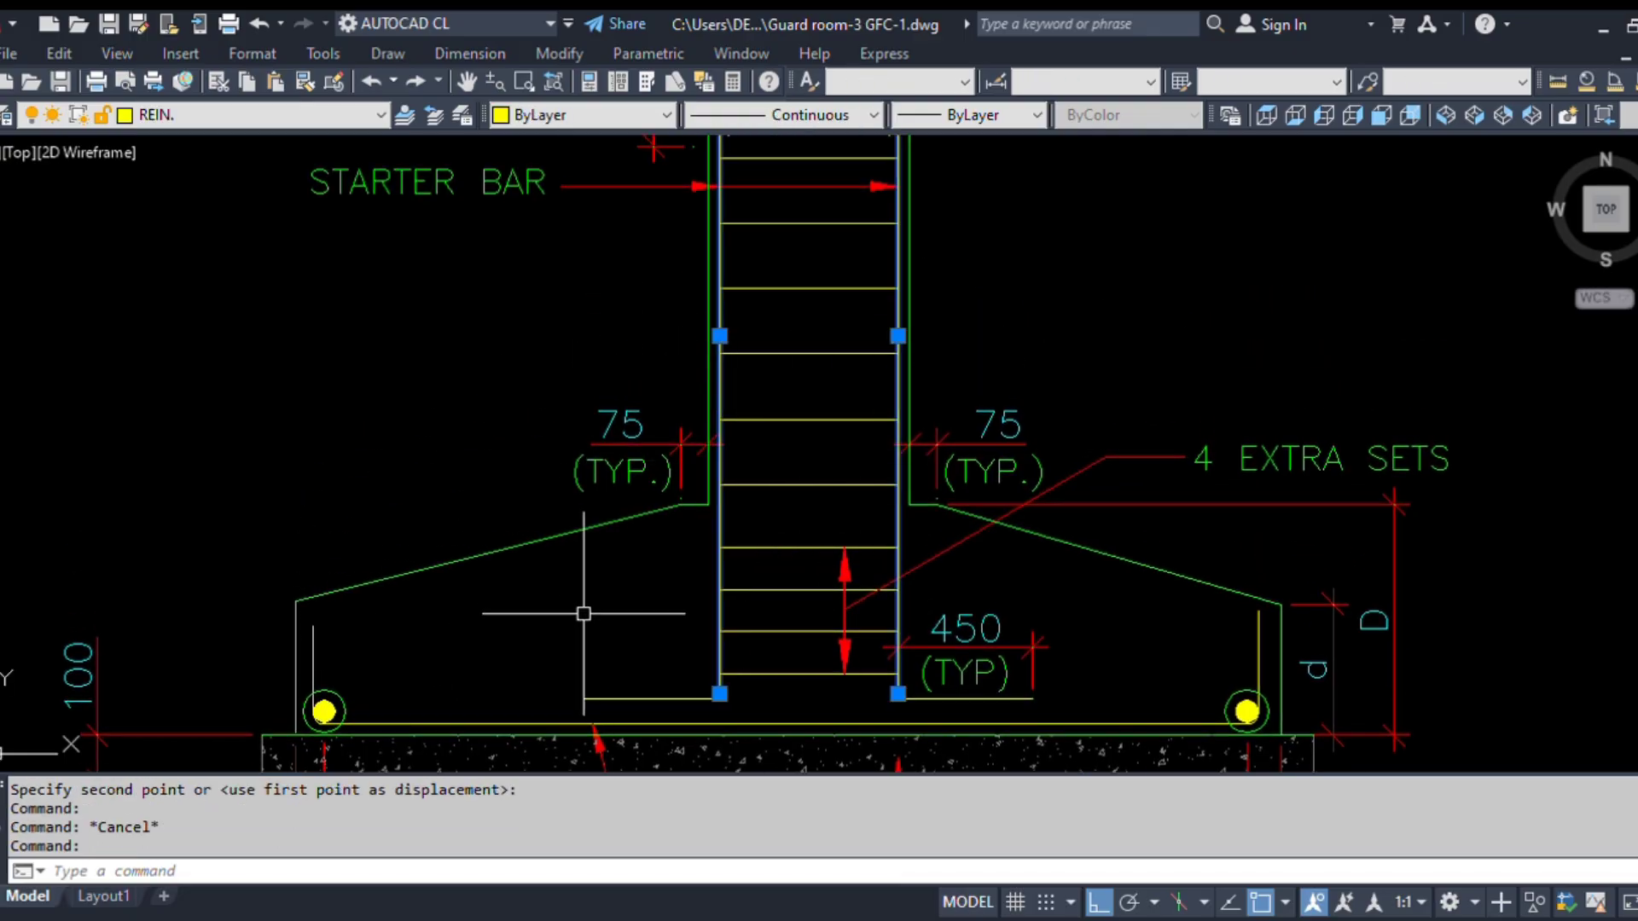
scroll(585, 606, "down", 2)
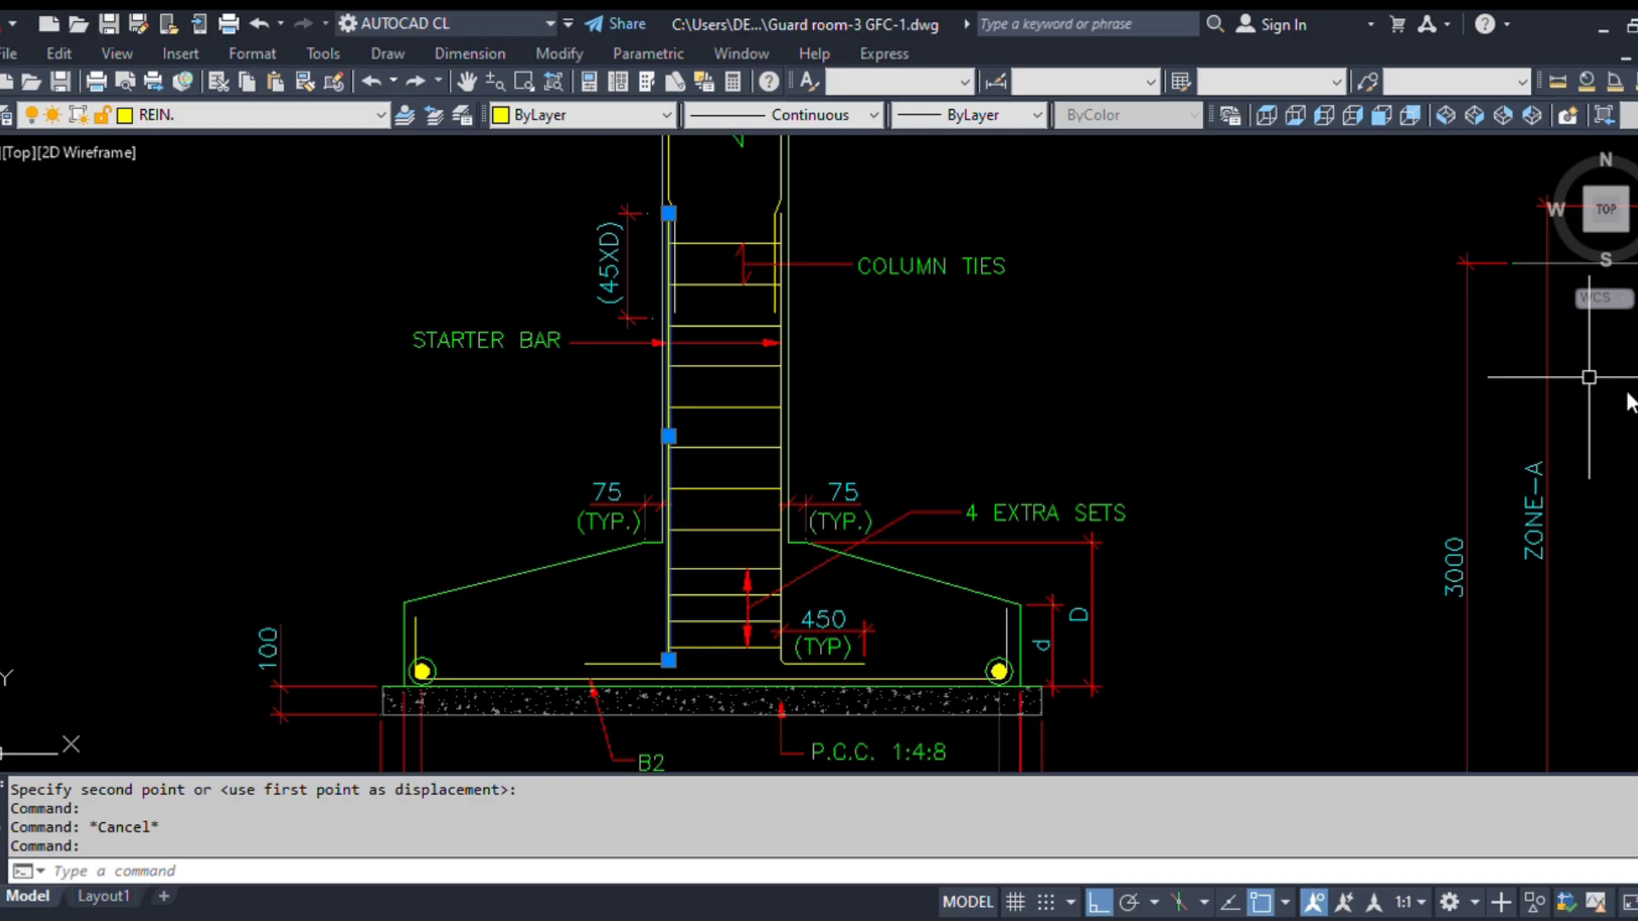
middle_click_drag(835, 348, 852, 446)
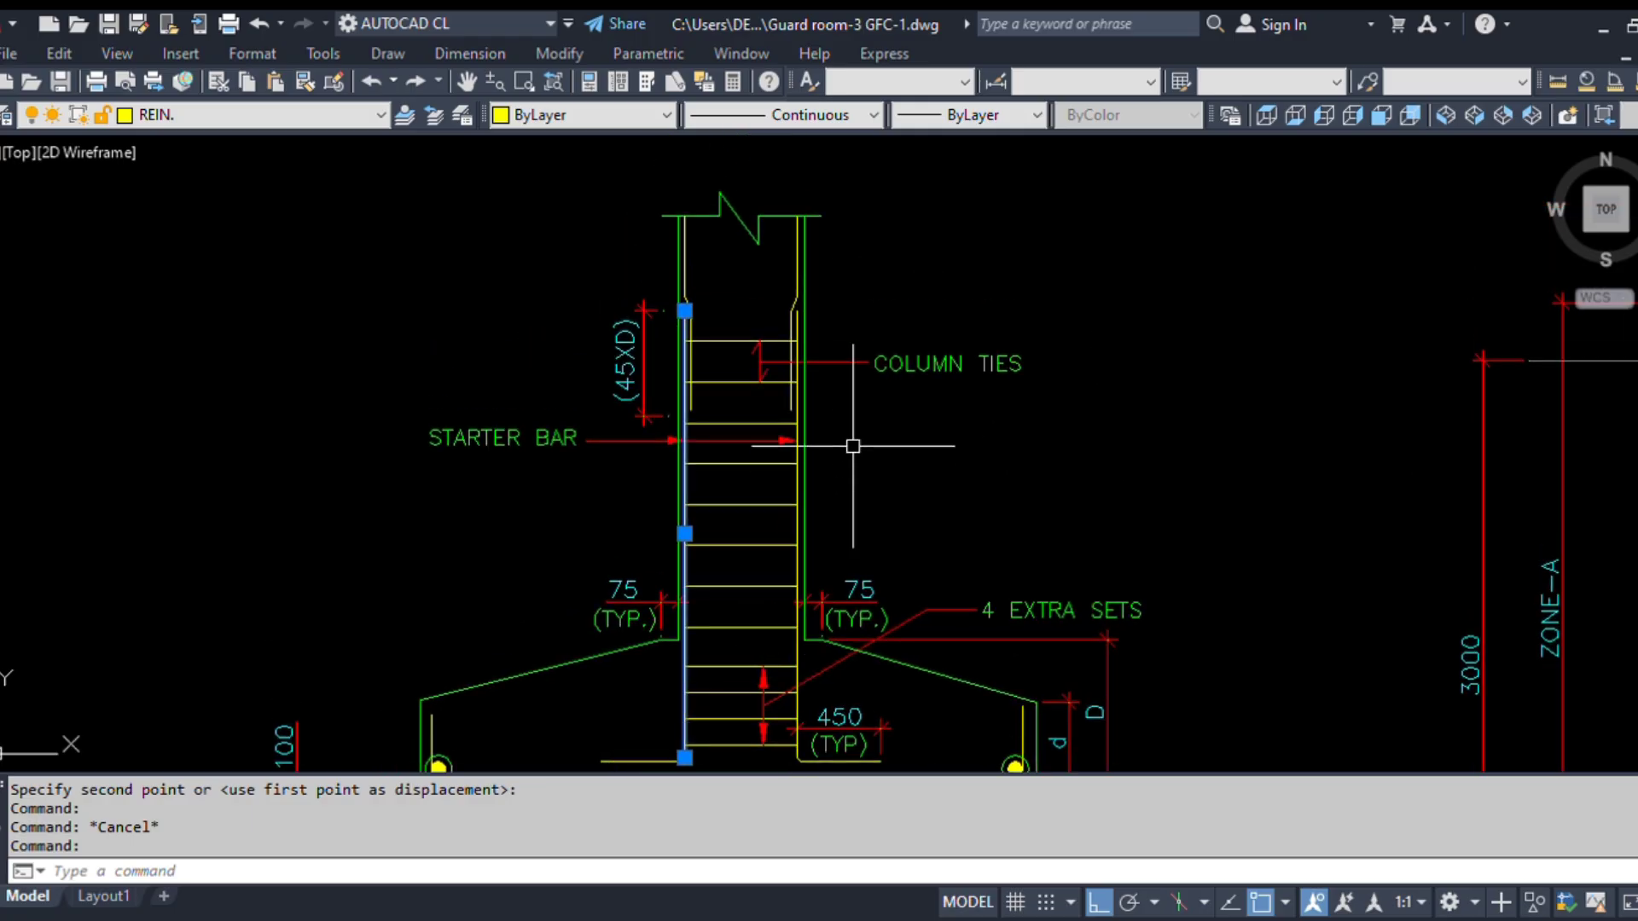
key("Escape")
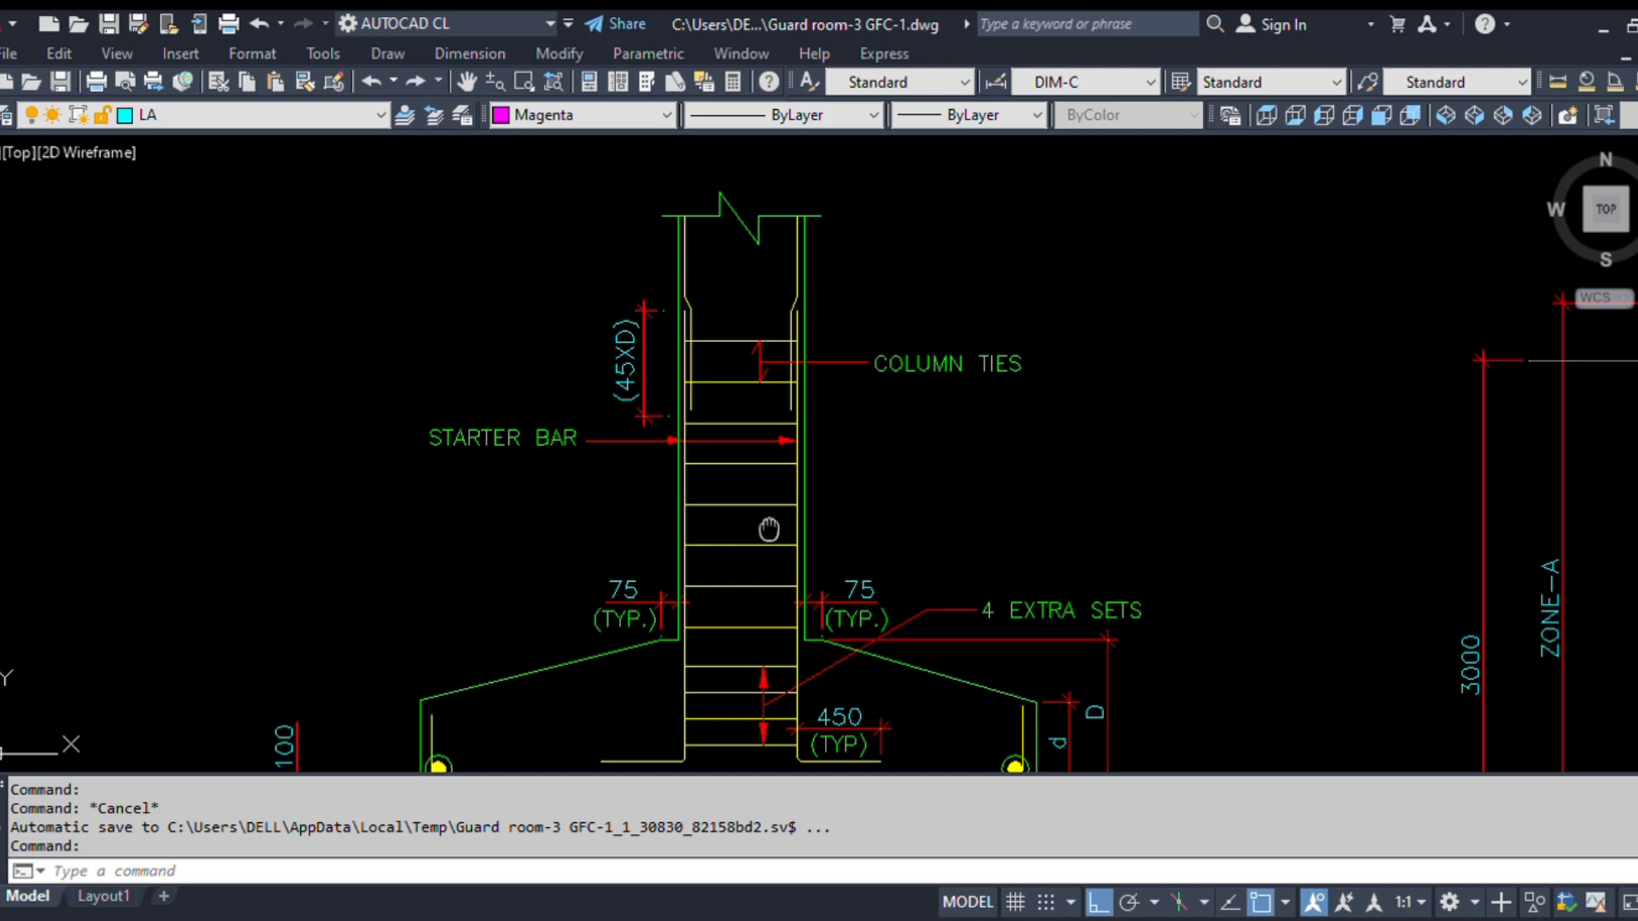
- Highlight the vertical starter bars on both sides of the column to examine them together, then clear the selection
middle_click_drag(769, 530, 768, 458)
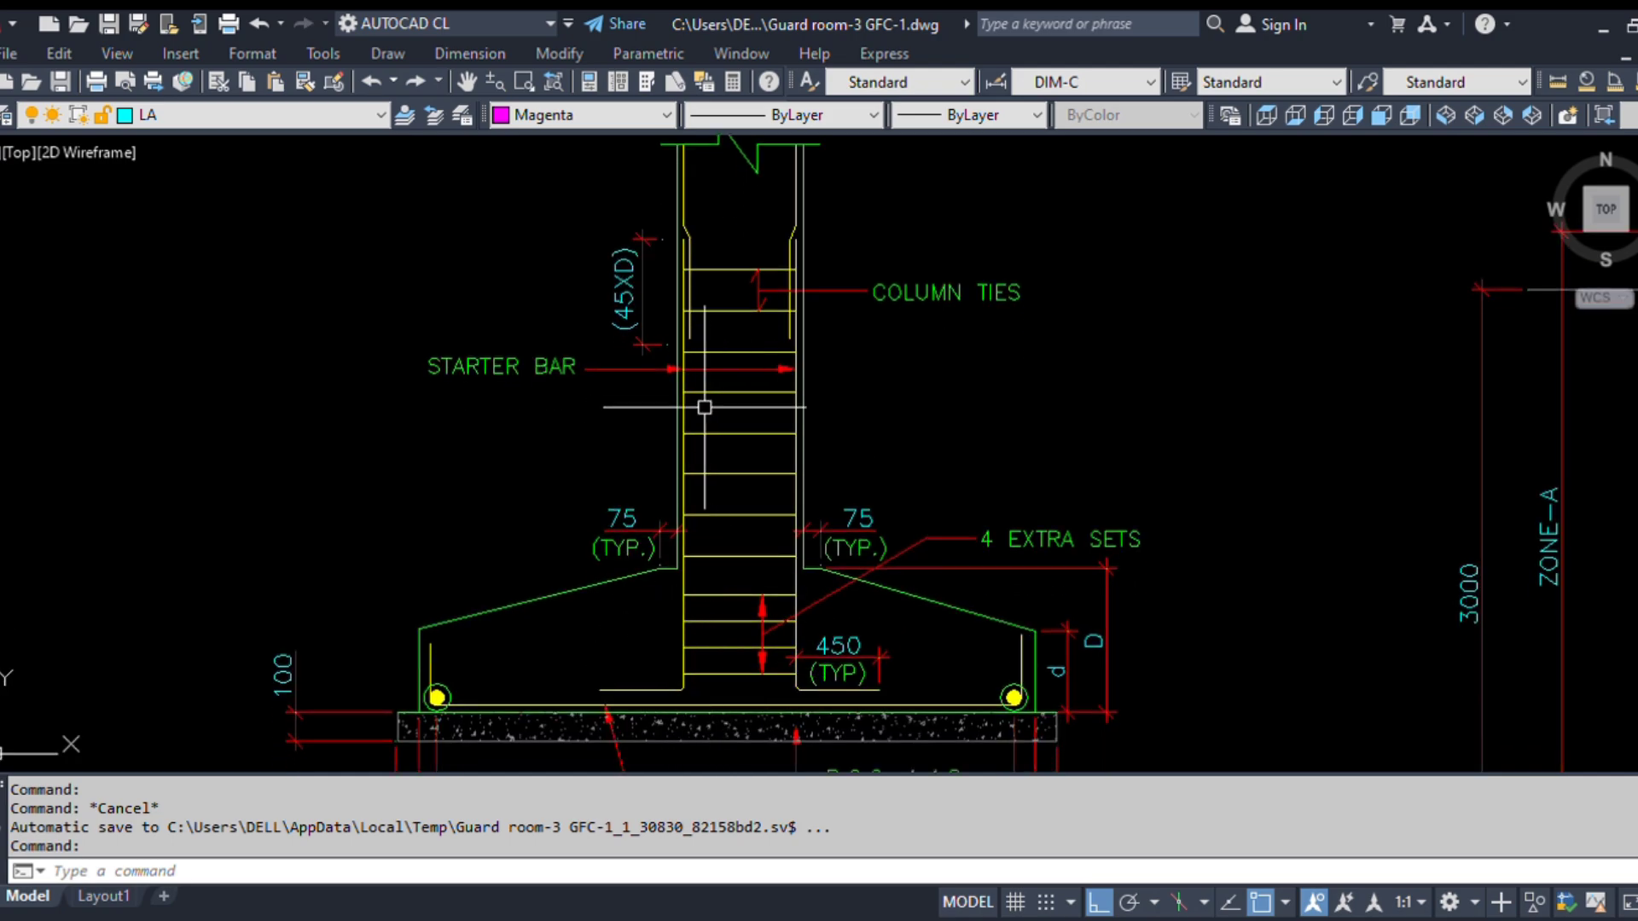
left_click(687, 581)
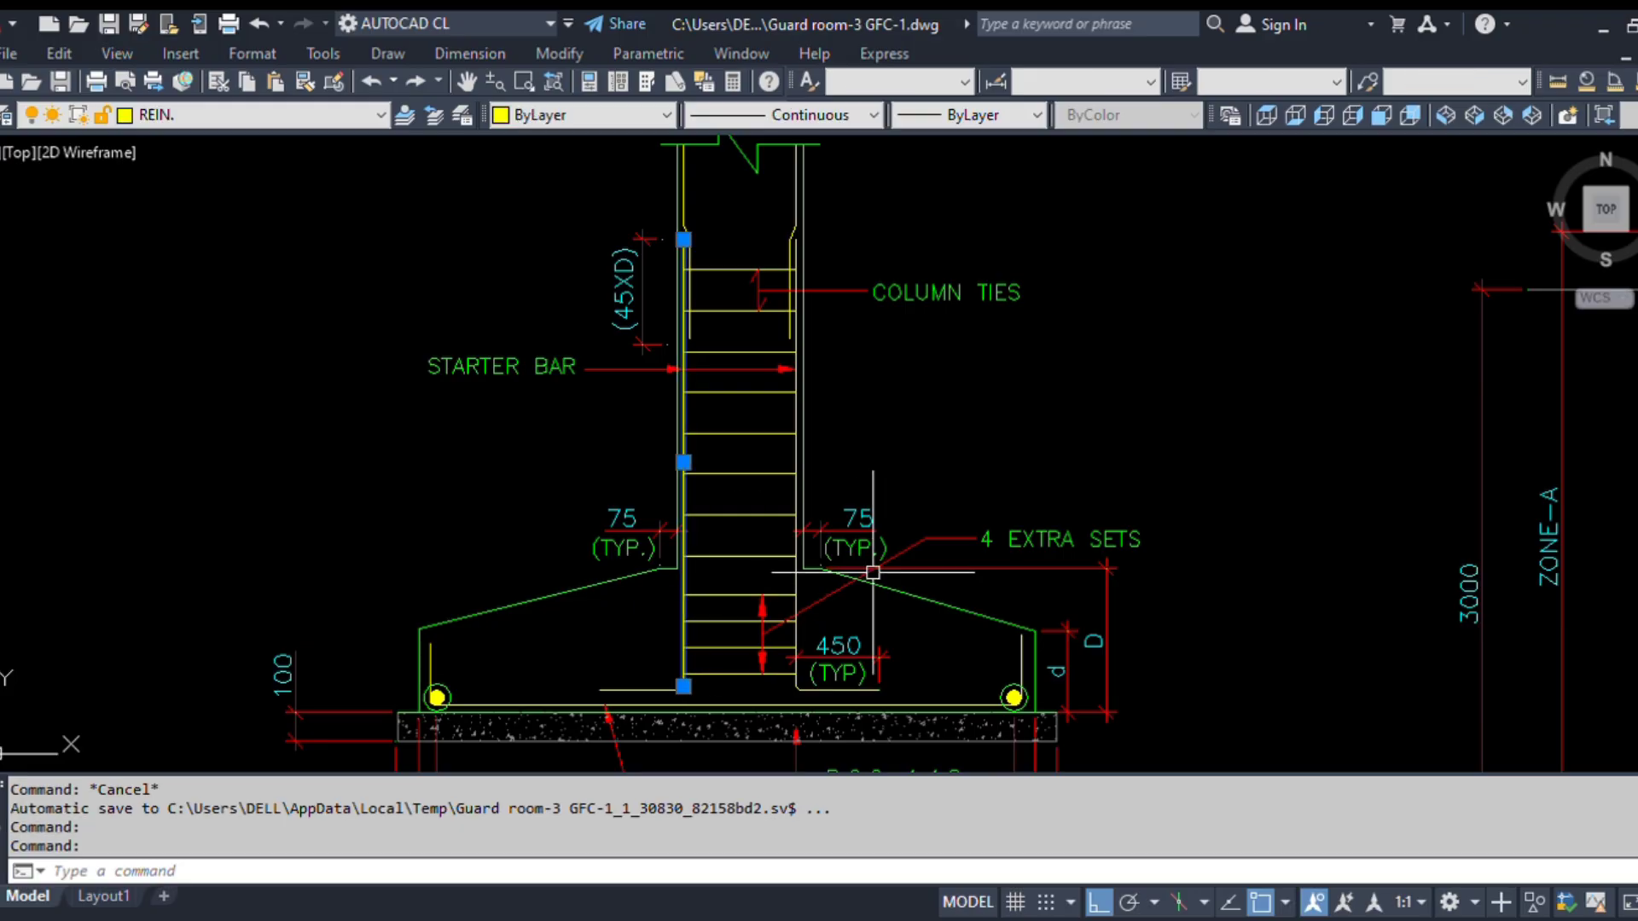
left_click(798, 462)
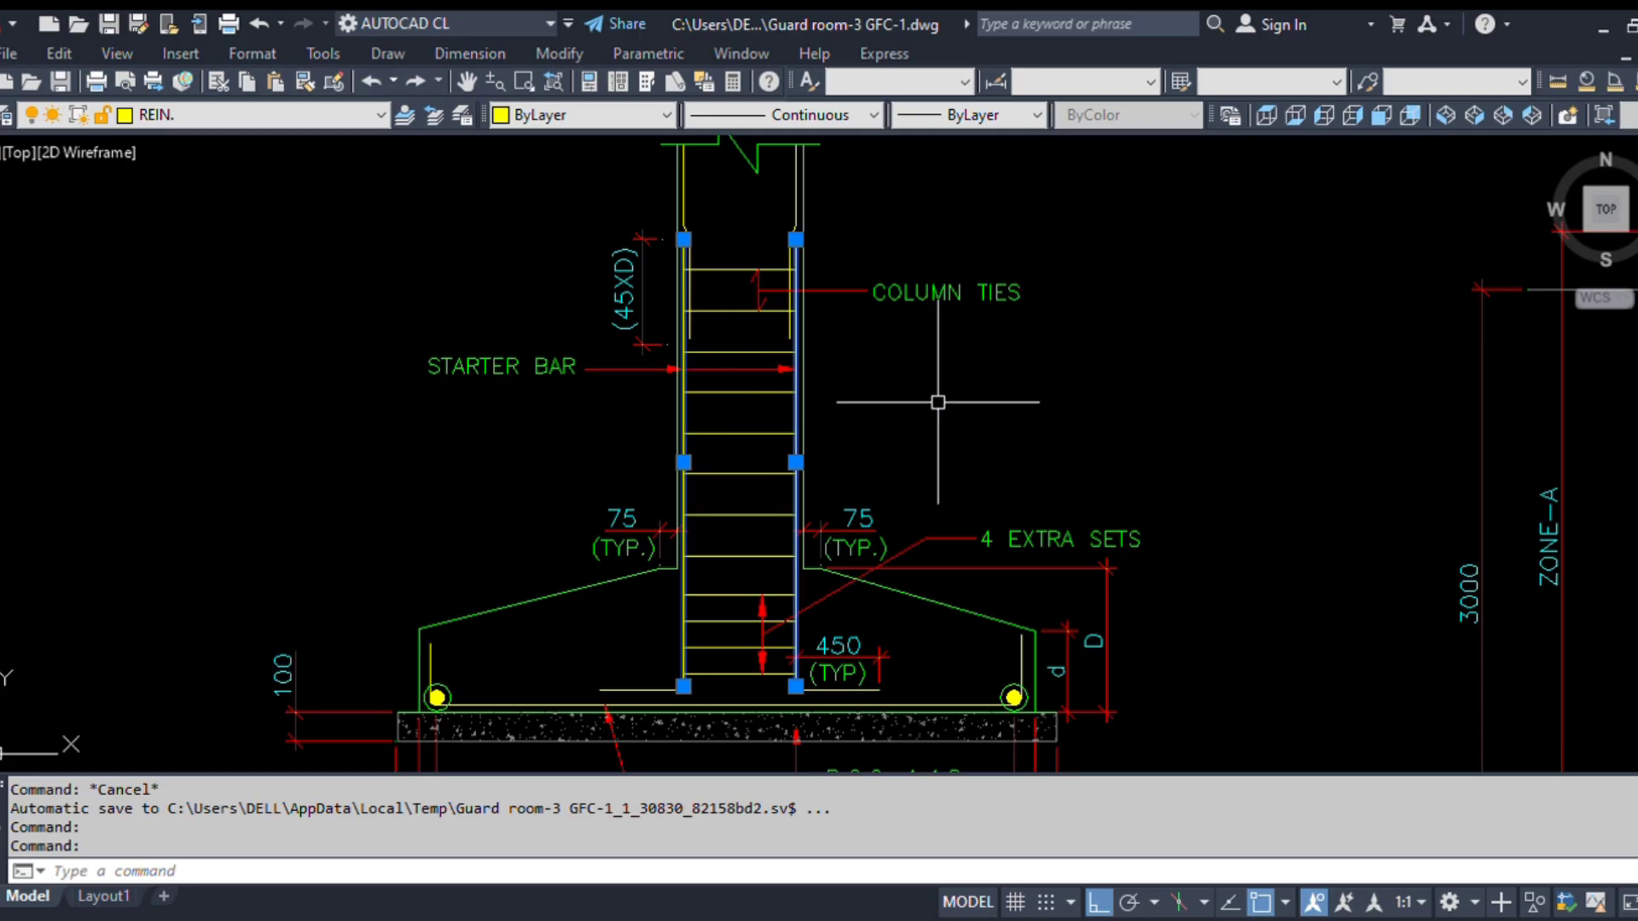
left_click(1099, 407)
left_click(1000, 433)
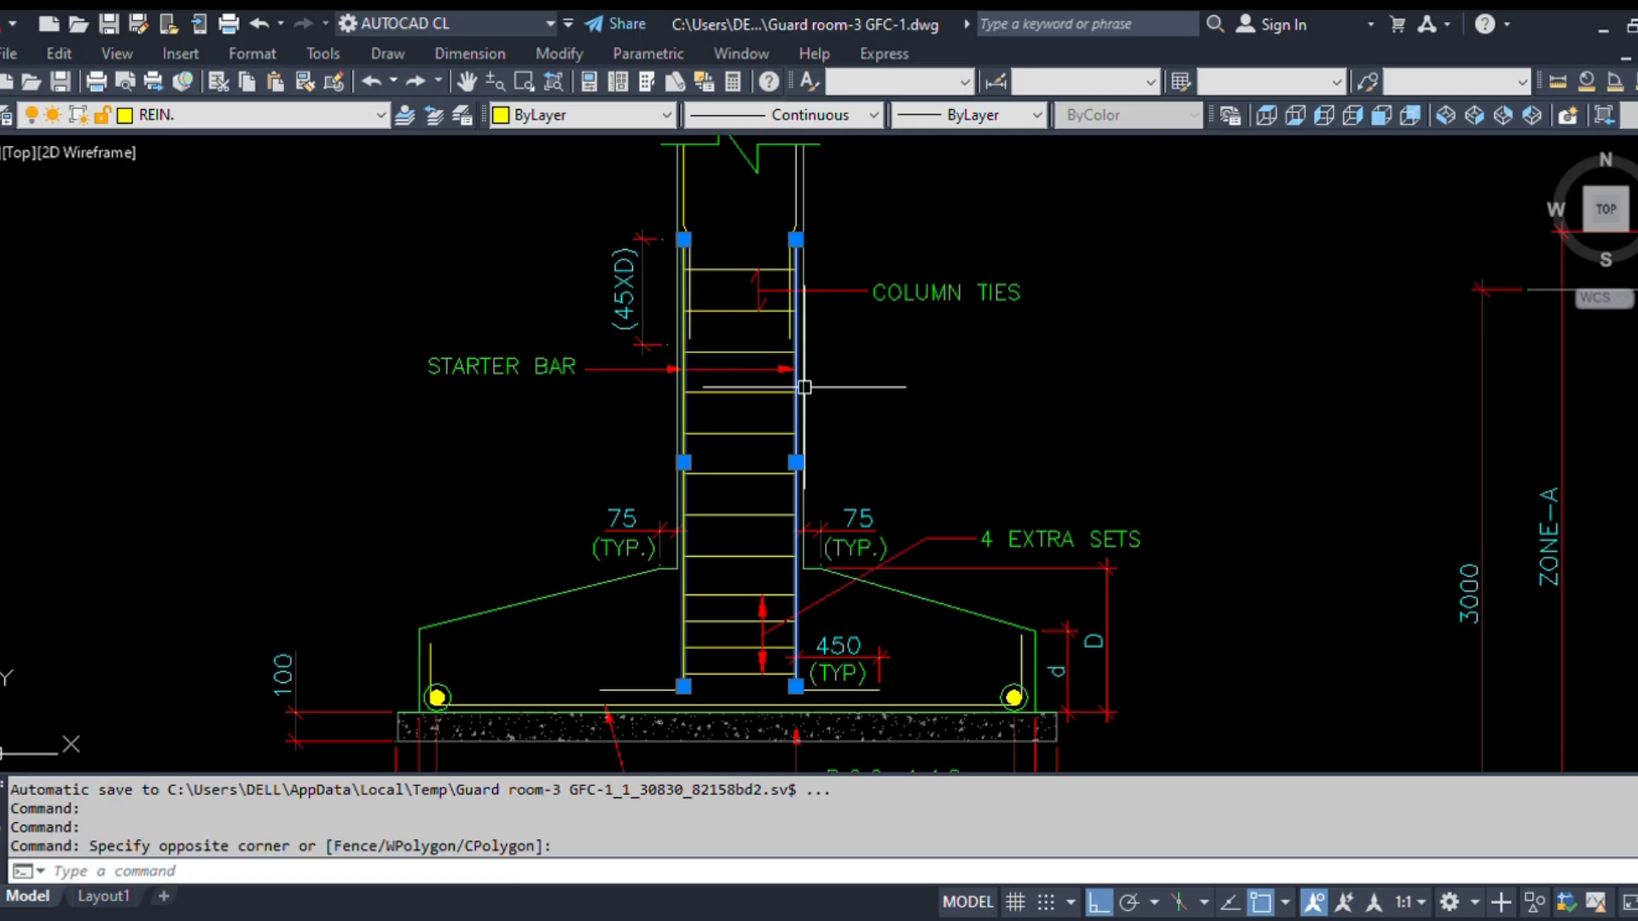
key("Escape")
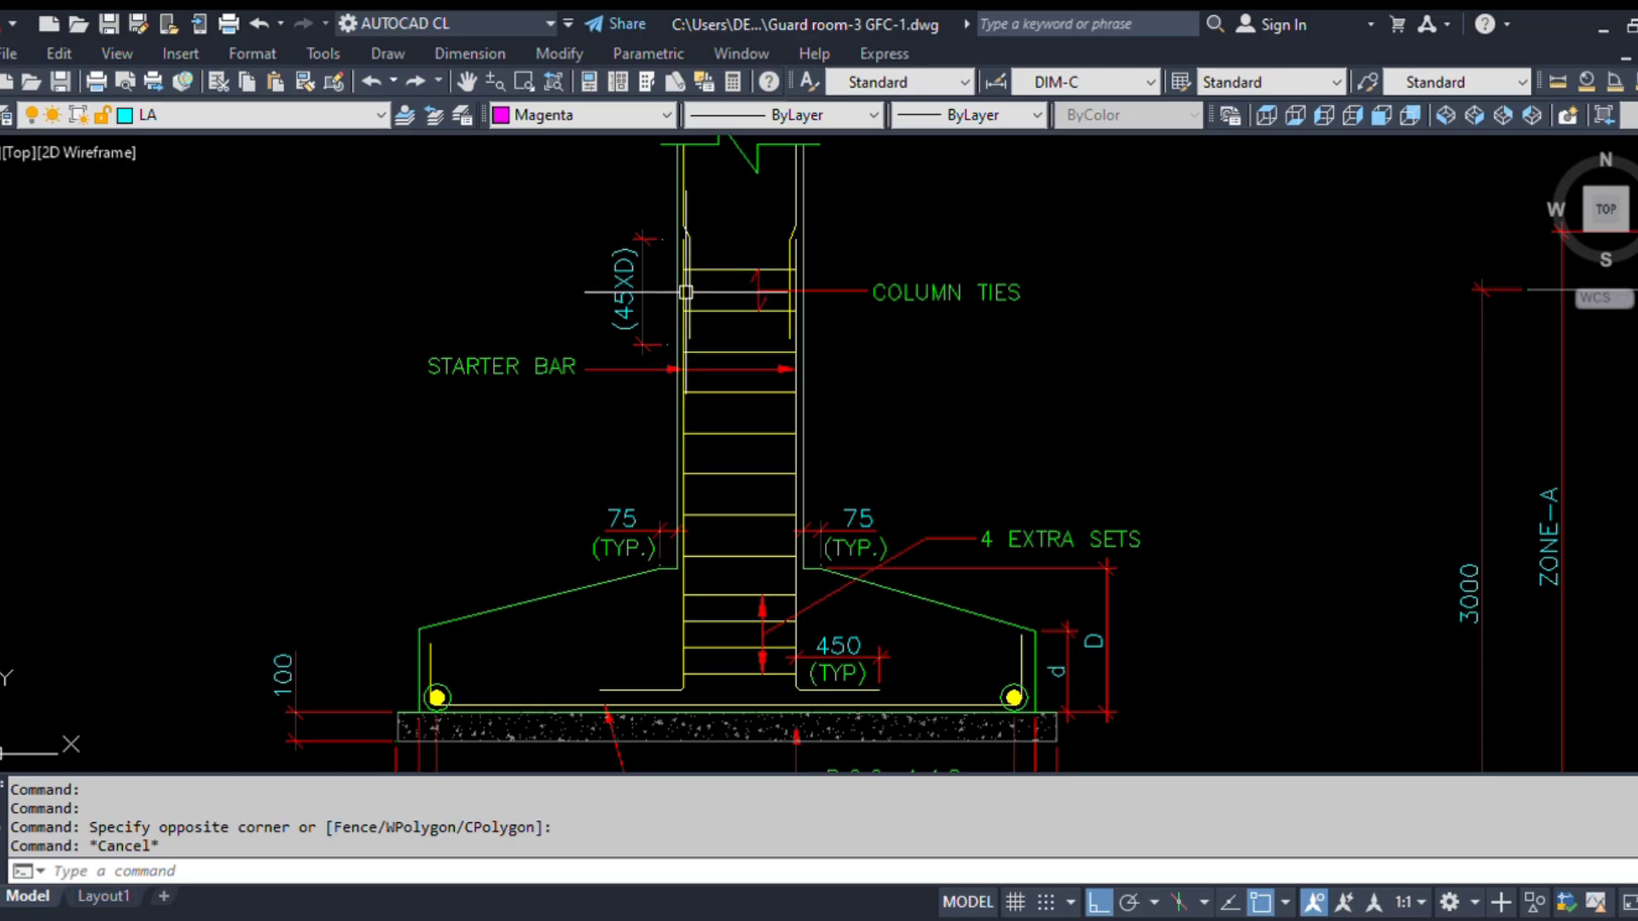
- Inspect the bend at the foot of the left starter bar and highlight the bar's vertical length
scroll(706, 683, "up", 5)
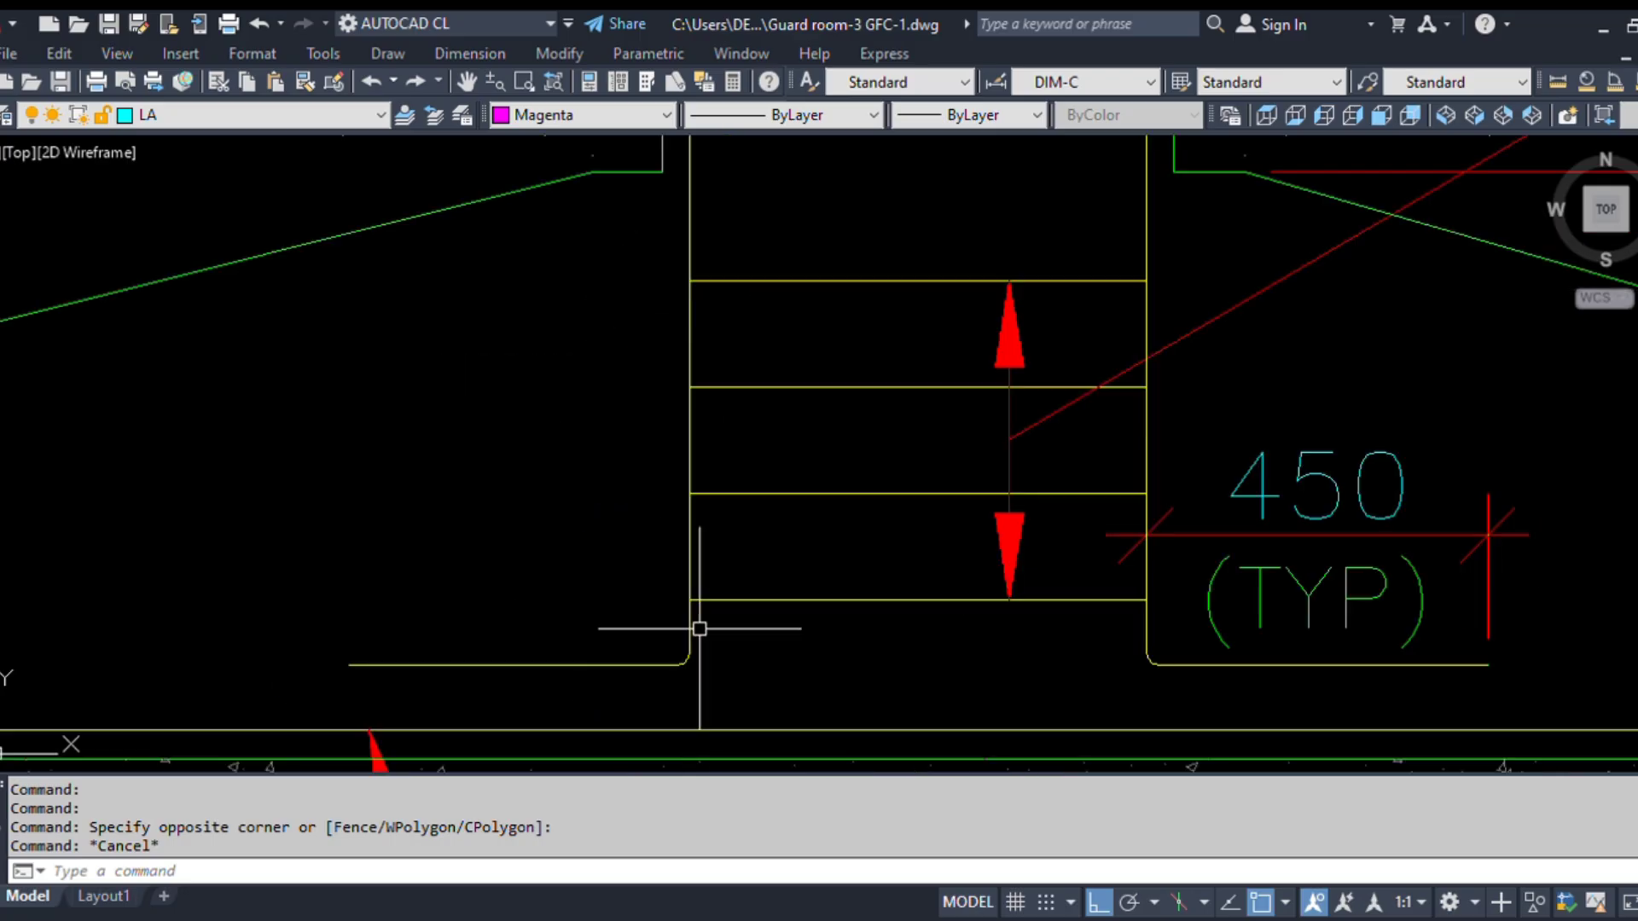
left_click(714, 538)
left_click(688, 550)
scroll(640, 614, "down", 4)
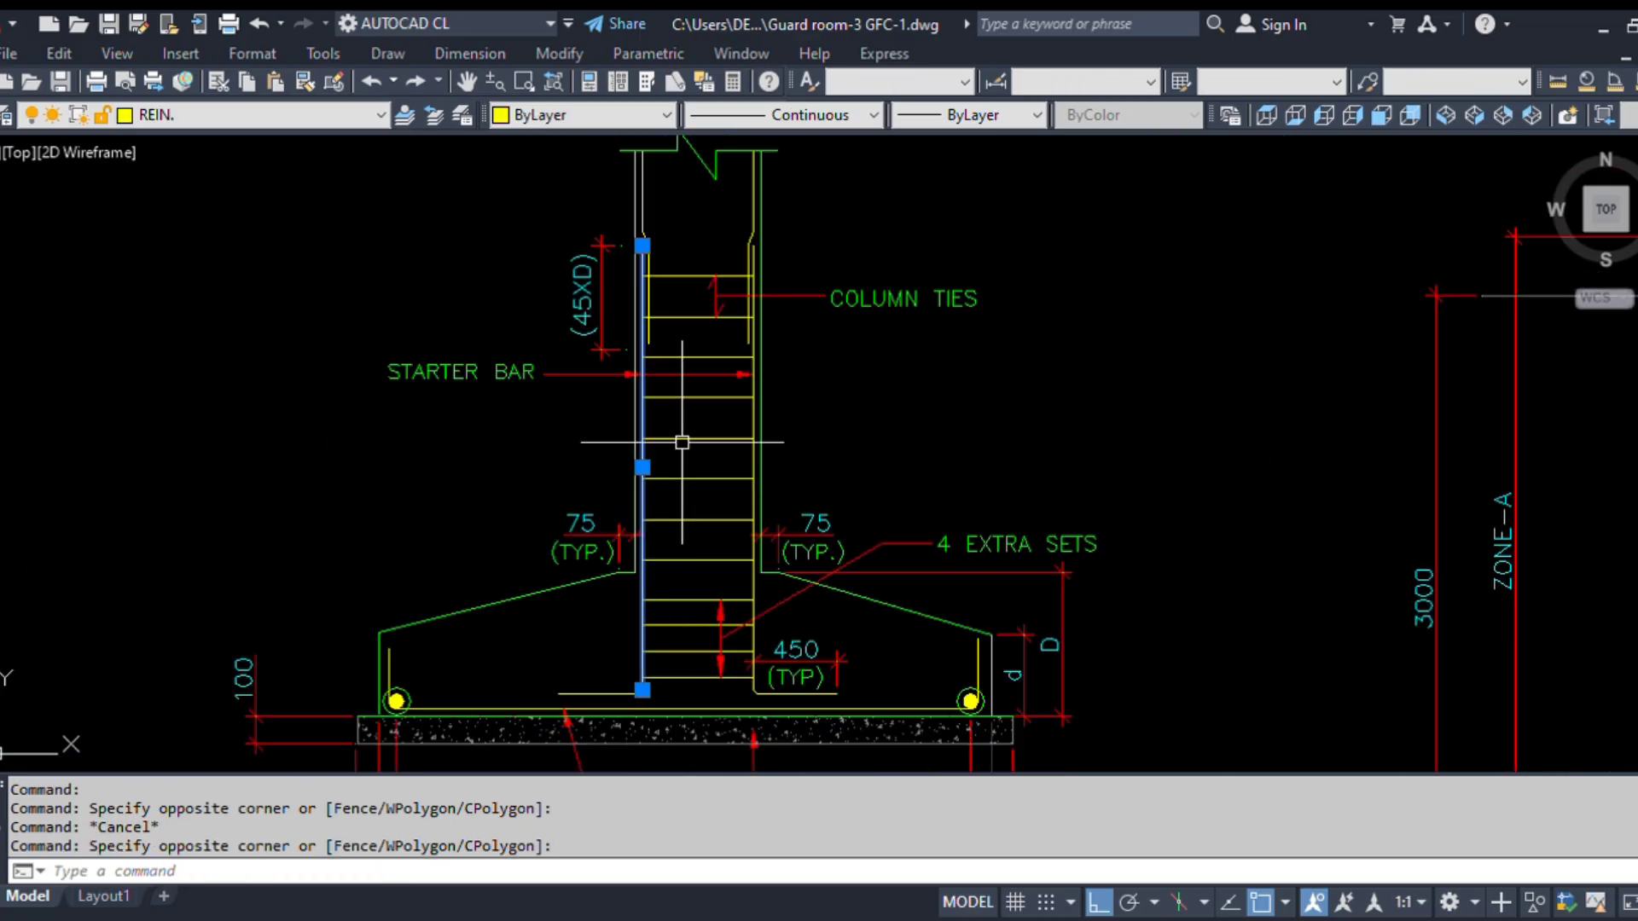
key("Escape")
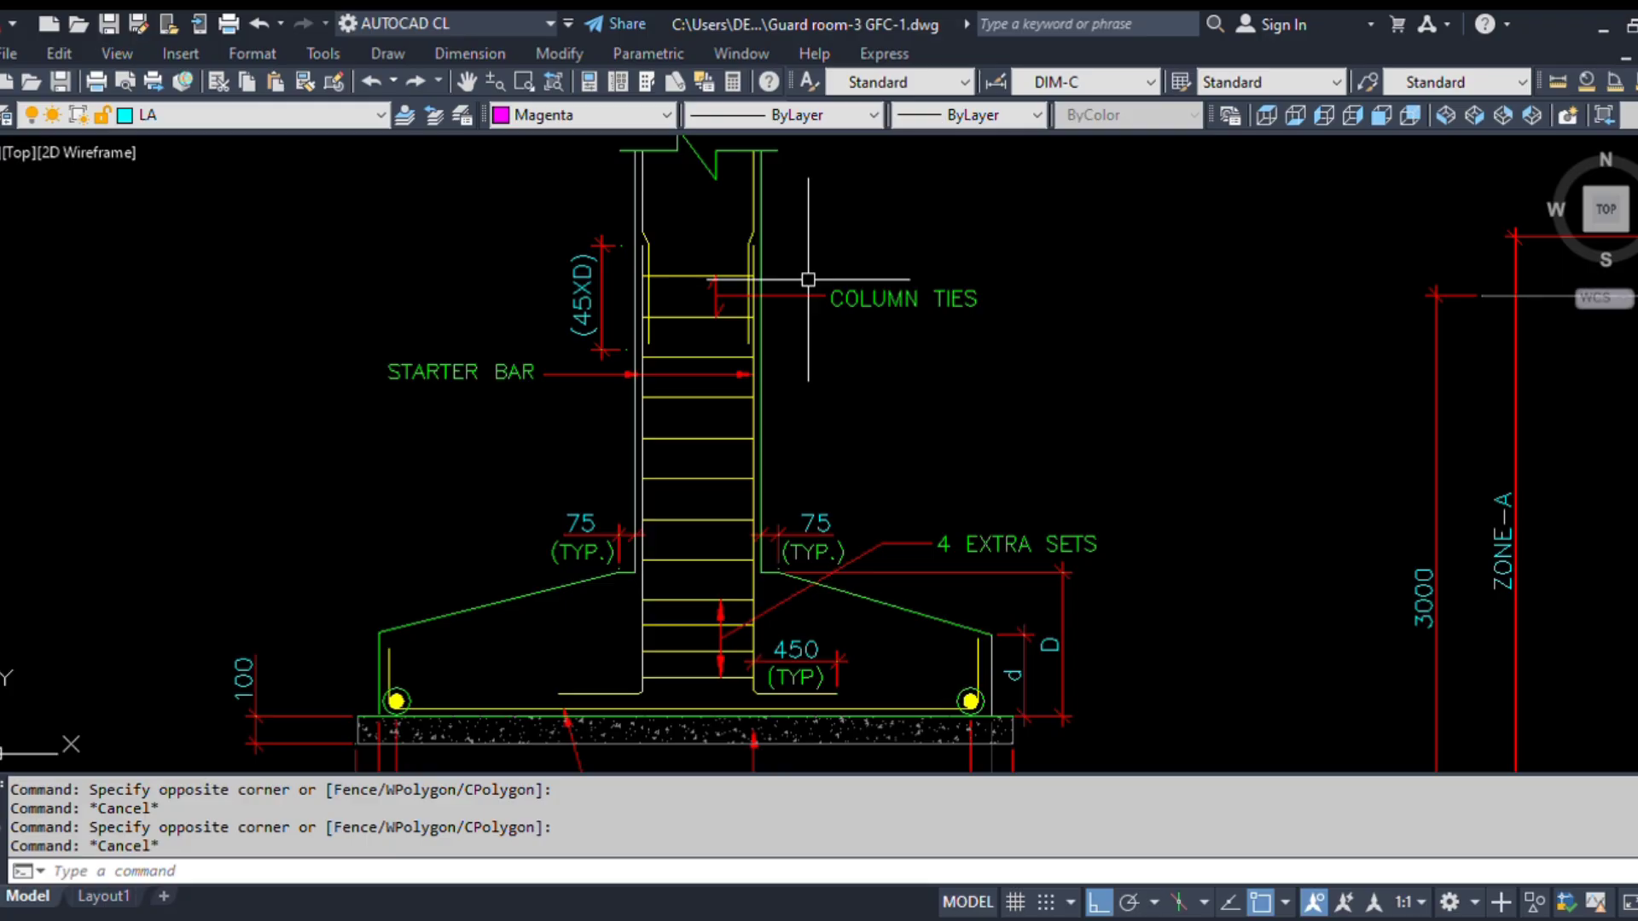
- Examine the starter bars through the column tie zone, highlighting the left bar and both overlapping right-hand bar segments
scroll(657, 416, "up", 1)
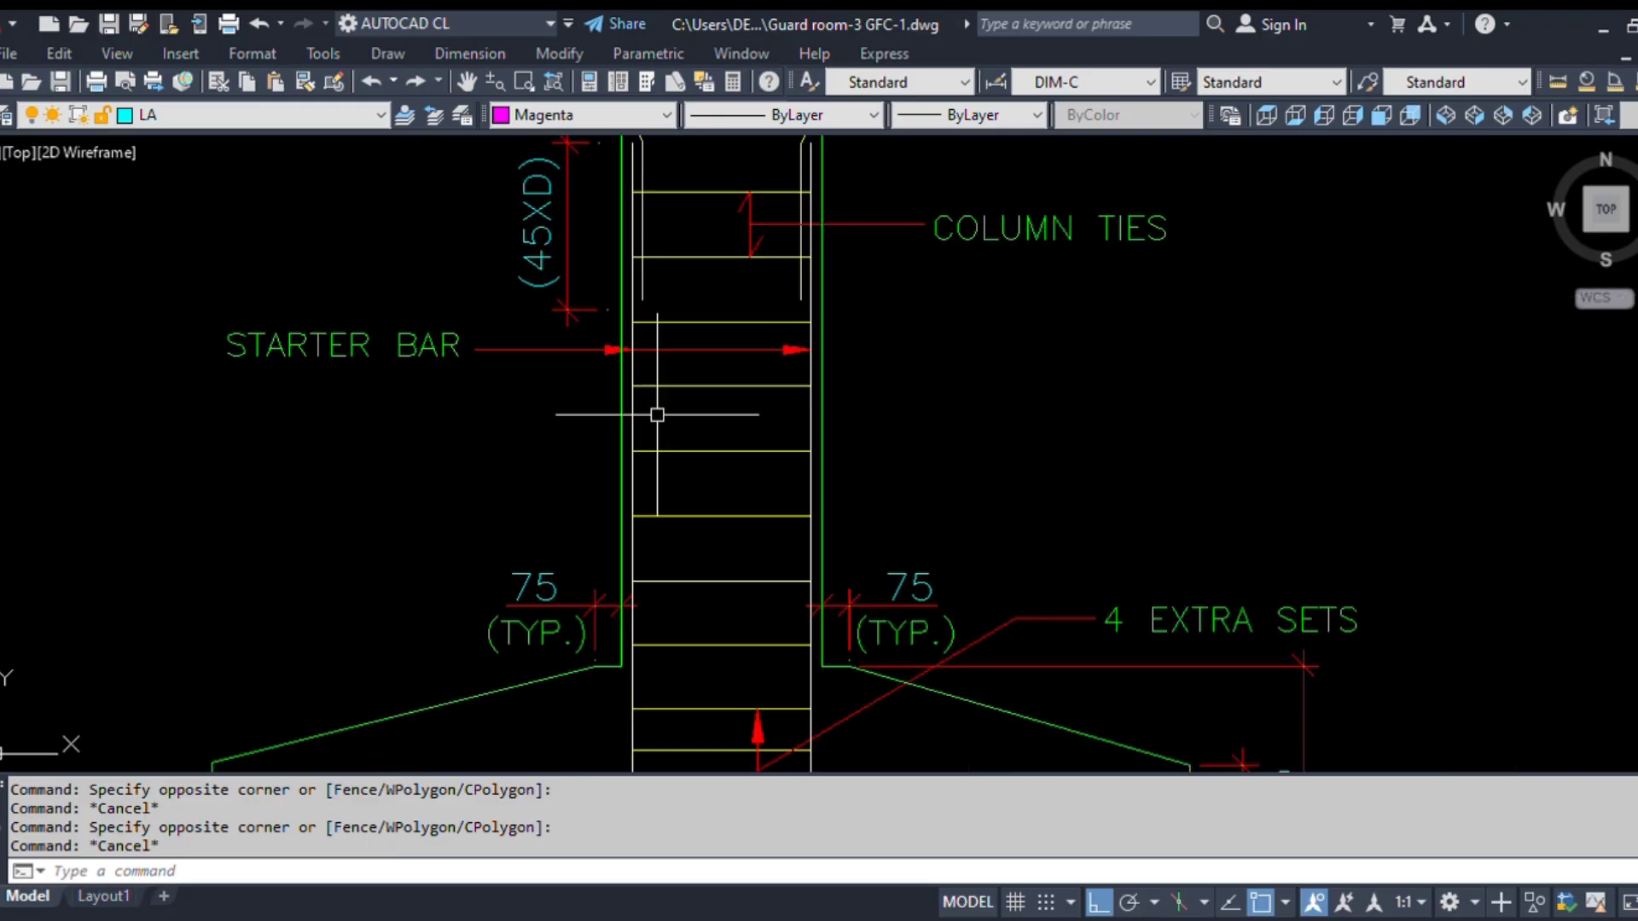
left_click(633, 416)
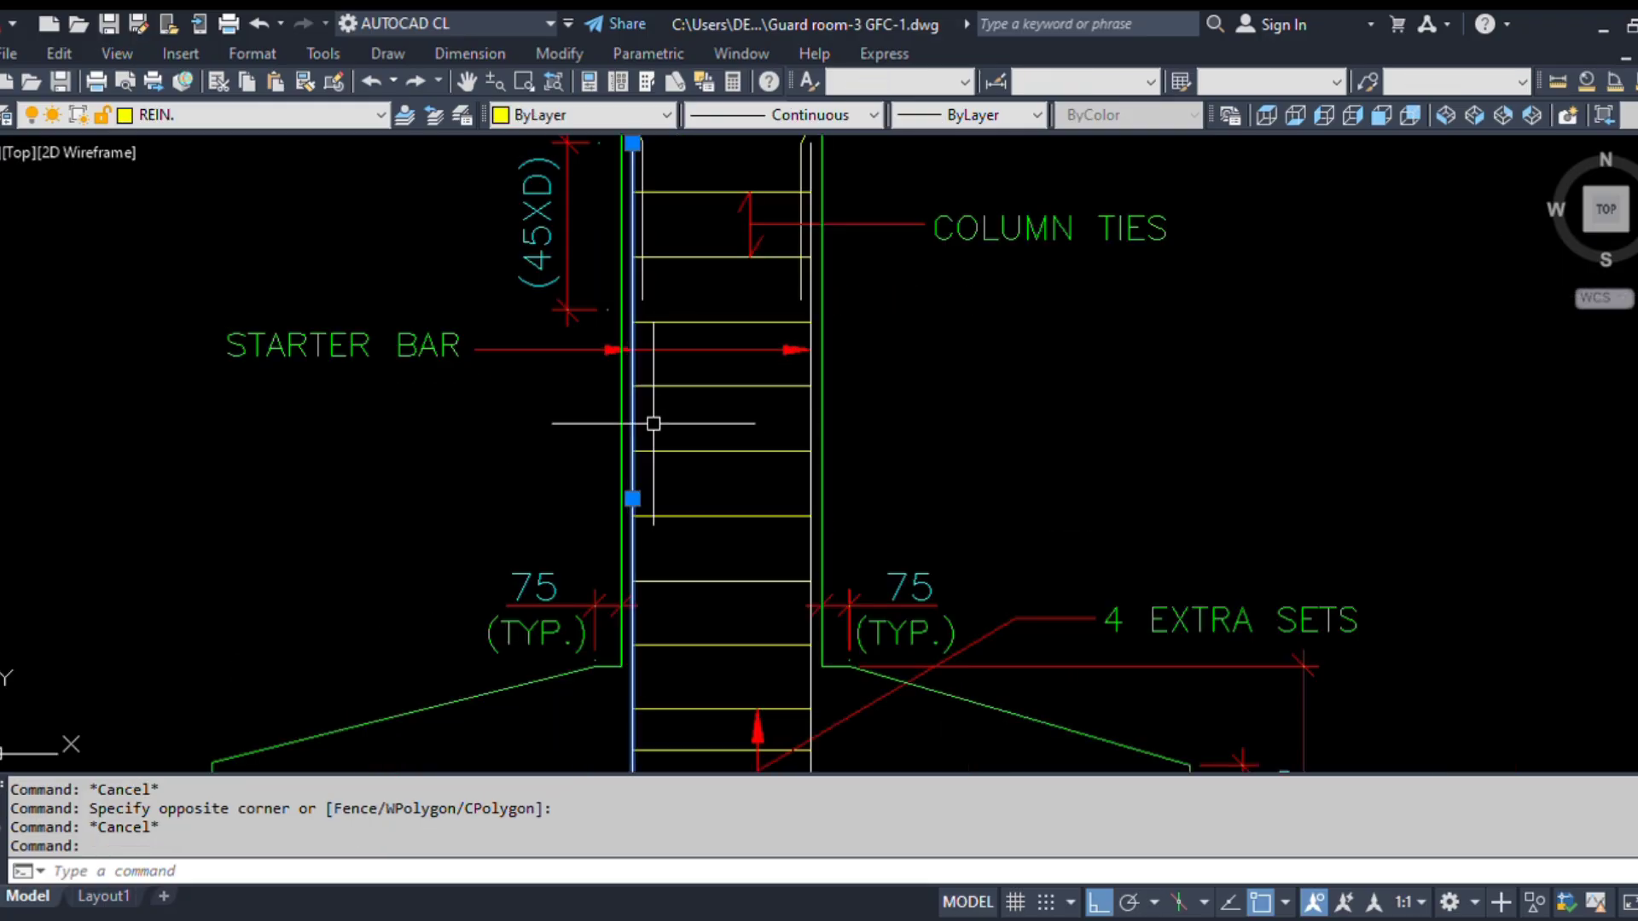
left_click(812, 408)
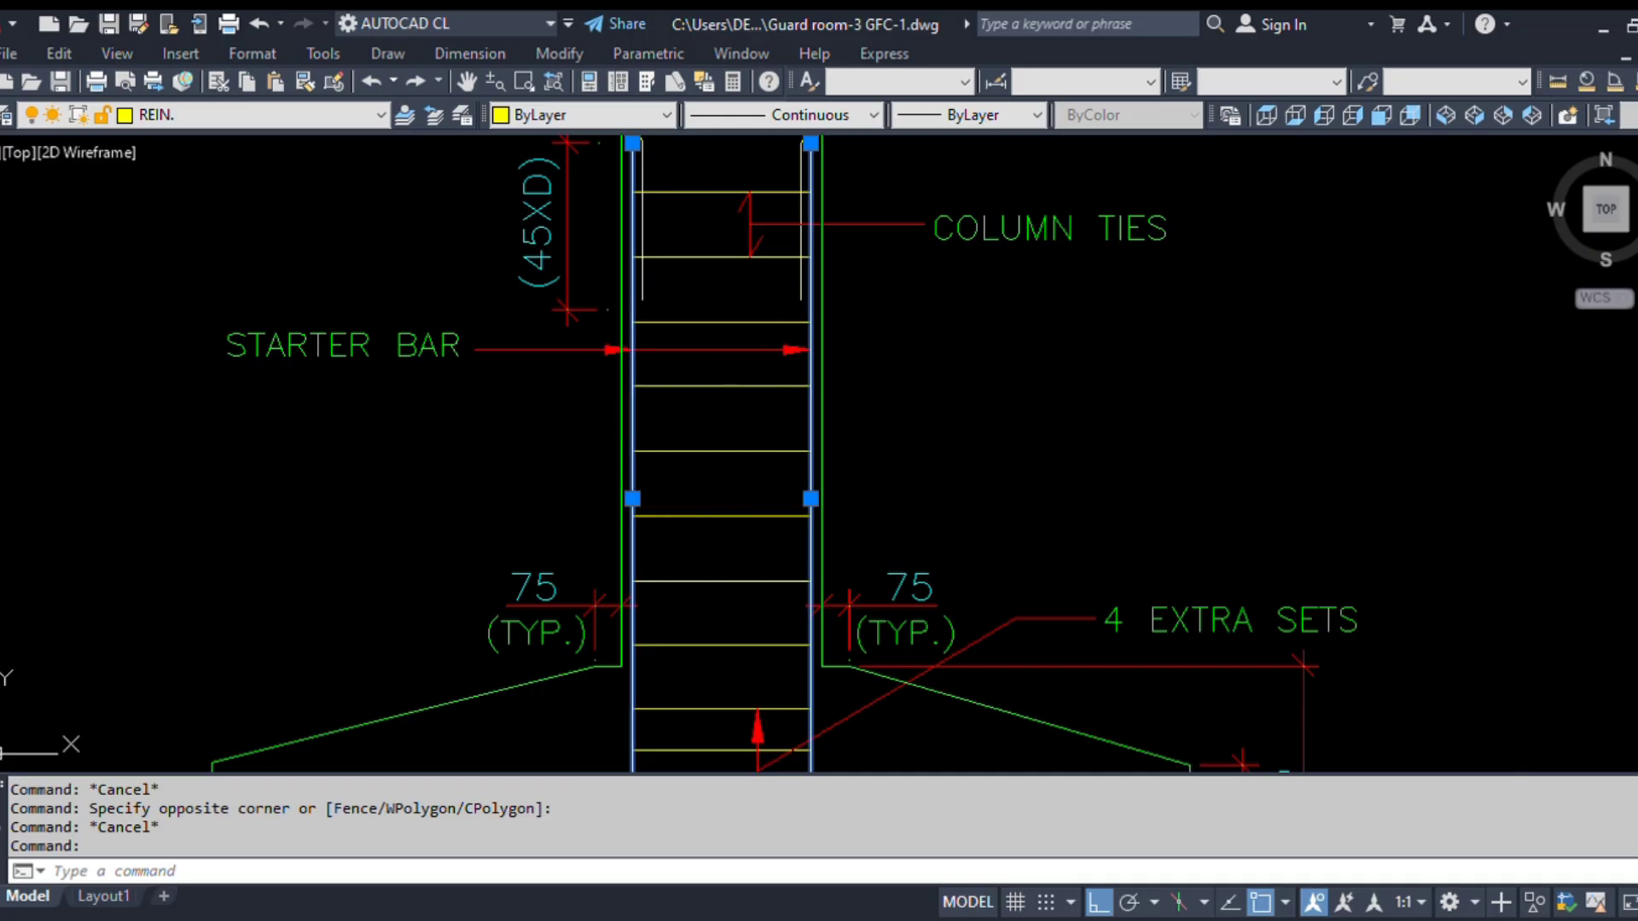
left_click(811, 331, "shift")
middle_click_drag(850, 352, 853, 395)
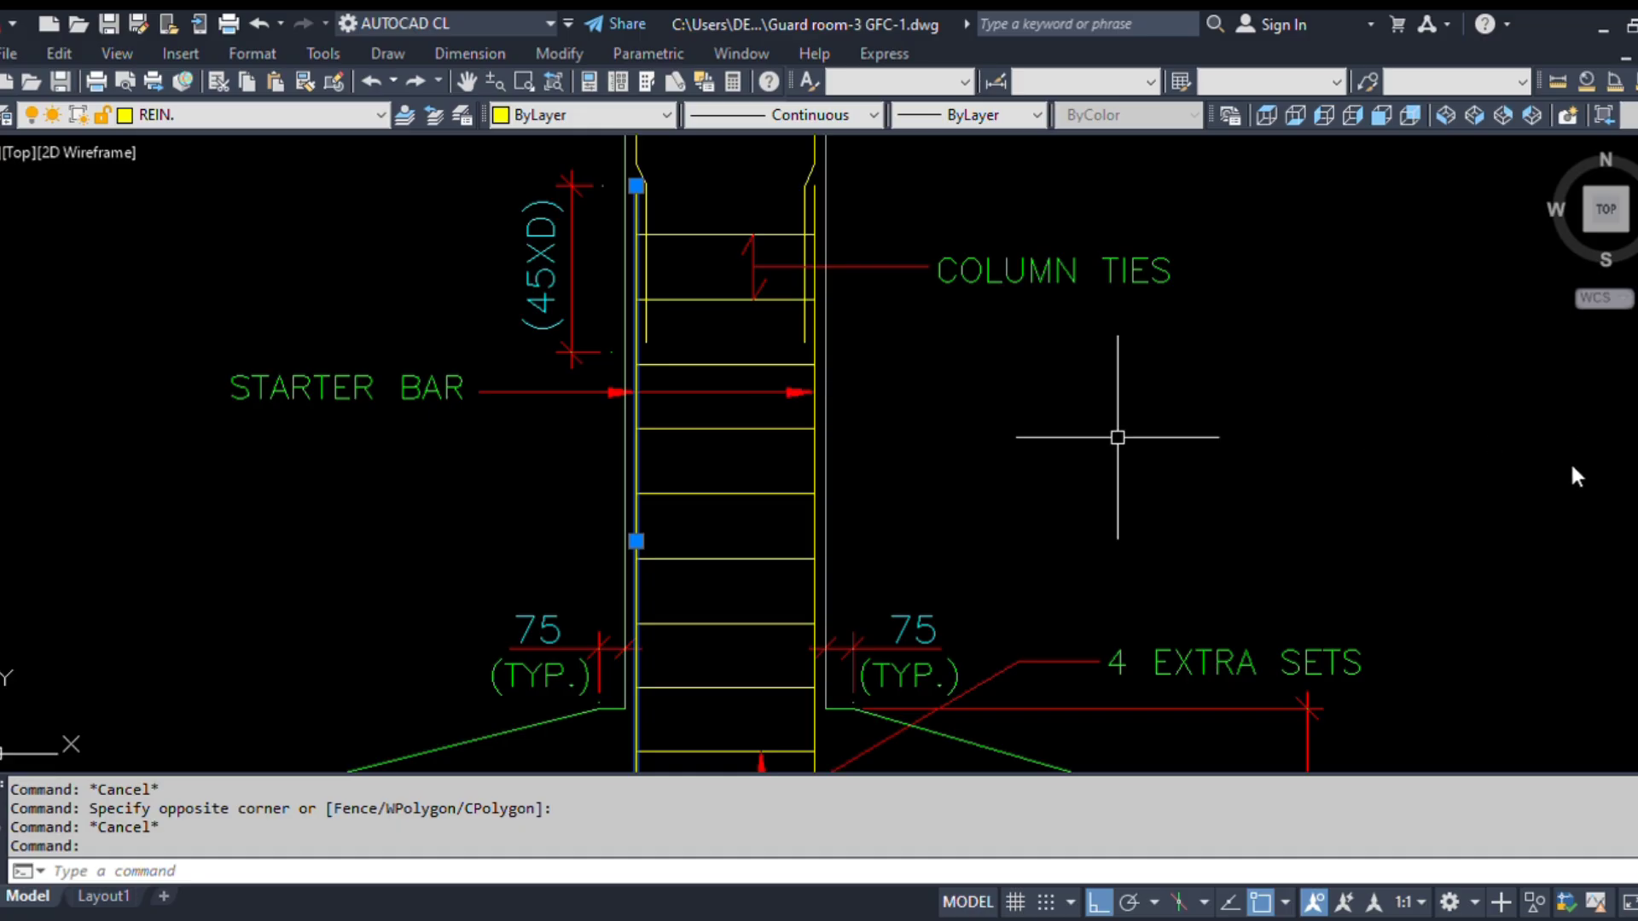
middle_click_drag(702, 355, 724, 428)
scroll(842, 412, "up", 2)
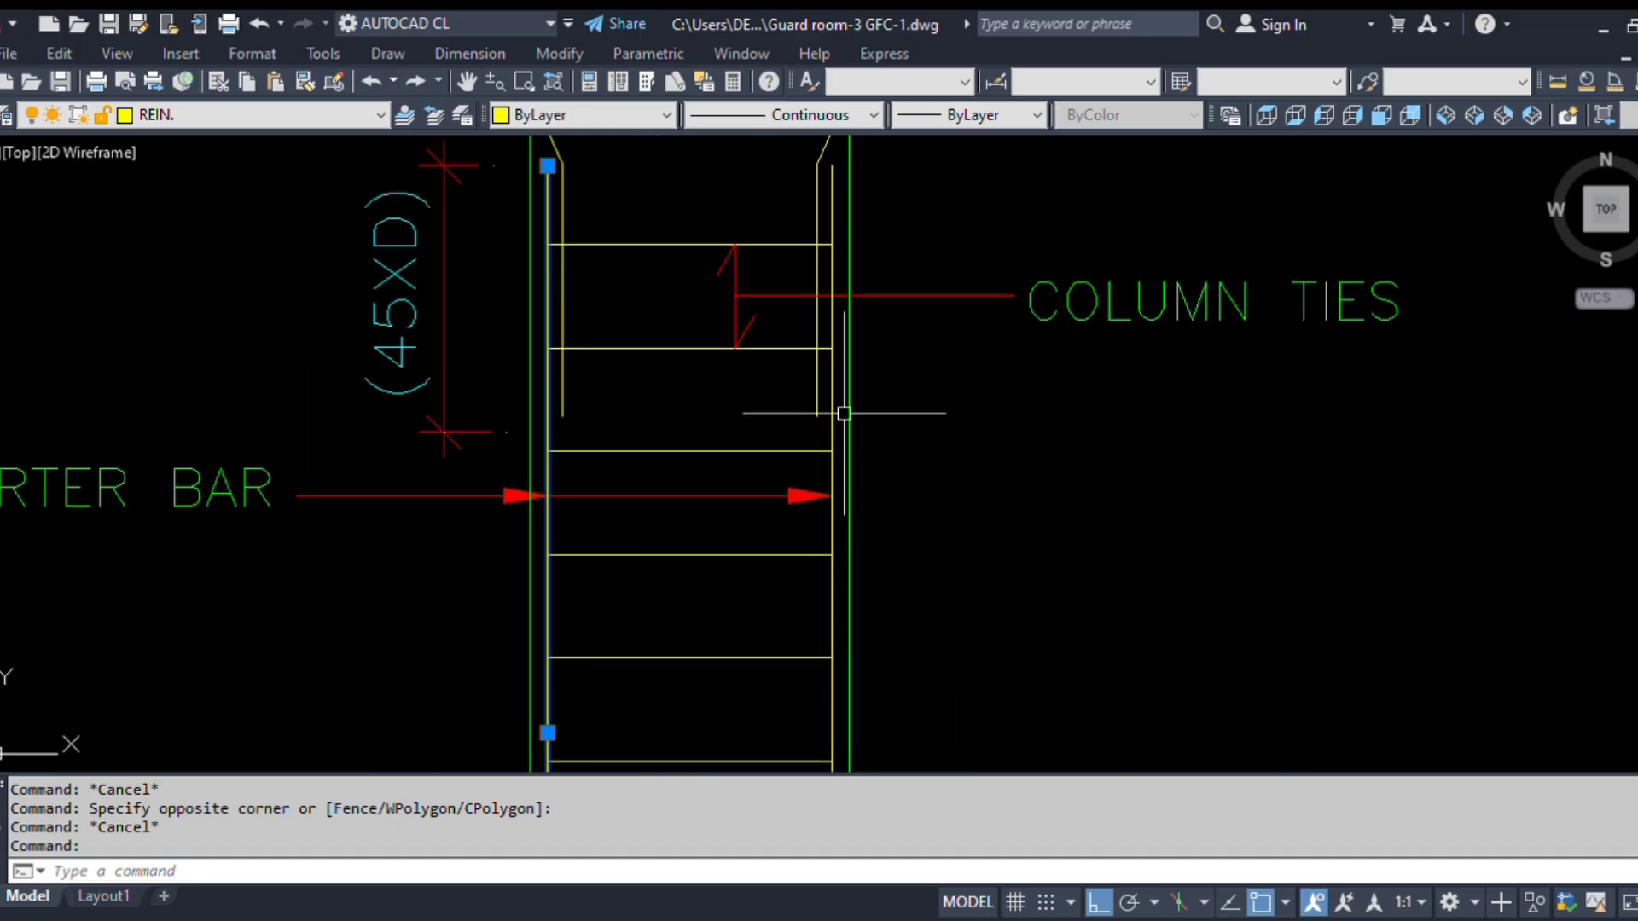
left_click(836, 418)
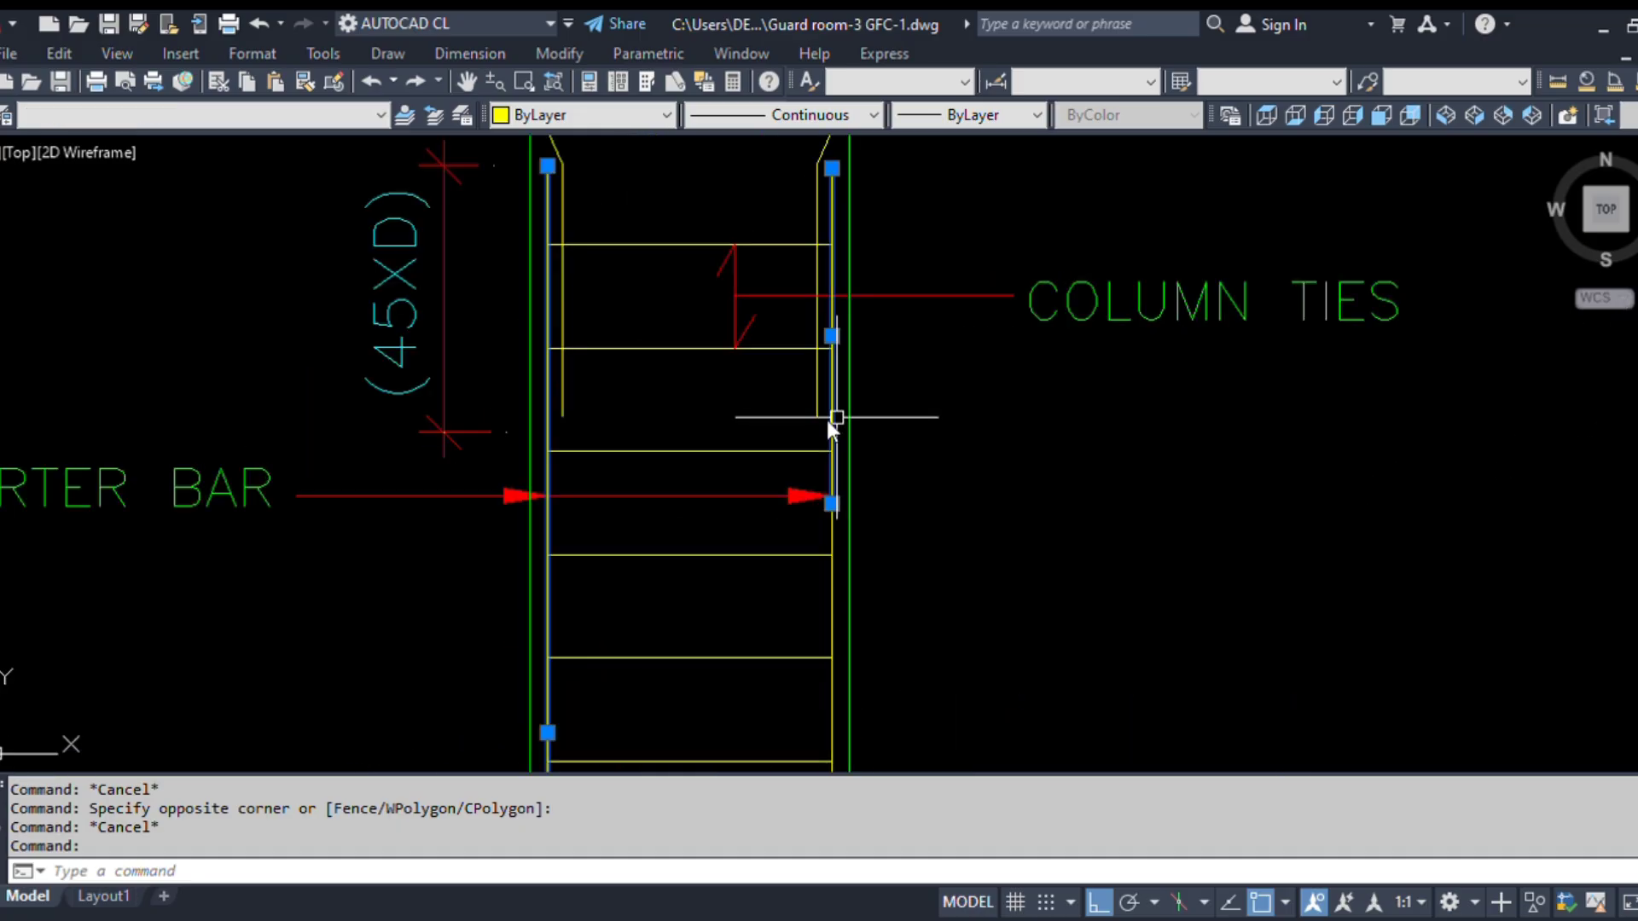
left_click(837, 597)
scroll(684, 350, "down", 3)
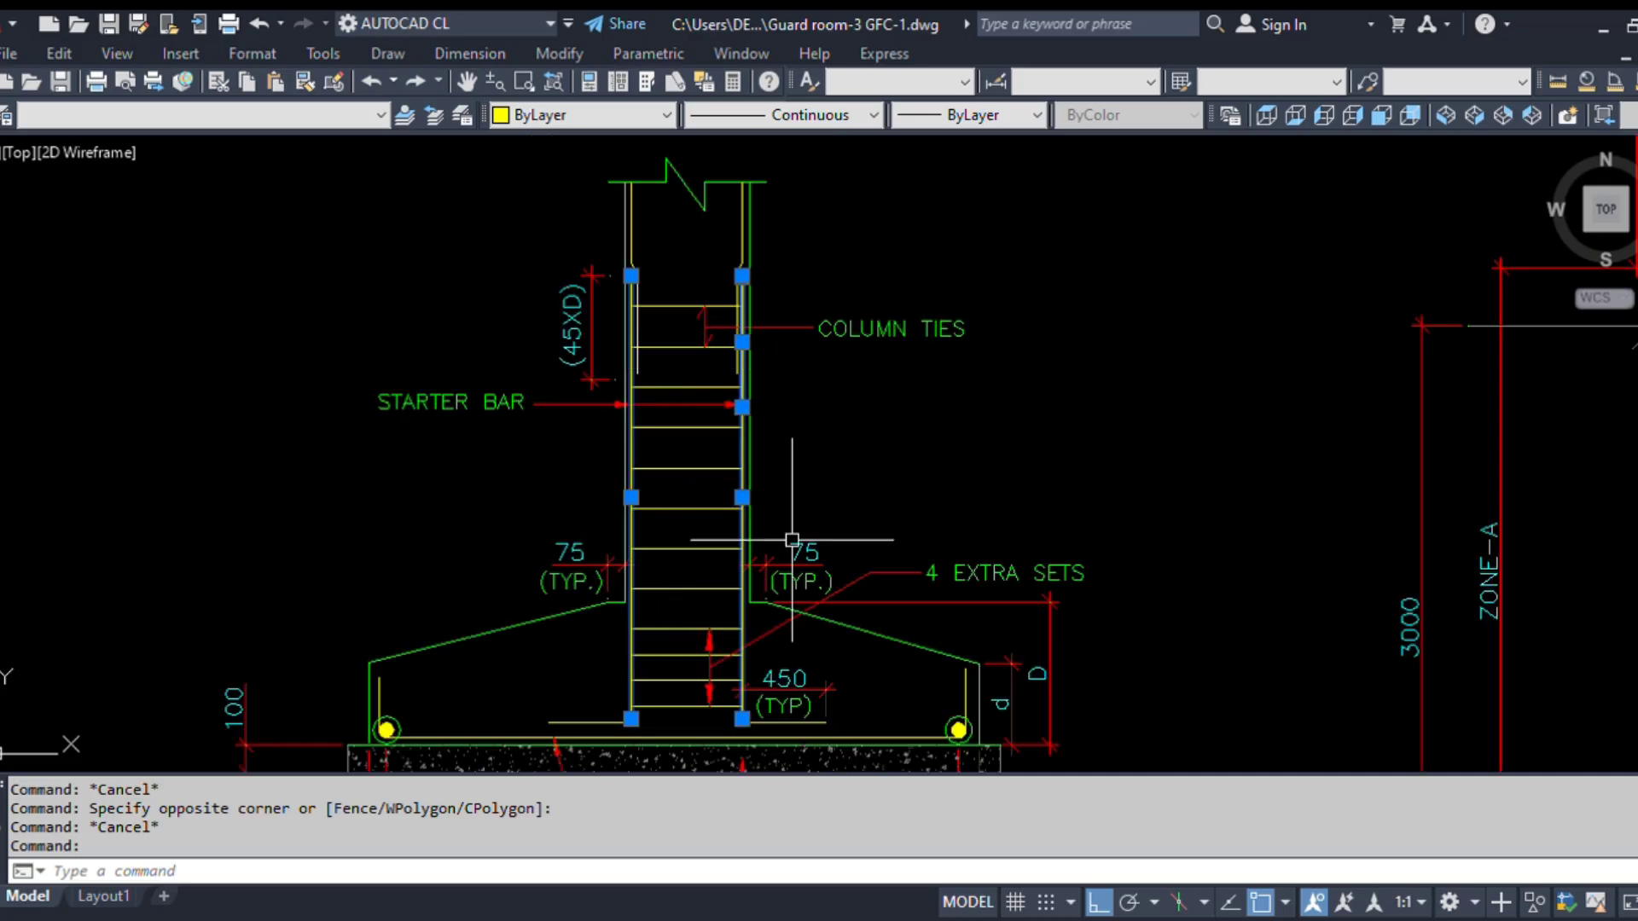
key("Escape")
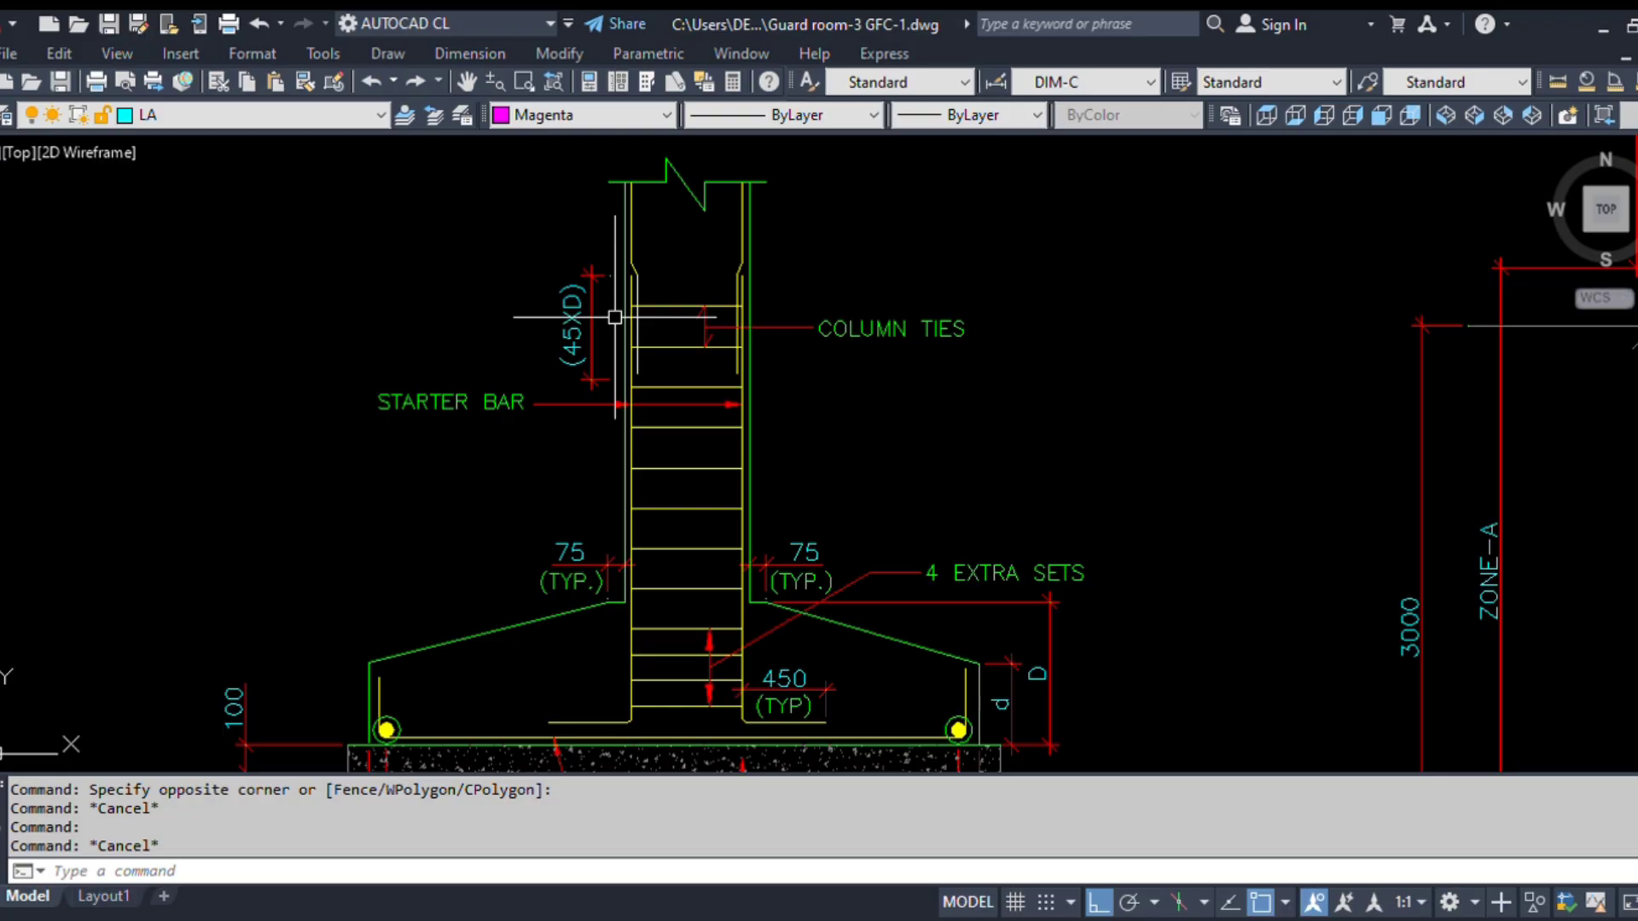
- Change the colour of the left column bar's cranked segment and its lapped vertical segment to Green
scroll(640, 308, "up", 2)
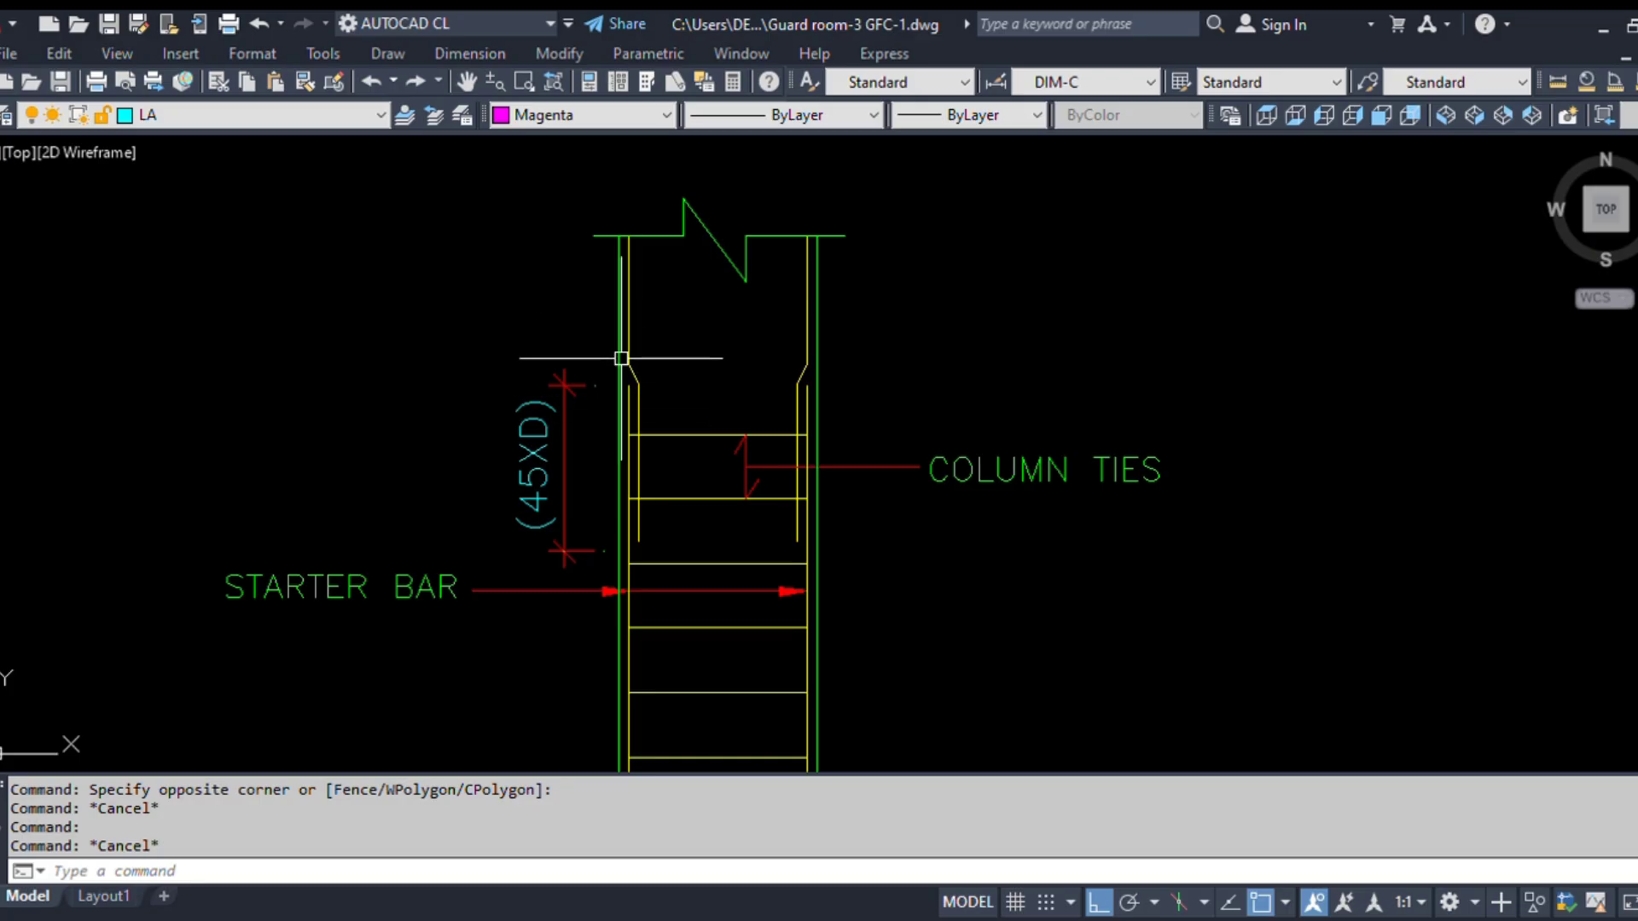
scroll(635, 370, "up", 2)
left_click(656, 403)
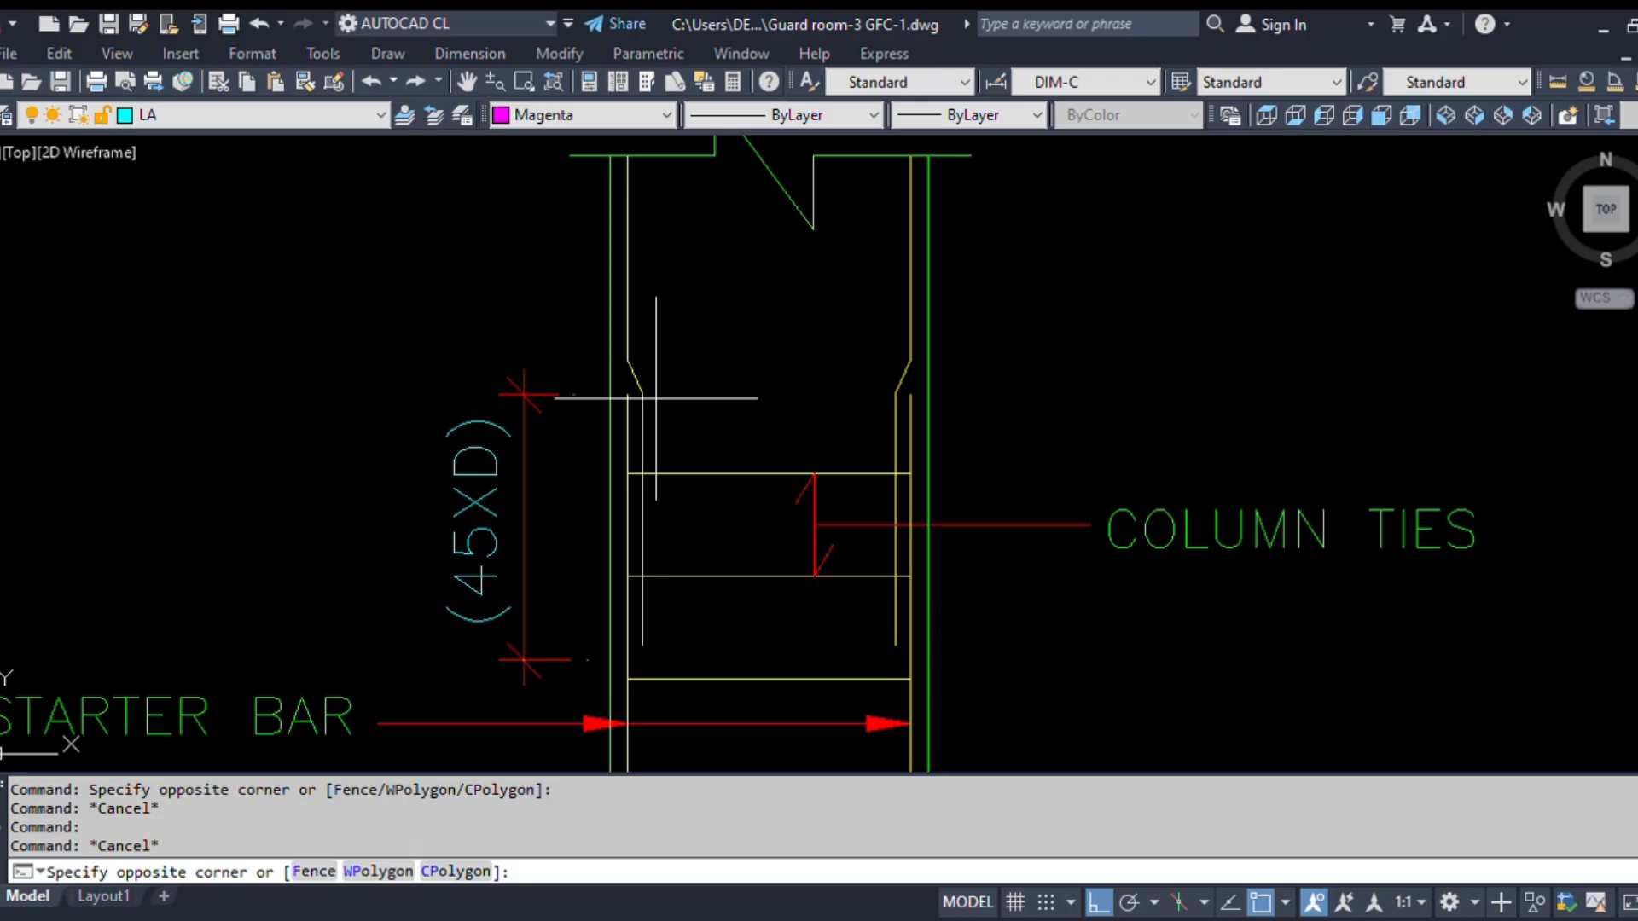
left_click(623, 271)
scroll(674, 401, "up", 1)
key("Escape")
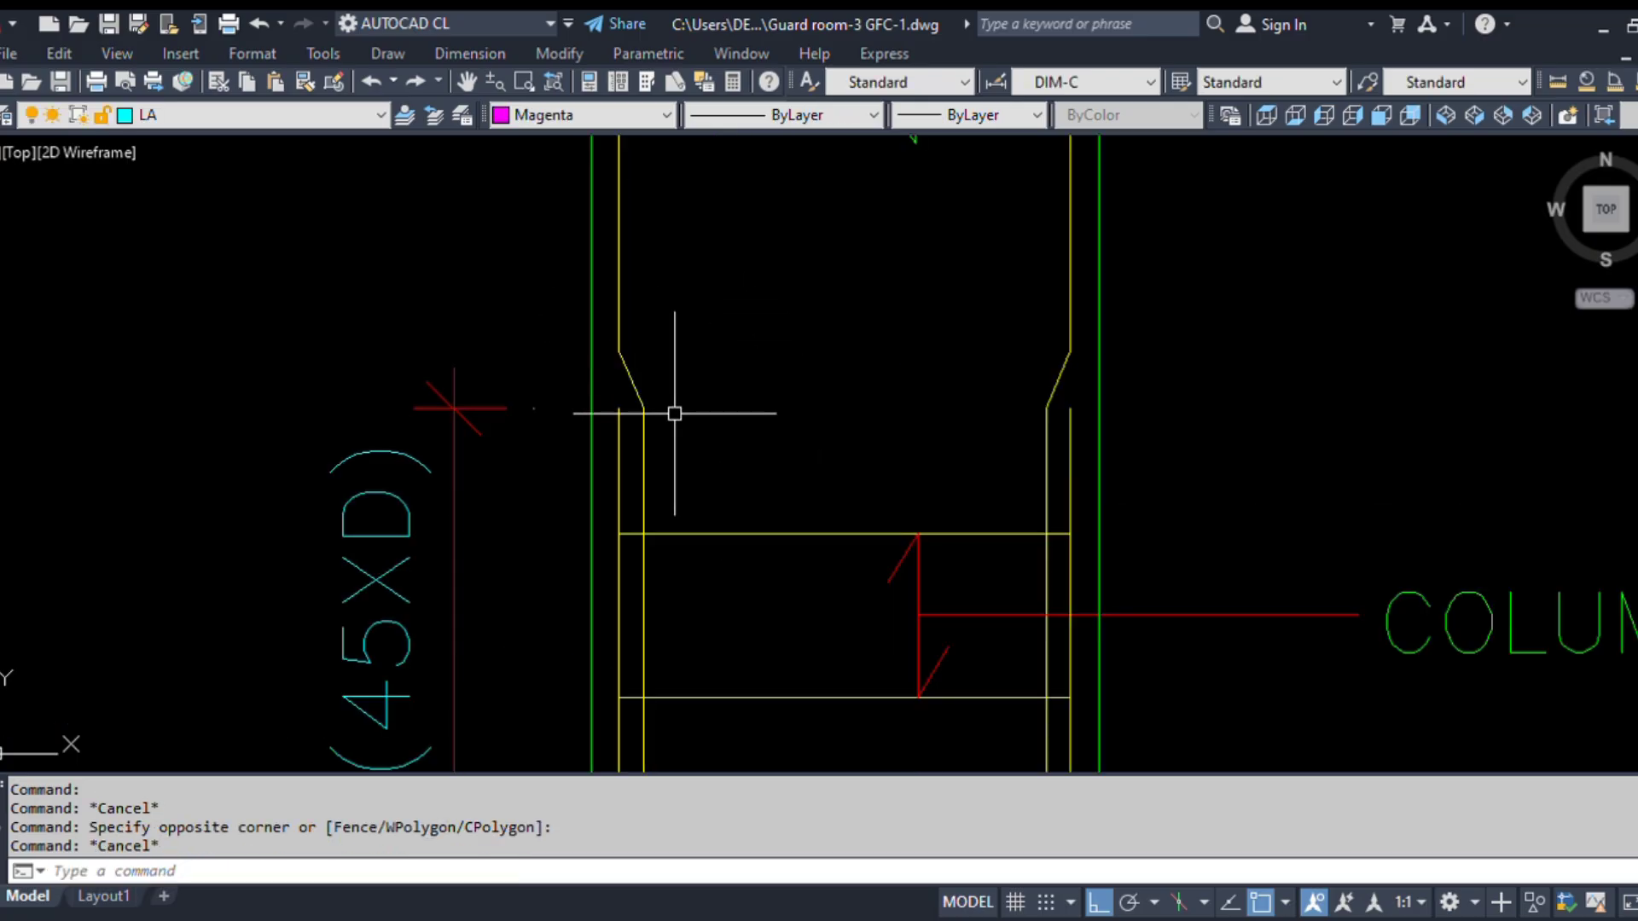
left_click(670, 416)
left_click(646, 277)
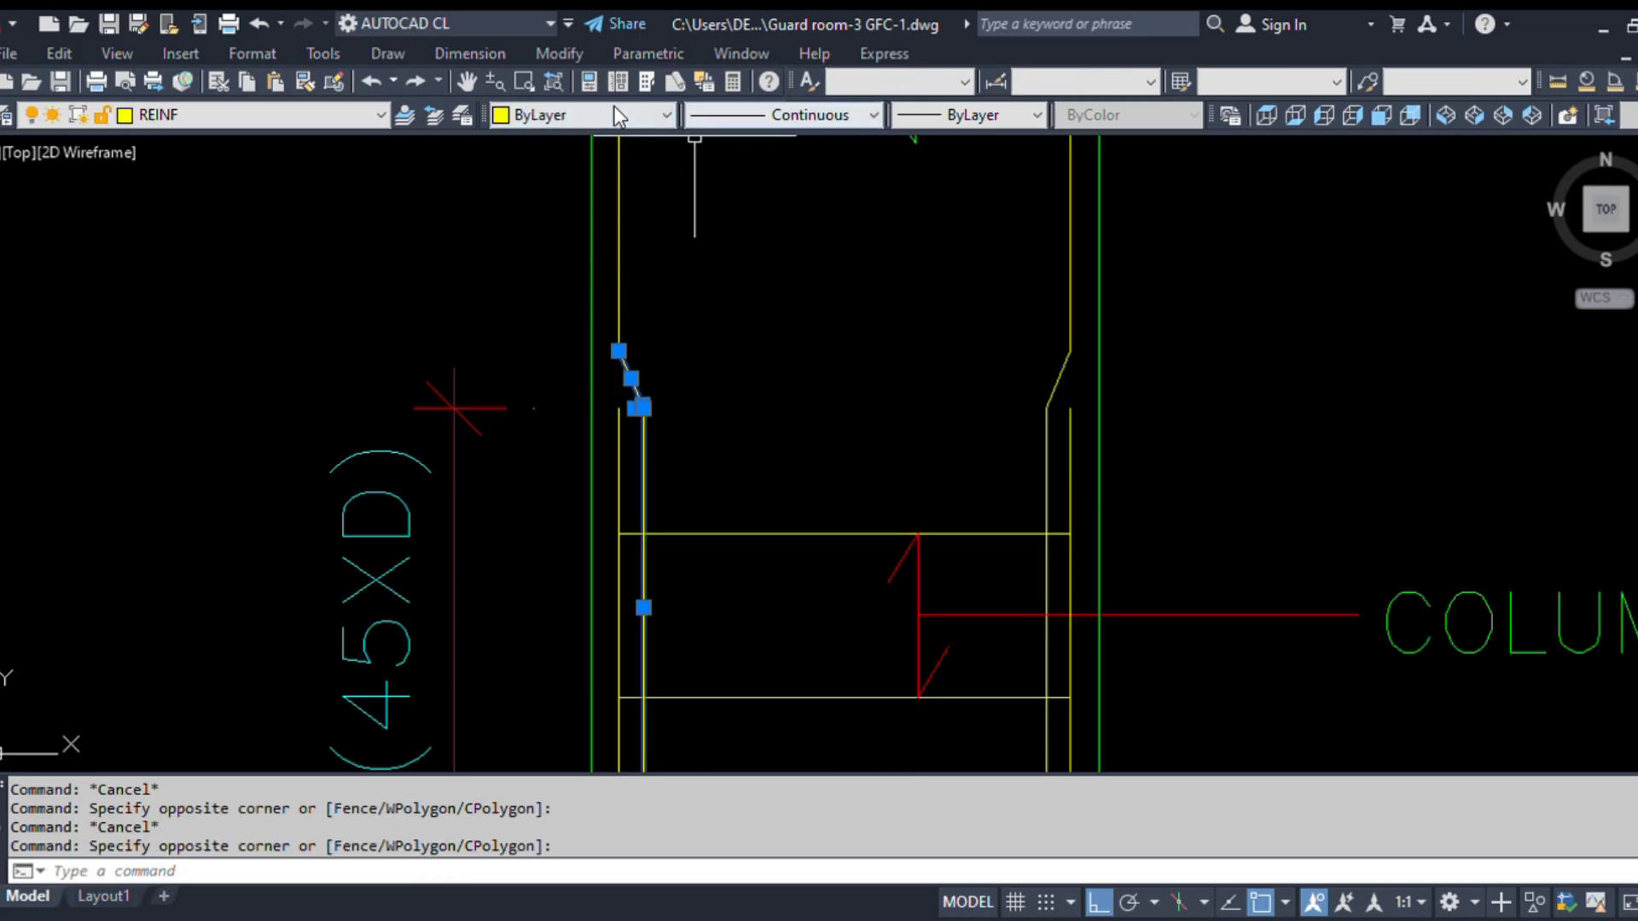
left_click(572, 223)
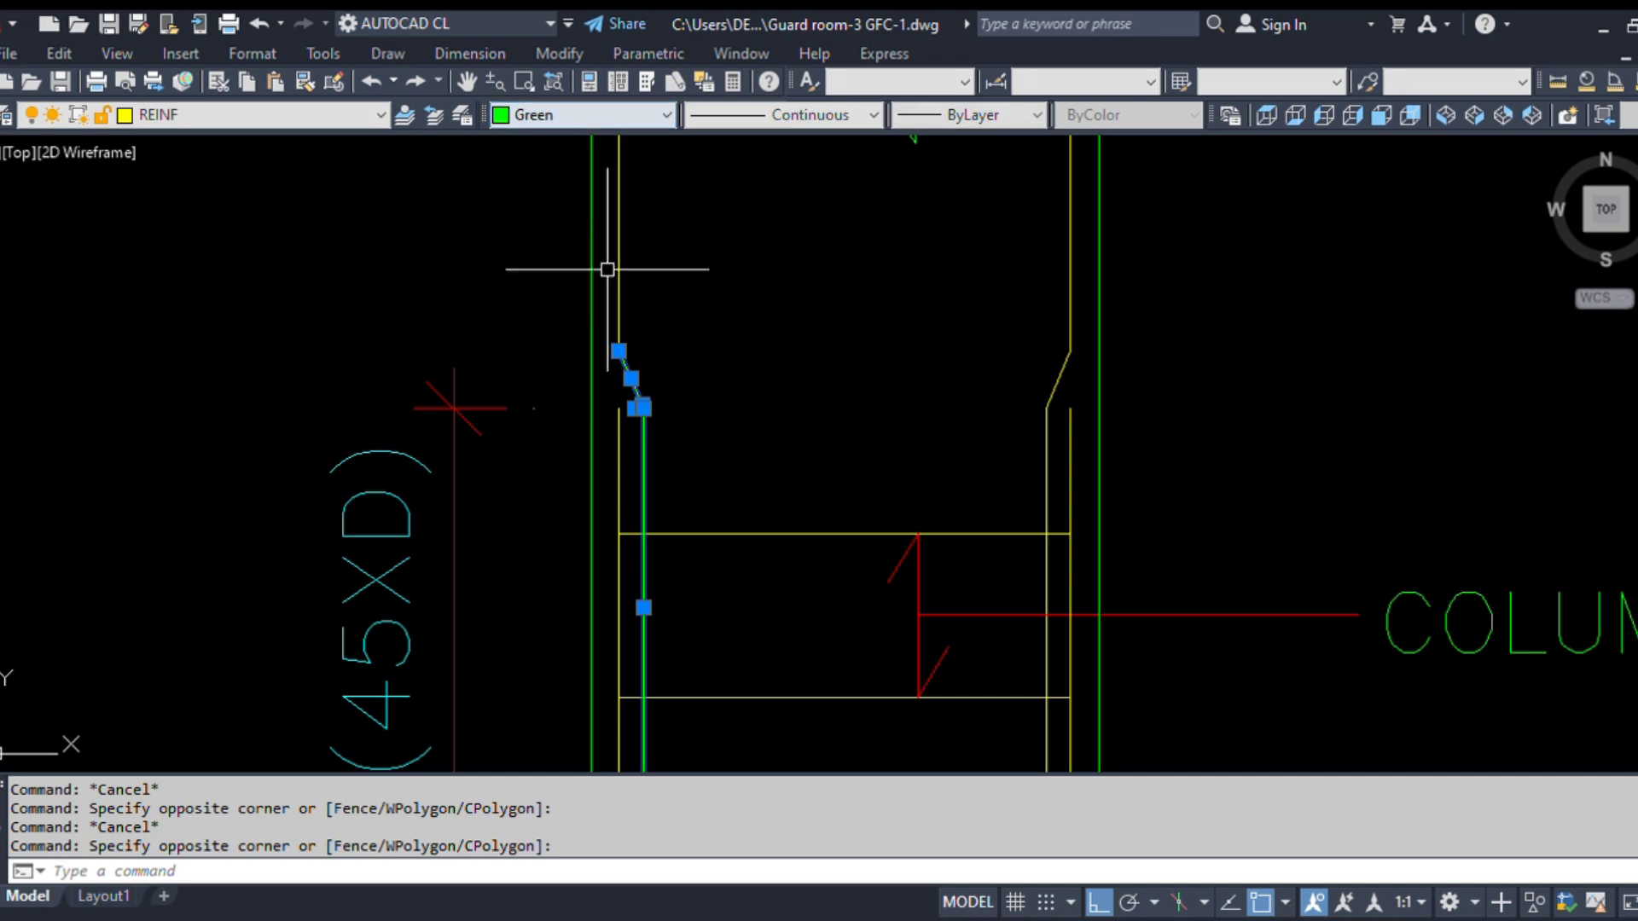
left_click(691, 436)
left_click(622, 248)
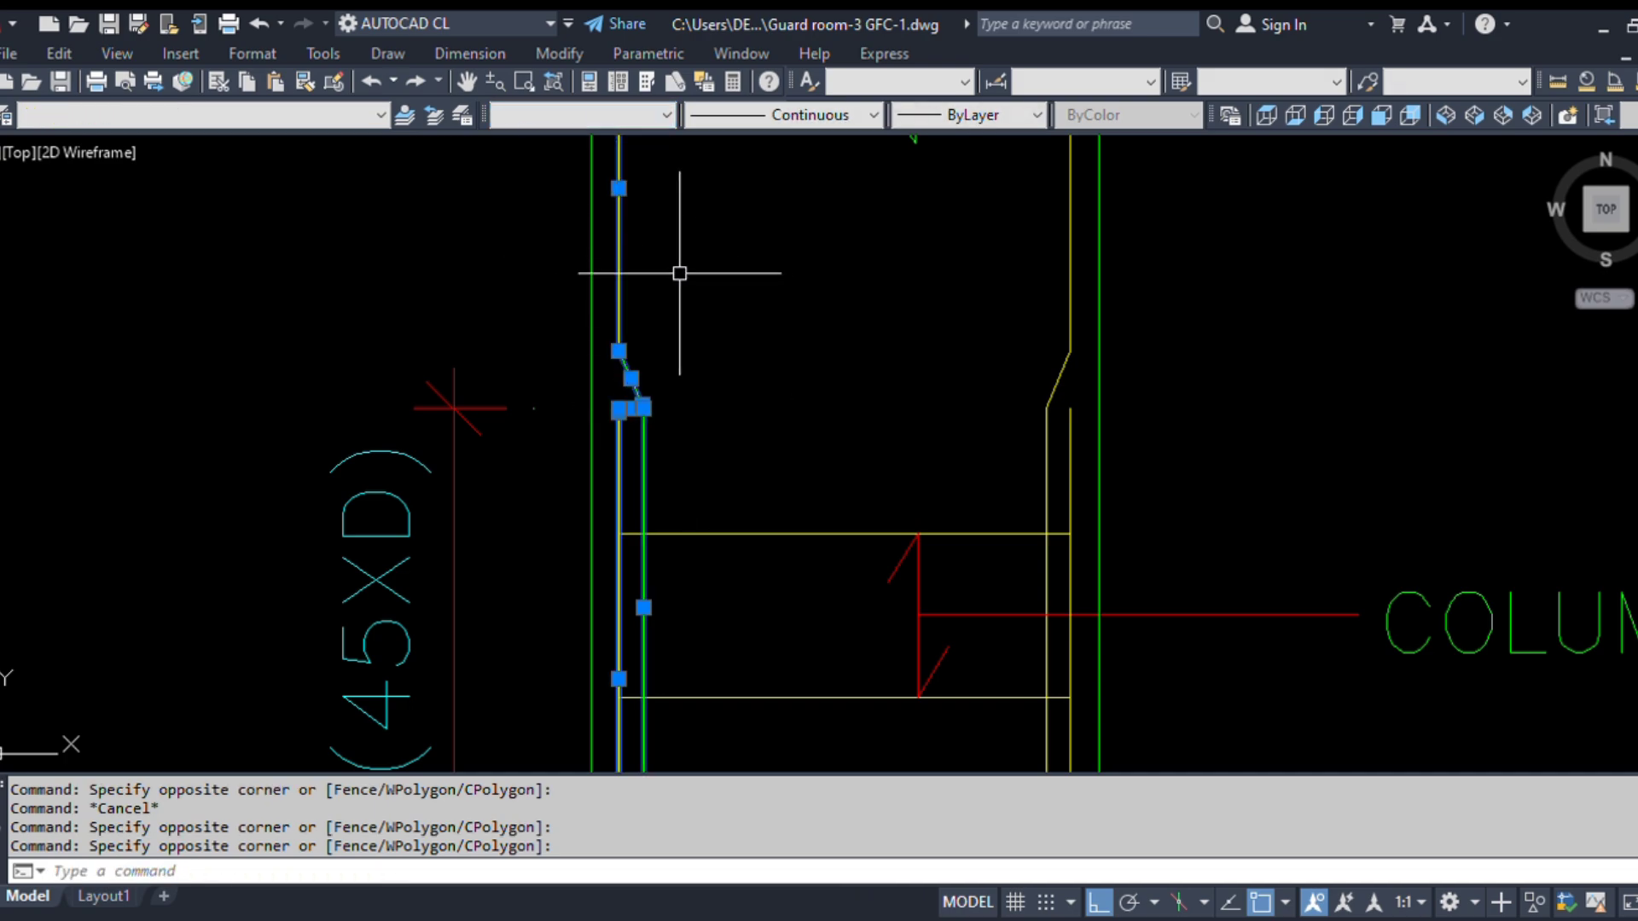
key("Escape")
- Change the colour of the left column bar's upper, cranked and lapped segments to Blue, then clear the selection
left_click(661, 440)
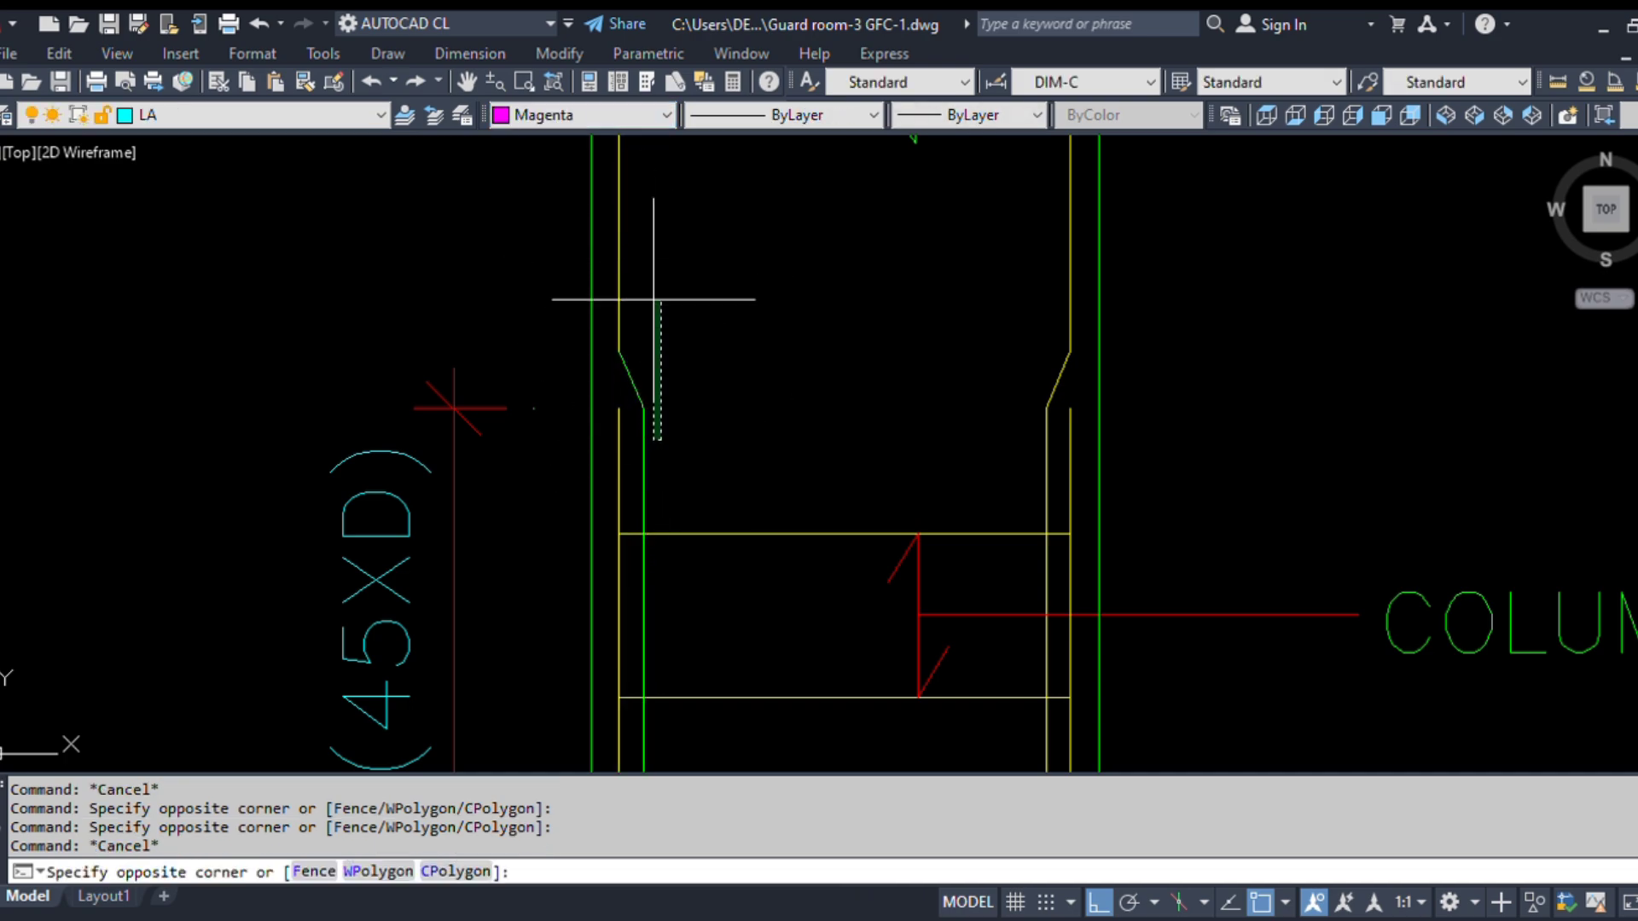
left_click(625, 267)
left_click(648, 312)
left_click(618, 236)
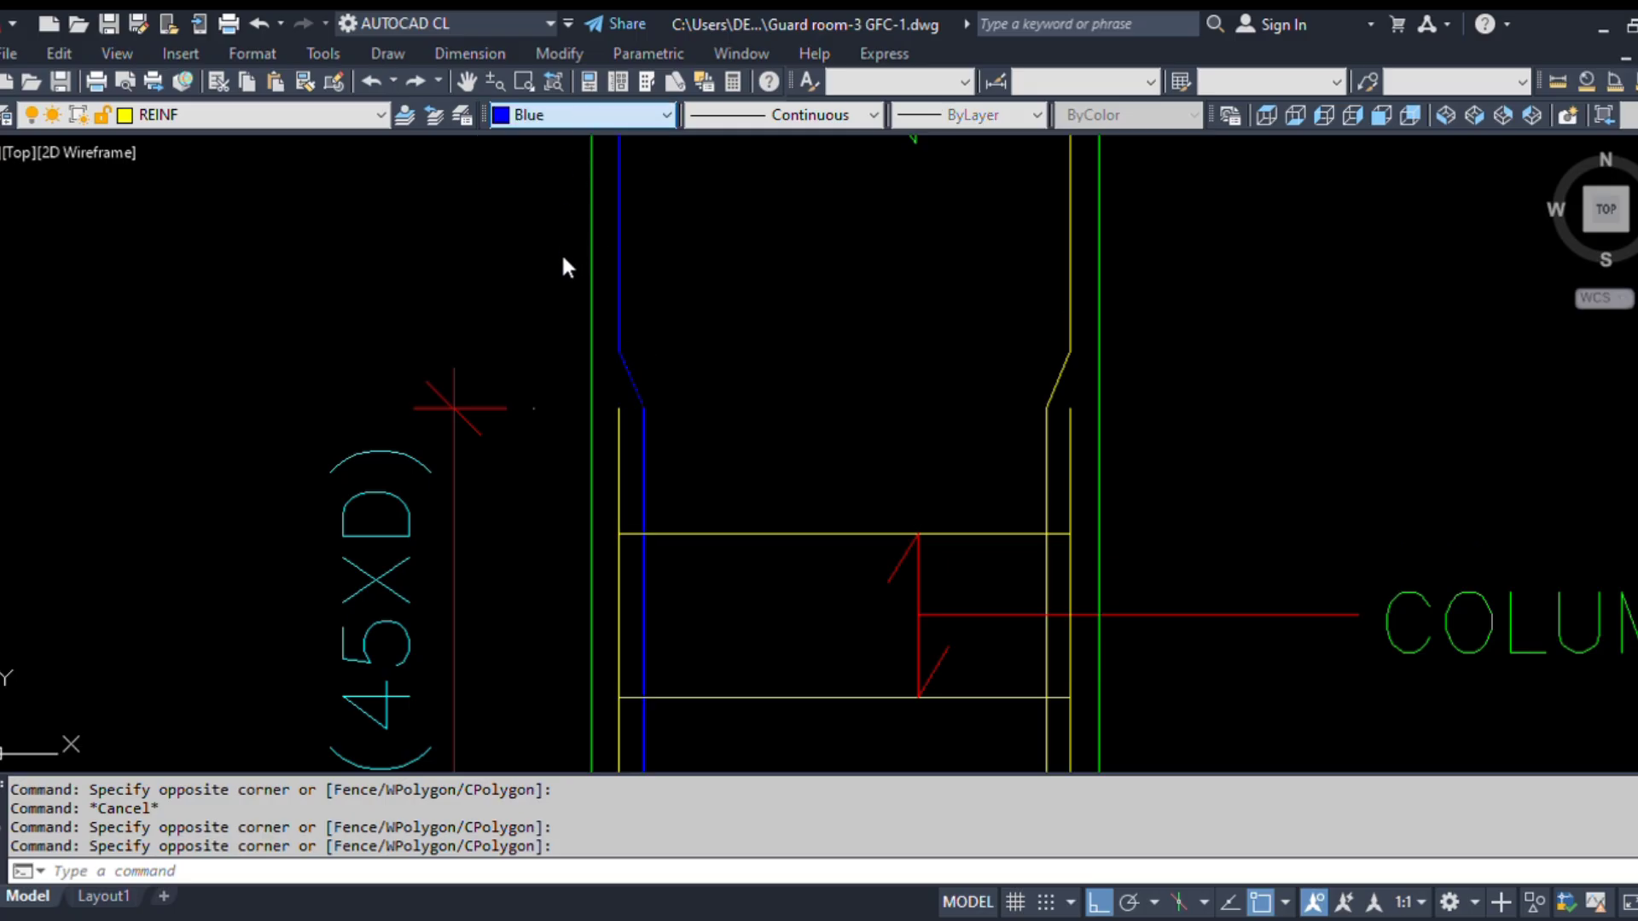
key("Escape")
left_click(1053, 464)
left_click(988, 348)
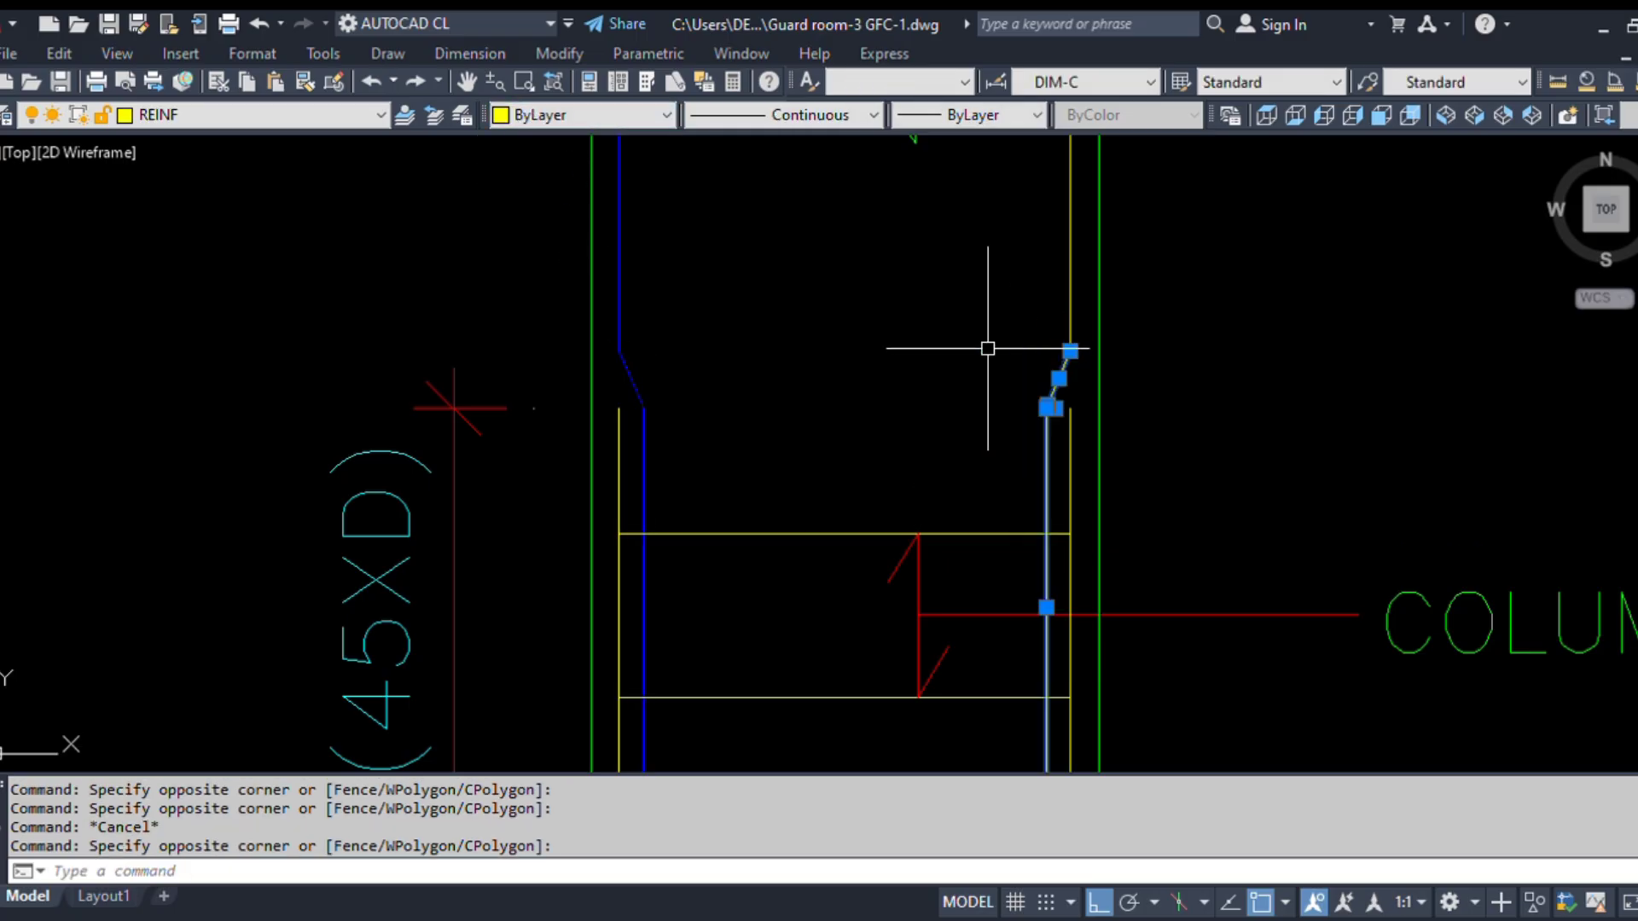
left_click(1077, 367)
left_click(1011, 279)
scroll(602, 450, "down", 5)
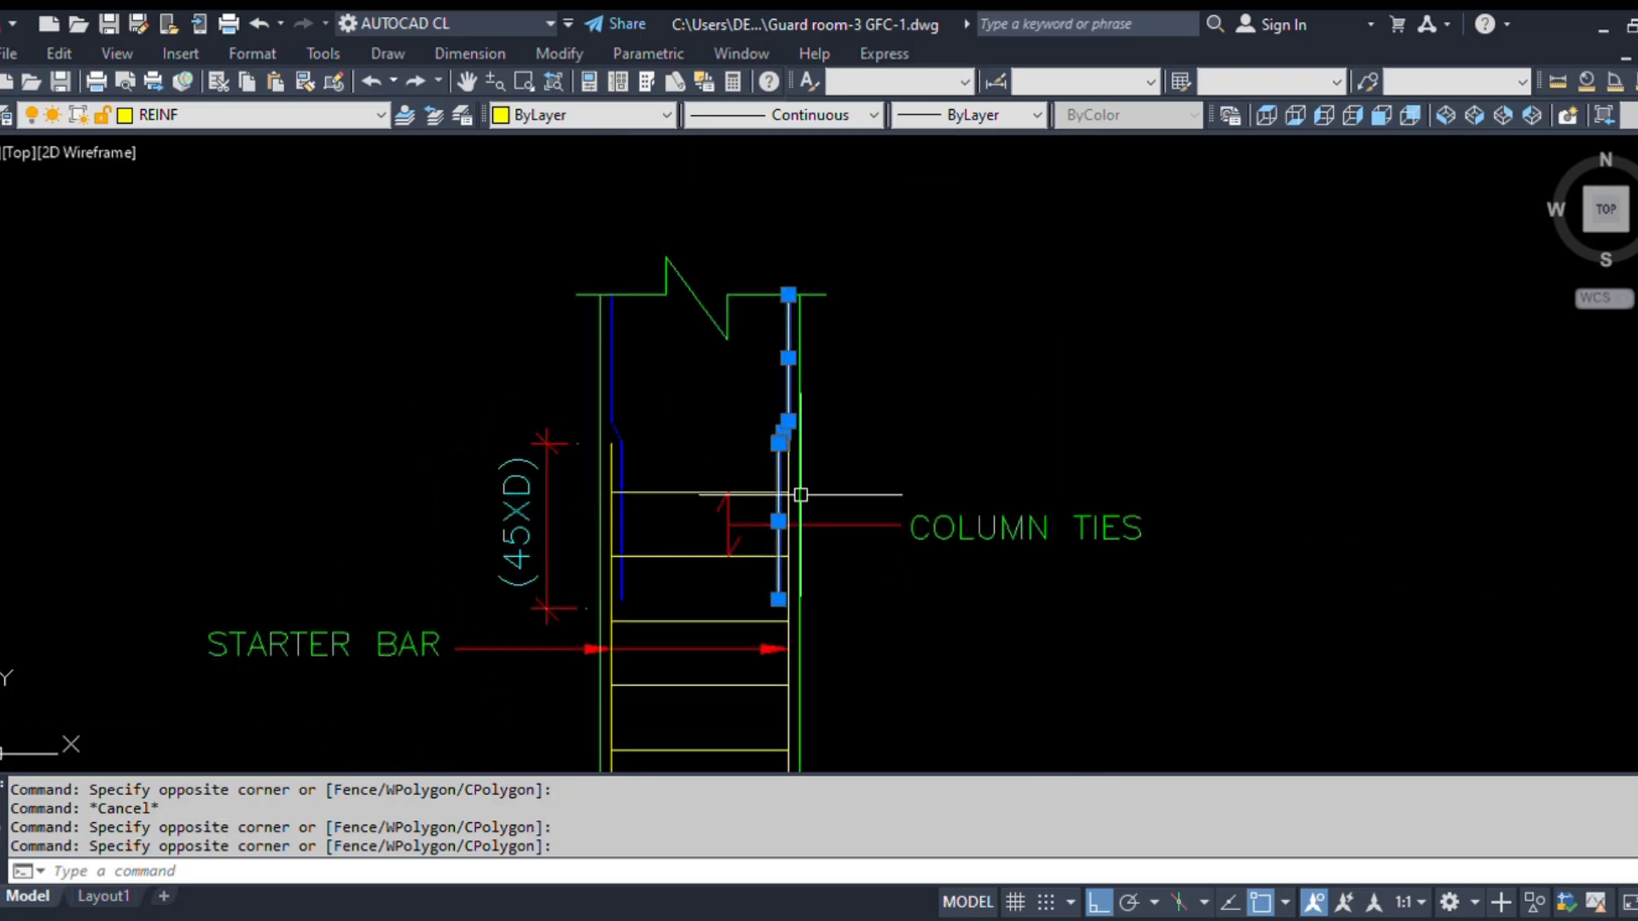
key("Escape")
- Change the colour of the right column bar's upper, cranked and lapped segments to Blue, then clear the selection
scroll(815, 491, "up", 4)
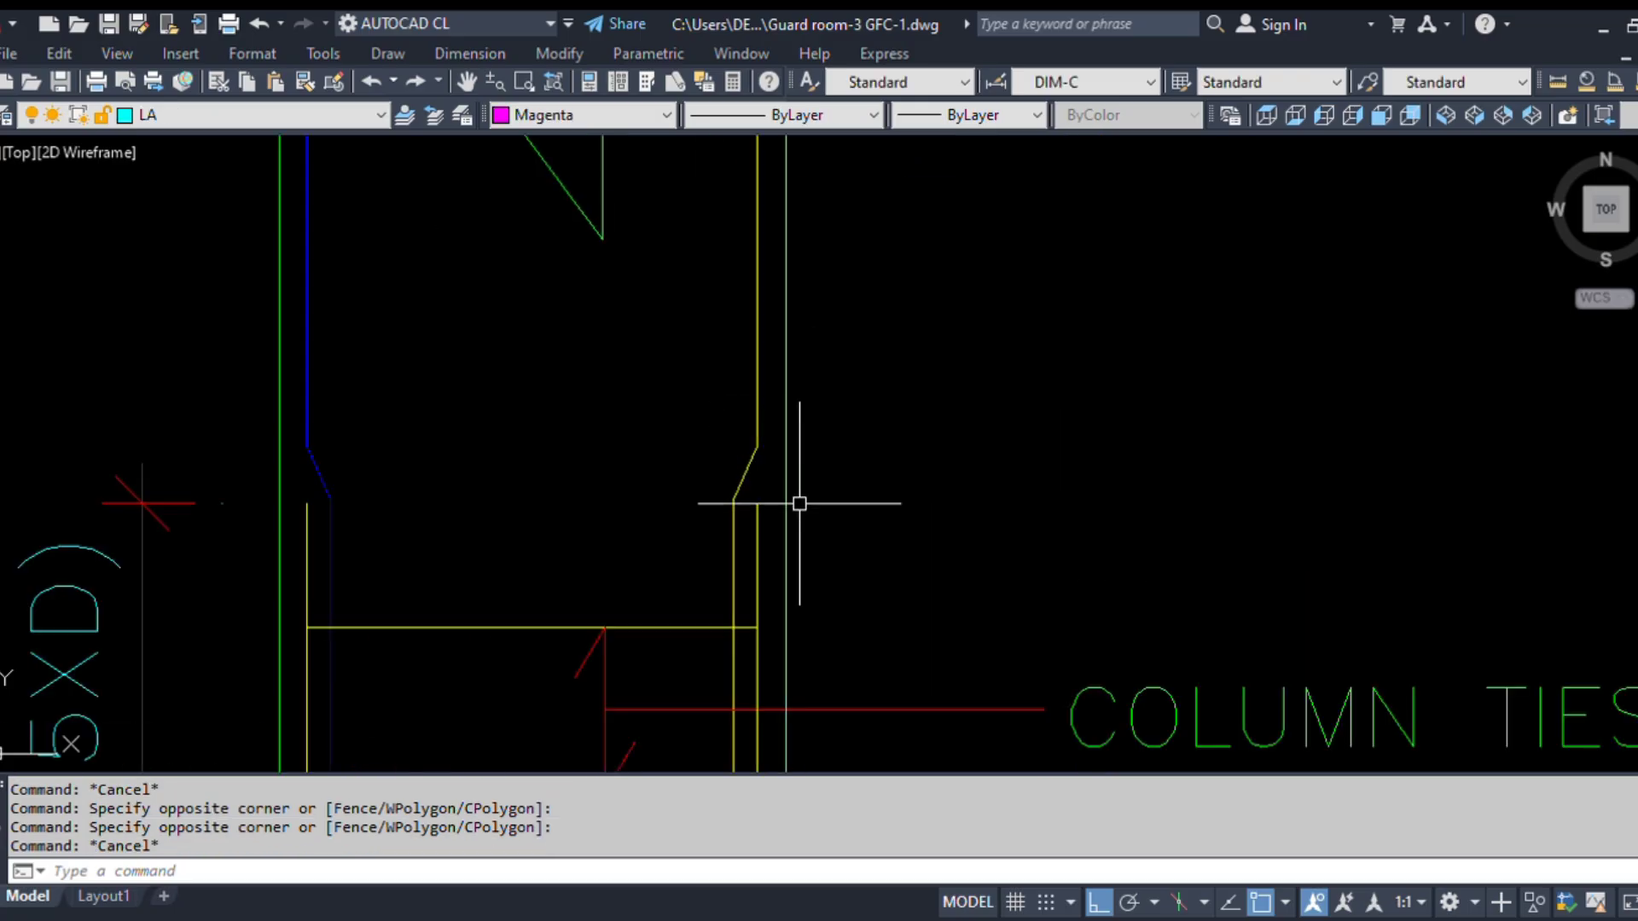
left_click(771, 479)
left_click(748, 488)
left_click(735, 541)
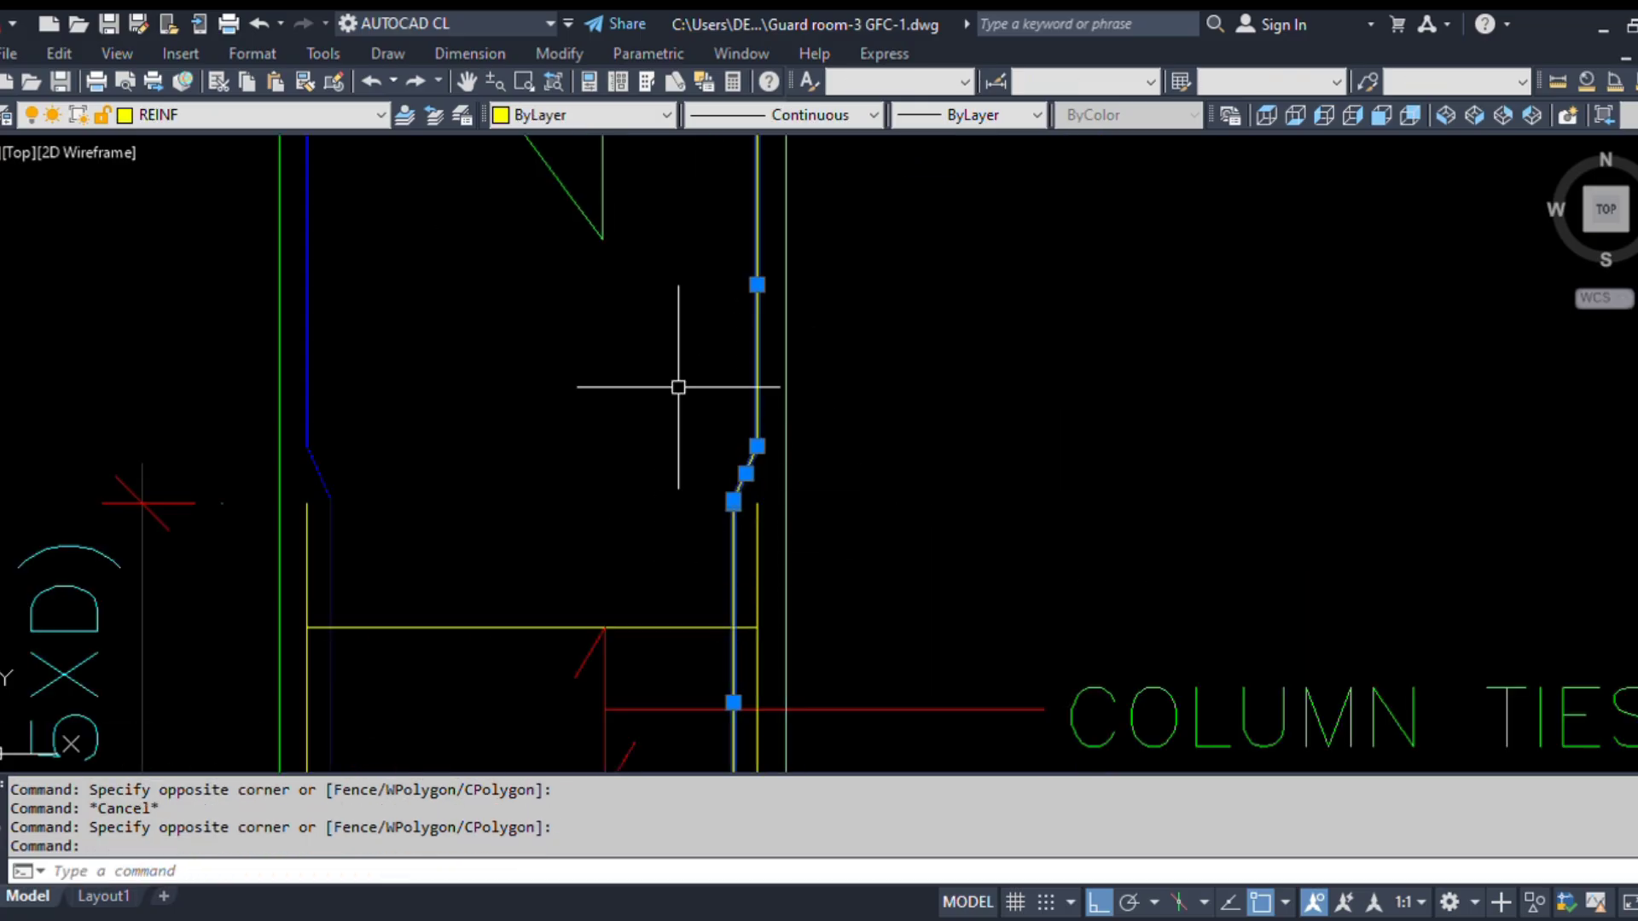
left_click(548, 256)
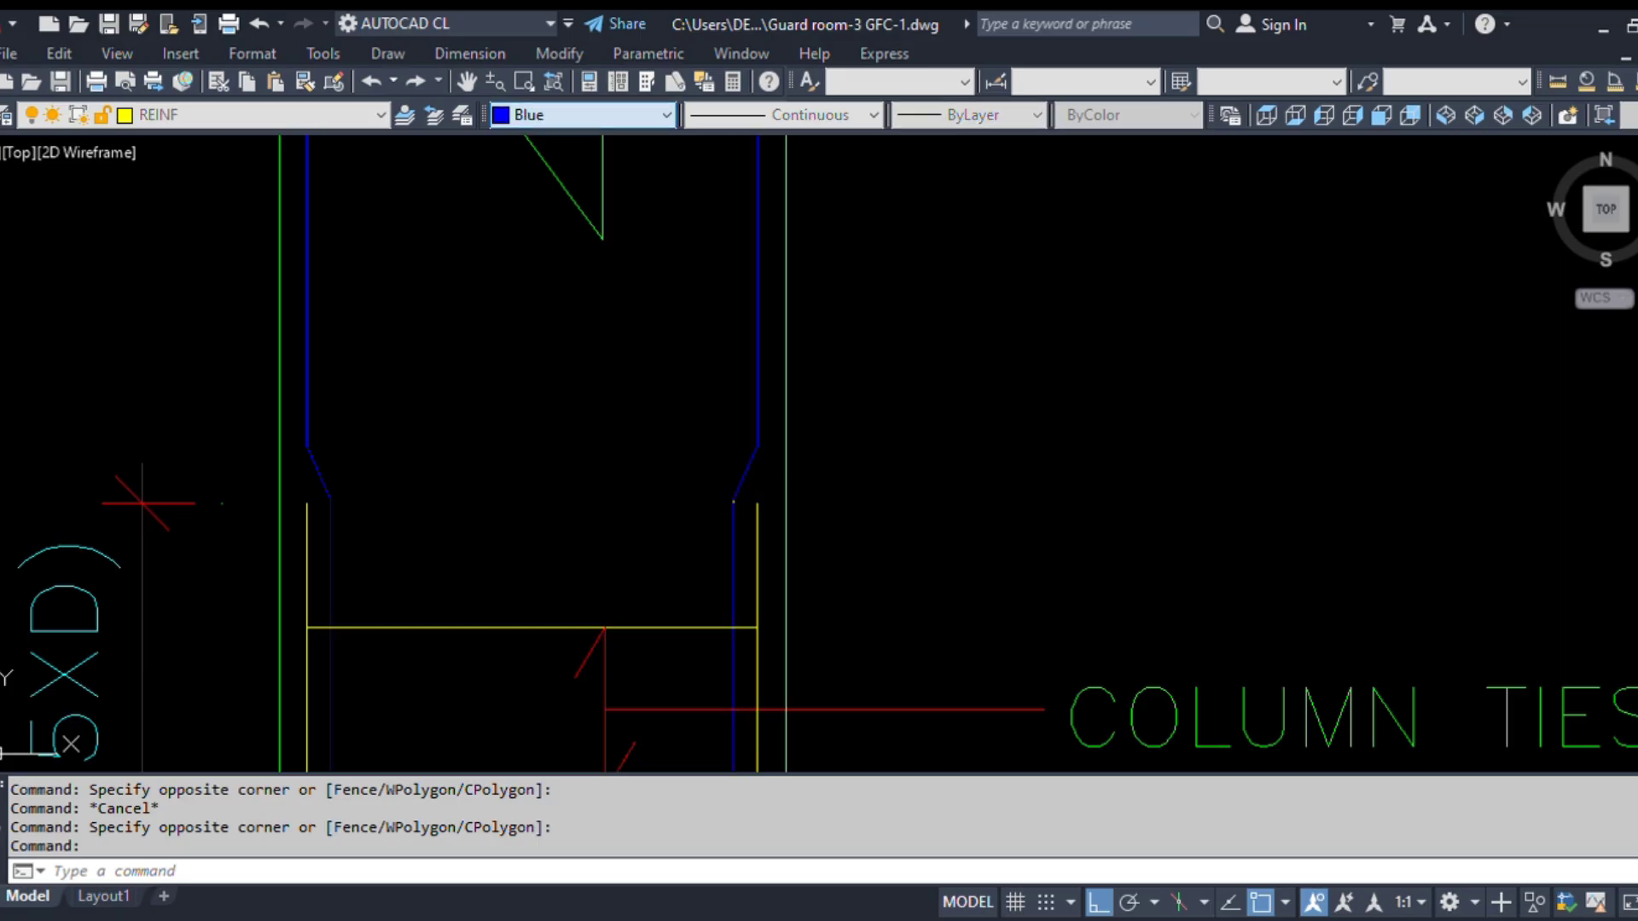
middle_click_drag(777, 565, 807, 404)
scroll(807, 403, "up", 2)
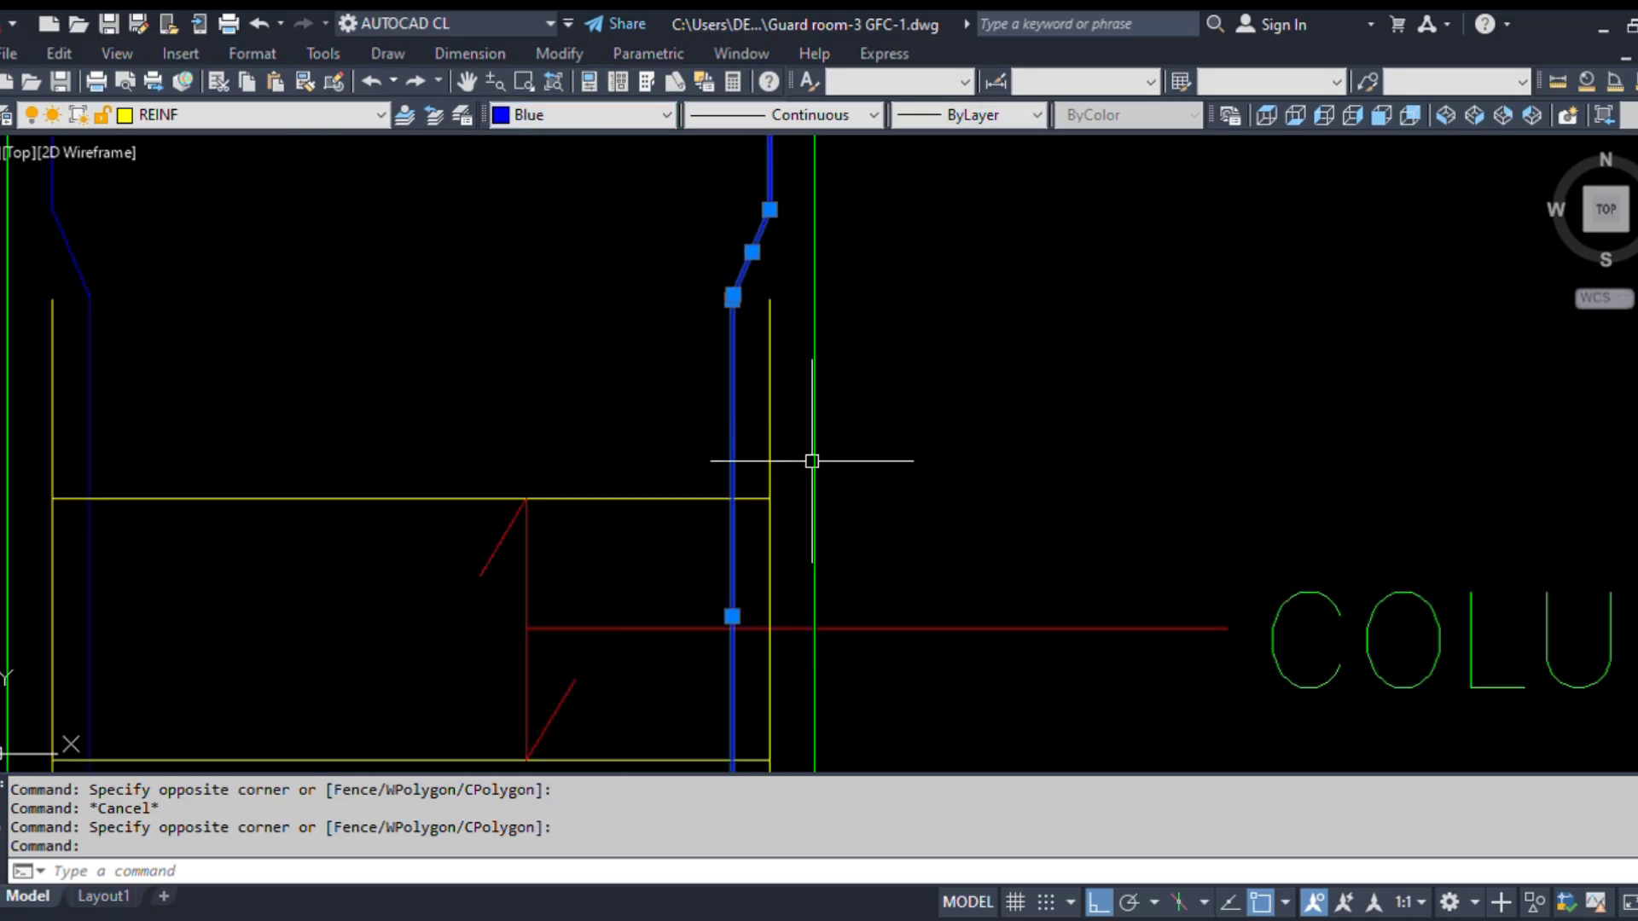
key("Escape")
- Examine the (45XD) lap zone where the blue column bars overlap the yellow starter bars, including the column ties and starter bar label
scroll(767, 359, "down", 10)
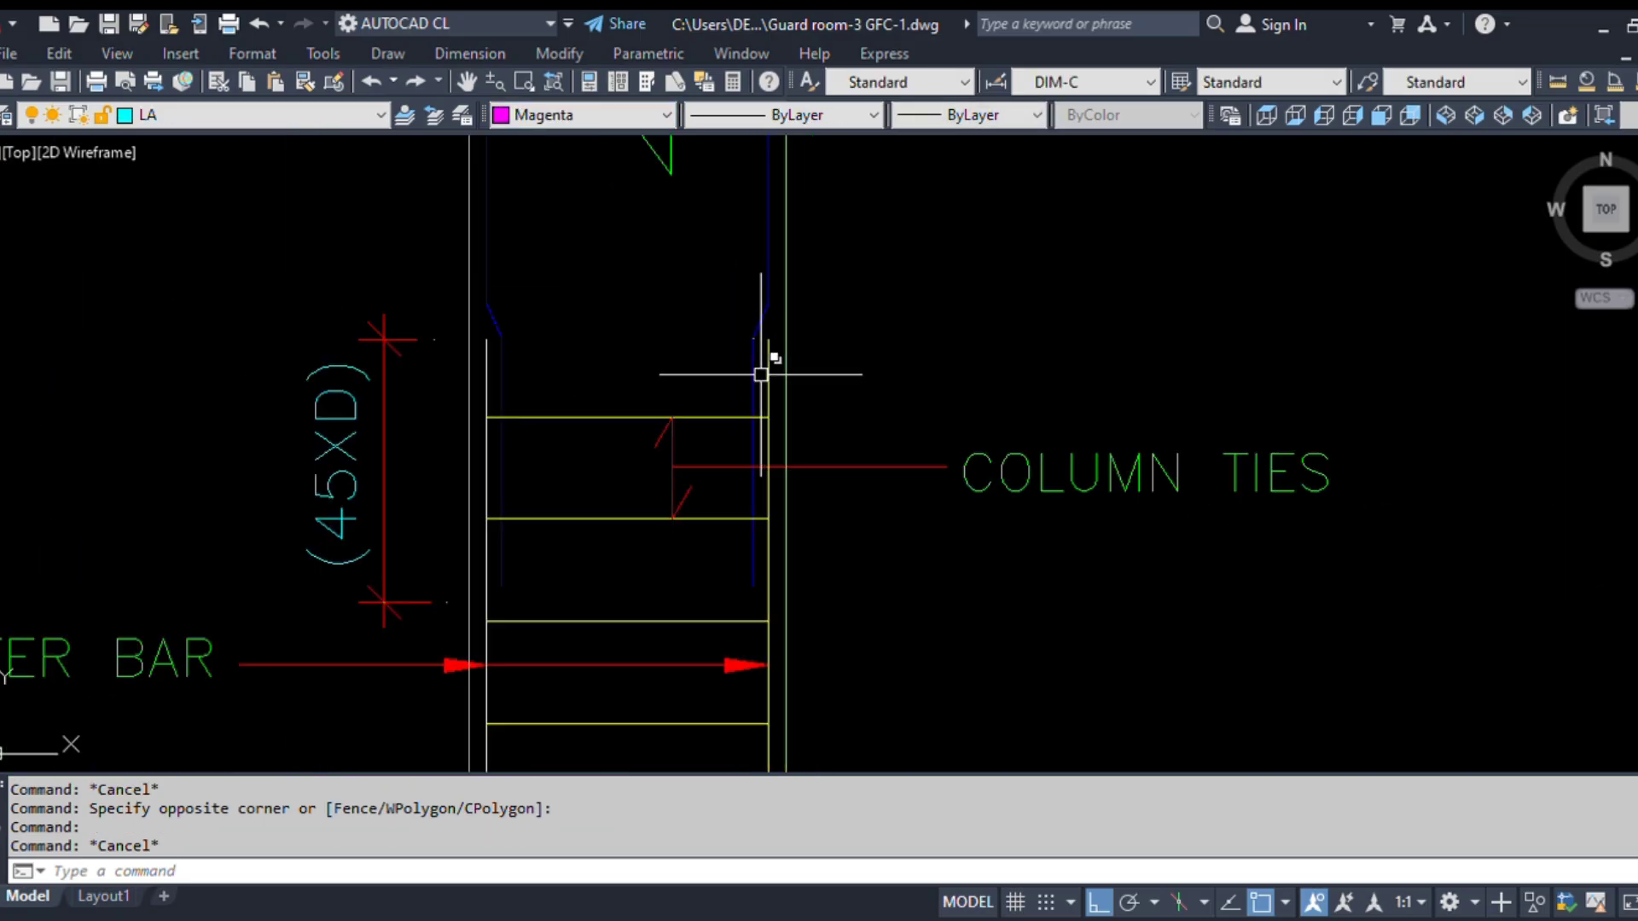
scroll(464, 428, "up", 2)
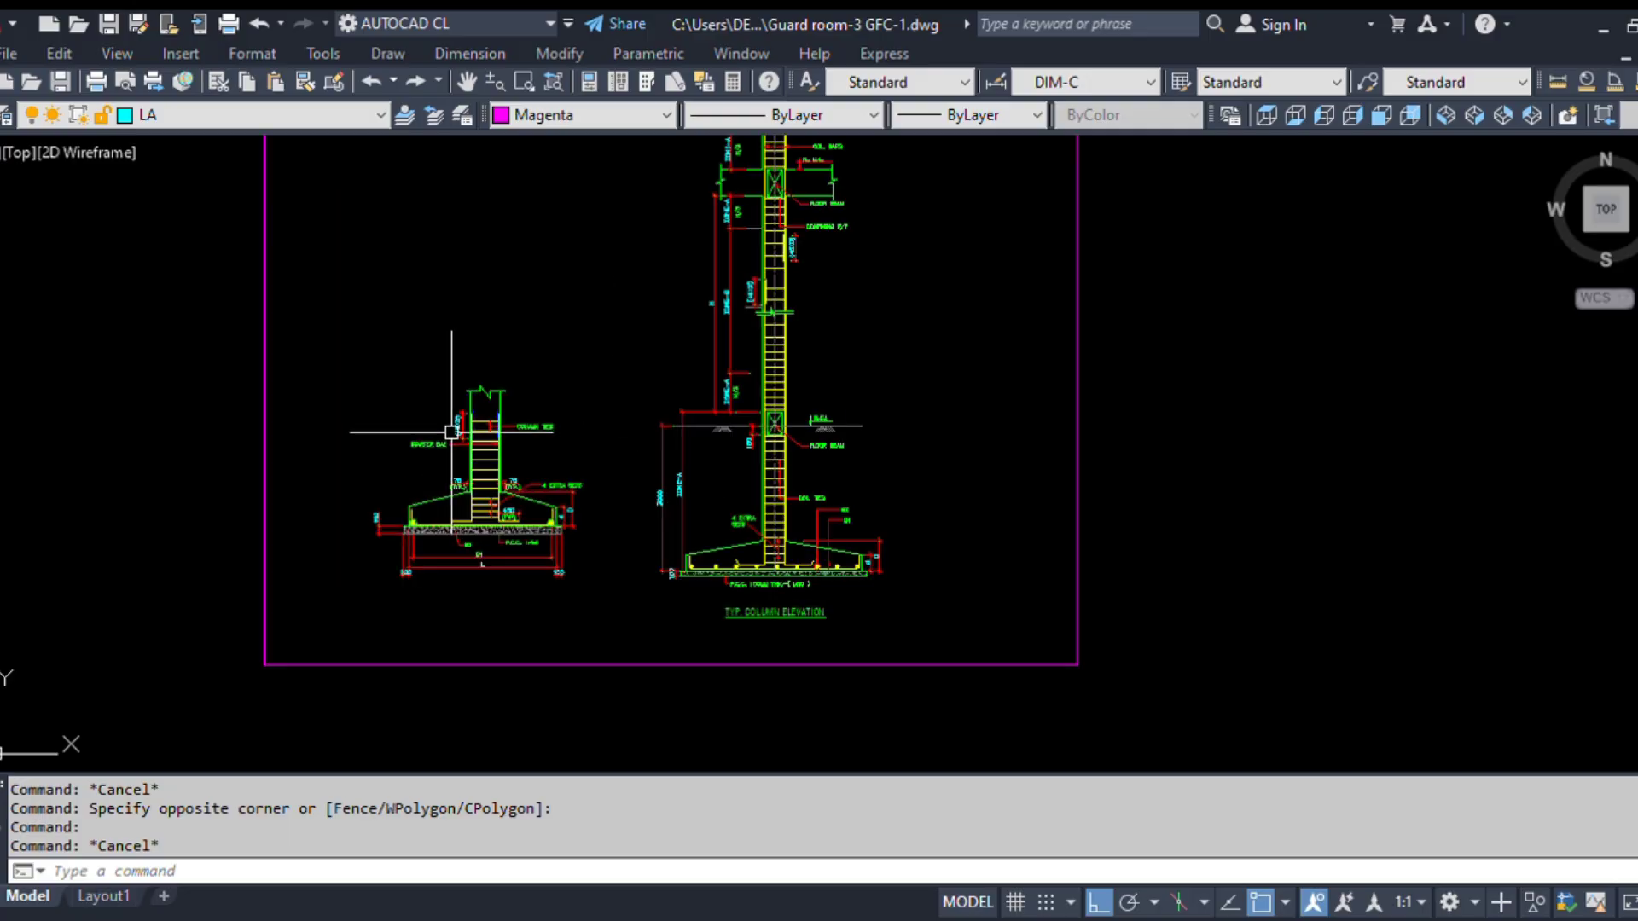
scroll(462, 435, "up", 4)
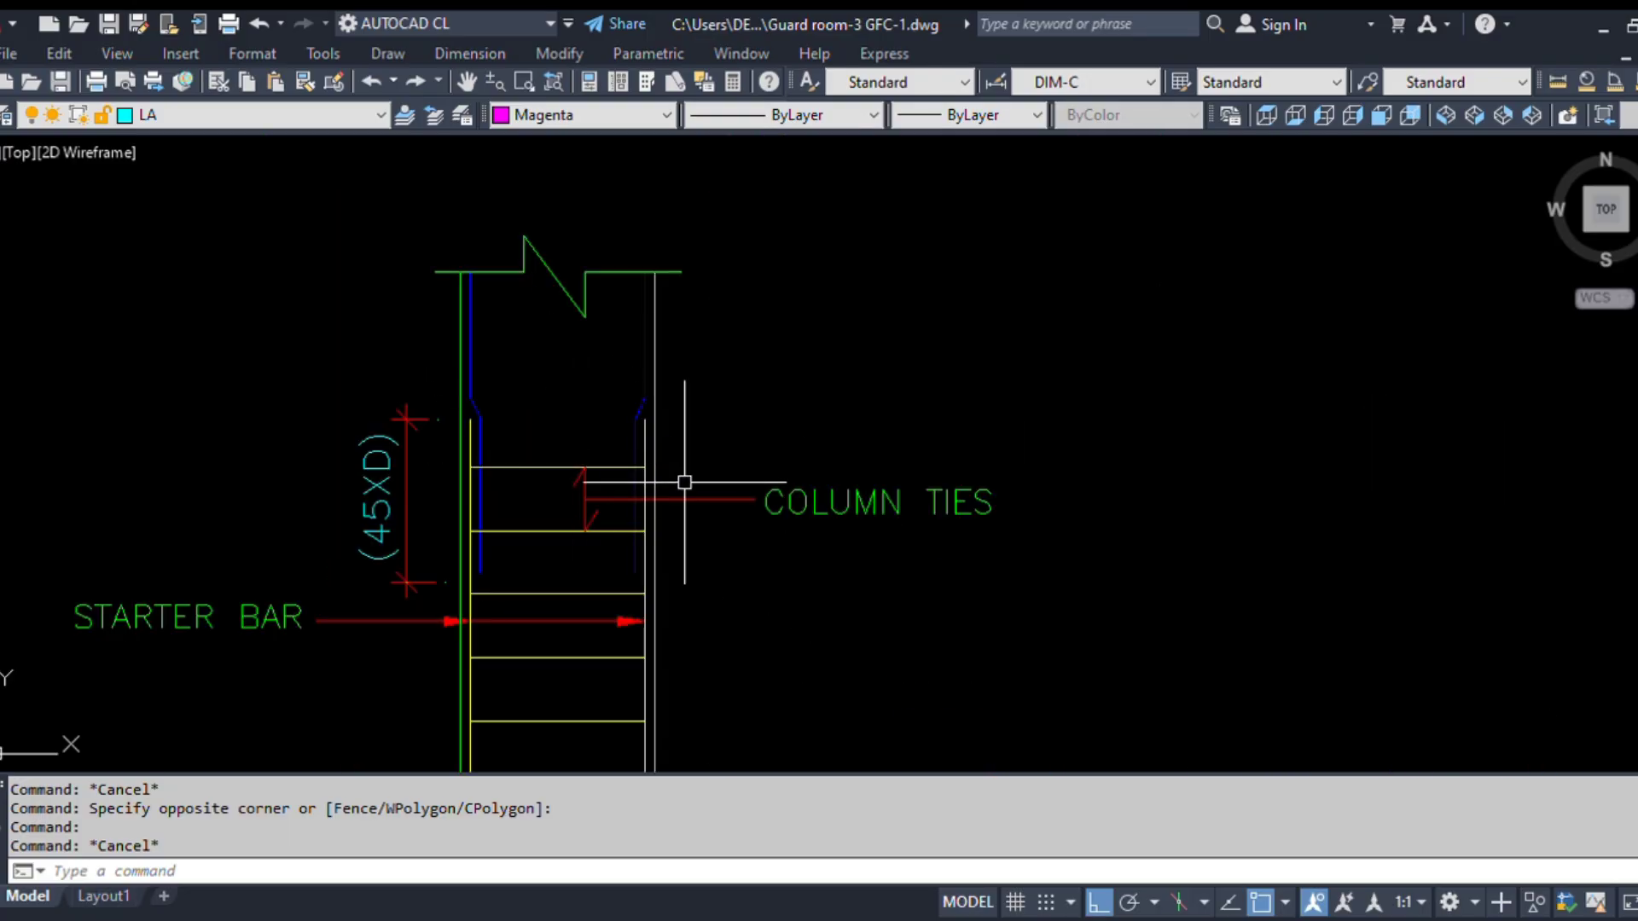
middle_click_drag(653, 408, 694, 483)
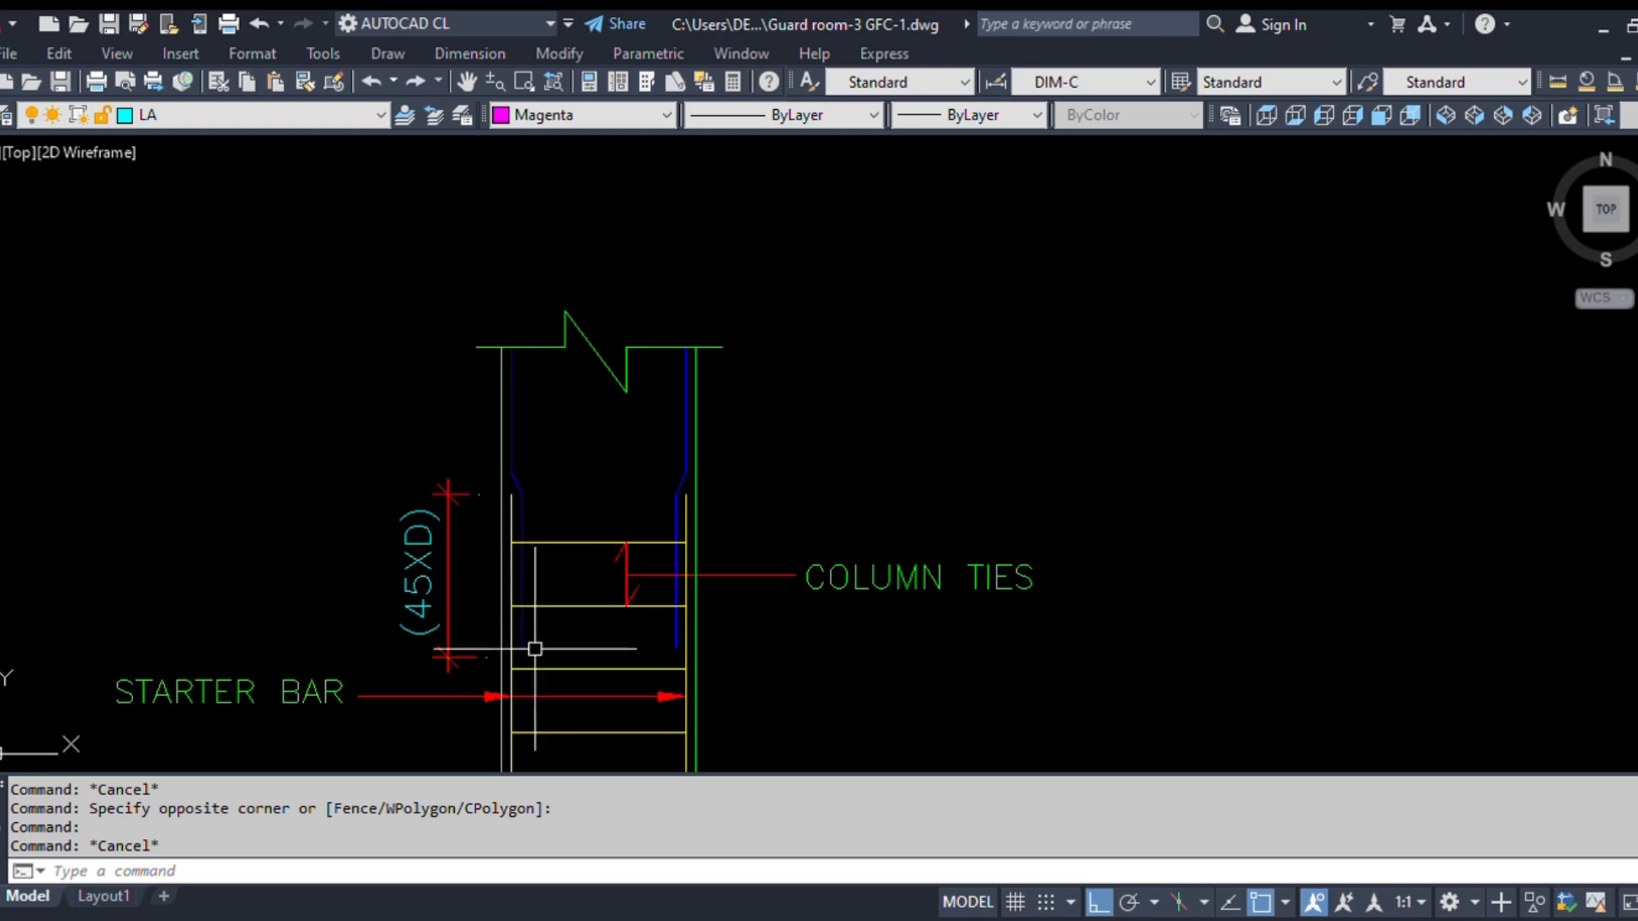
scroll(536, 651, "up", 2)
middle_click_drag(550, 658, 566, 552)
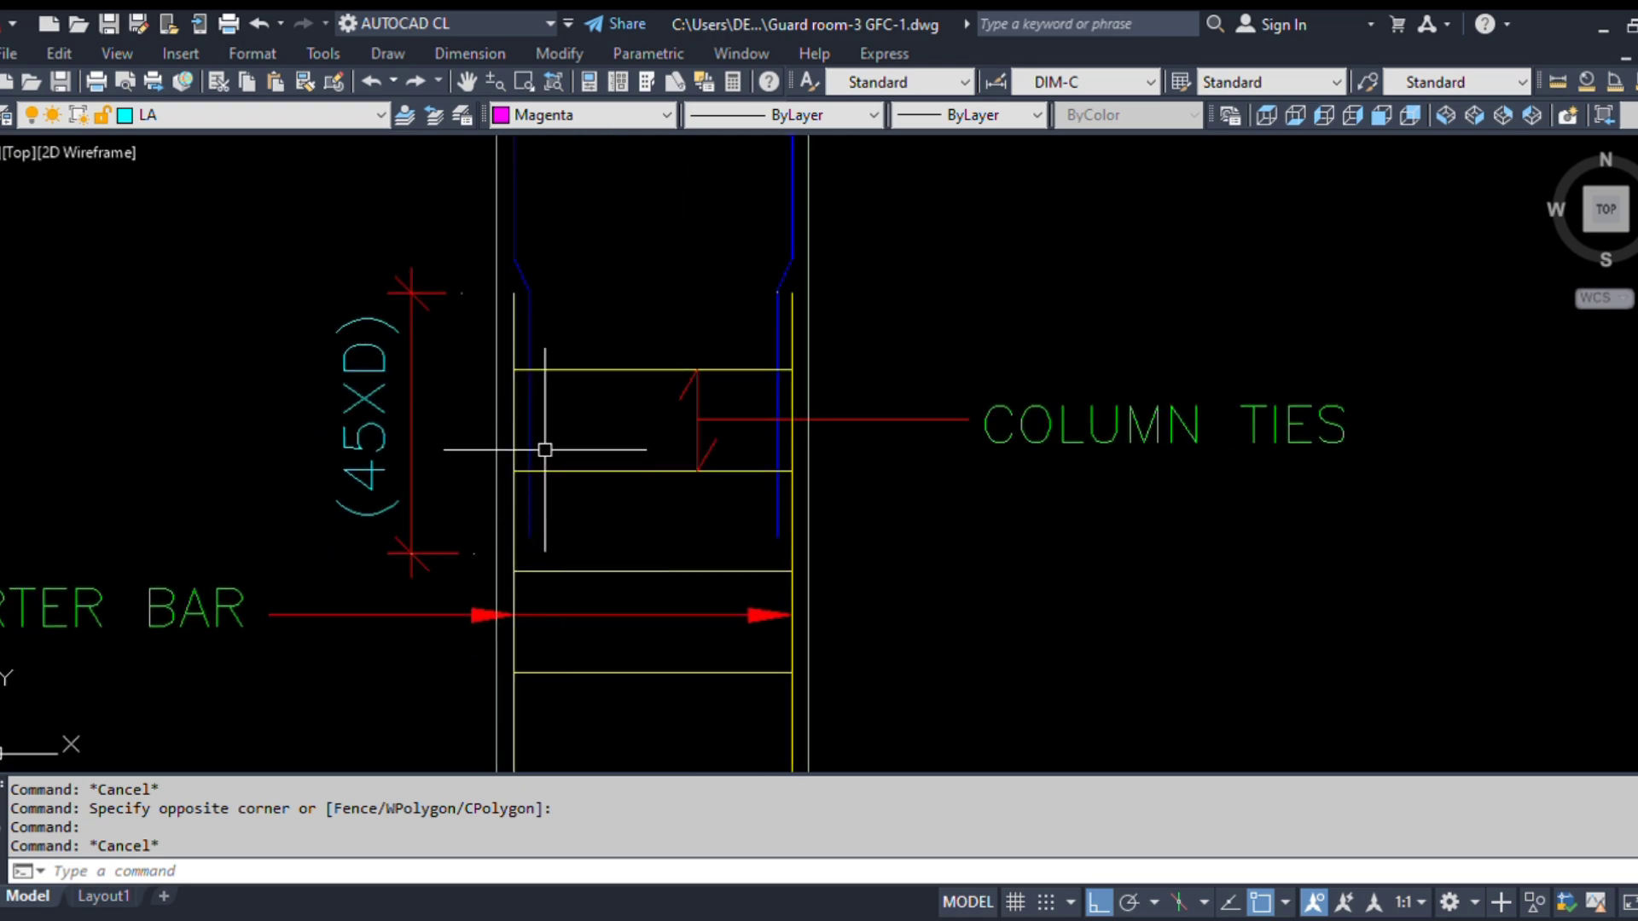
scroll(474, 566, "down", 5)
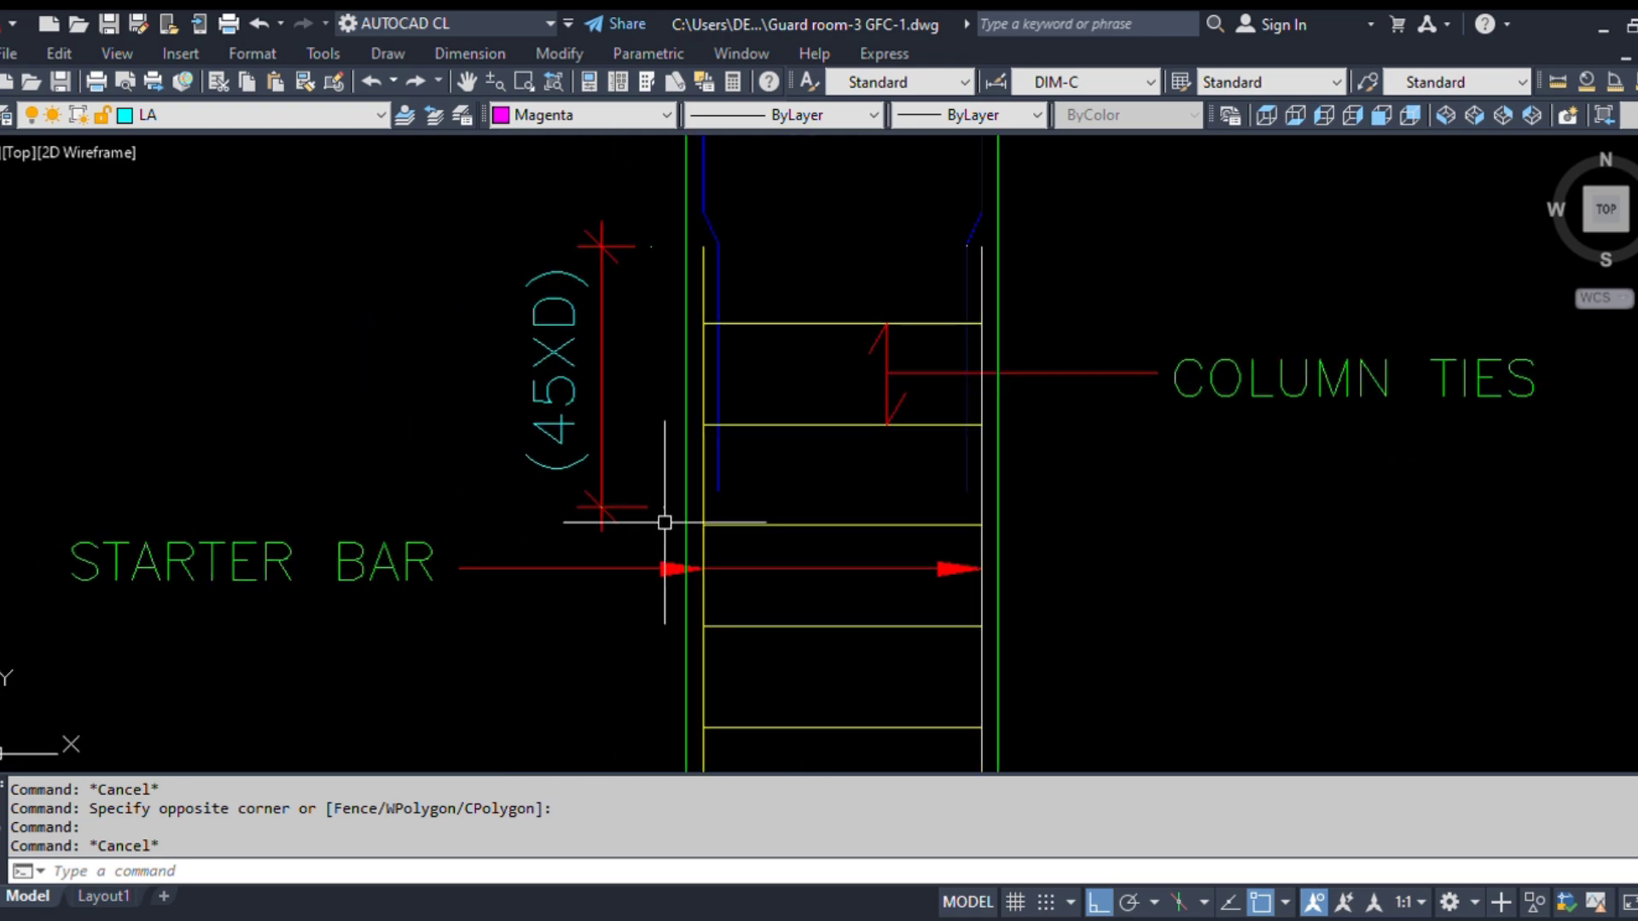
scroll(597, 546, "up", 3)
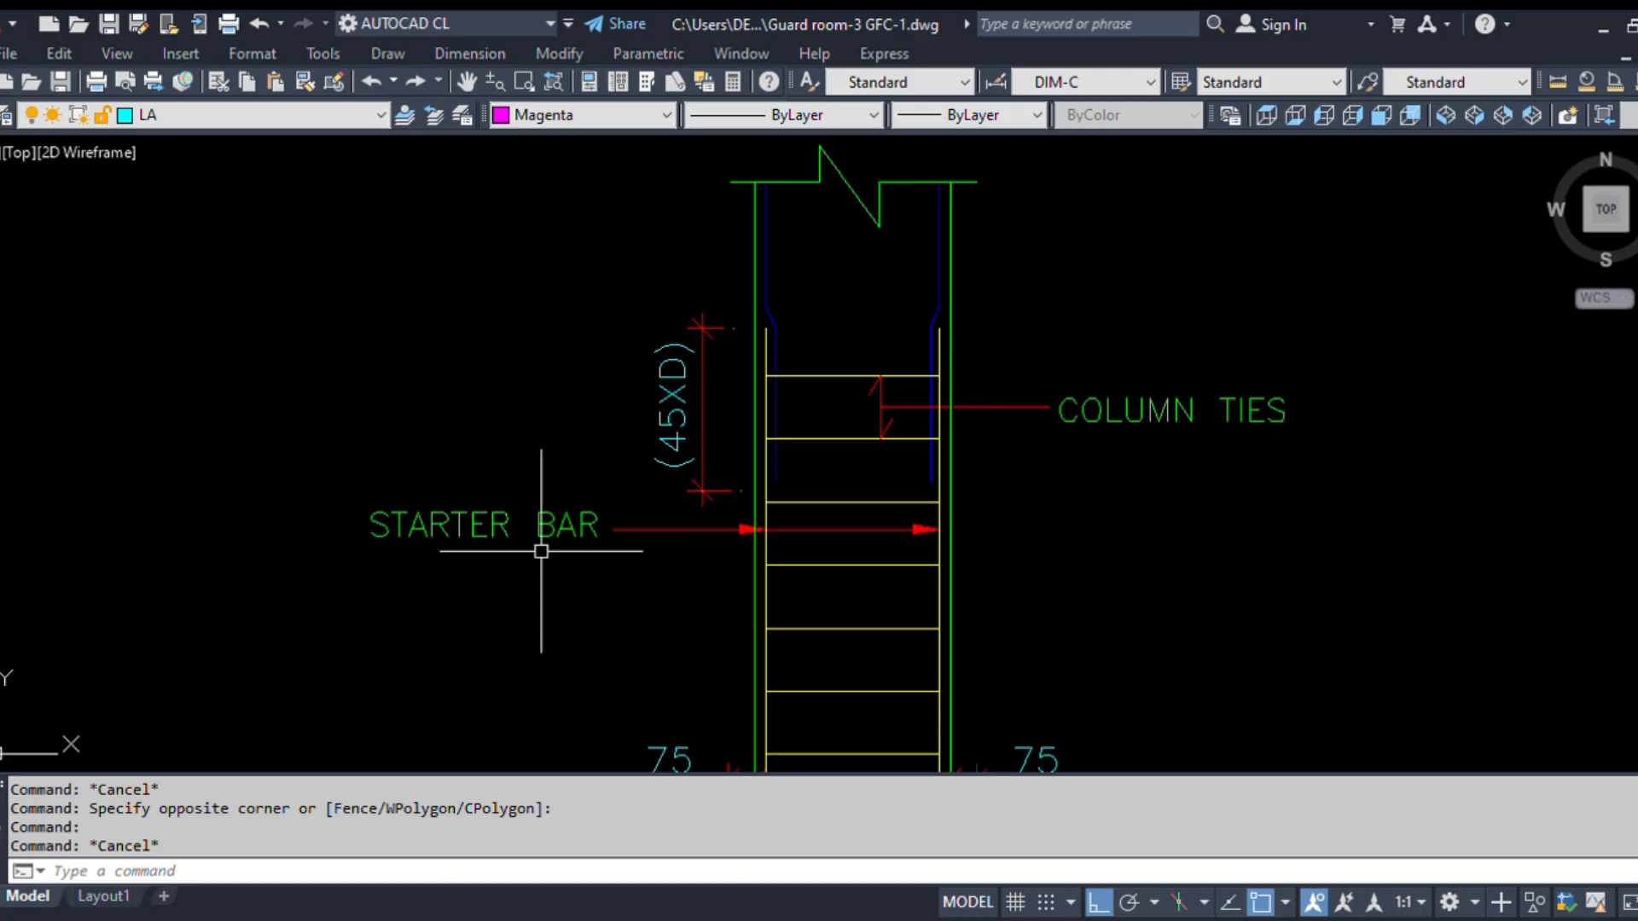
scroll(723, 538, "up", 2)
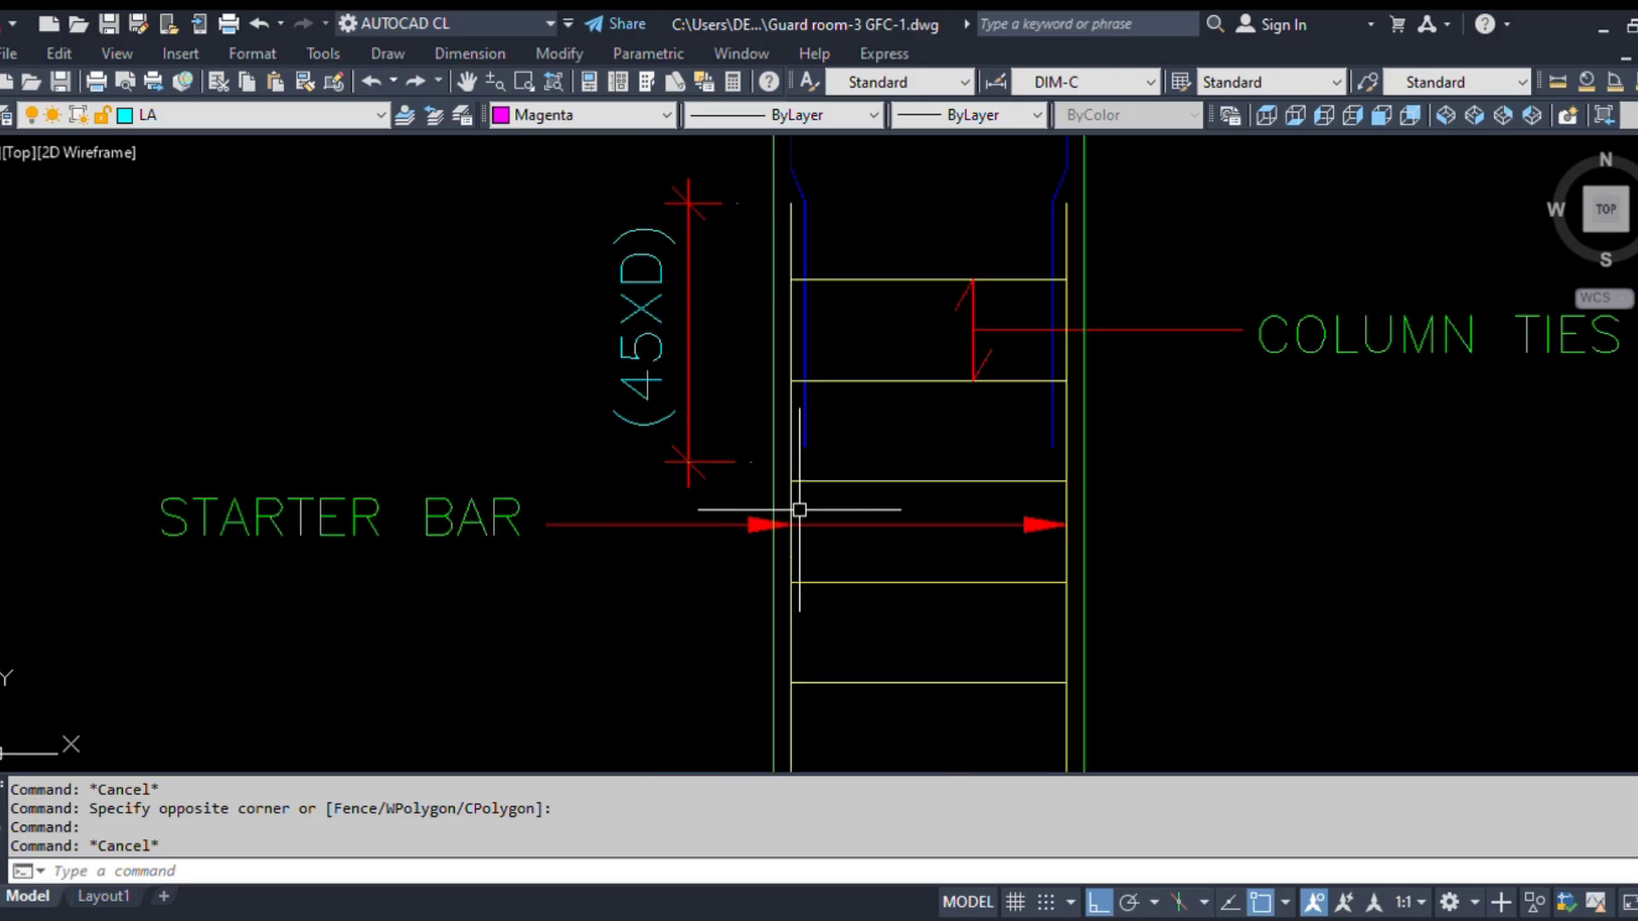
scroll(788, 618, "down", 3)
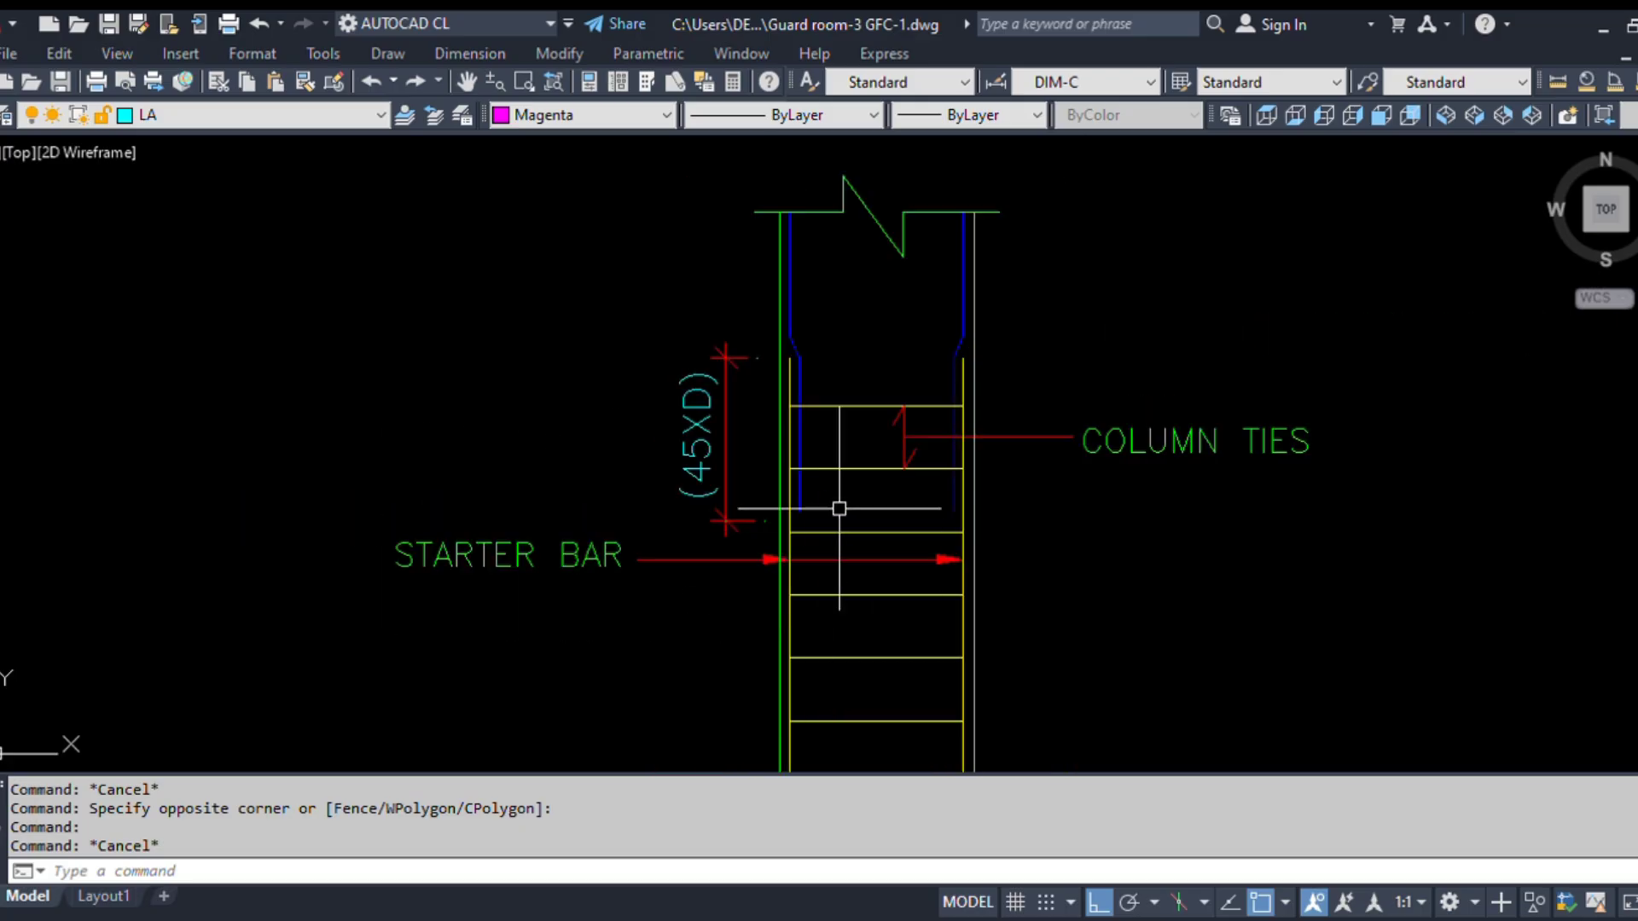
scroll(806, 427, "up", 1)
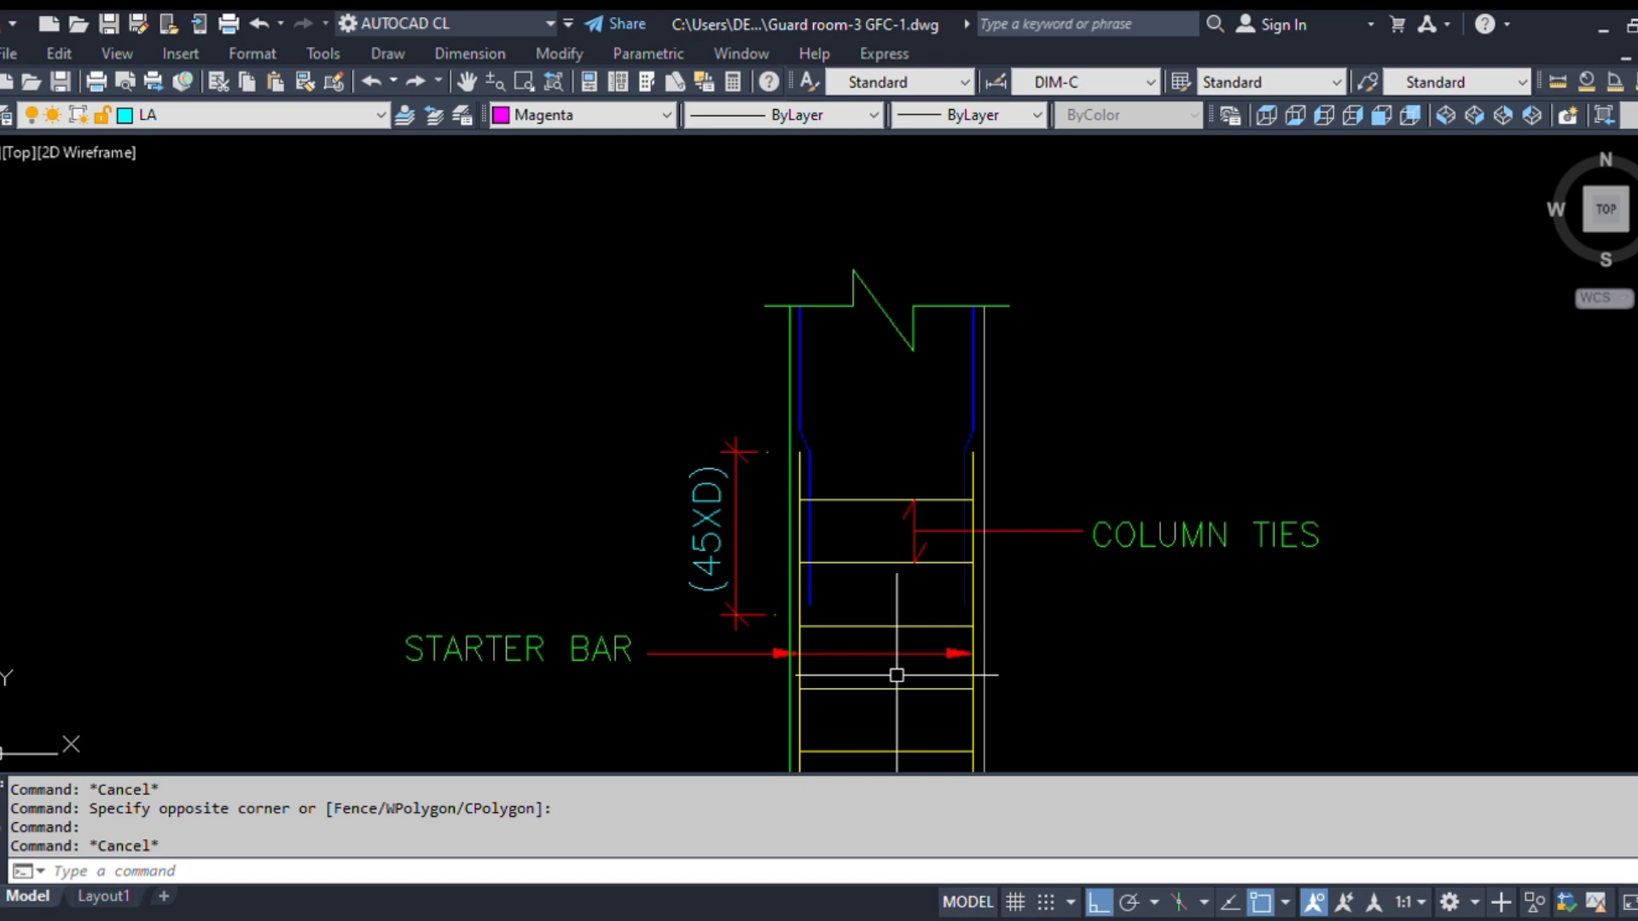
mouse_move(866, 631)
middle_mouse_down()
mouse_move(820, 593)
mouse_move(604, 501)
middle_mouse_up()
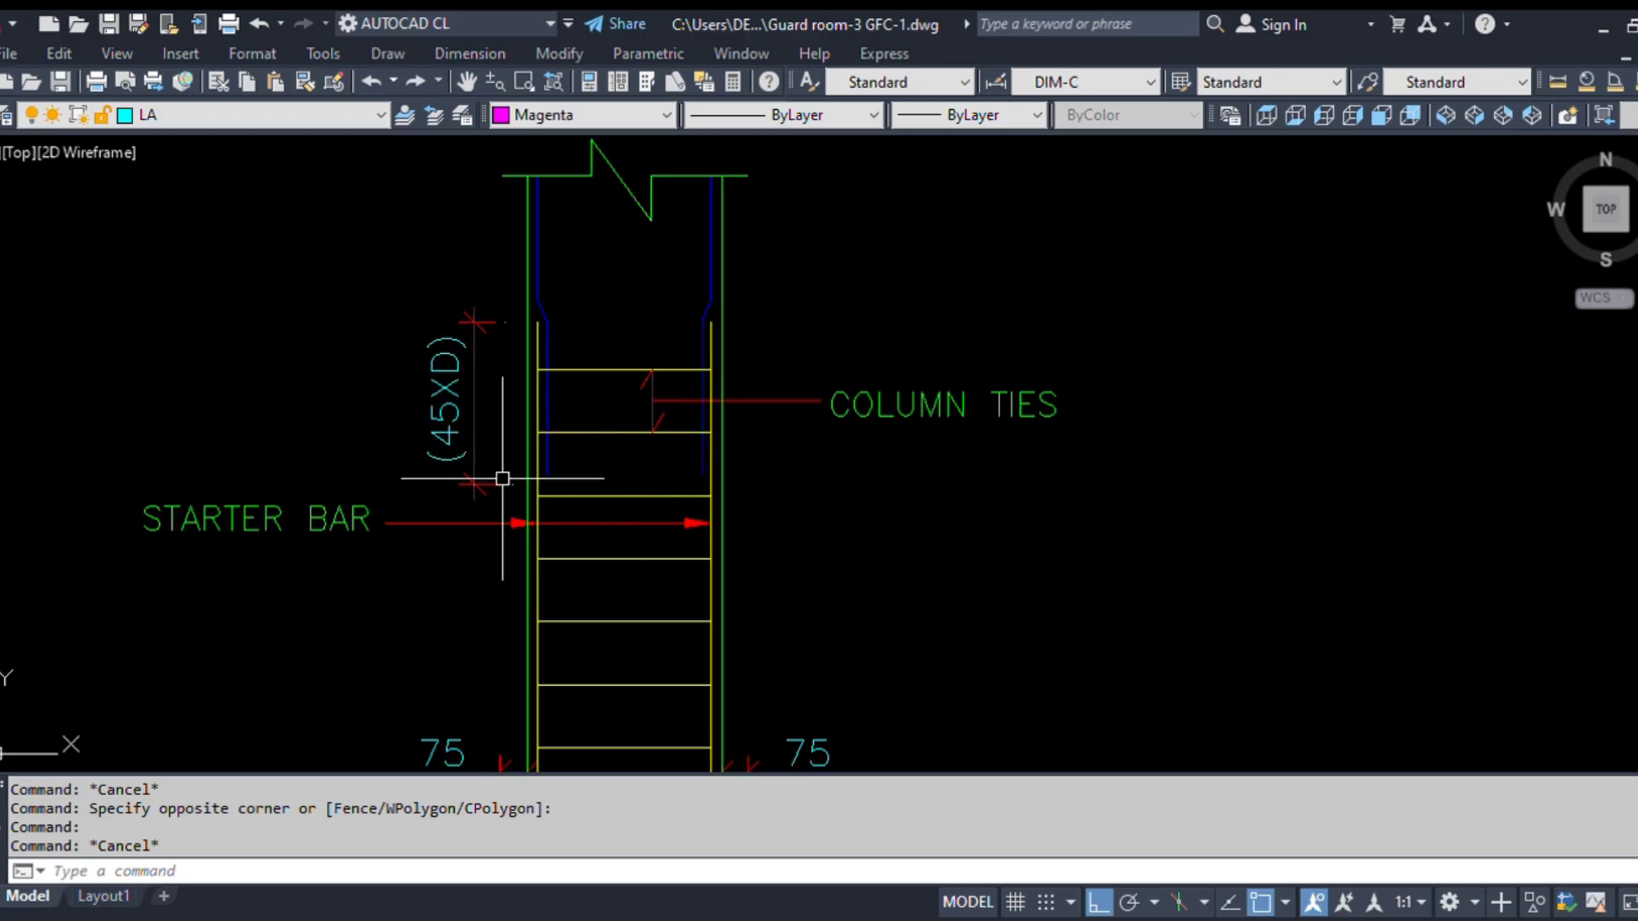
middle_click_drag(598, 453, 615, 508)
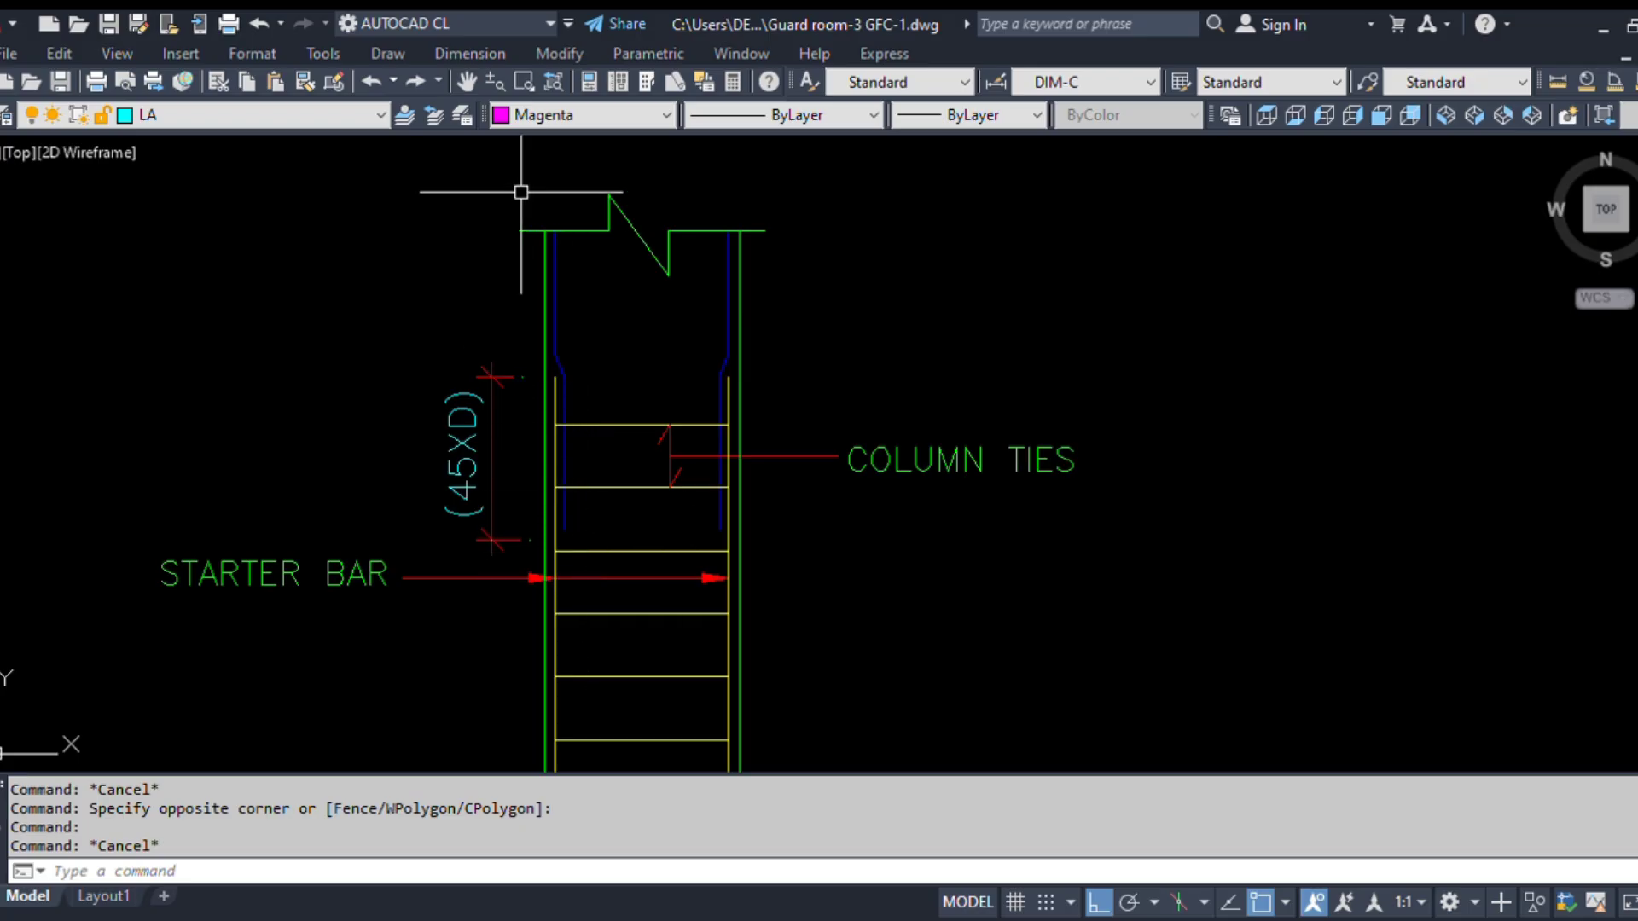
- Try to stretch the lower end of the left column bar's upper segment straight down to the starter bar's bend in the footing
left_click(549, 261)
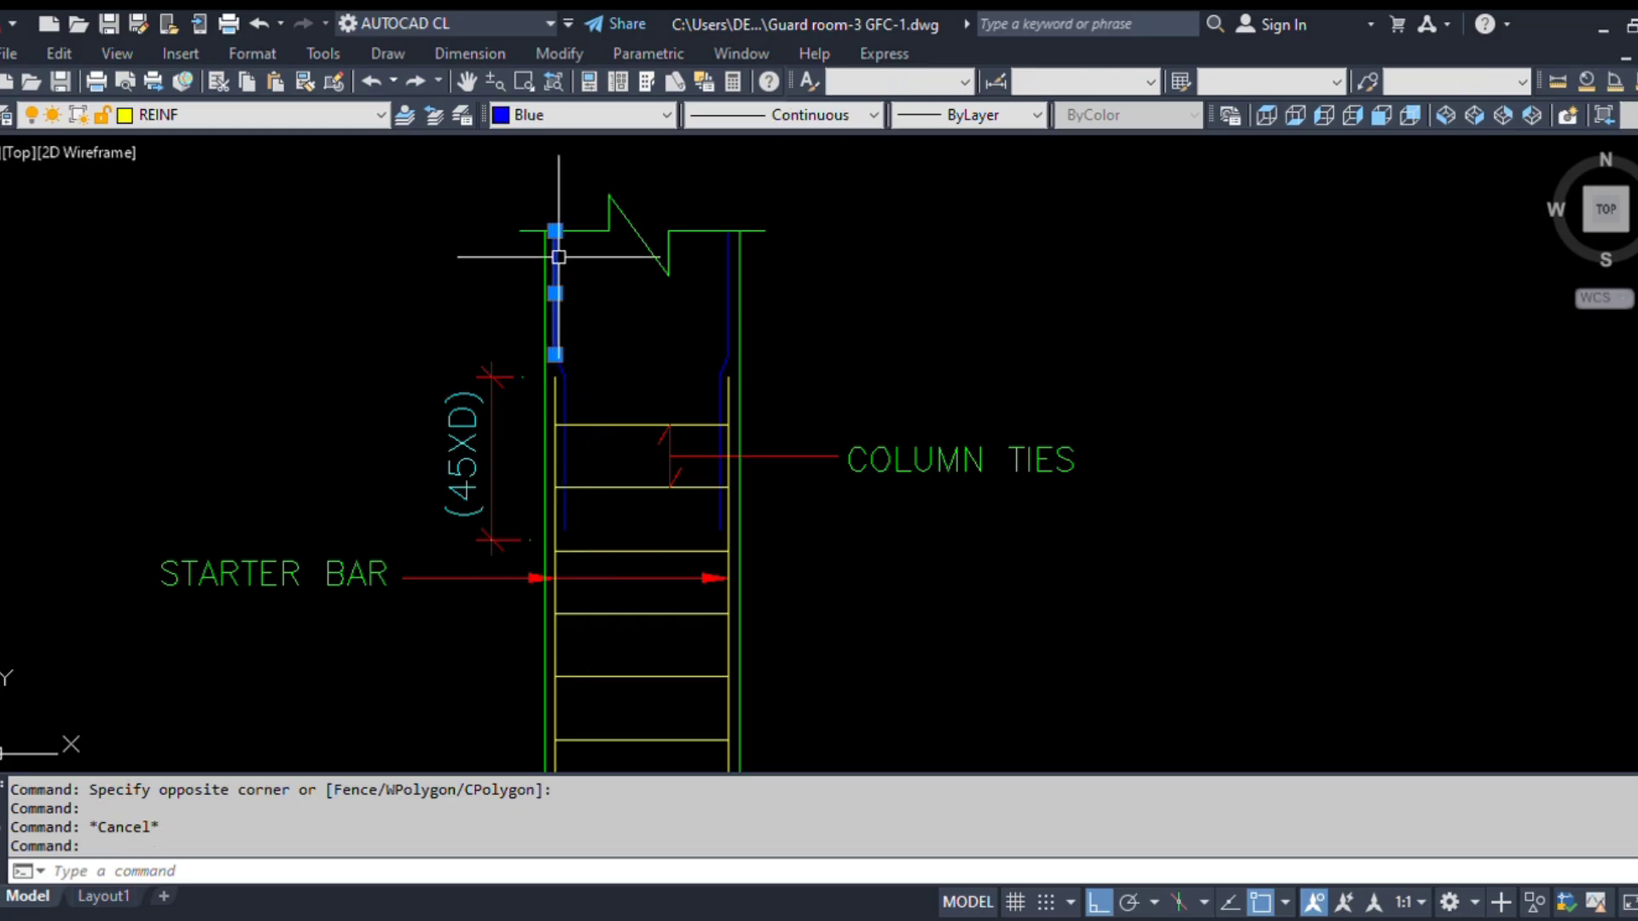
scroll(550, 359, "up", 2)
left_click(550, 358)
scroll(550, 572, "down", 4)
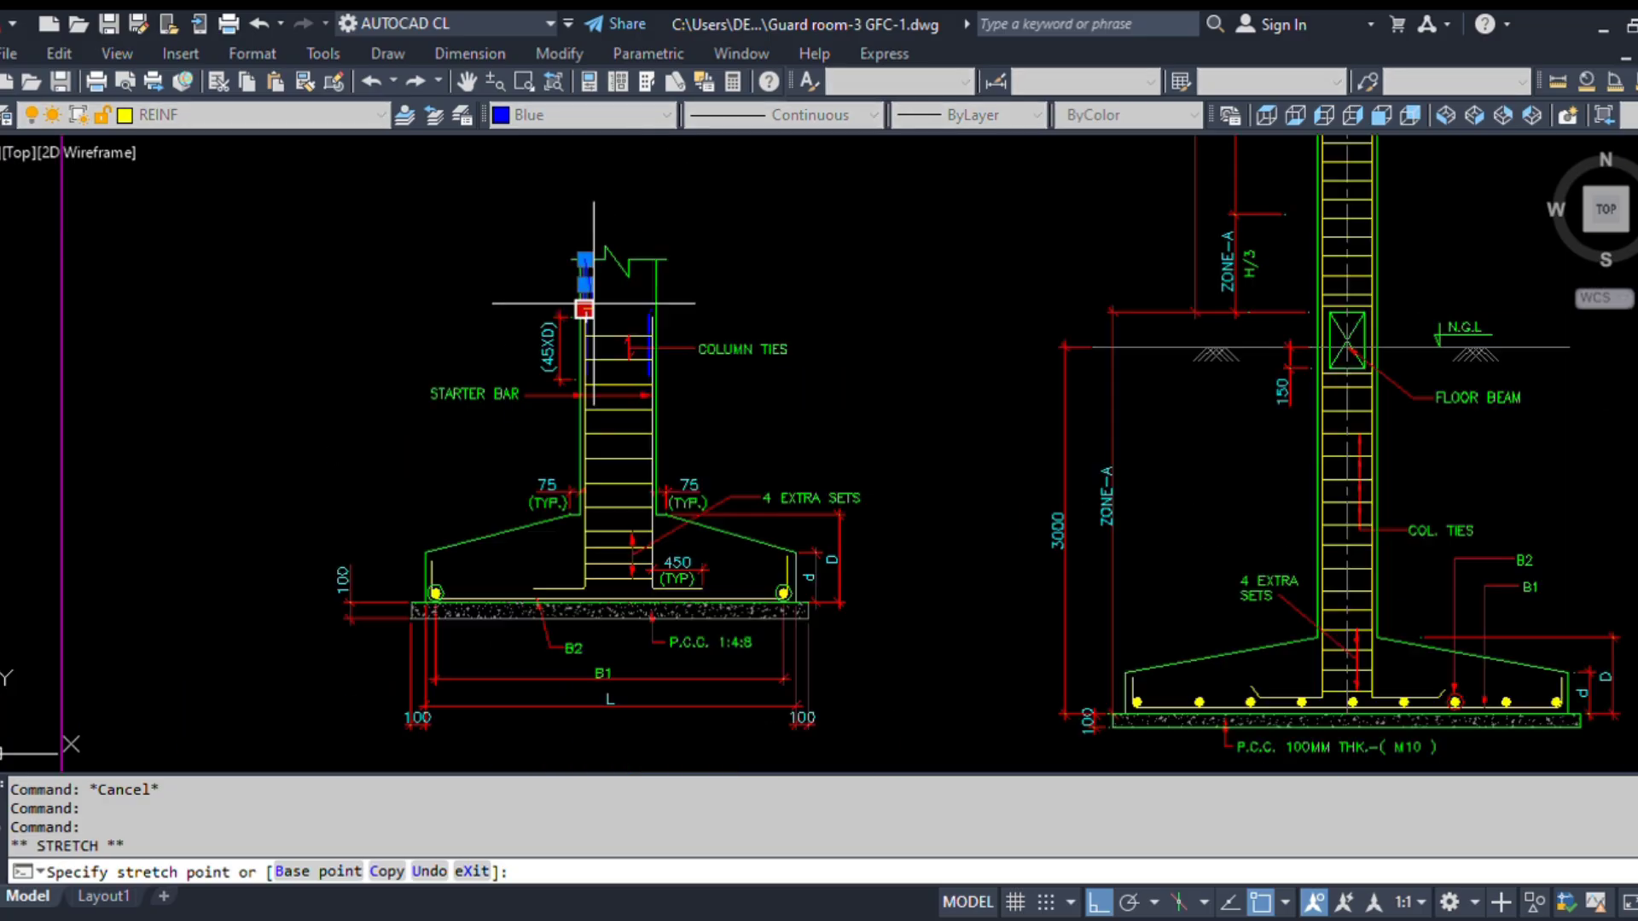
scroll(580, 502, "up", 6)
scroll(576, 560, "up", 2)
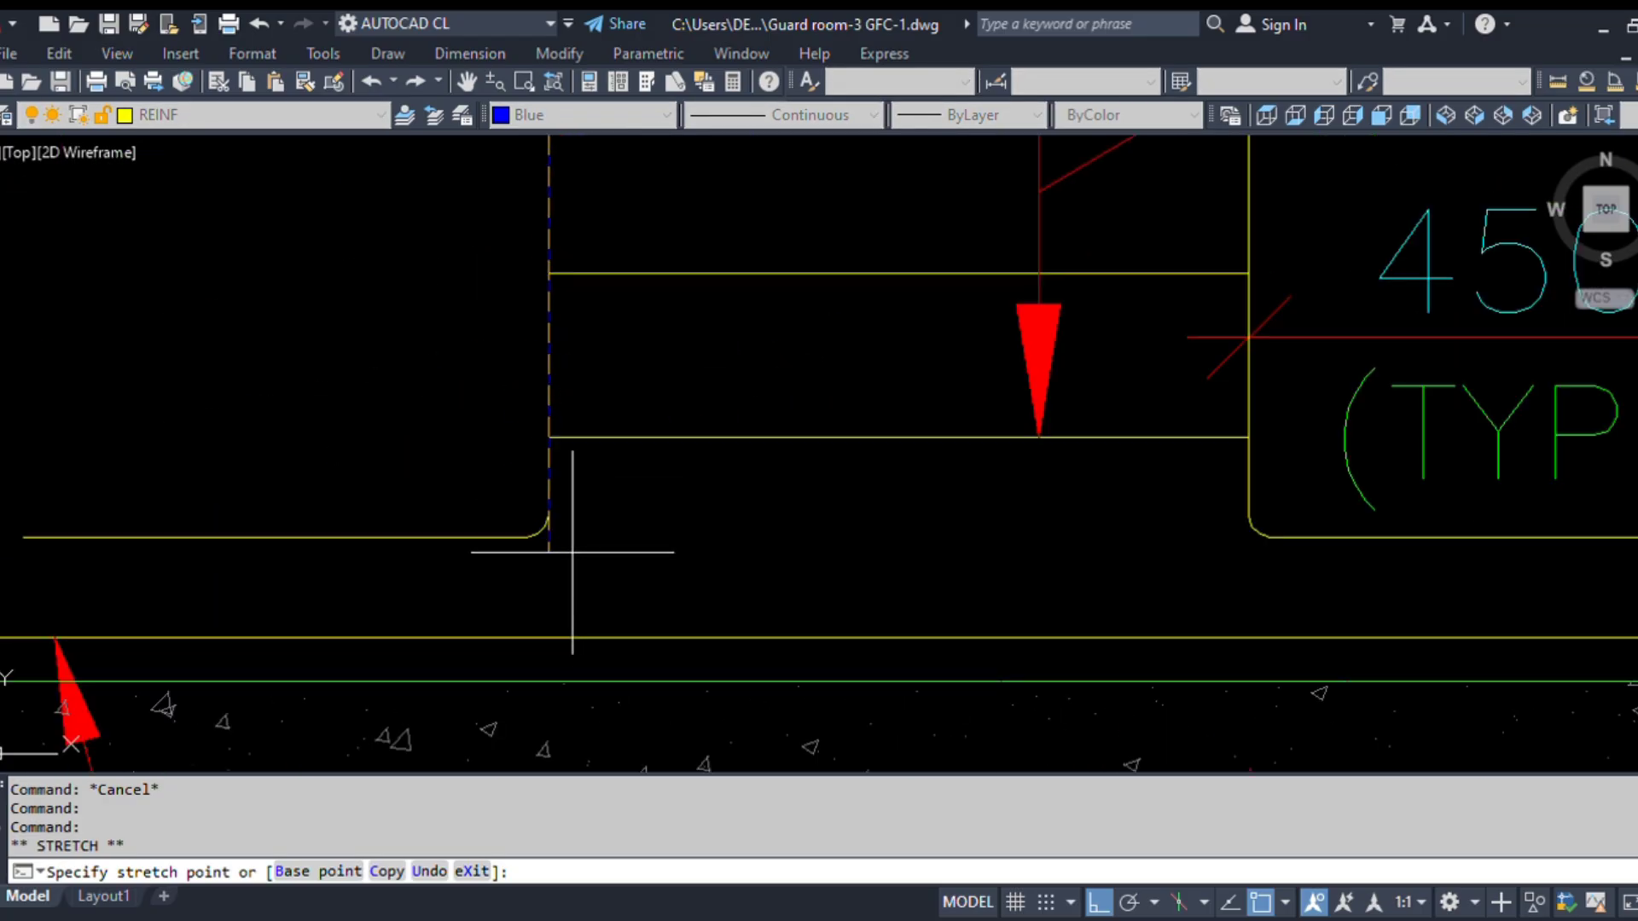
left_click(572, 552)
middle_click_drag(537, 549, 860, 608)
key("Escape")
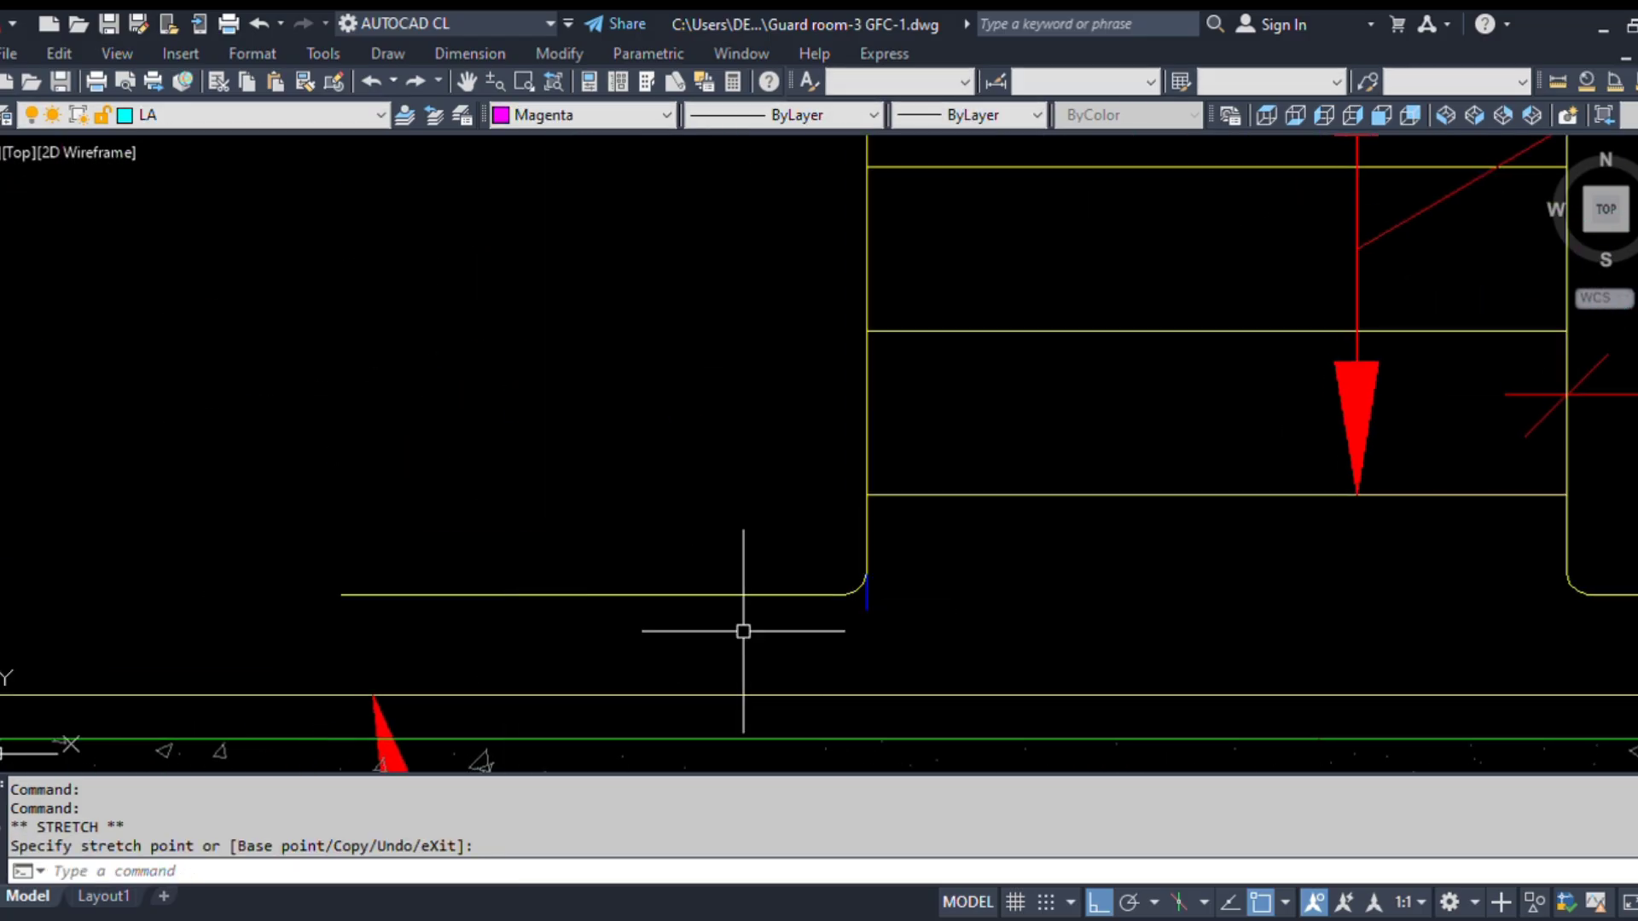
key("Escape")
scroll(720, 662, "down", 5)
scroll(811, 632, "down", 3)
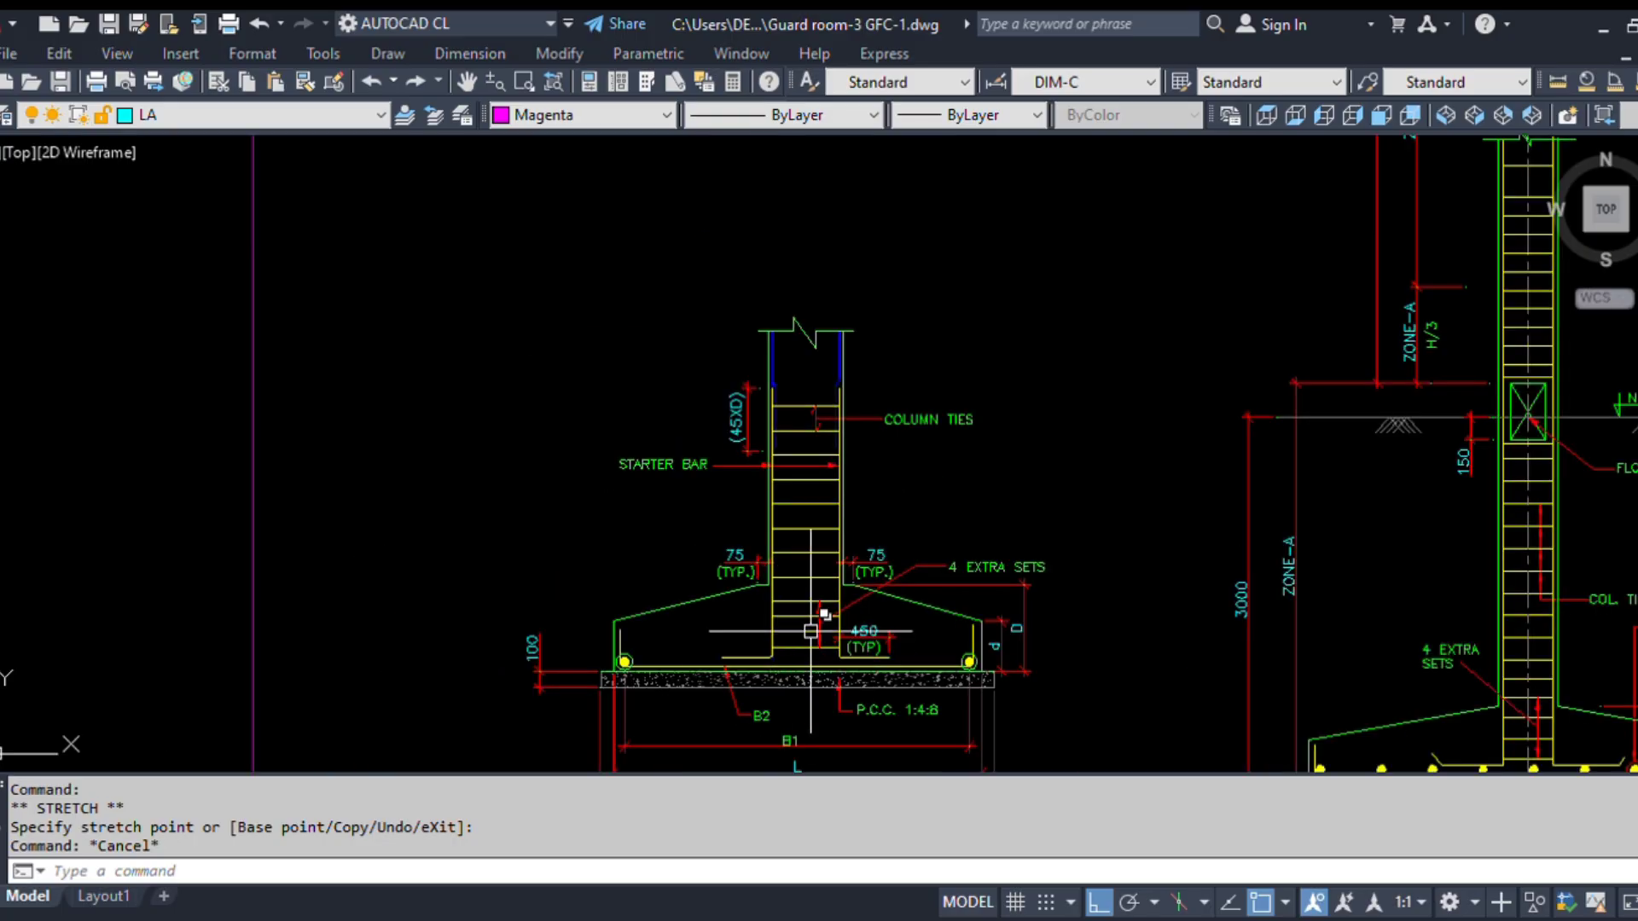
- Undo the stretch of the left column bar down to the footing
scroll(767, 408, "up", 2)
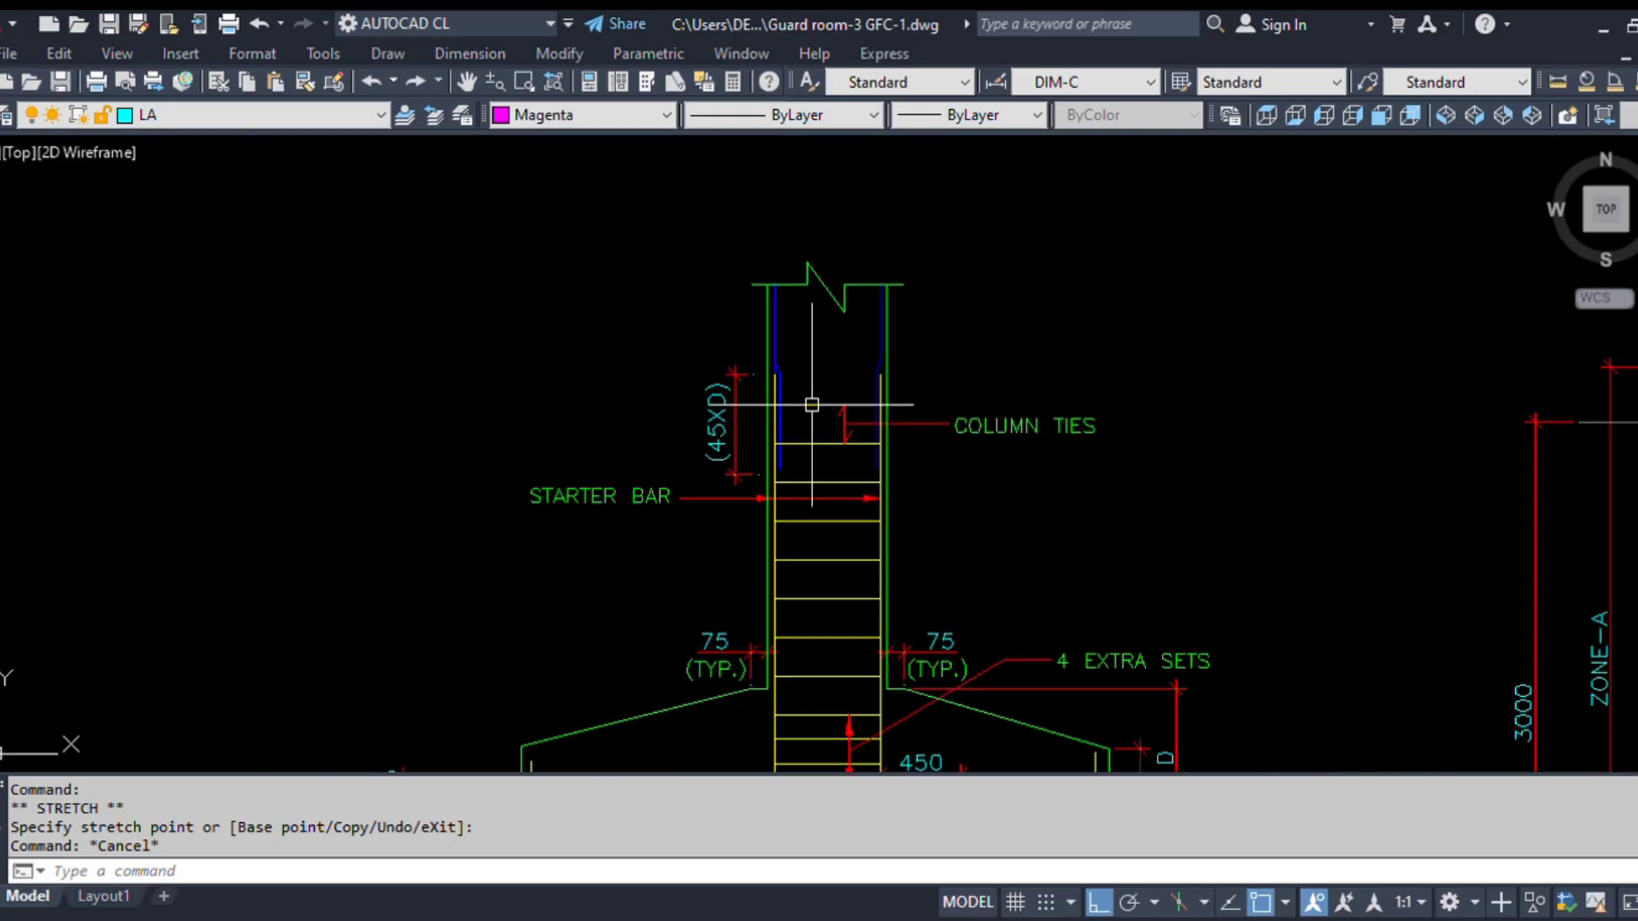
key("ctrl+z")
key("ctrl+z")
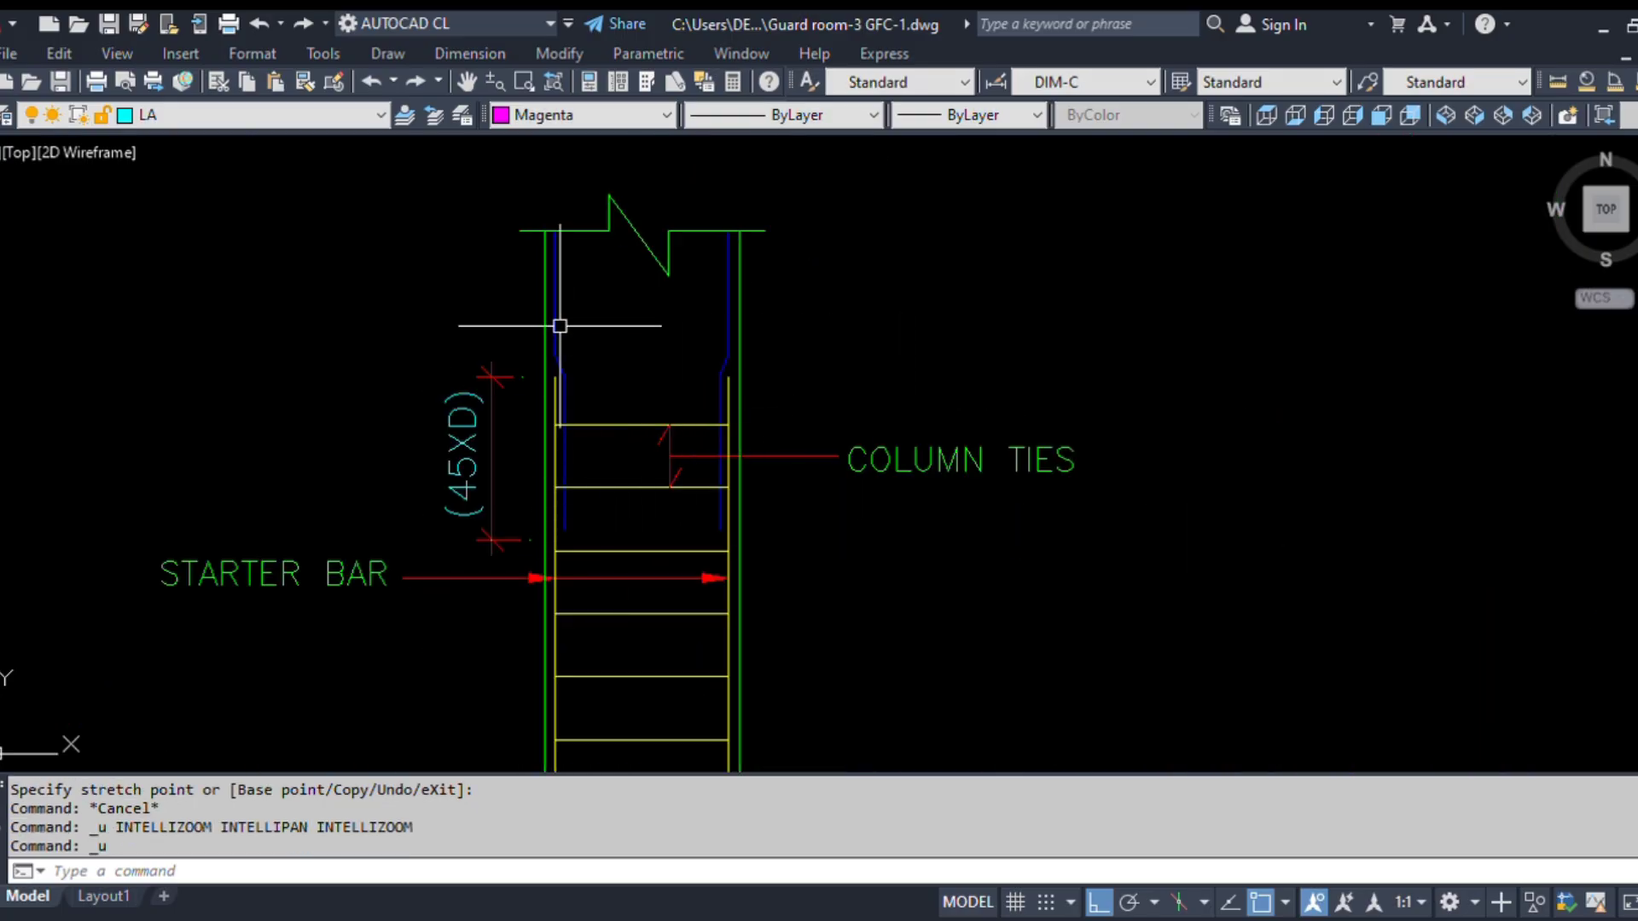
- Stretch the column's top end upward, including the break line, both outer column edges and both blue vertical bars
middle_click_drag(570, 270, 628, 496)
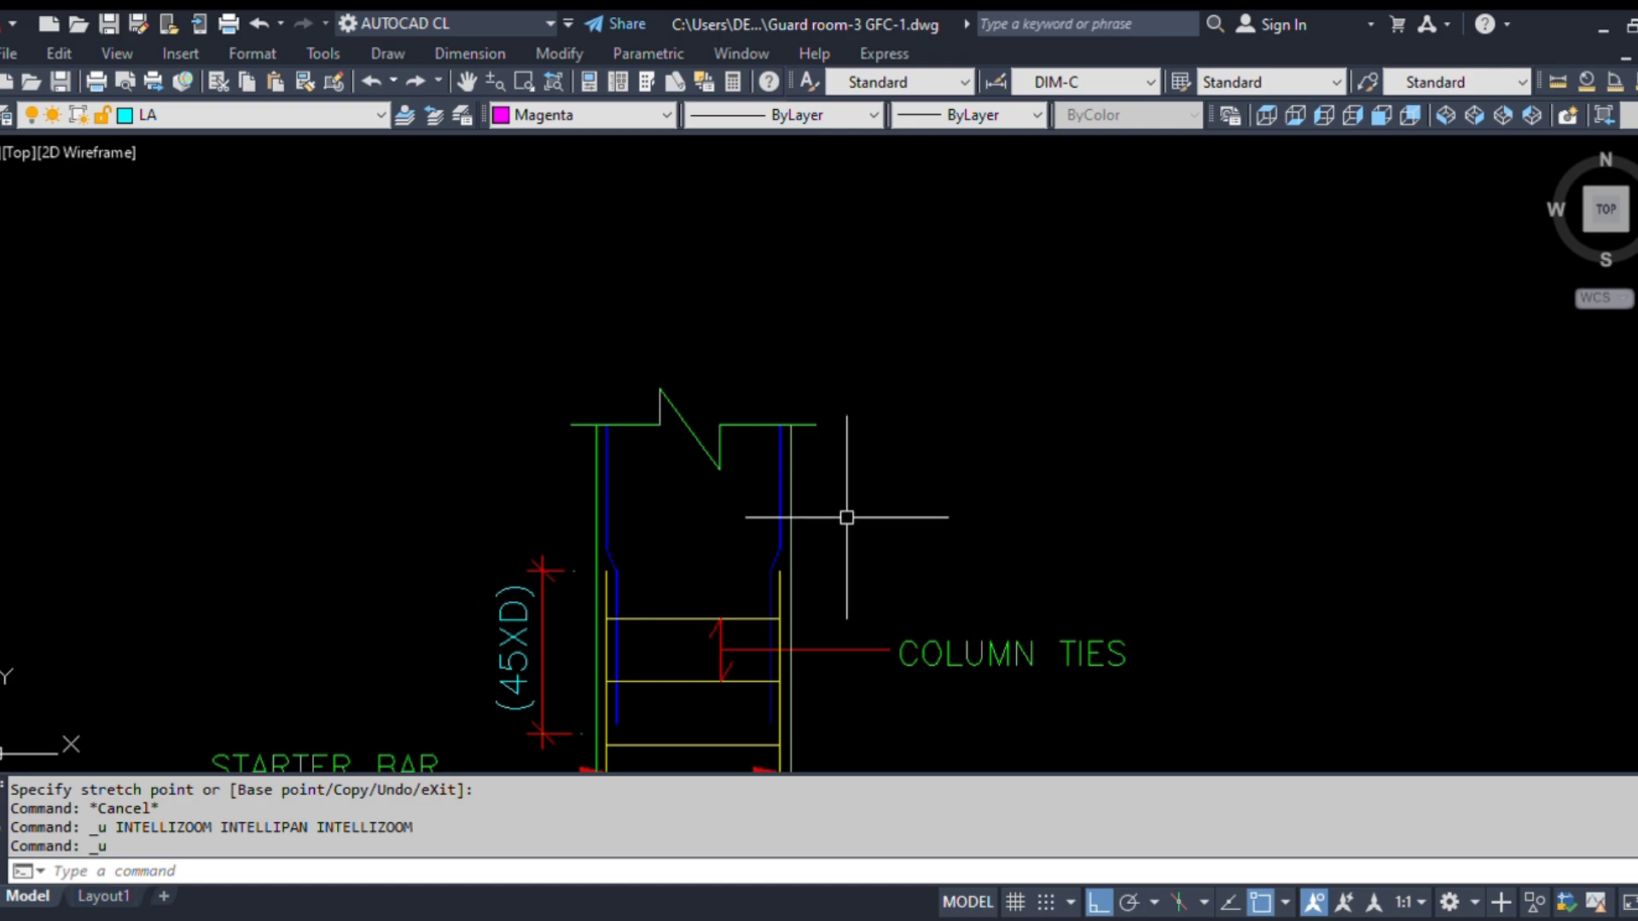
type("s")
key("Return")
left_click(935, 529)
left_click(483, 325)
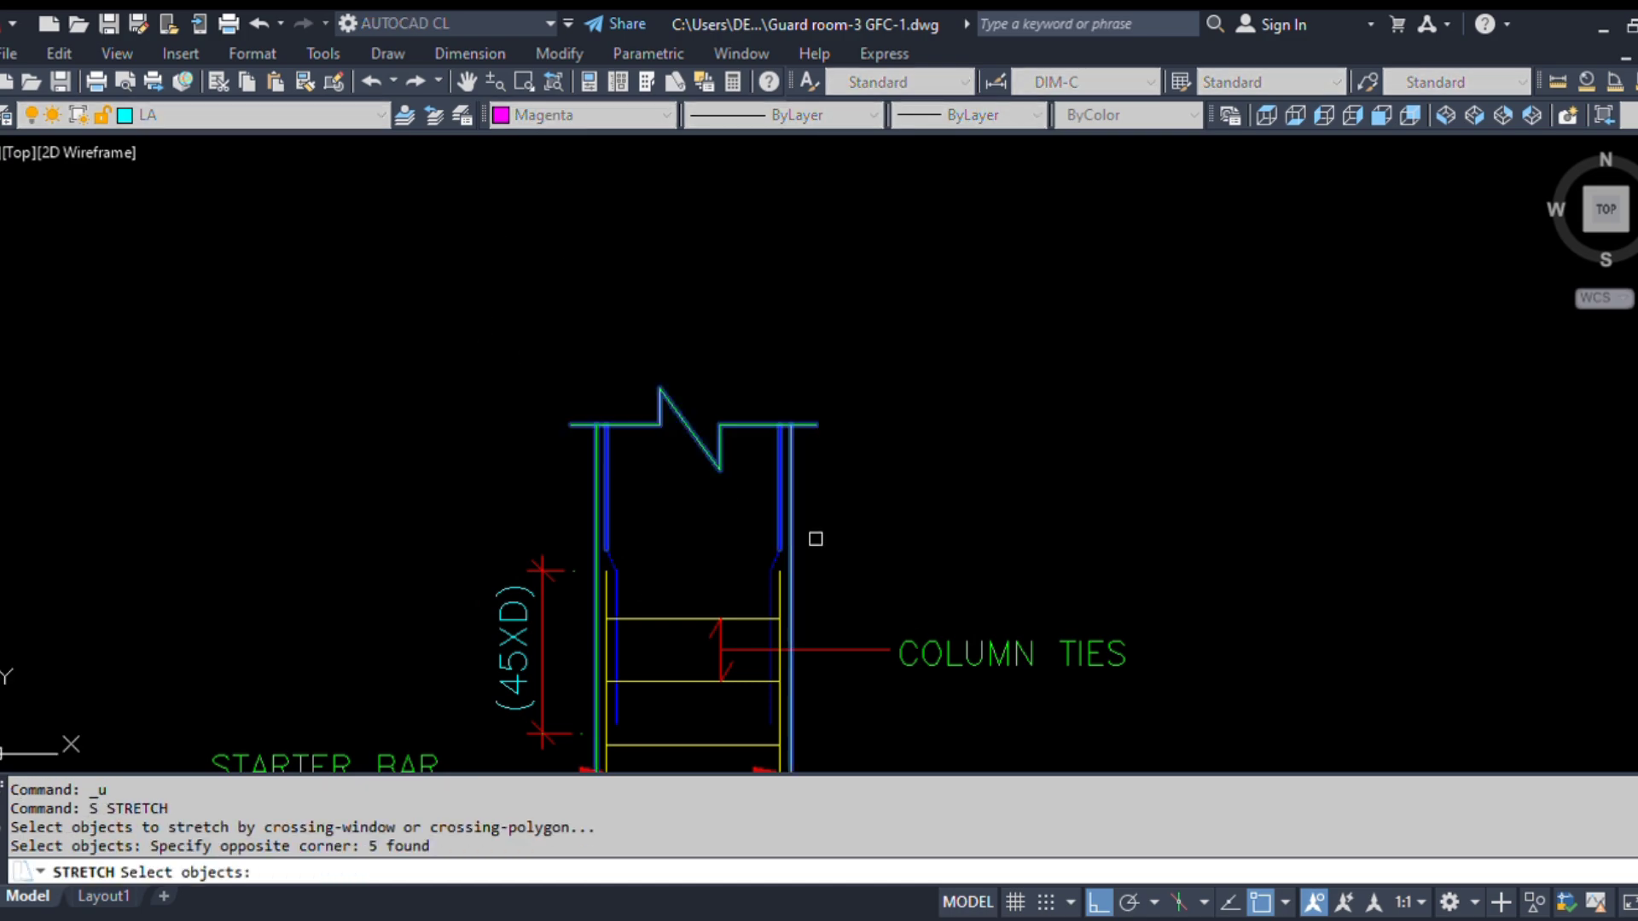
scroll(810, 563, "down", 5)
key("Return")
left_click(845, 593)
left_click(959, 327)
- Copy the three column ties in the lap zone straight up, continuing the tie spacing above the starter bars
scroll(791, 617, "up", 4)
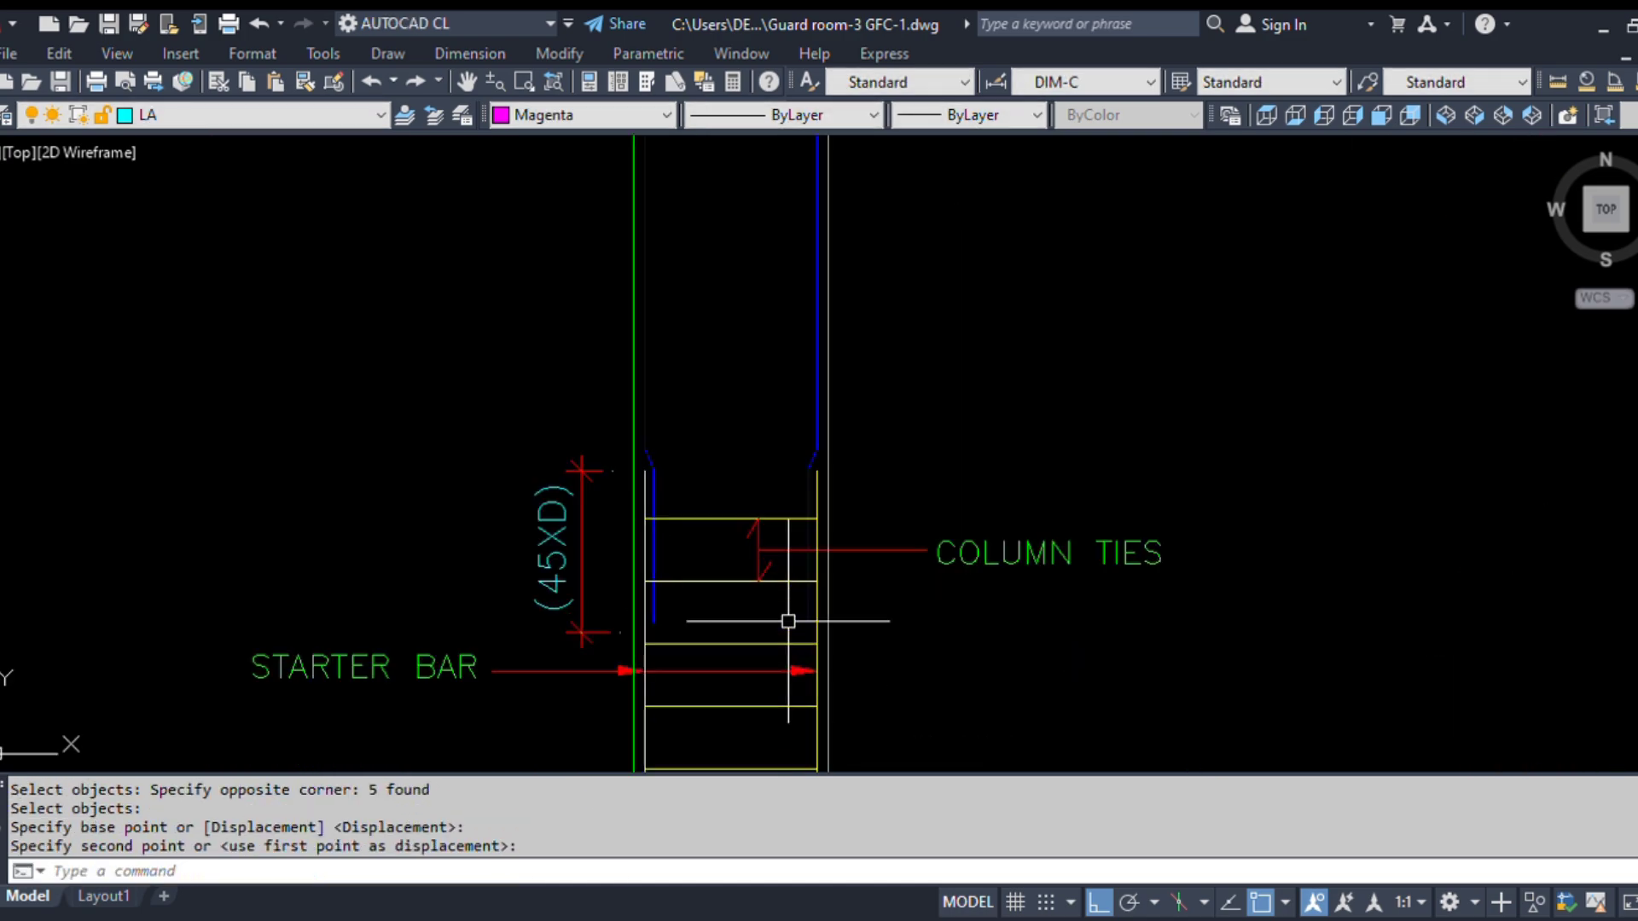
type("co")
key("Return")
scroll(712, 630, "up", 2)
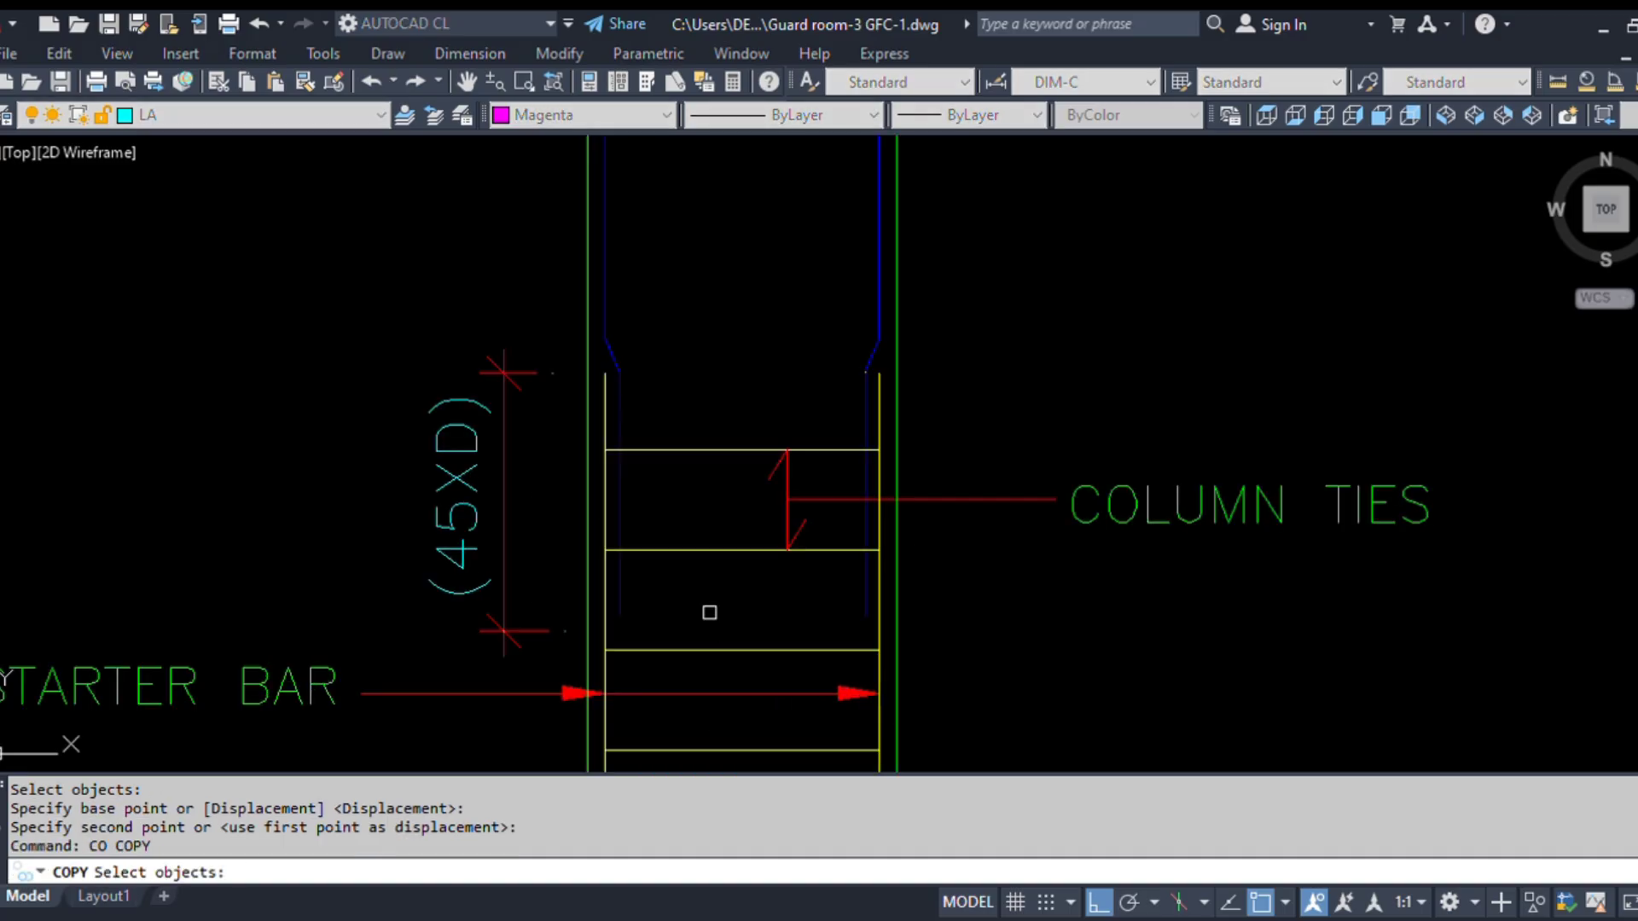
left_click(708, 612)
left_click(685, 444)
left_click(719, 676)
left_click(695, 592)
key("Return")
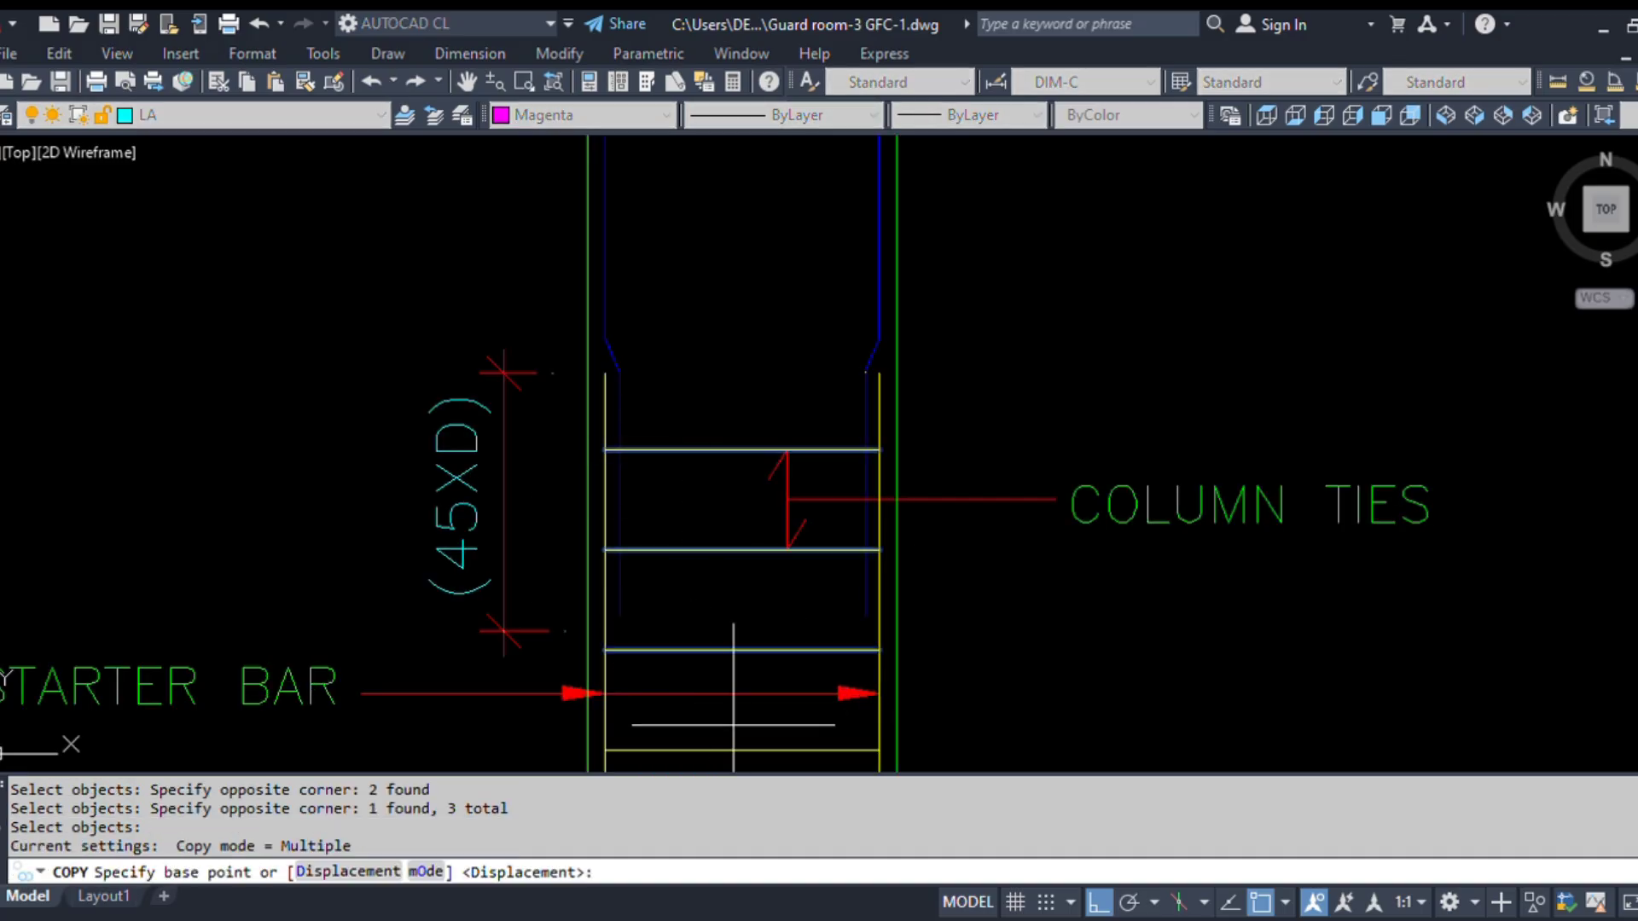
left_click(730, 751)
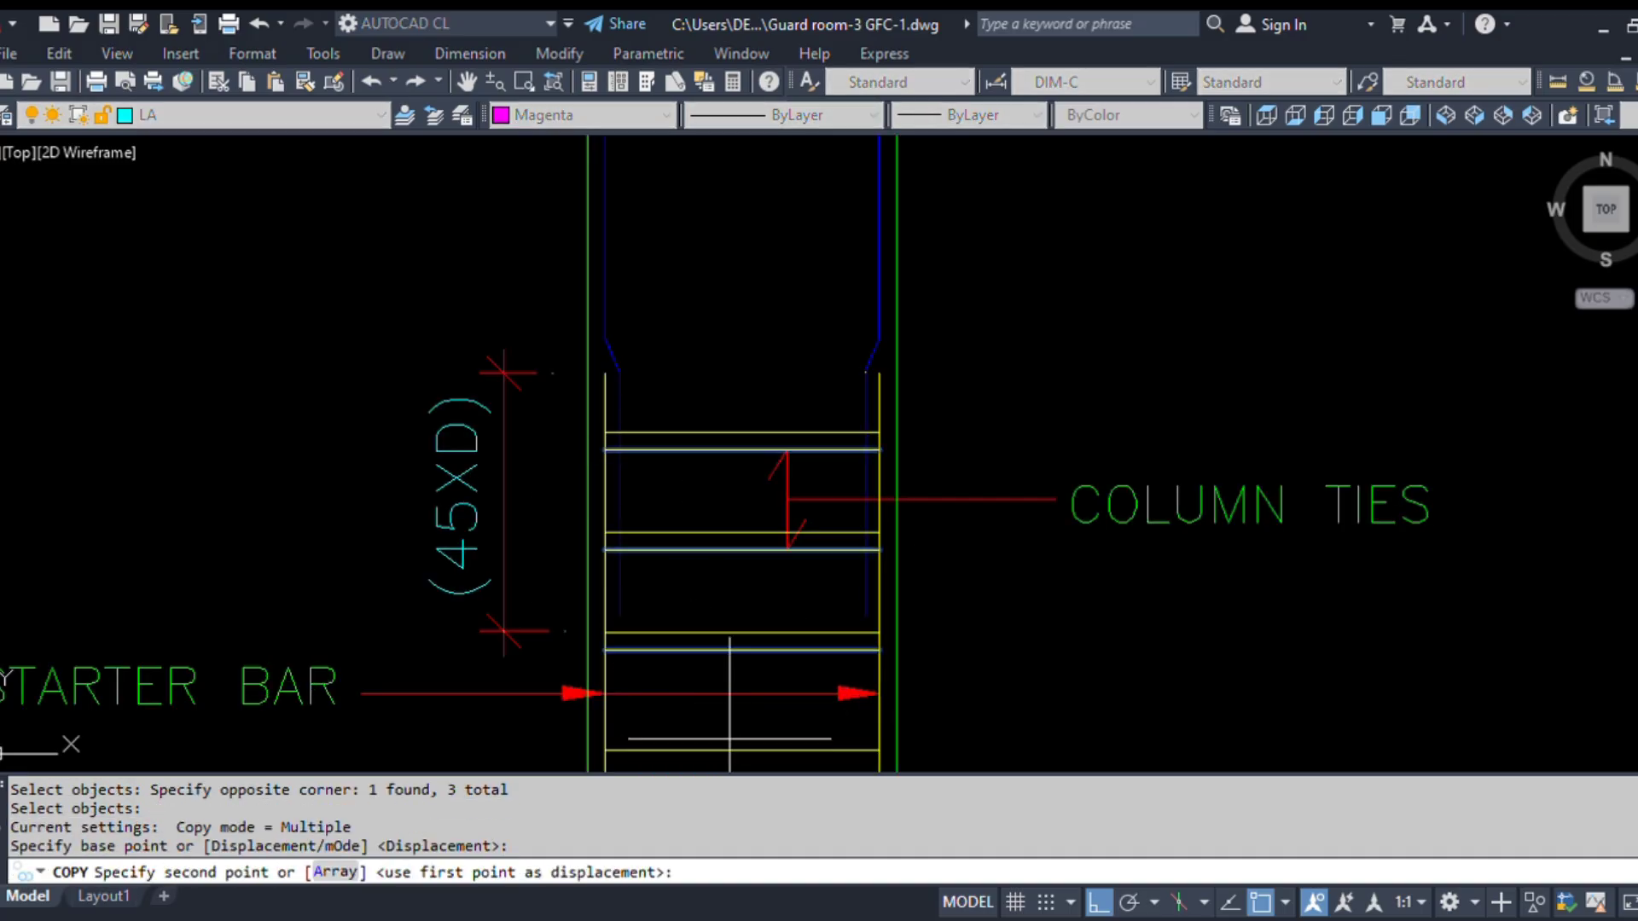
left_click(731, 451)
- Place three more copies of the three-tie set up the extended column until they reach the break line
middle_click_drag(732, 452, 731, 703)
left_click(743, 392)
middle_click_drag(747, 342, 761, 647)
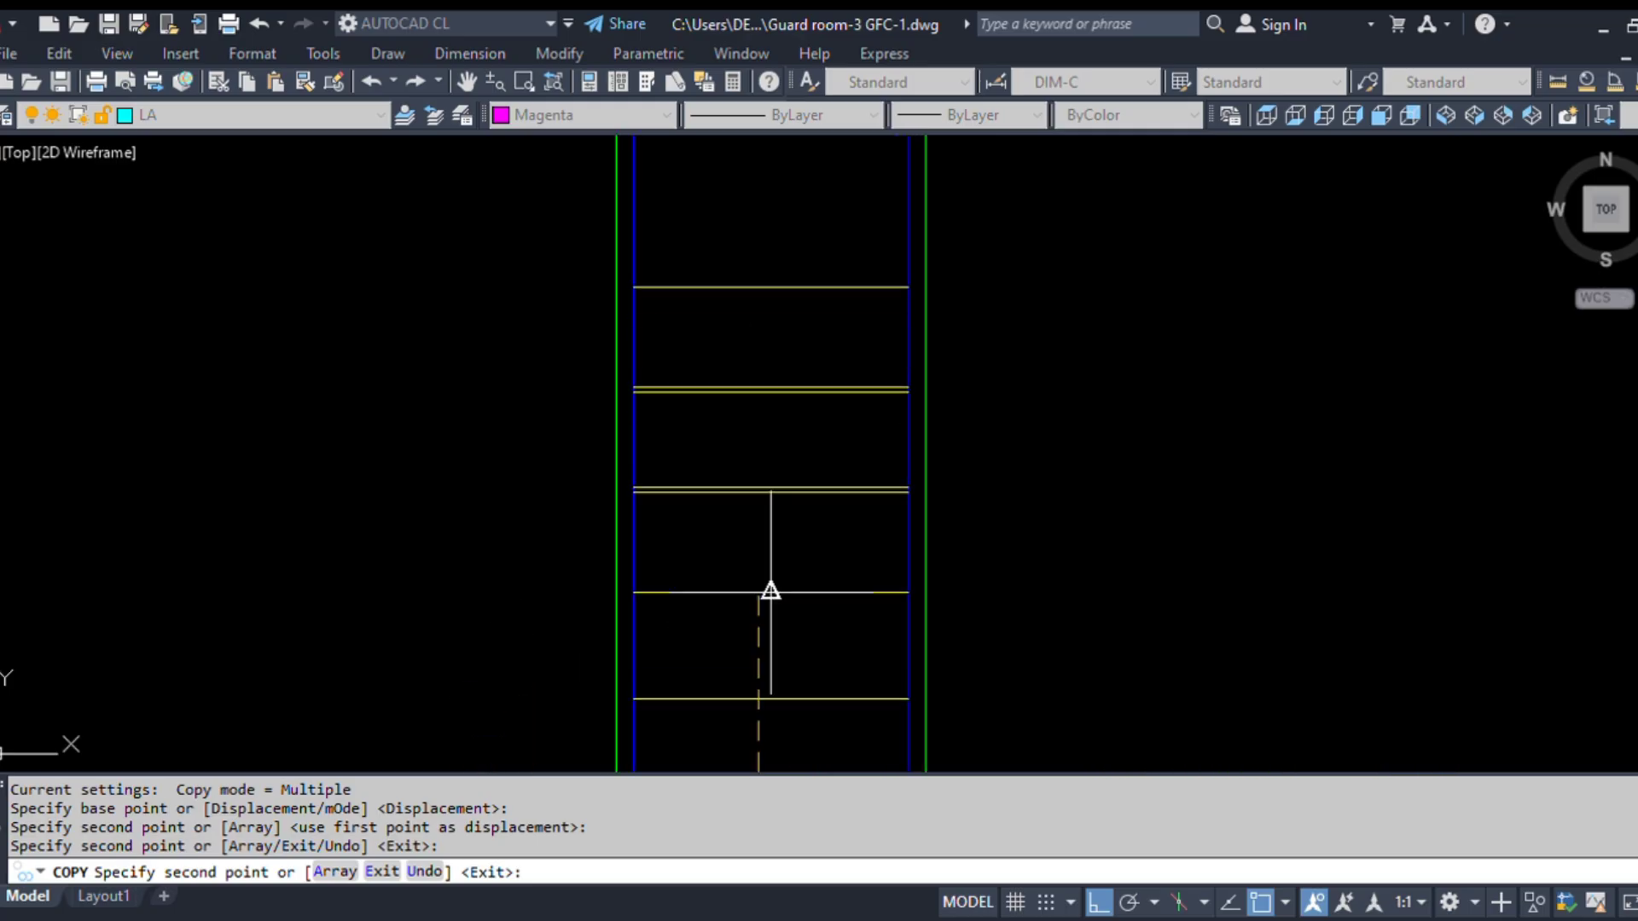
left_click(758, 392)
middle_click_drag(768, 384, 771, 688)
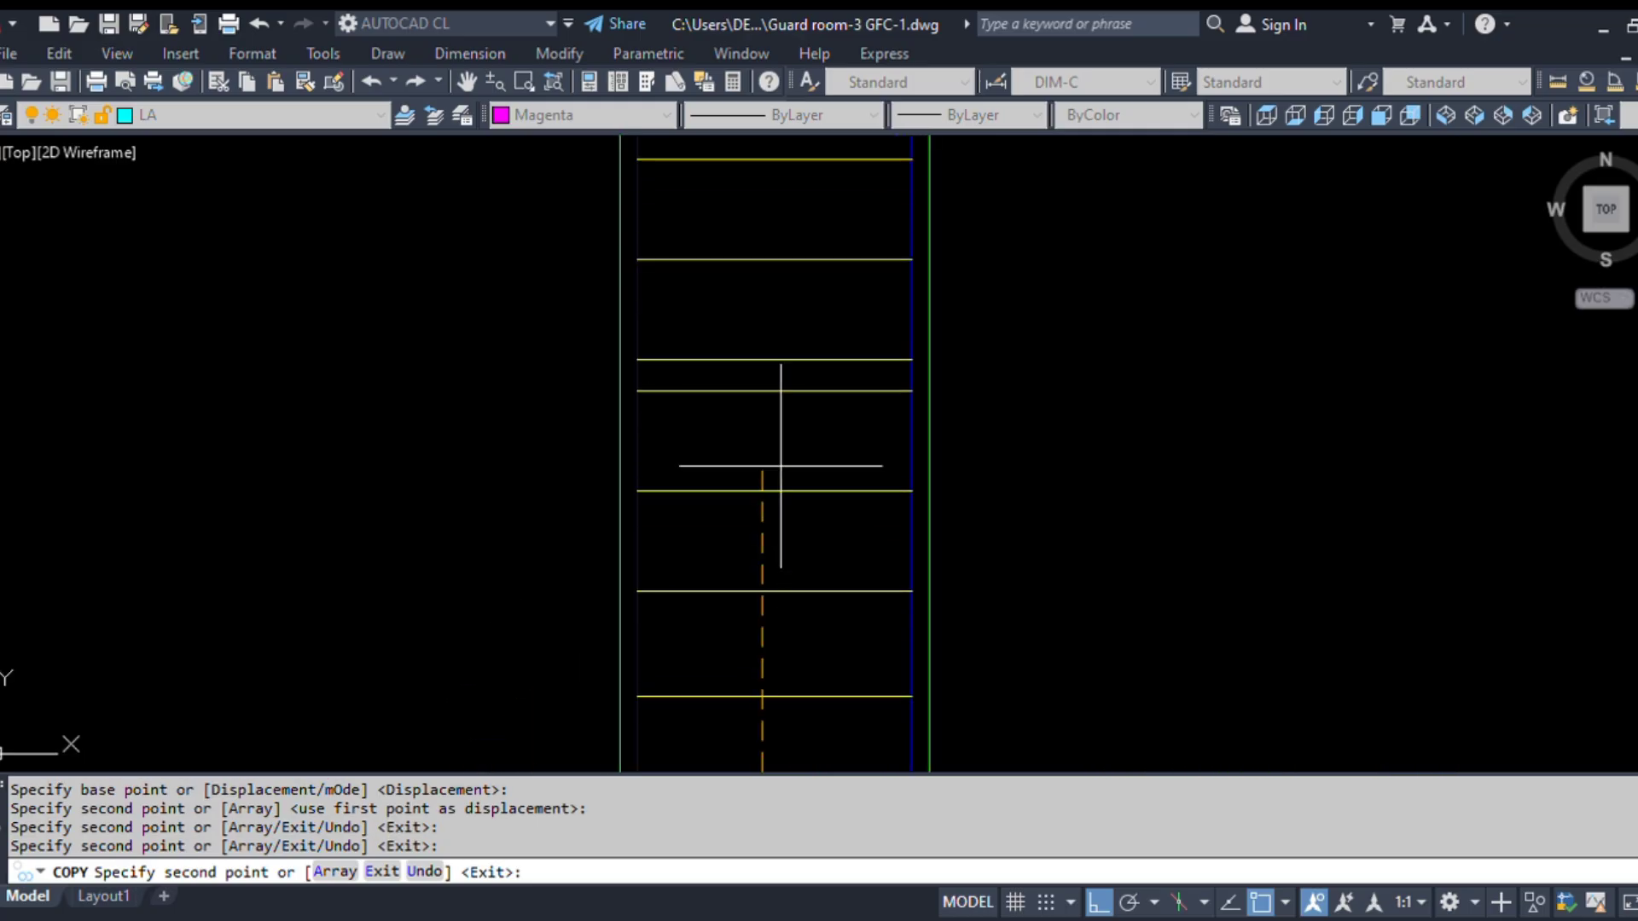
left_click(761, 391)
scroll(782, 631, "down", 2)
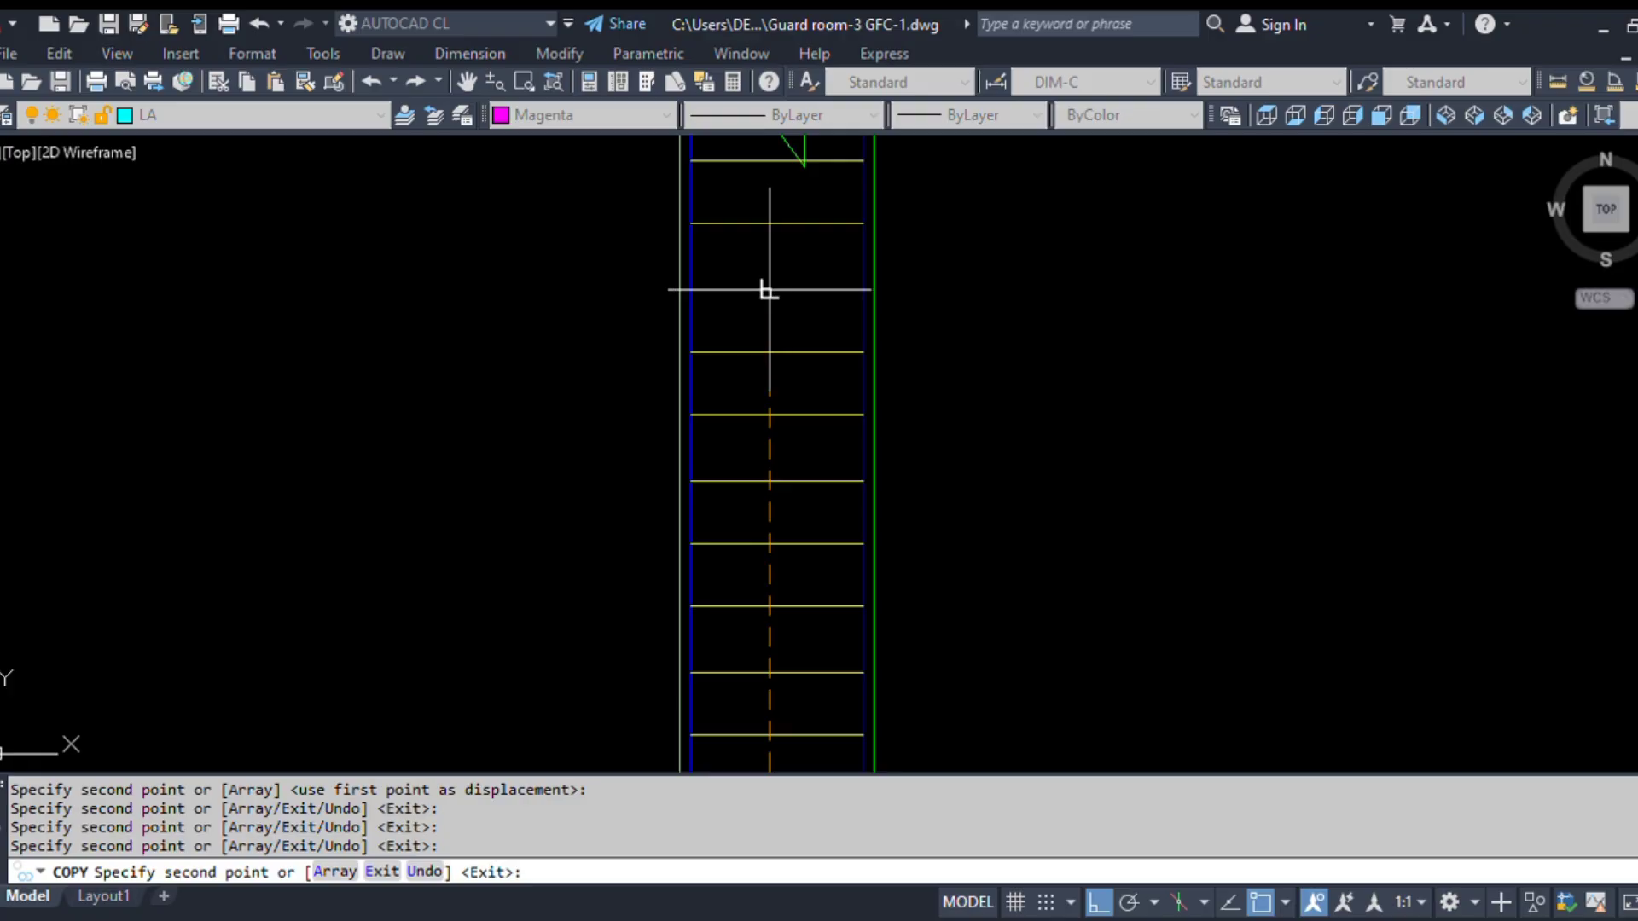
key("Return")
- Erase the surplus column tie that lies above the column's top break line
scroll(733, 443, "down", 5)
scroll(742, 350, "up", 7)
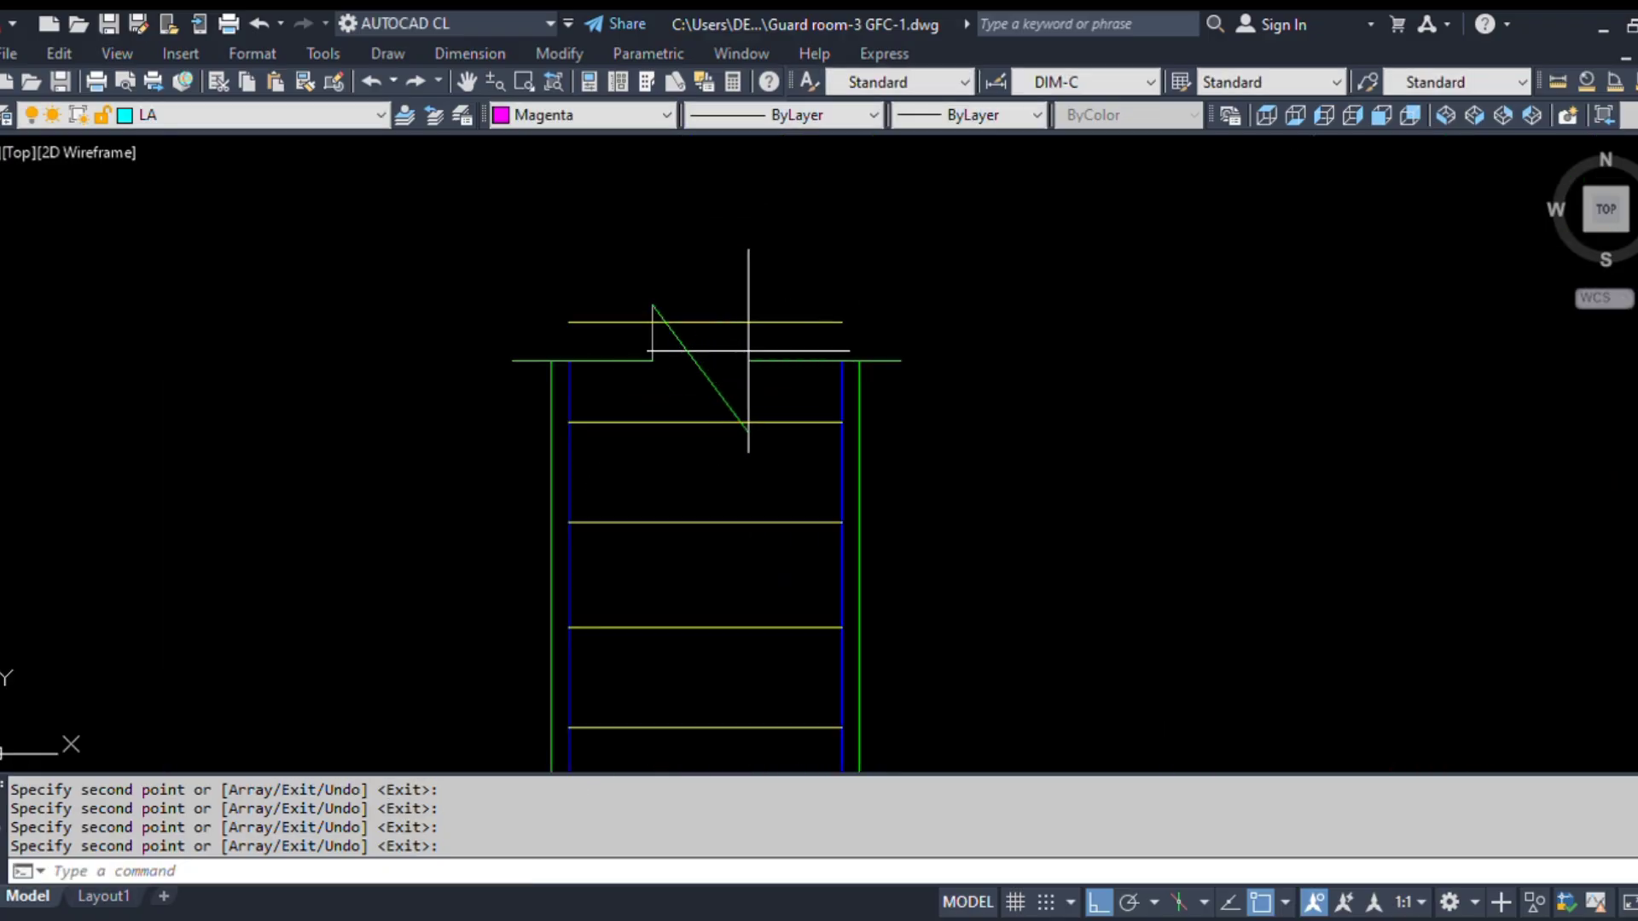
left_click(748, 350)
left_click(742, 299)
type("e")
key("Return")
scroll(735, 300, "down", 5)
scroll(700, 447, "up", 1)
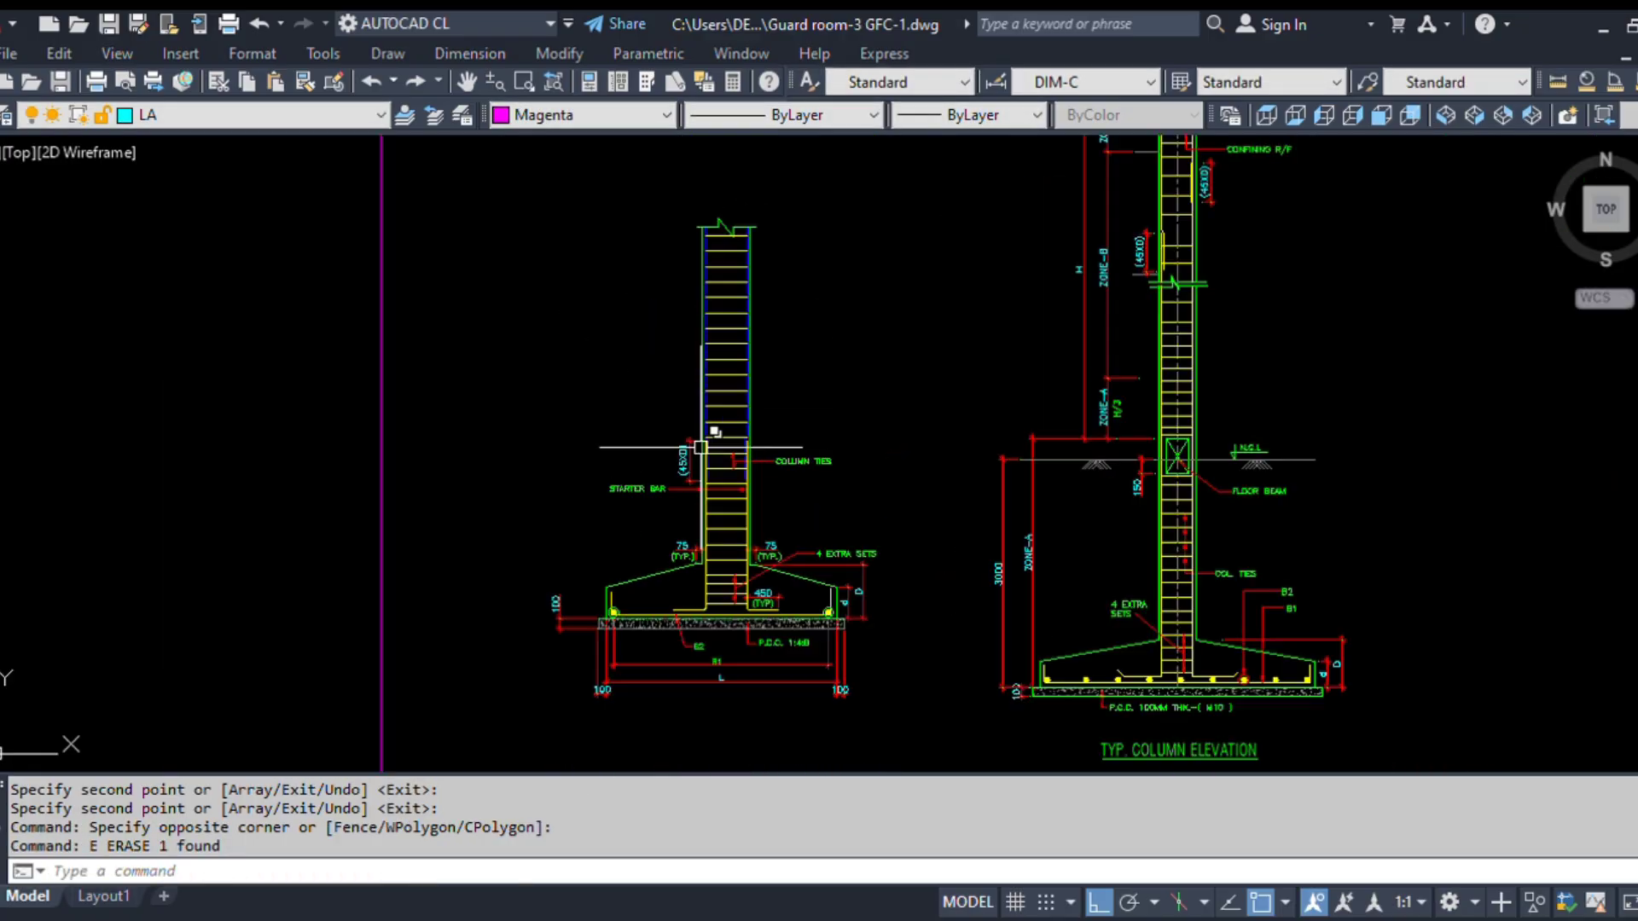
- Draw a short vertical magenta polyline in the empty space beside the column, above the (45XD) dimension
scroll(742, 405, "up", 4)
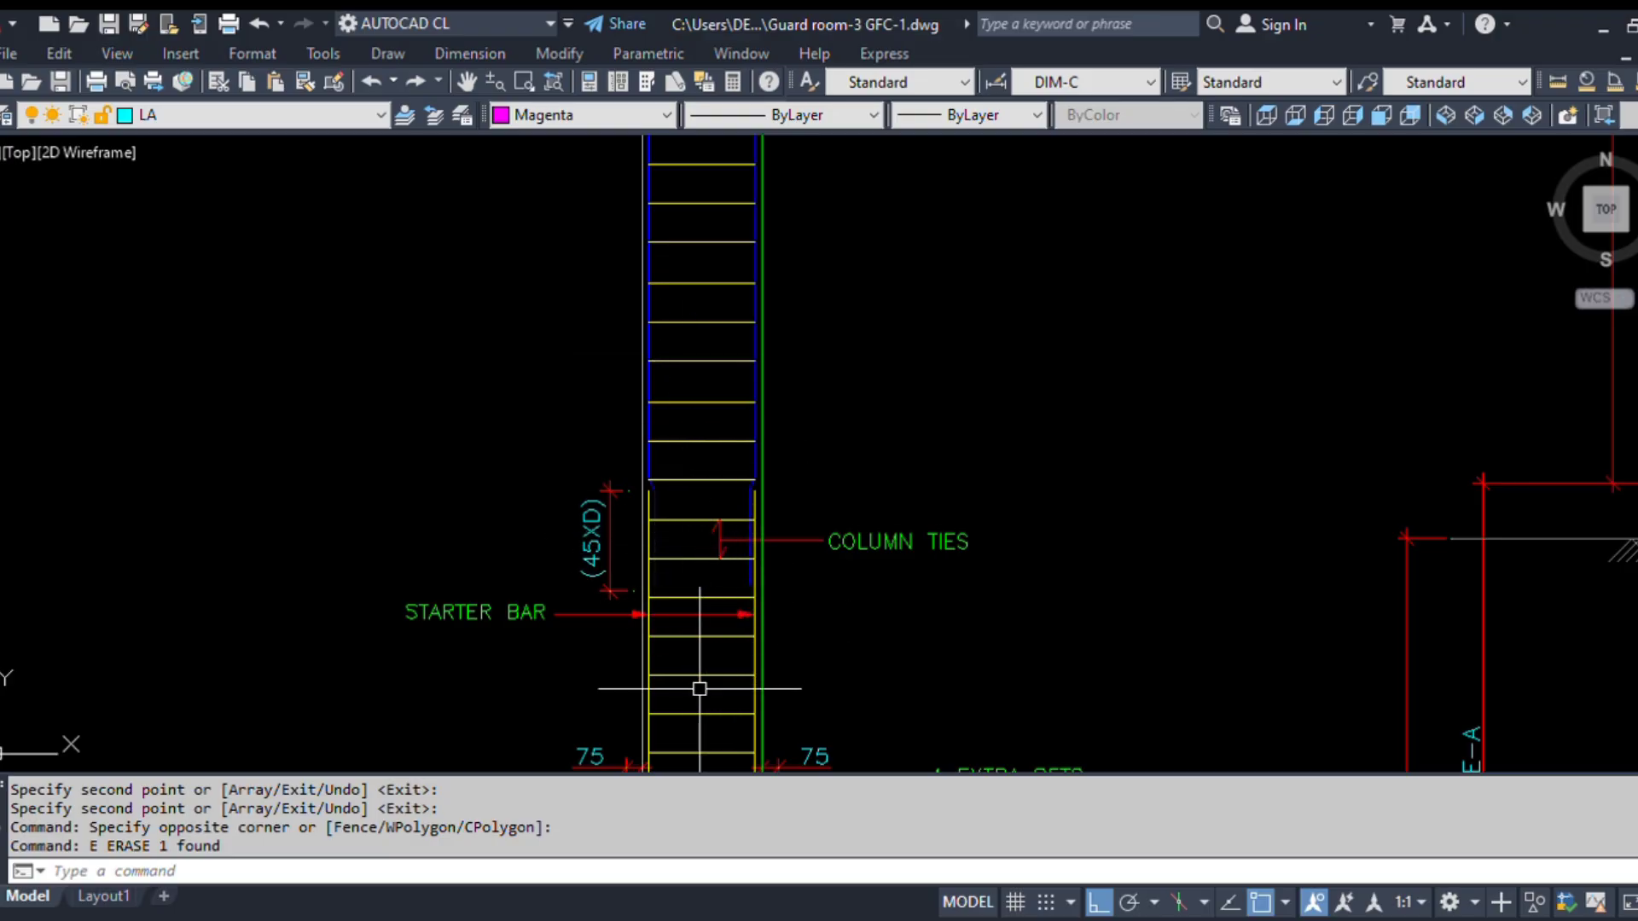
scroll(699, 688, "up", 4)
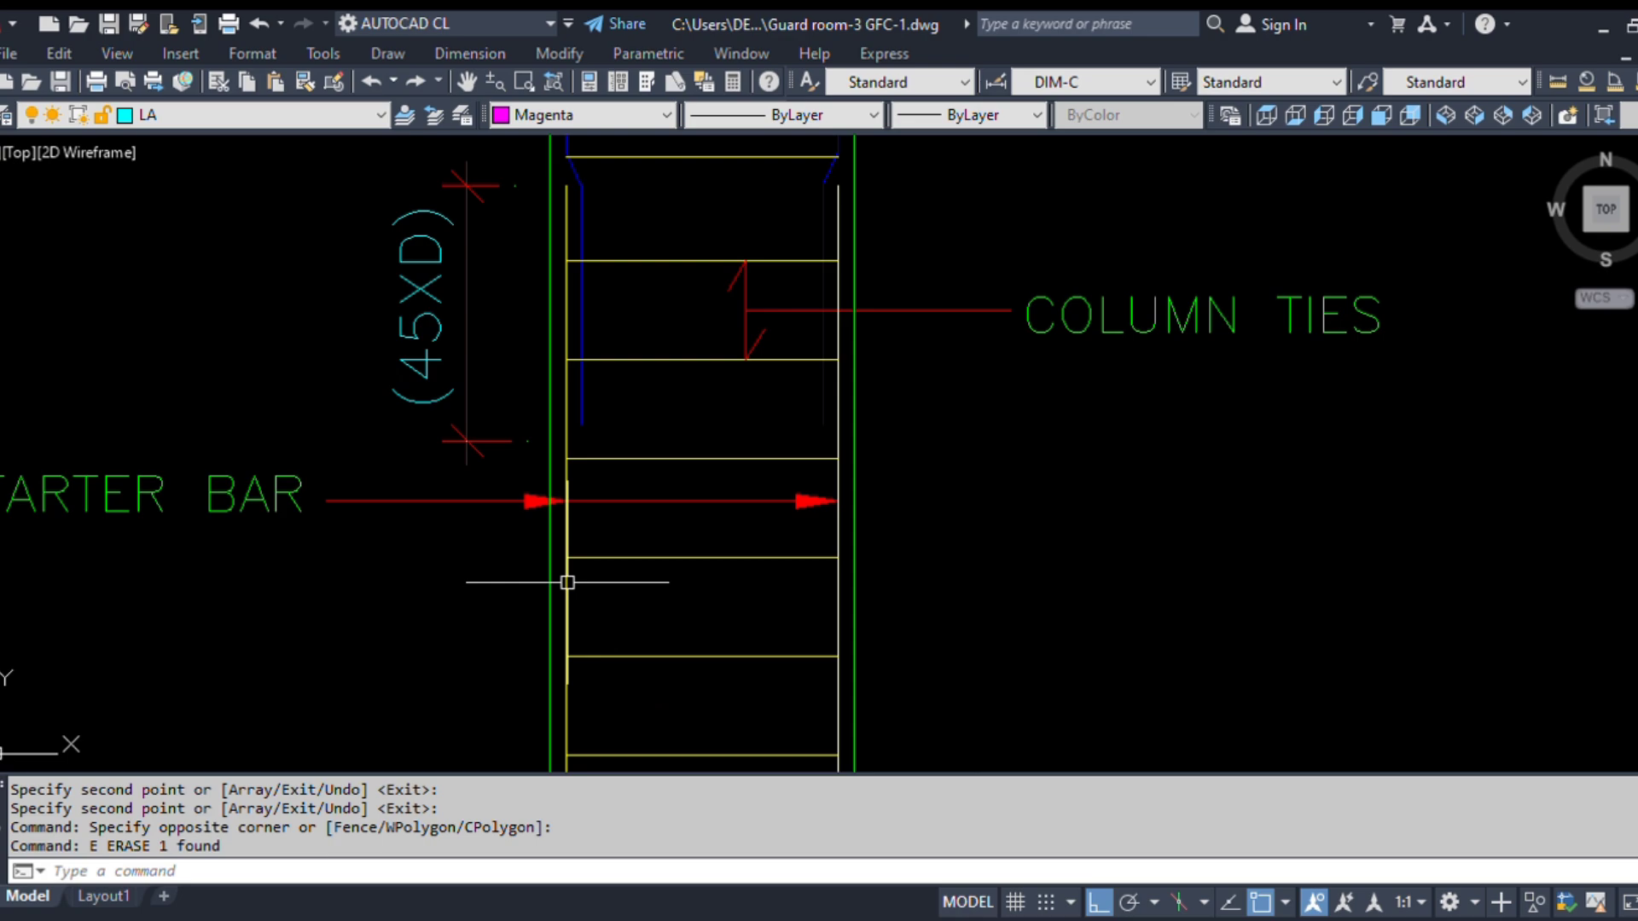
scroll(609, 558, "down", 4)
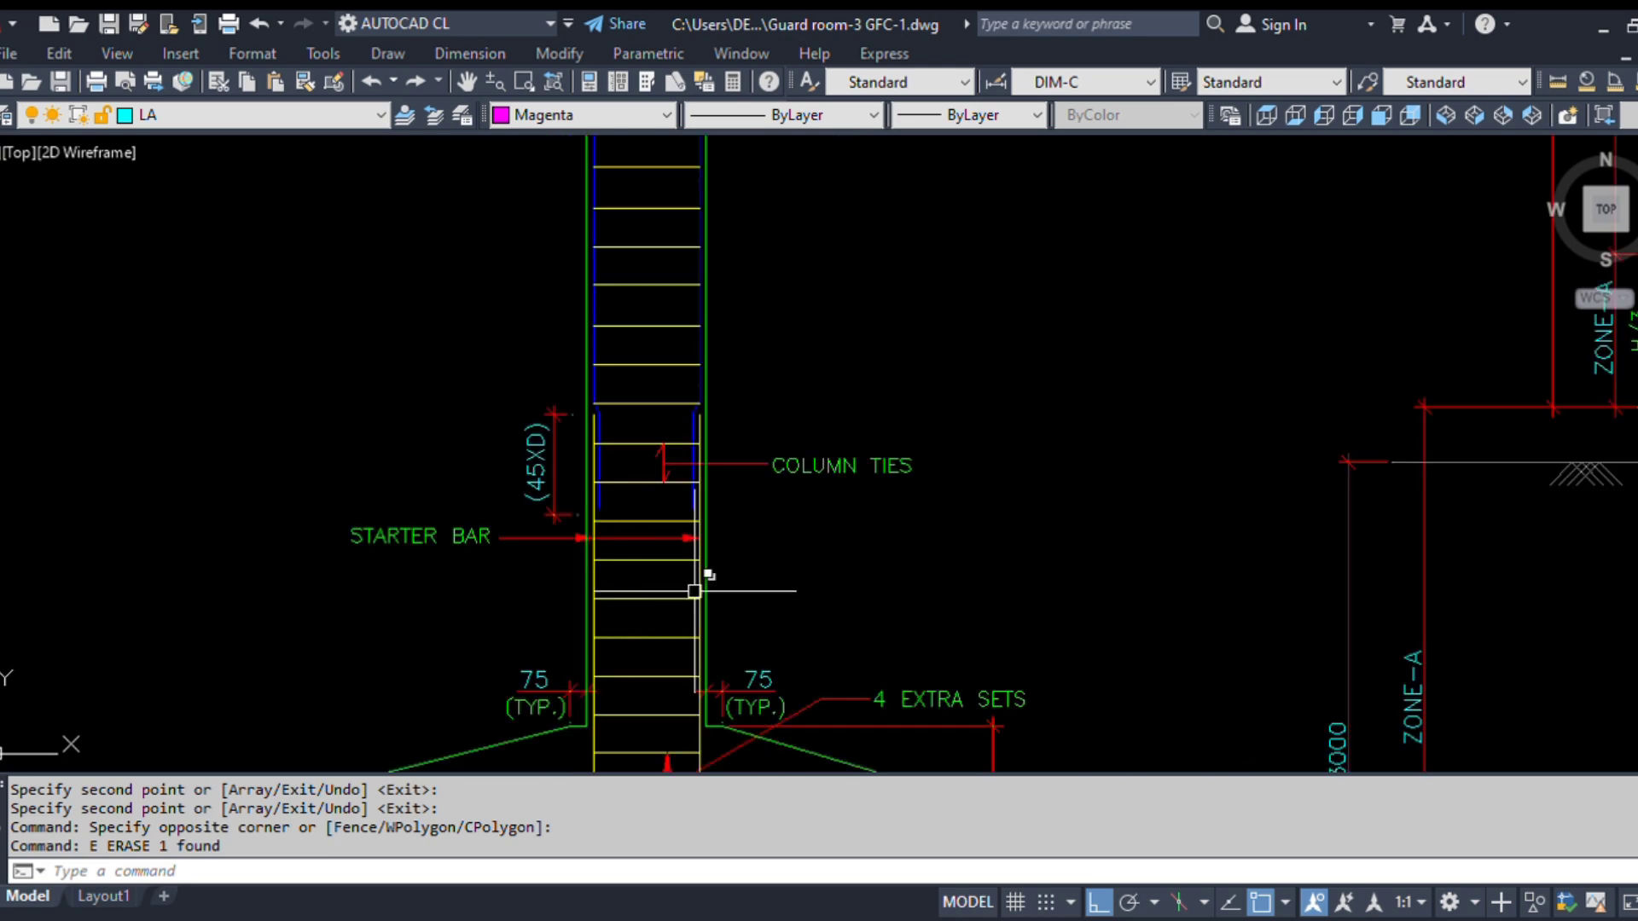
scroll(597, 444, "up", 6)
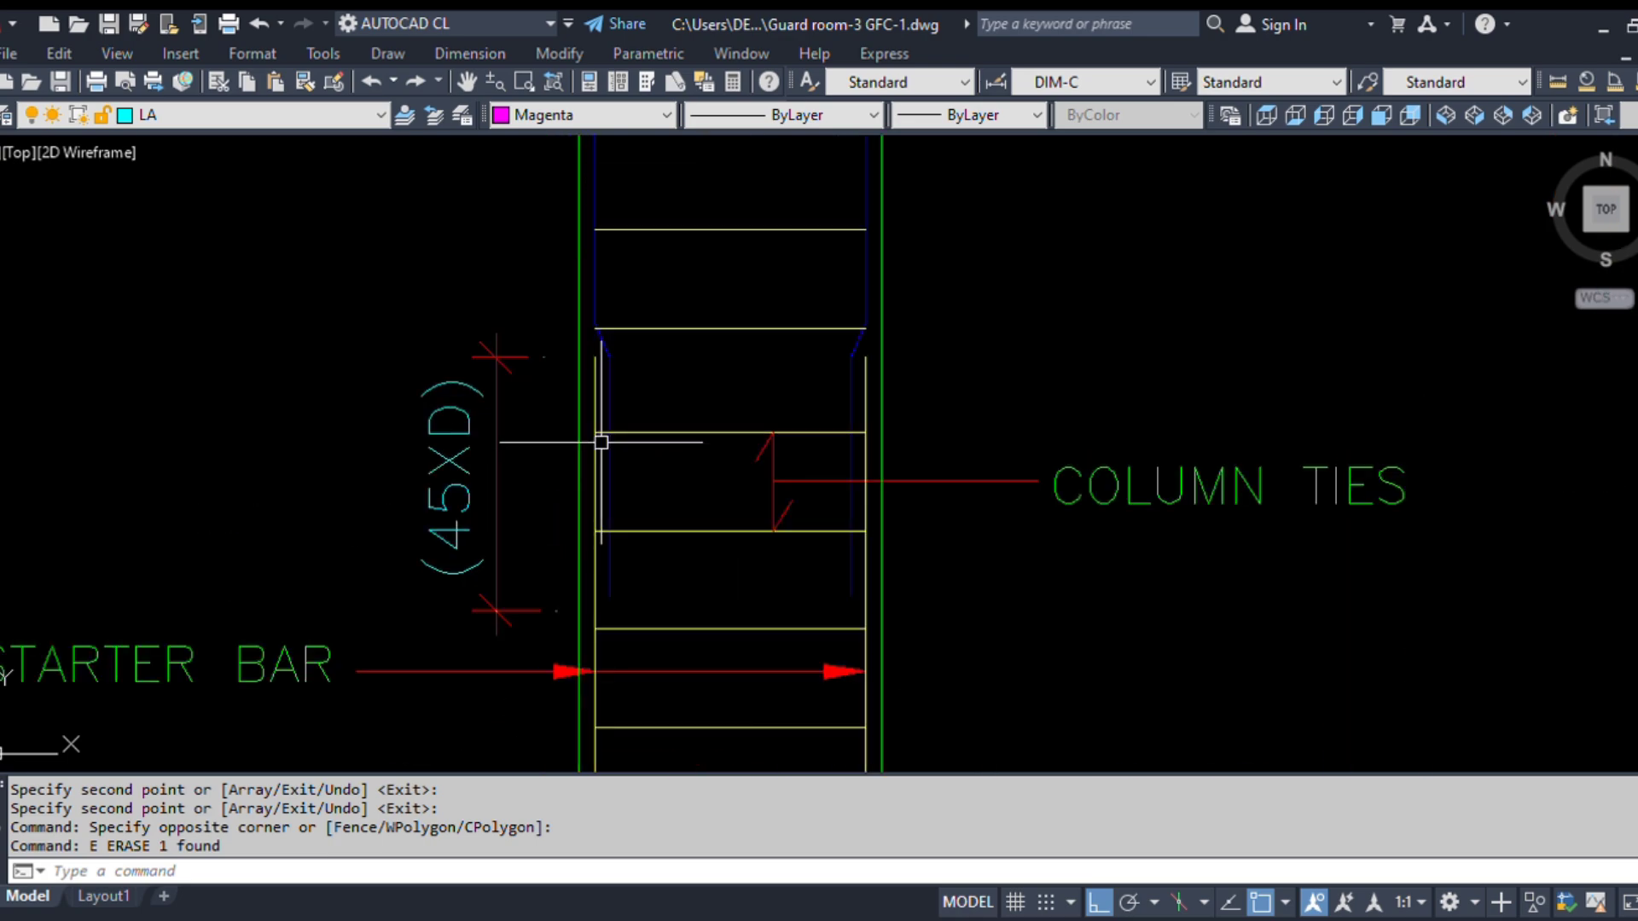
scroll(586, 331, "up", 2)
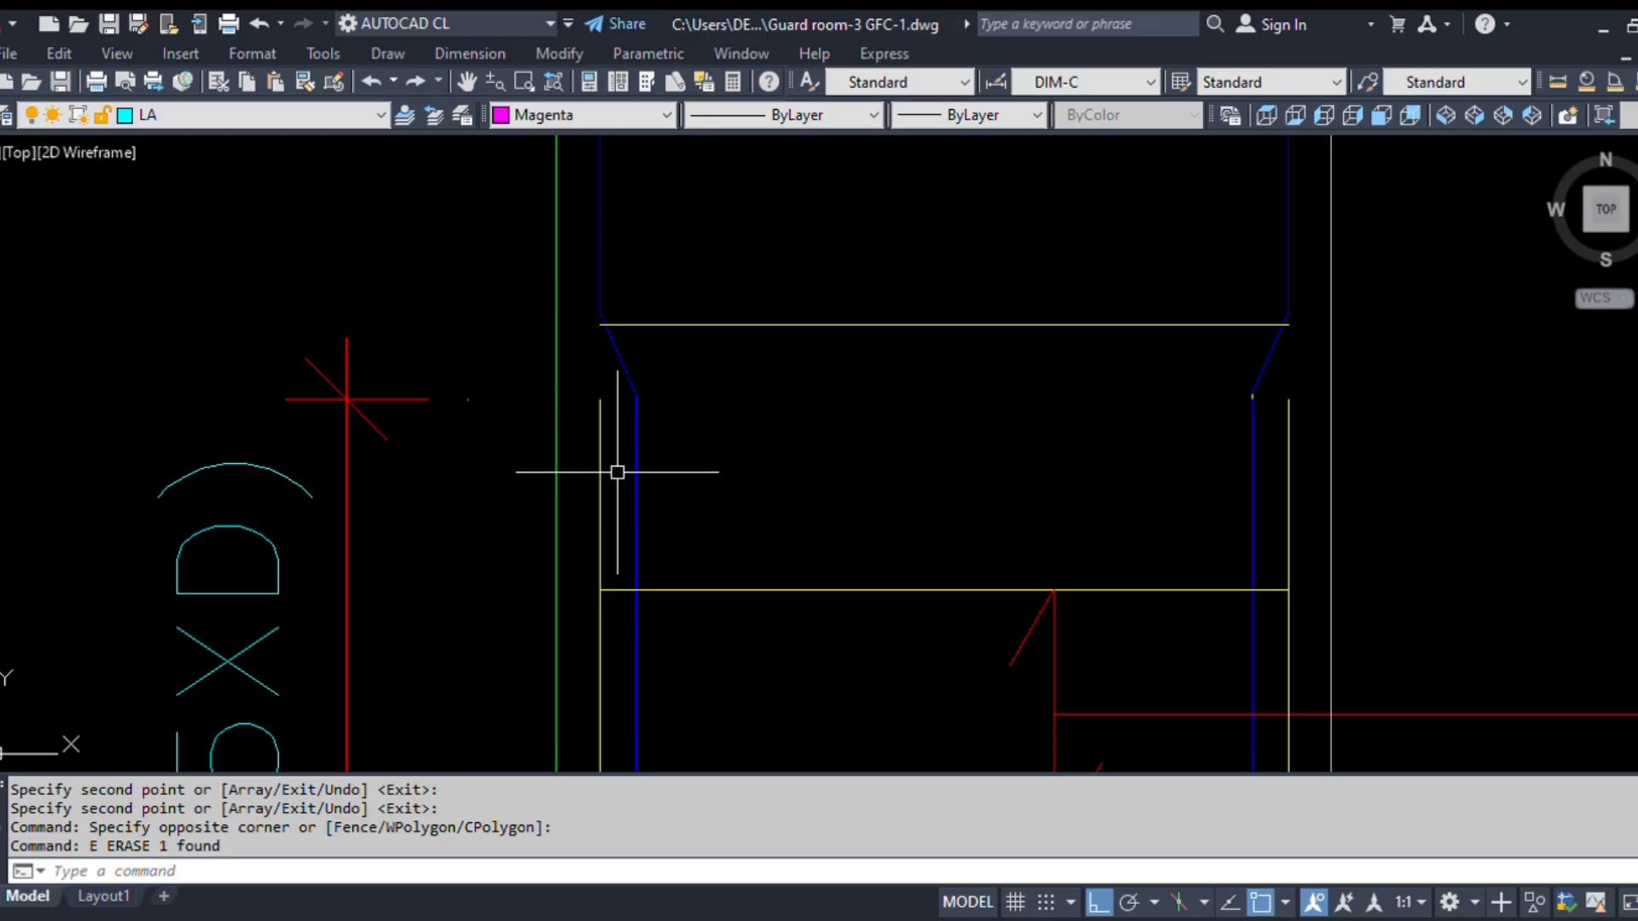
middle_click_drag(479, 402, 745, 657)
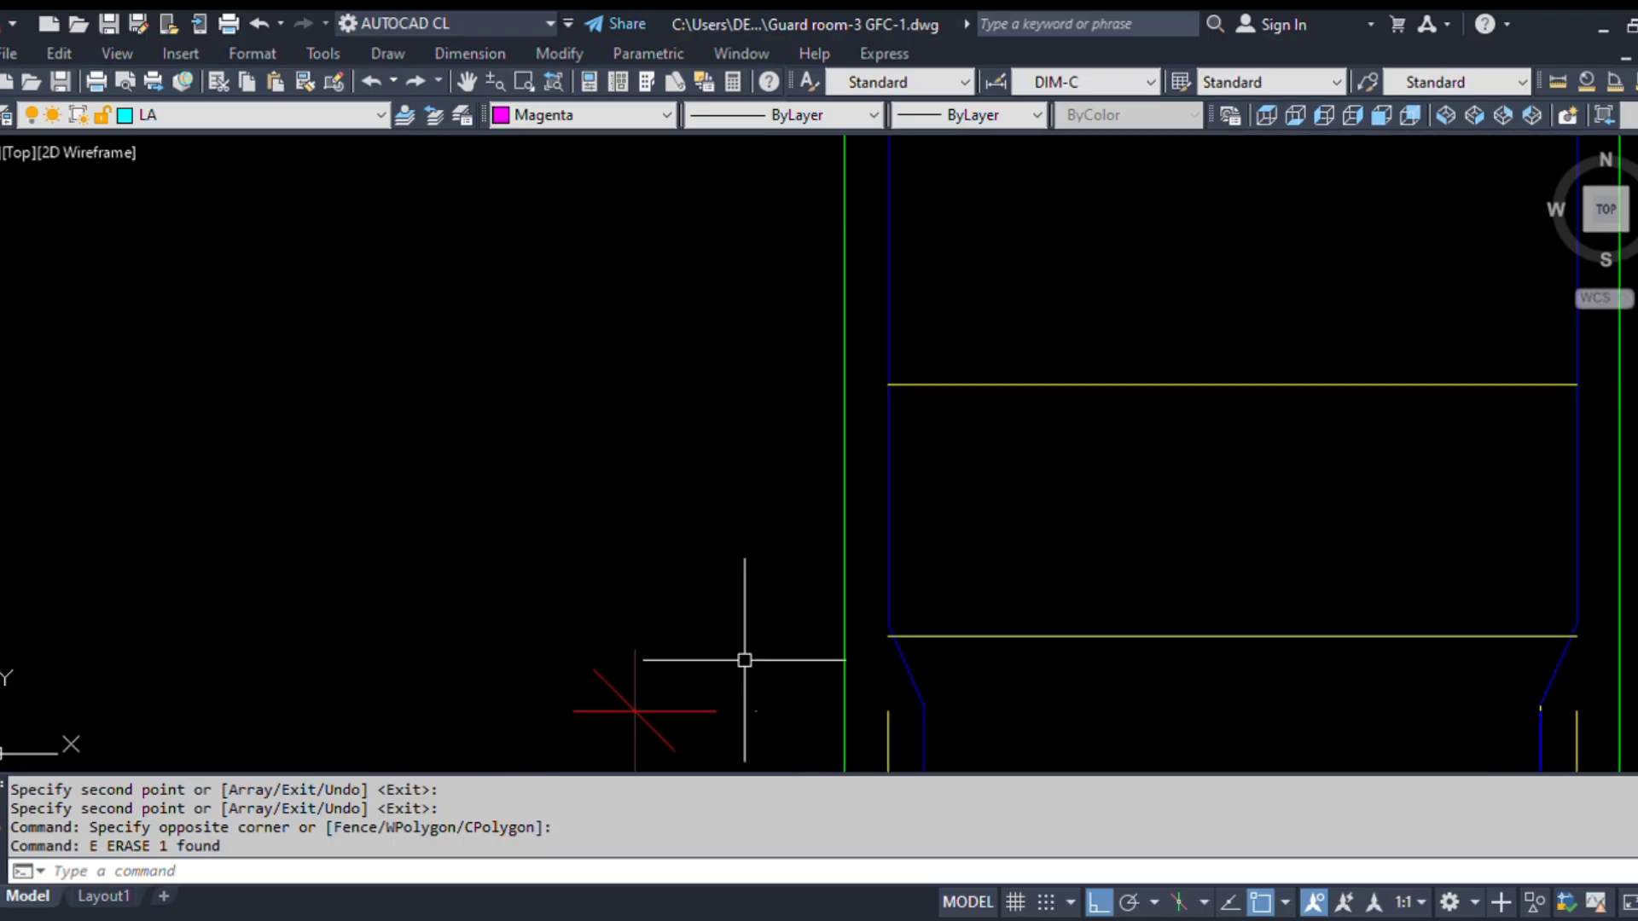
type("PL")
key("Return")
left_click(606, 323)
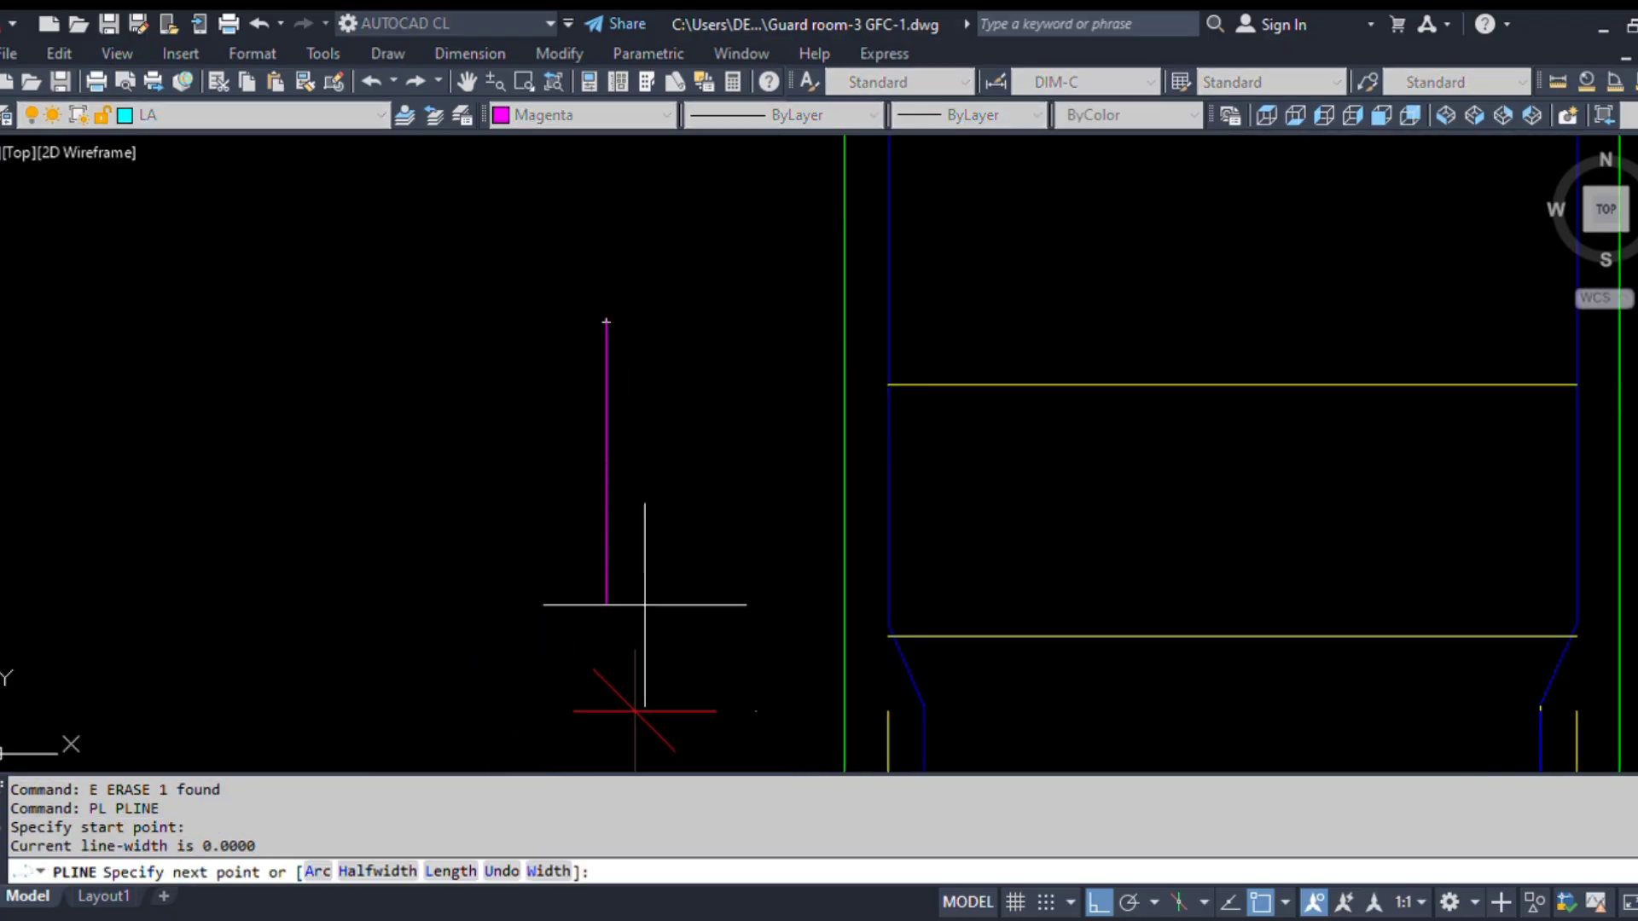
left_click(644, 604)
key("Return")
- Draw a second vertical polyline close beside the first, starting near its lower end and extending above it
key("Return")
scroll(597, 293, "up", 4)
scroll(611, 410, "down", 6)
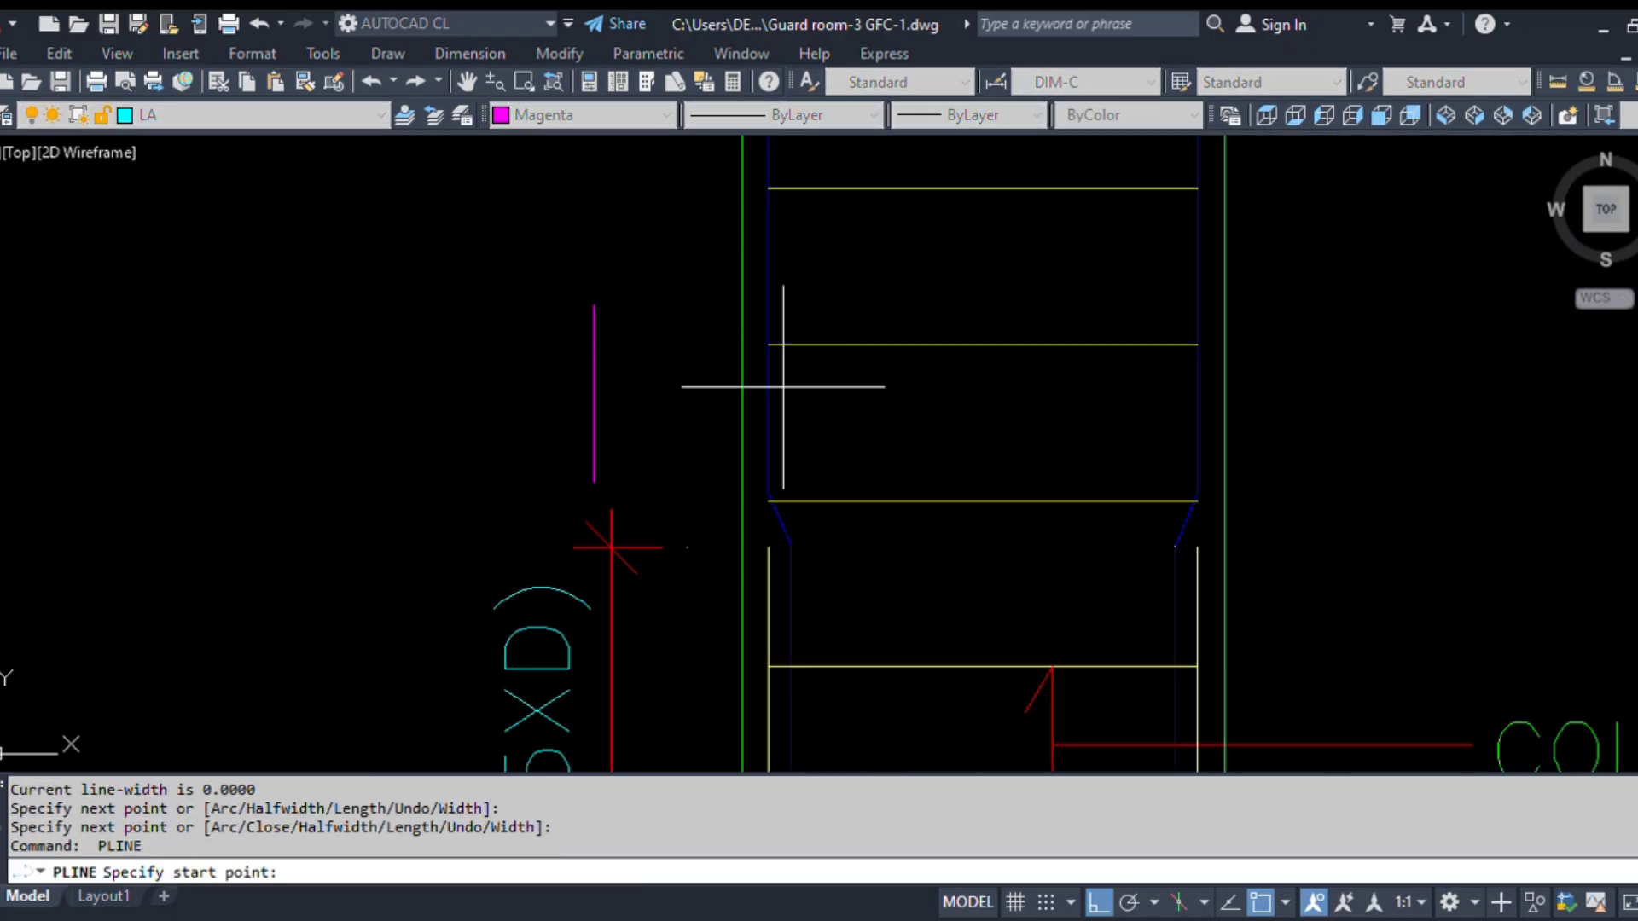
scroll(768, 566, "up", 2)
scroll(658, 504, "up", 3)
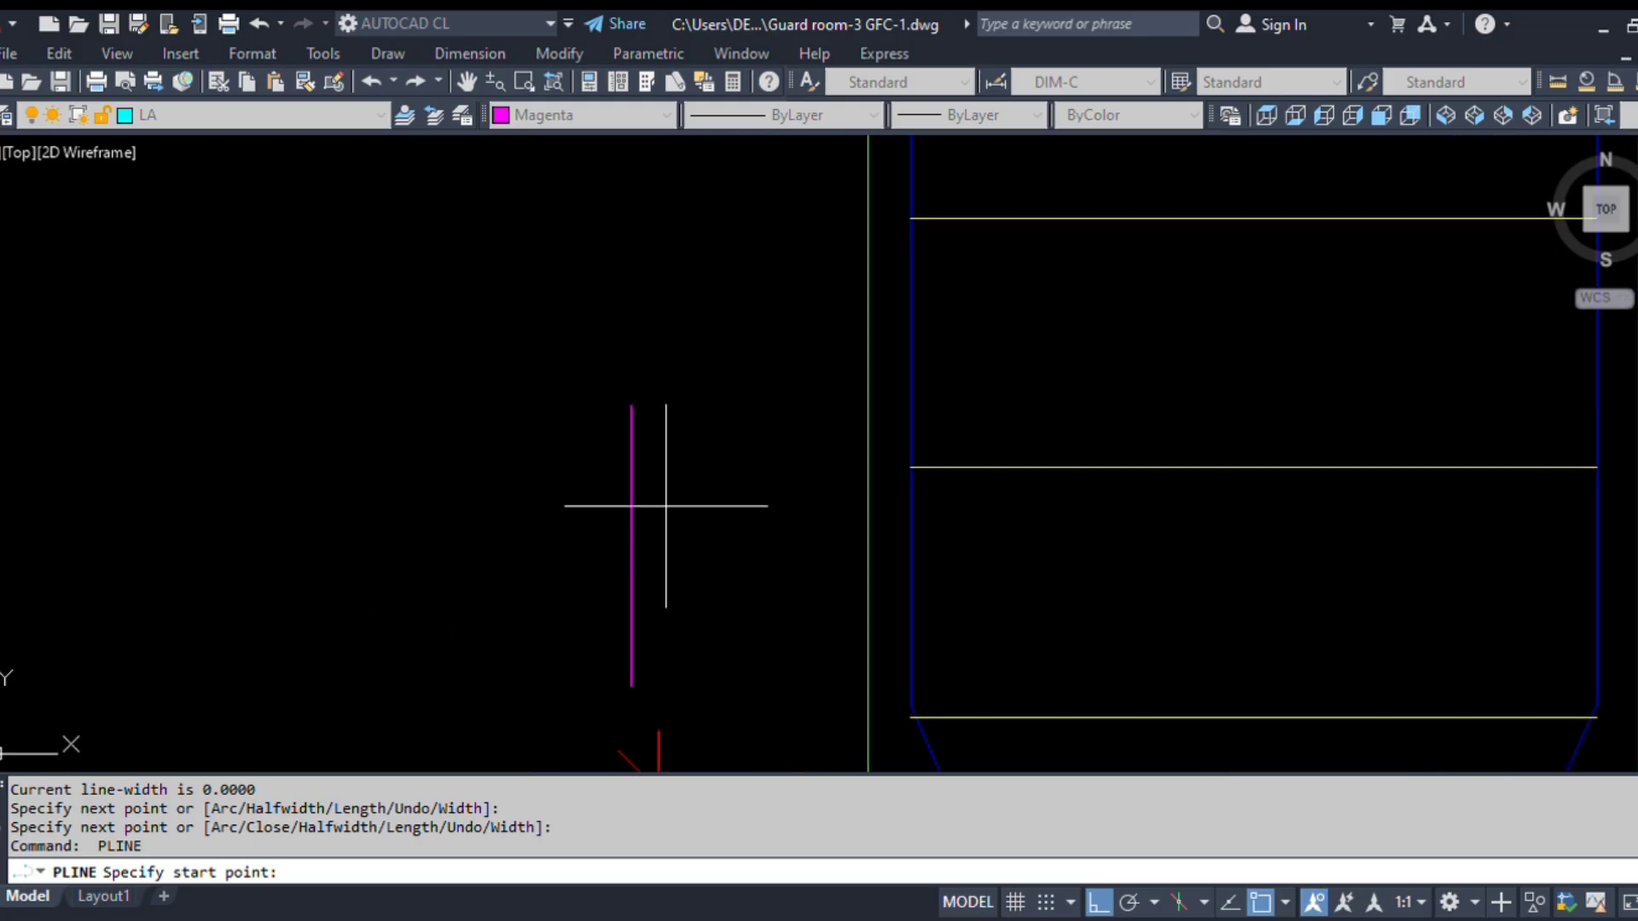
scroll(639, 669, "up", 2)
scroll(642, 639, "down", 4)
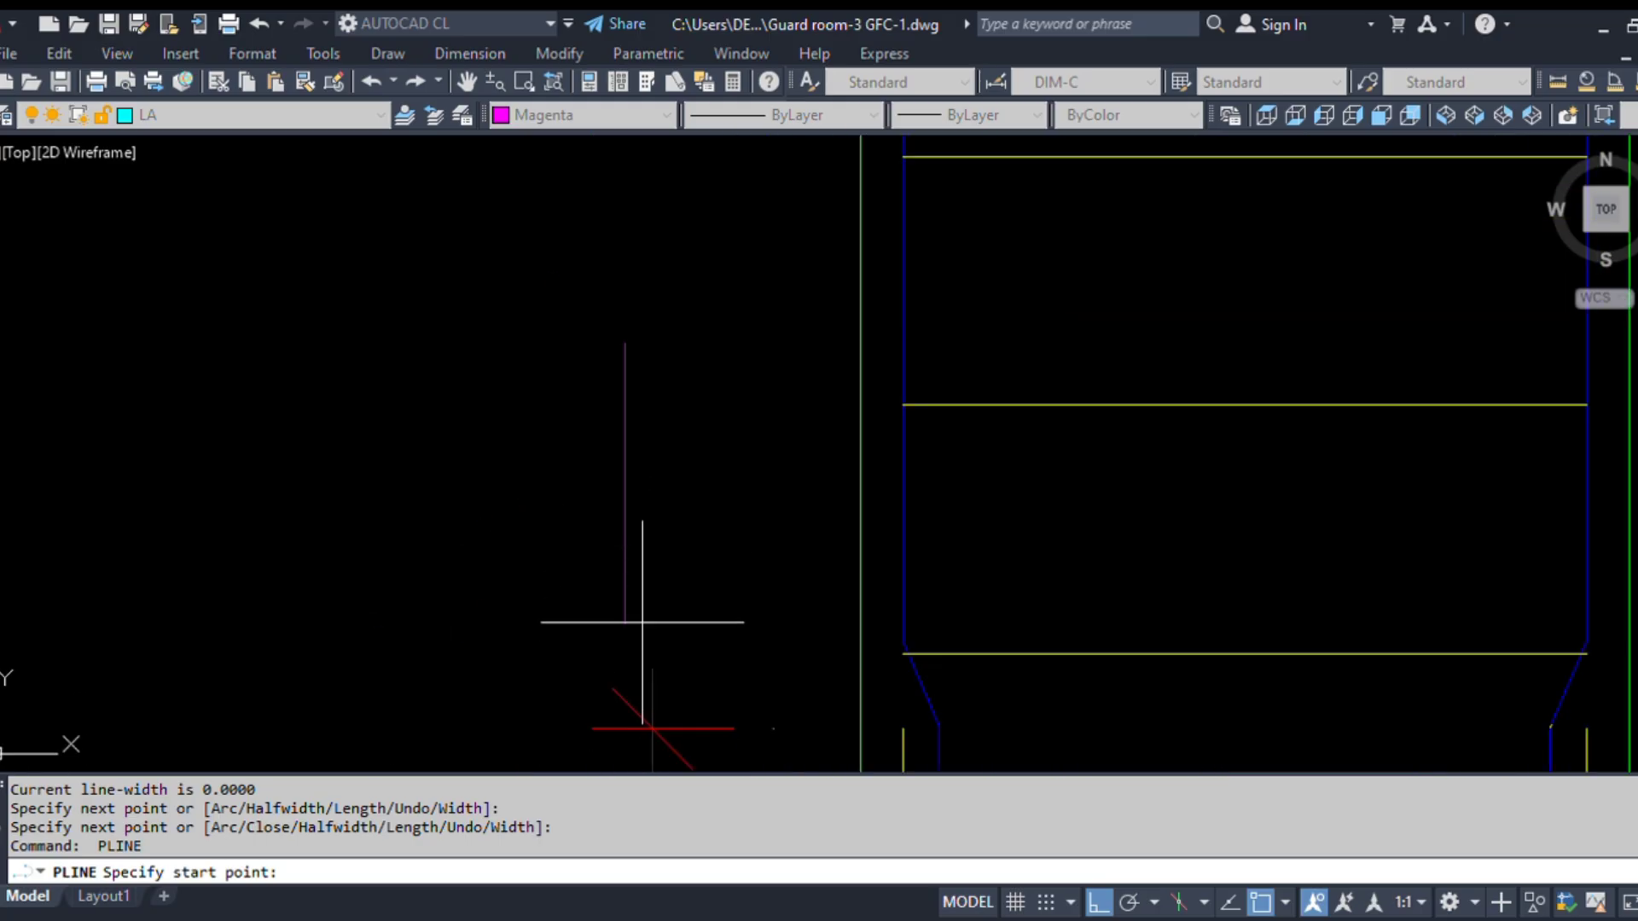
left_click(640, 631)
middle_click_drag(720, 270, 757, 417)
left_click(773, 274)
key("Return")
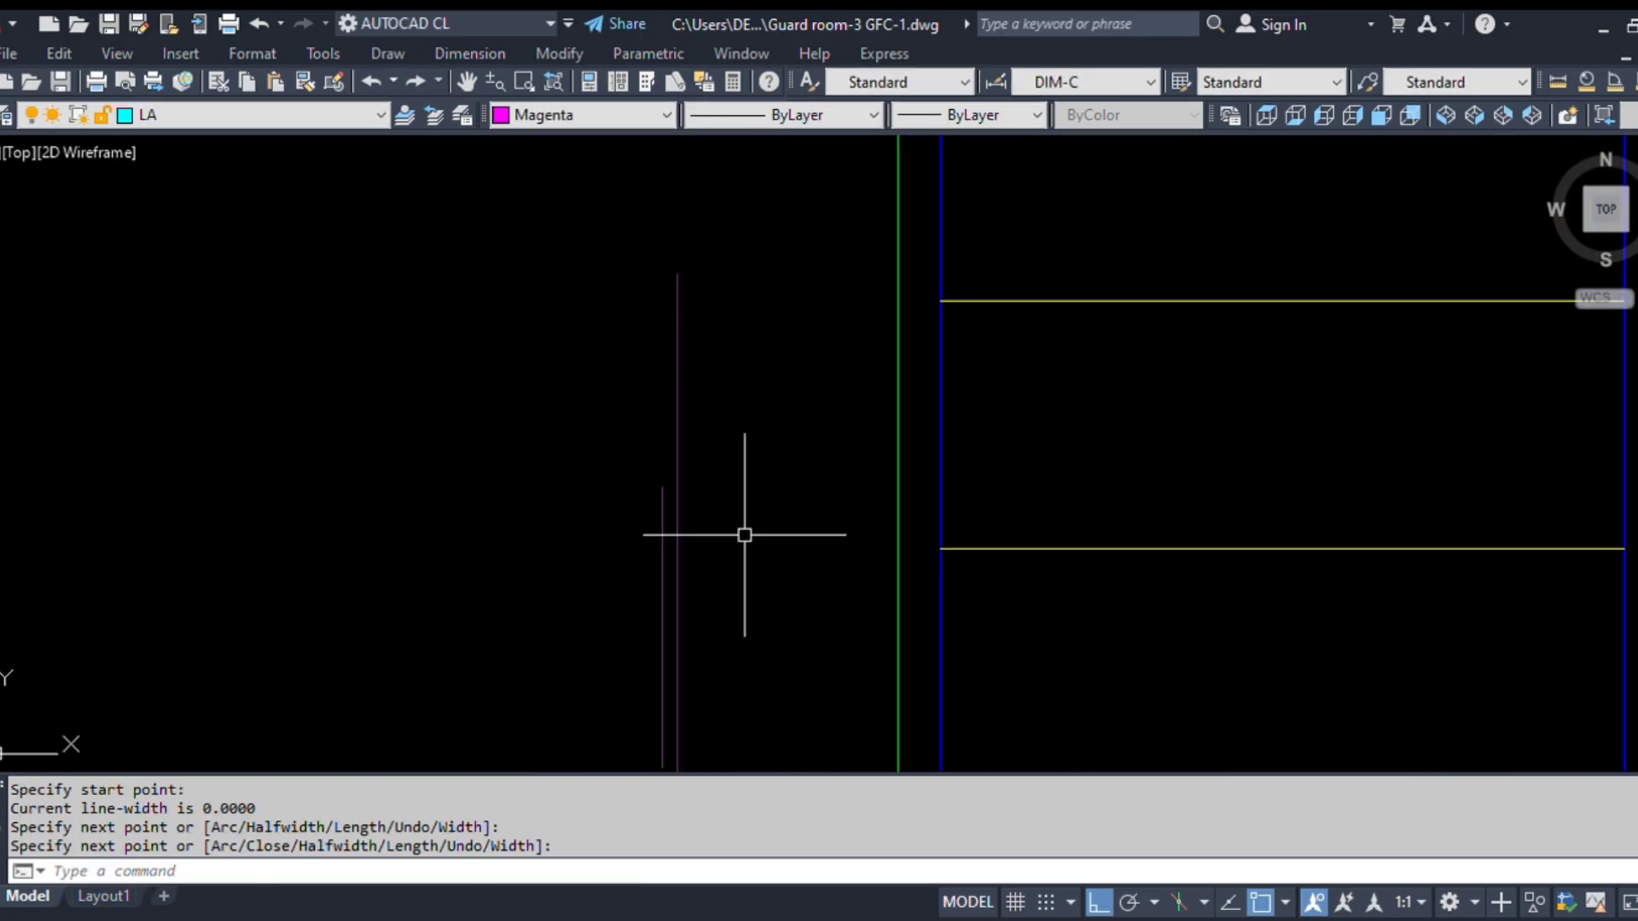
- Stretch the lower end of the first magenta polyline straight down, well below the second polyline's lower end
middle_click_drag(672, 686, 750, 393)
key("Escape")
left_click(742, 465)
left_click(740, 471)
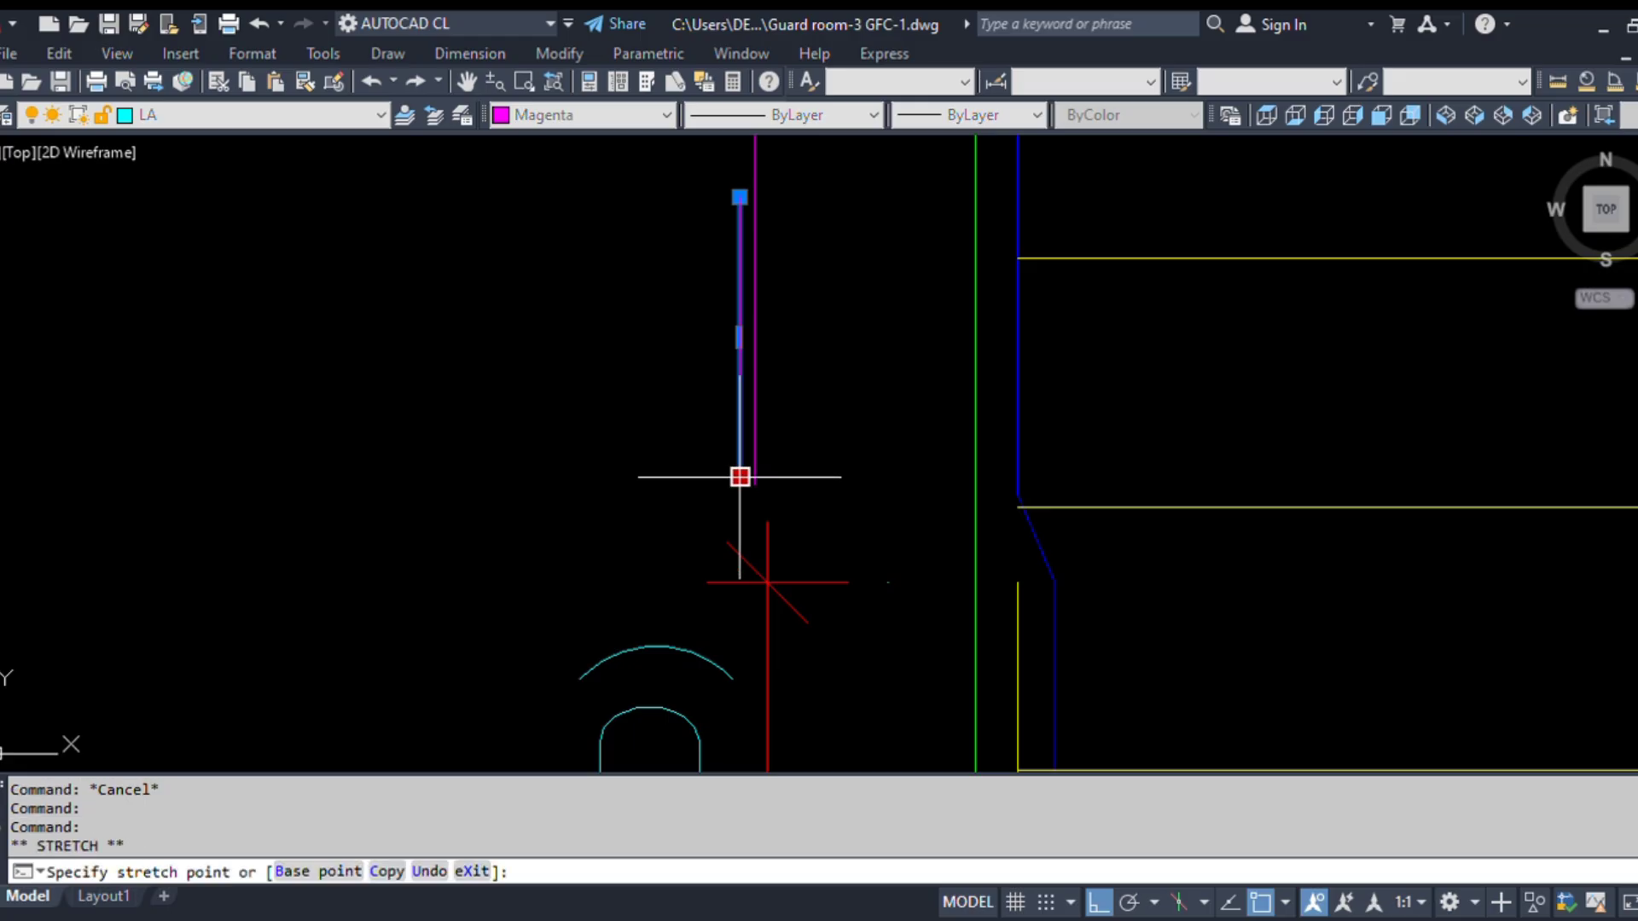
scroll(755, 375, "down", 3)
scroll(788, 540, "up", 2)
left_click(787, 622)
key("Escape")
middle_click_drag(782, 308, 816, 457)
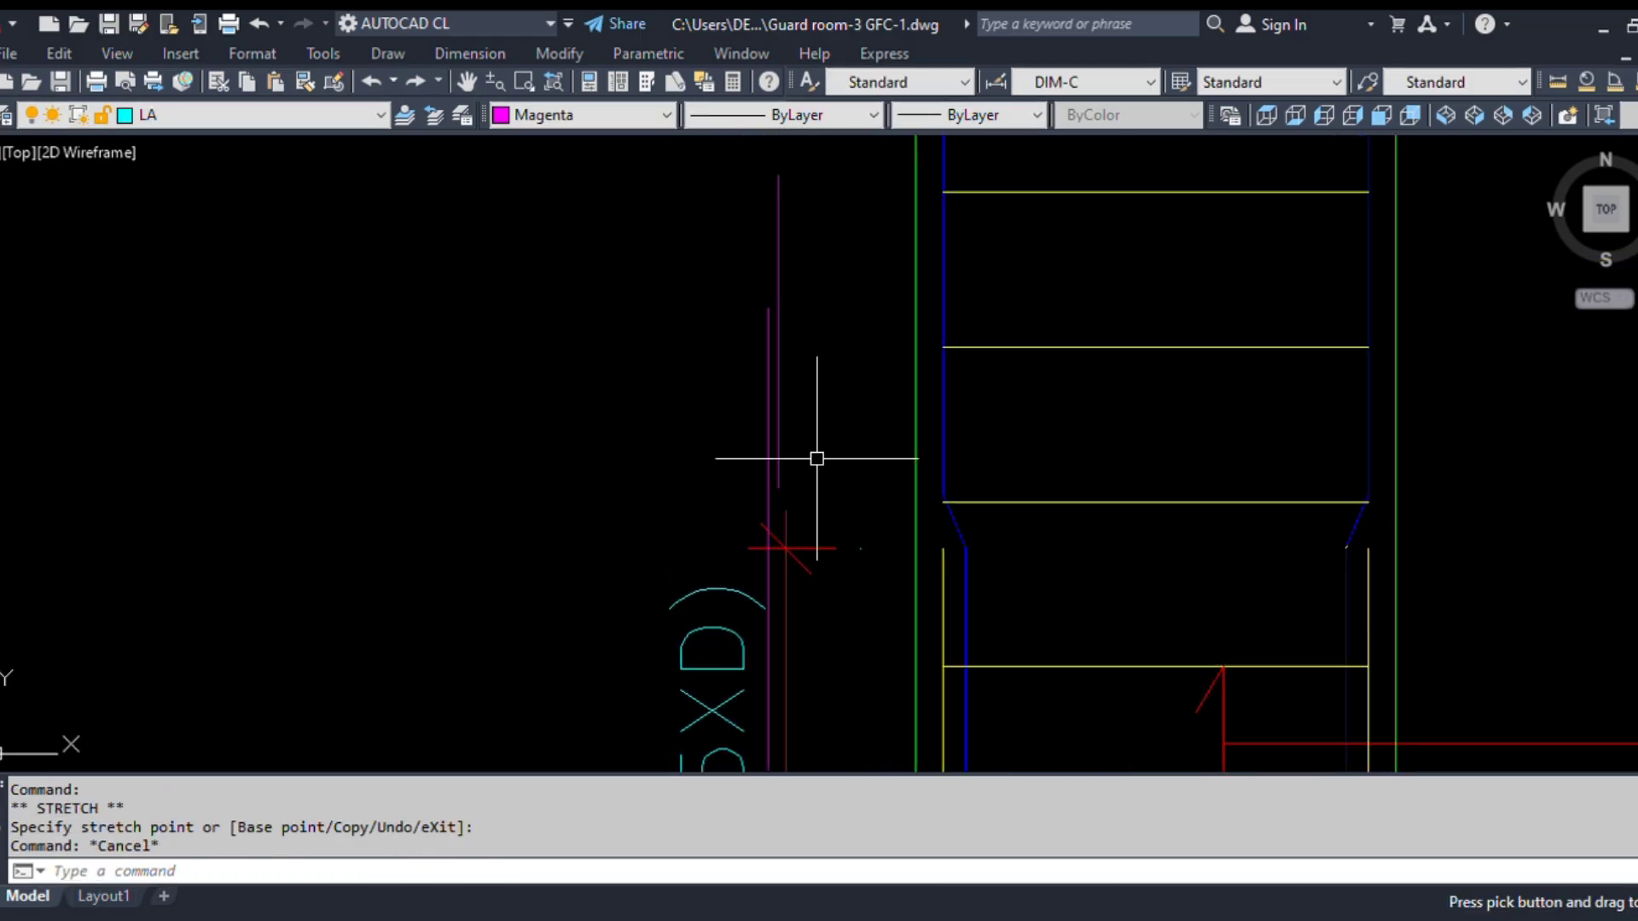
- Move both magenta polylines horizontally away from the column, clear of the (45XD) dimension
type("m")
key("space")
left_click(822, 406)
left_click(714, 369)
key("space")
left_click(824, 382)
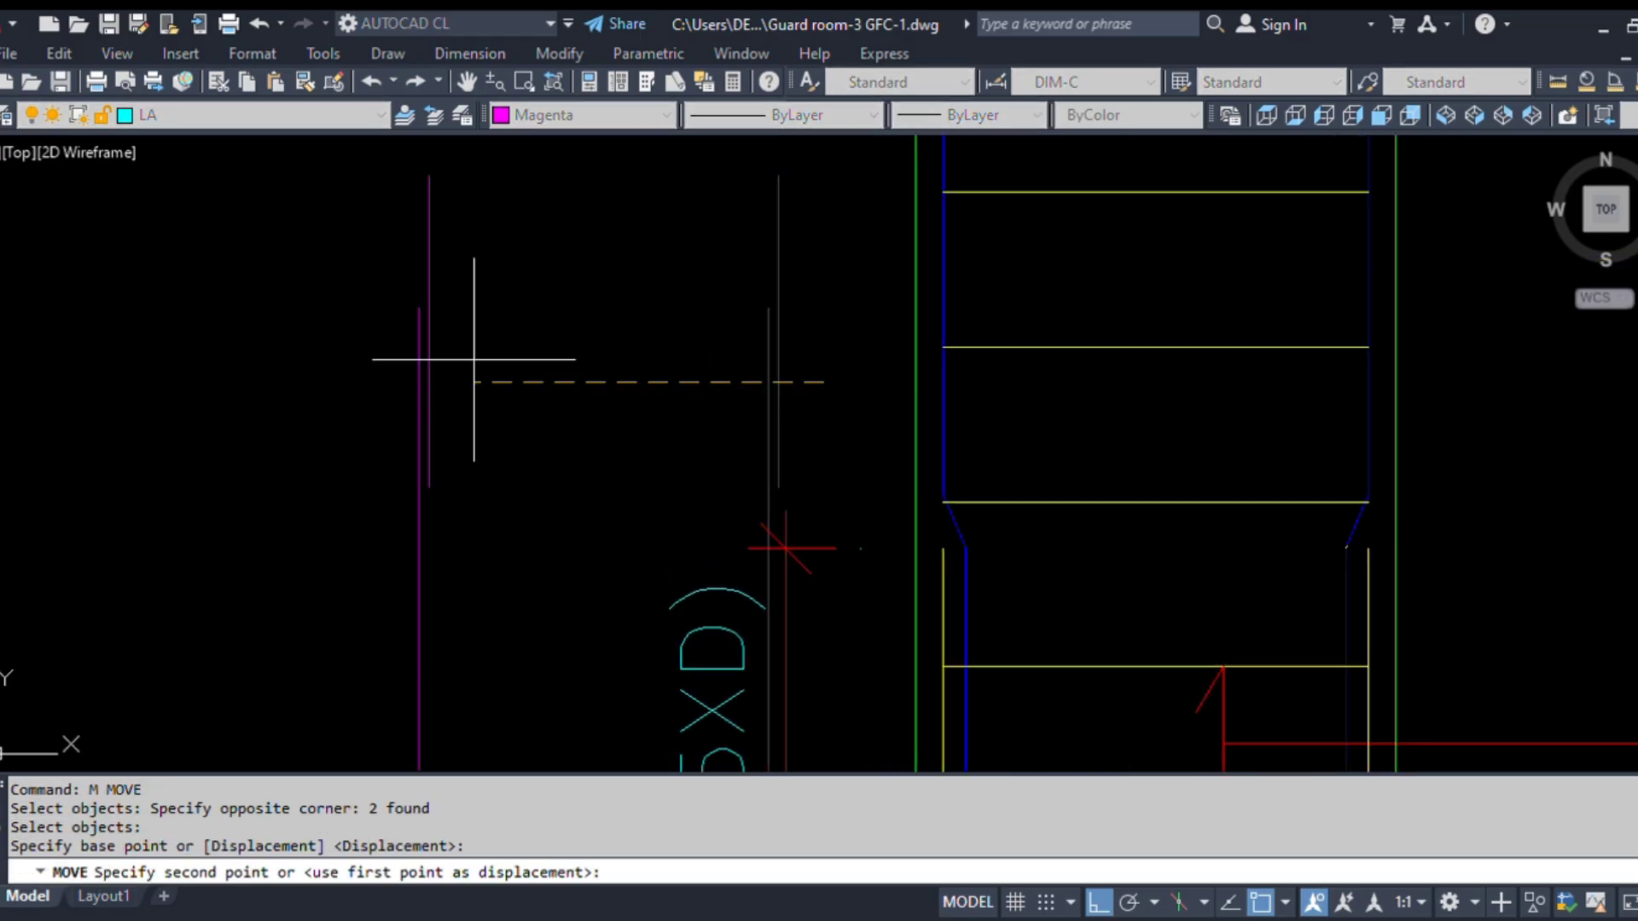
left_click(470, 358)
scroll(1028, 555, "up", 4)
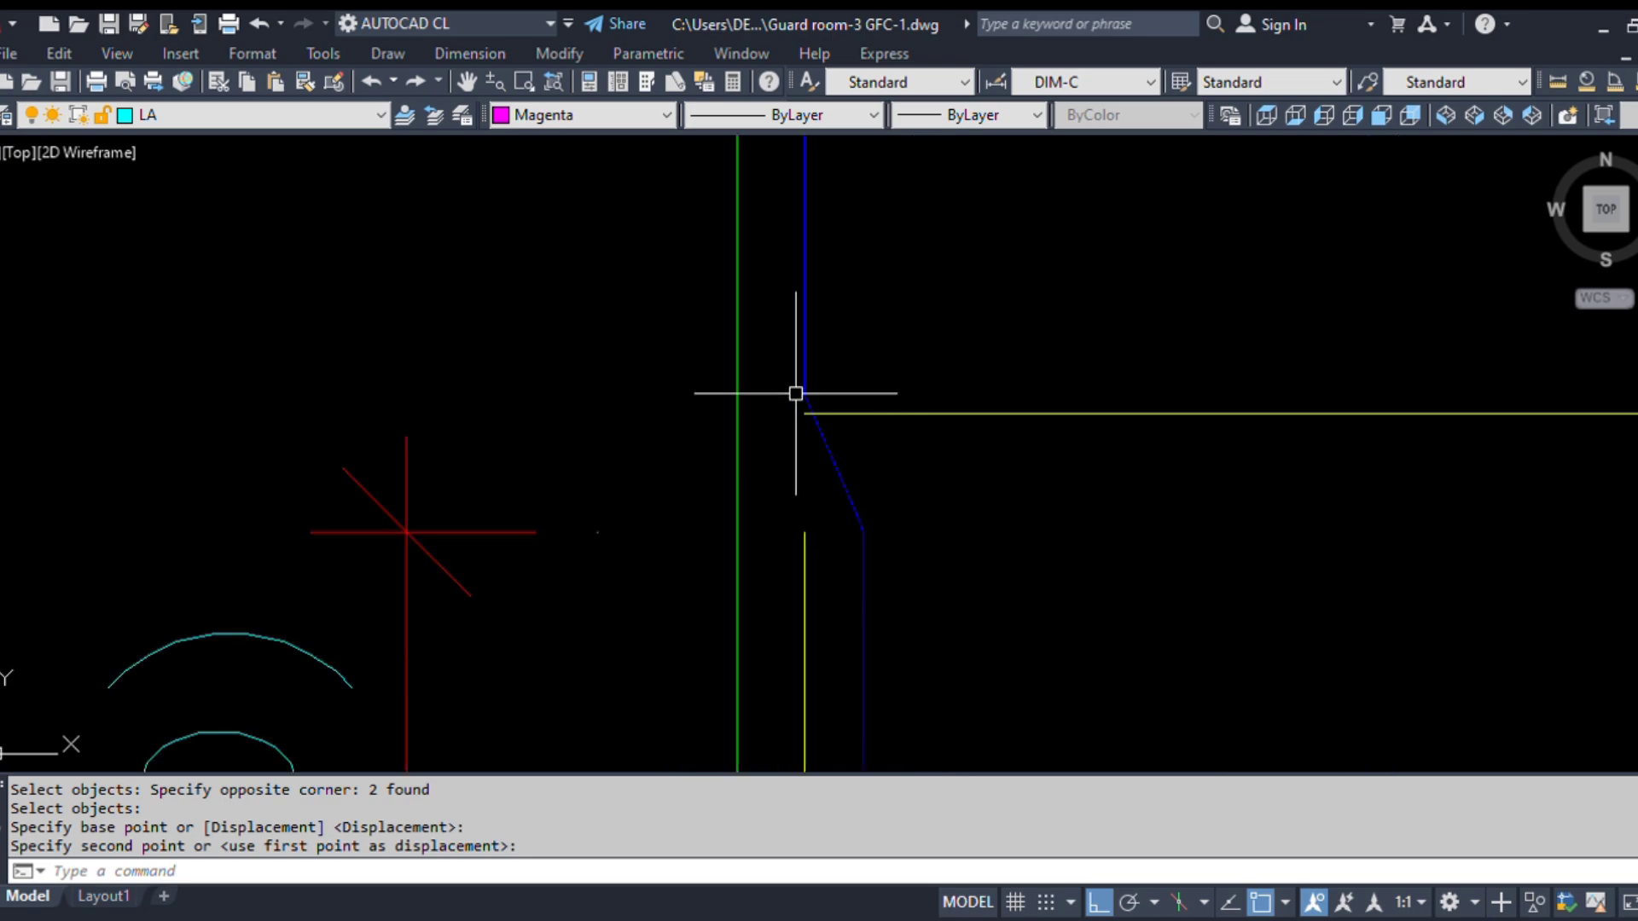
left_click(871, 667)
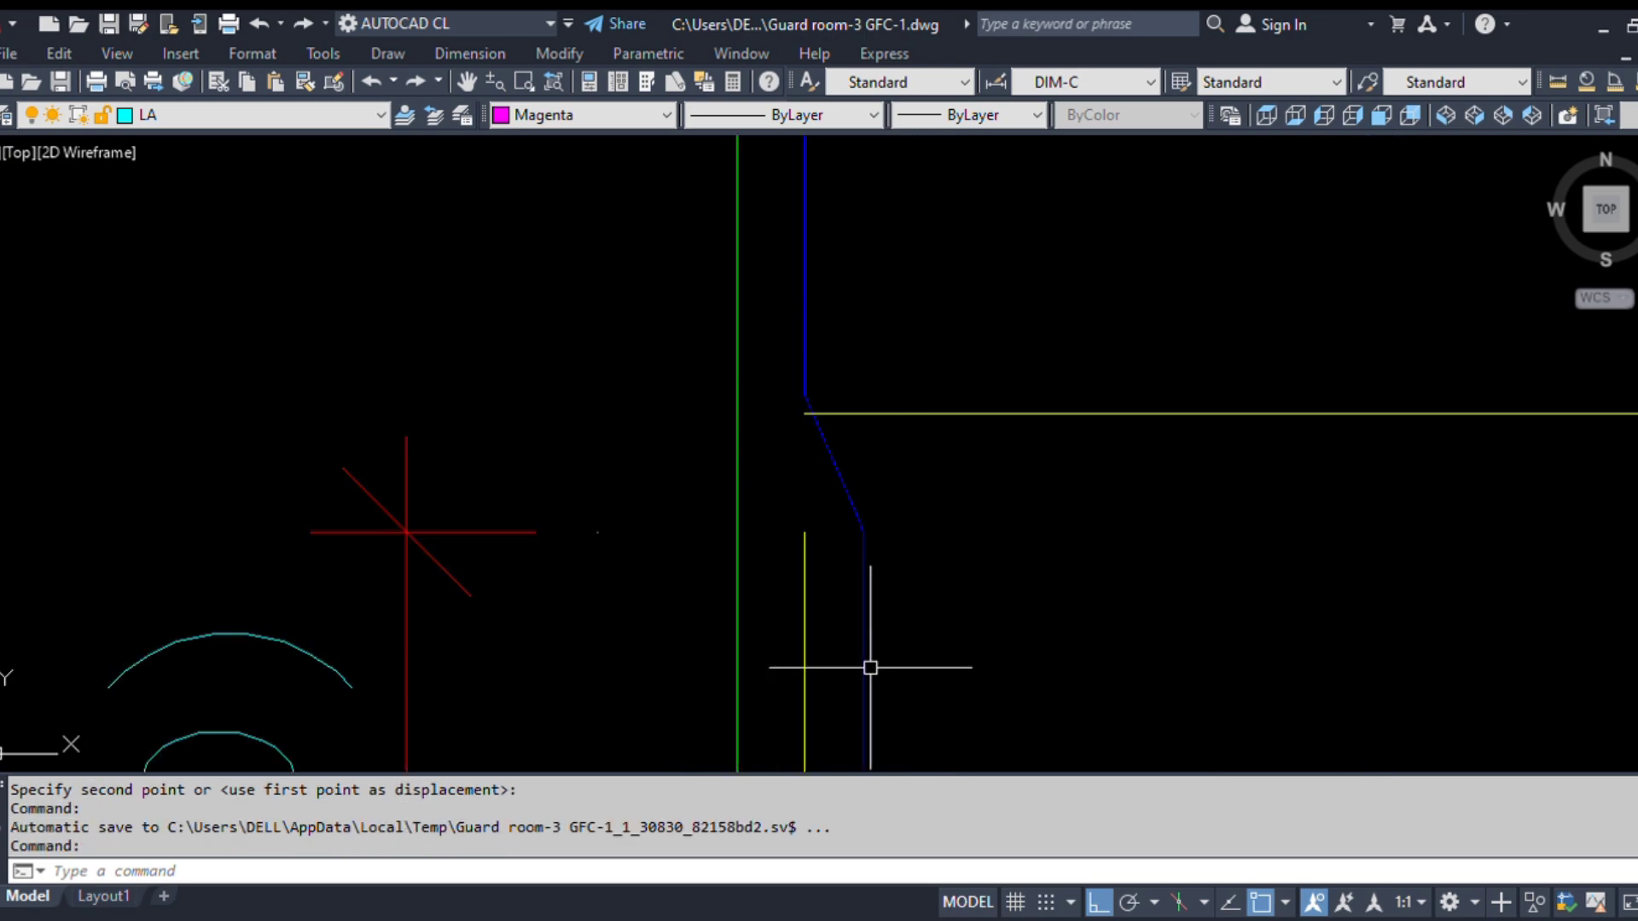
type("L")
key("Return")
left_click(804, 535)
scroll(835, 343, "up", 2)
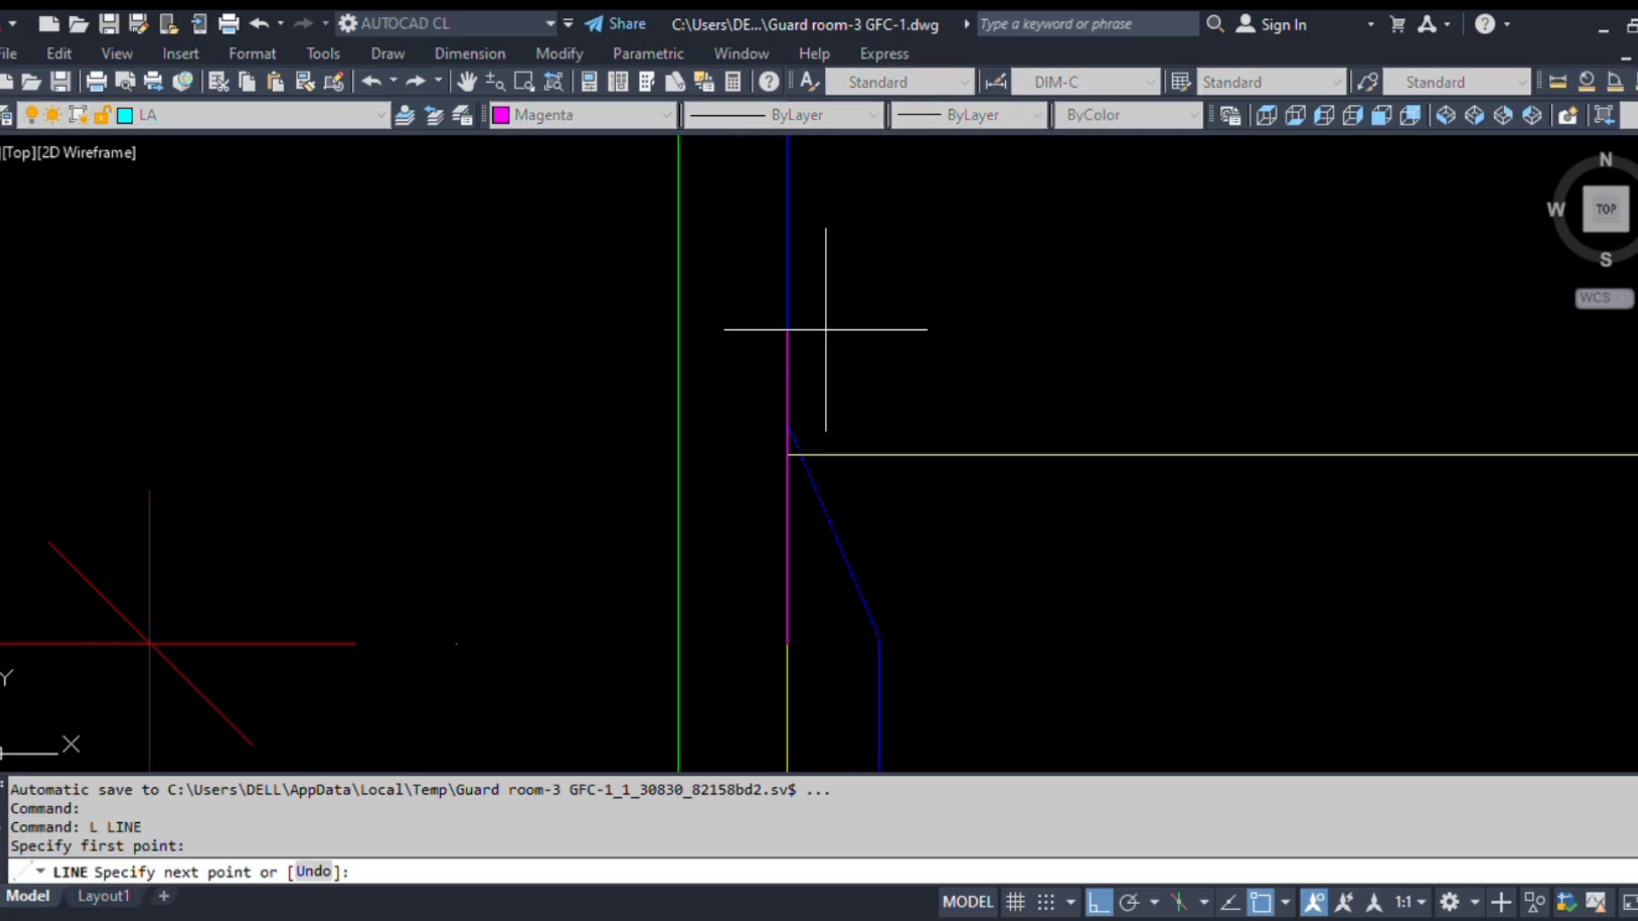
key("Return")
- Turn Ortho off and draw two diagonal lines crossing in an X beside the pair of vertical magenta polylines
scroll(813, 435, "down", 3)
scroll(737, 490, "down", 3)
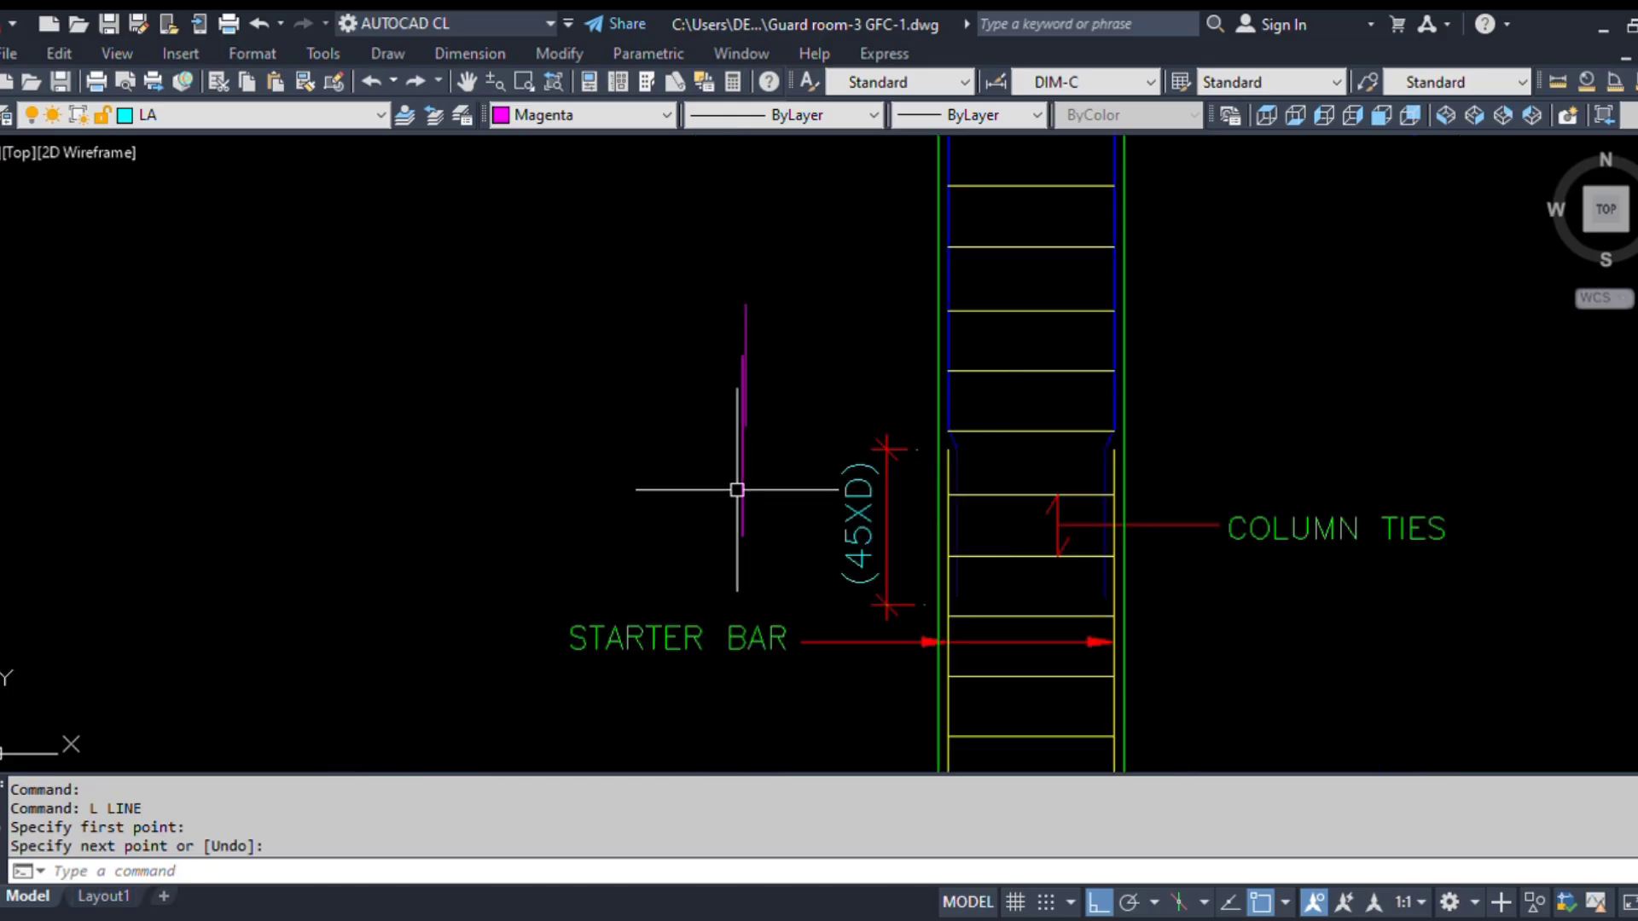
scroll(737, 489, "up", 2)
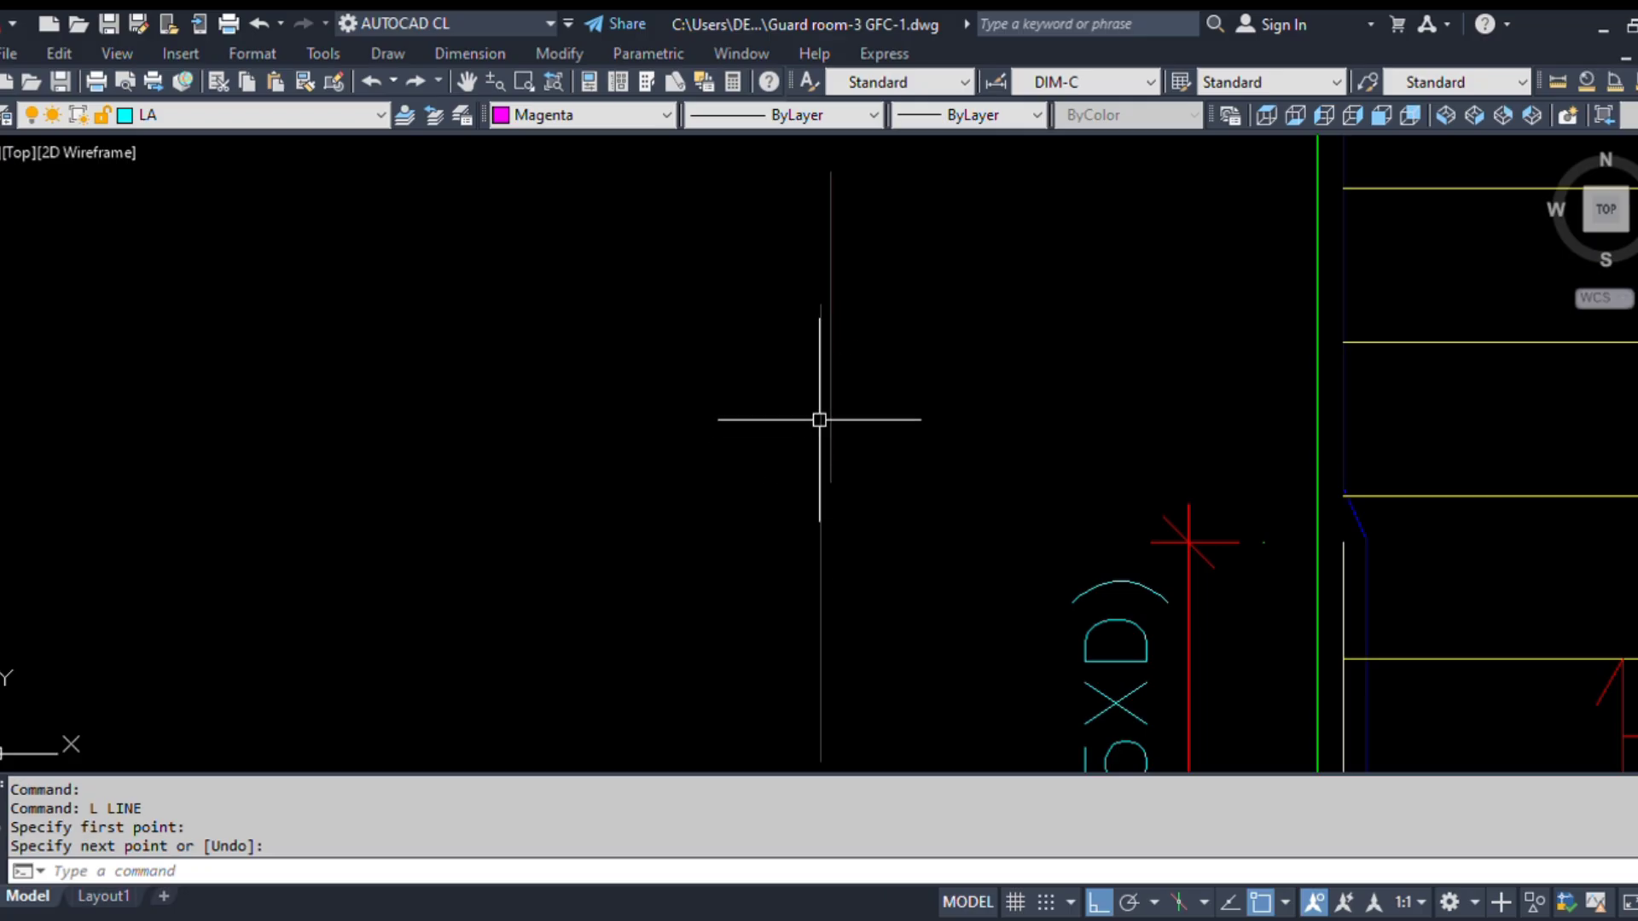
key("Return")
type("l")
key("Return")
left_click(671, 314)
key("F8")
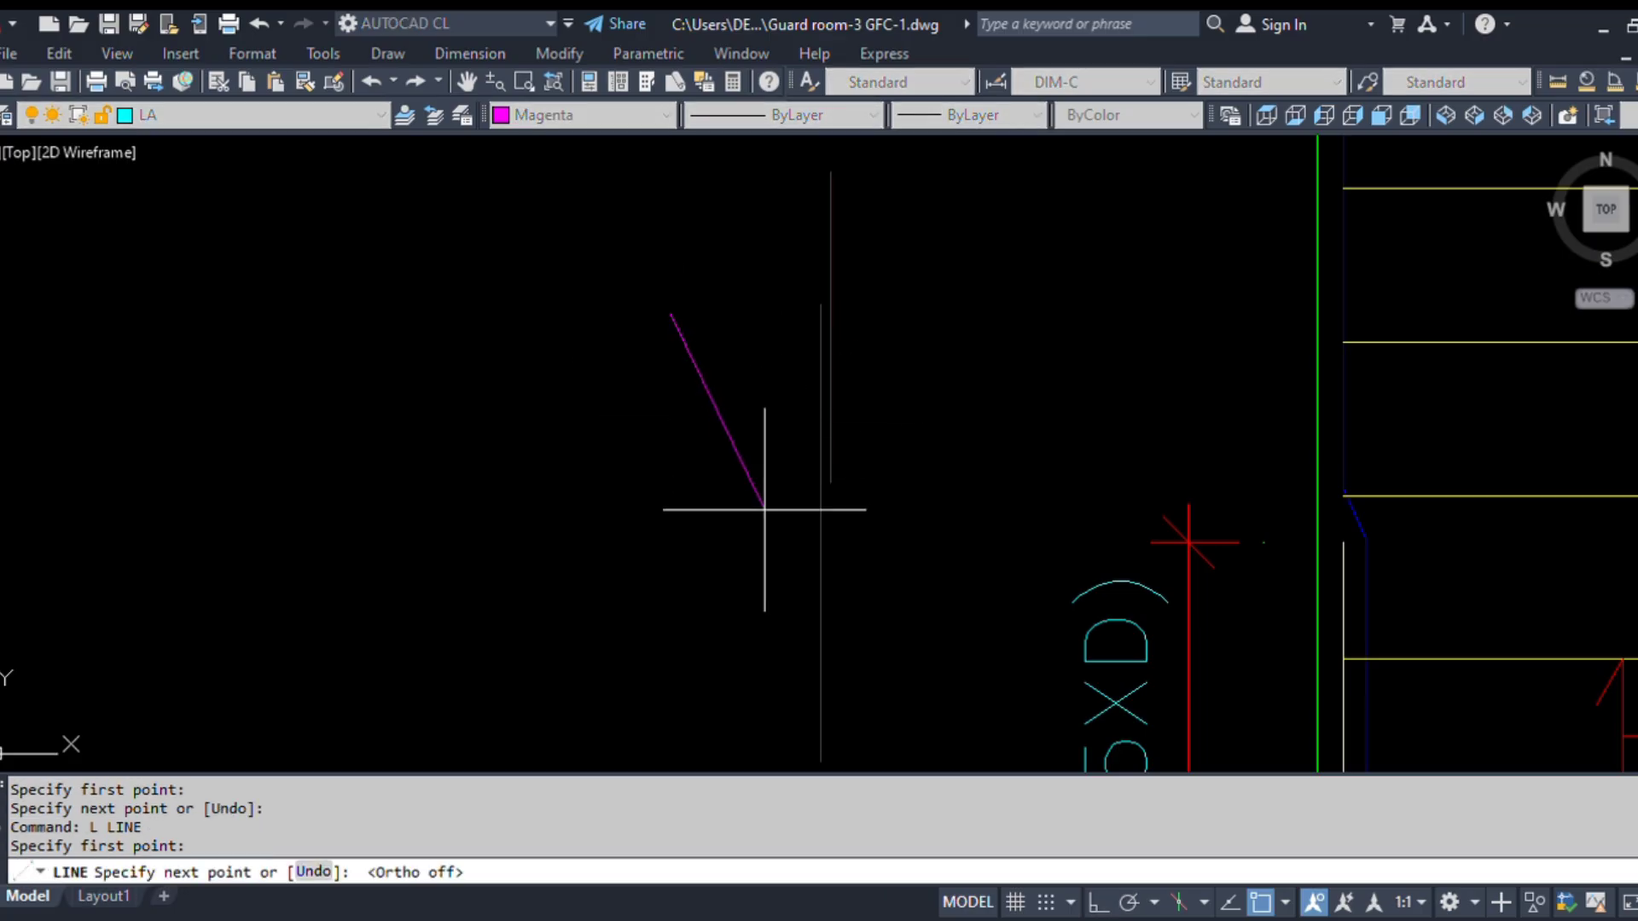
left_click(764, 509)
key("Return")
key("Return")
left_click(754, 373)
left_click(618, 517)
key("Return")
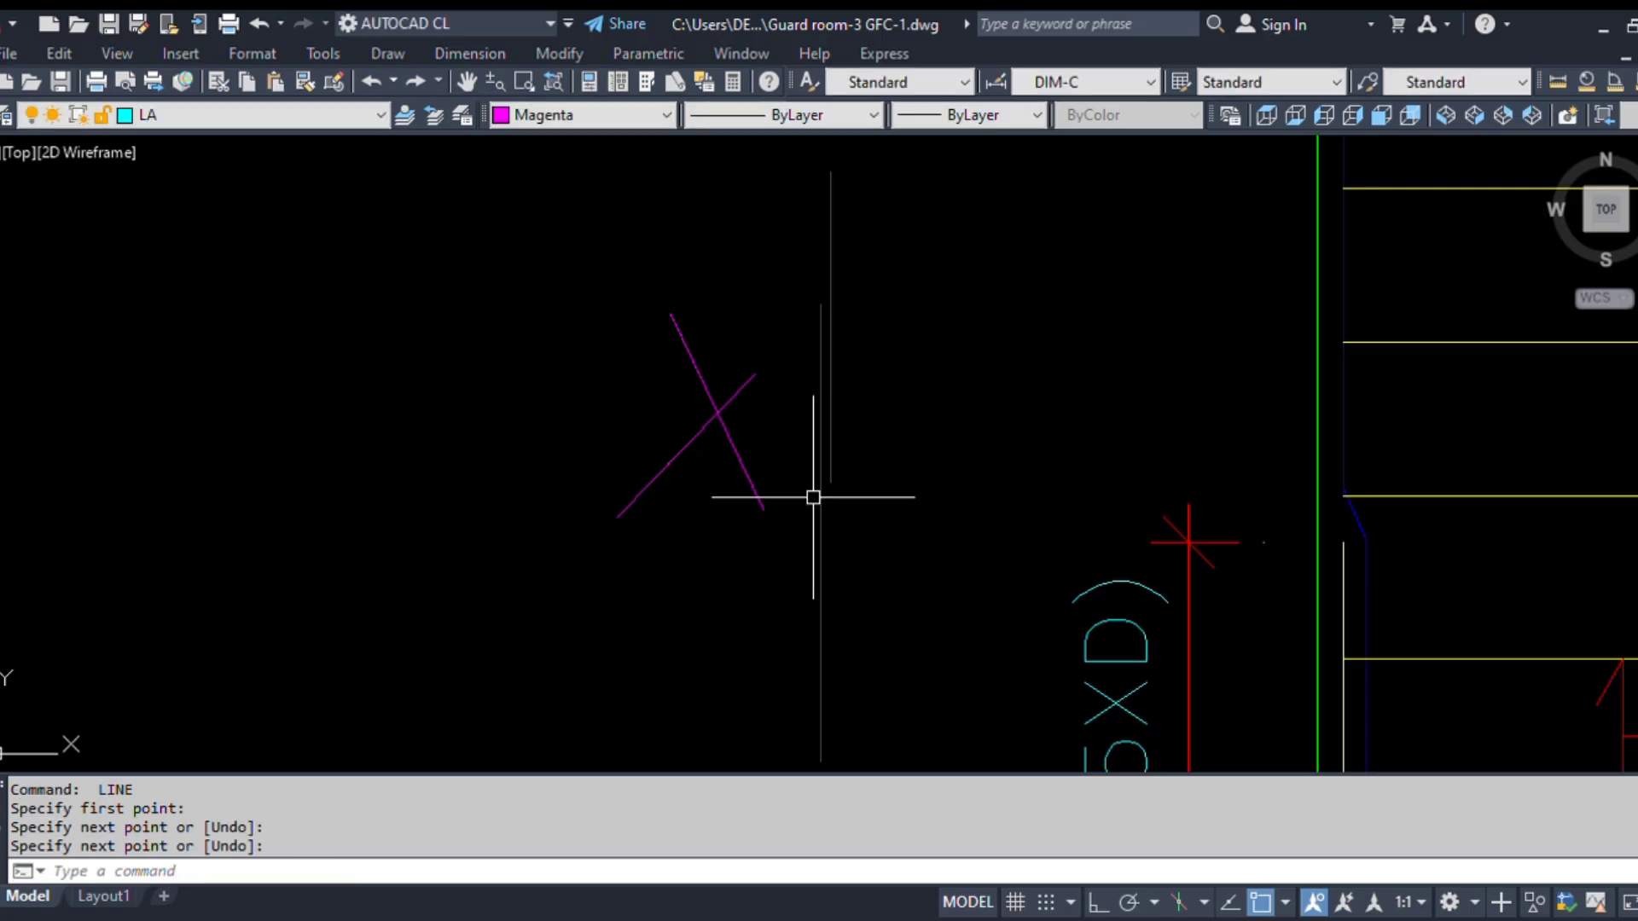
- Examine the (45XD) lap zone of the footing column and compare it with the typical column elevation around the floor beam
scroll(731, 442, "down", 3)
scroll(878, 446, "up", 3)
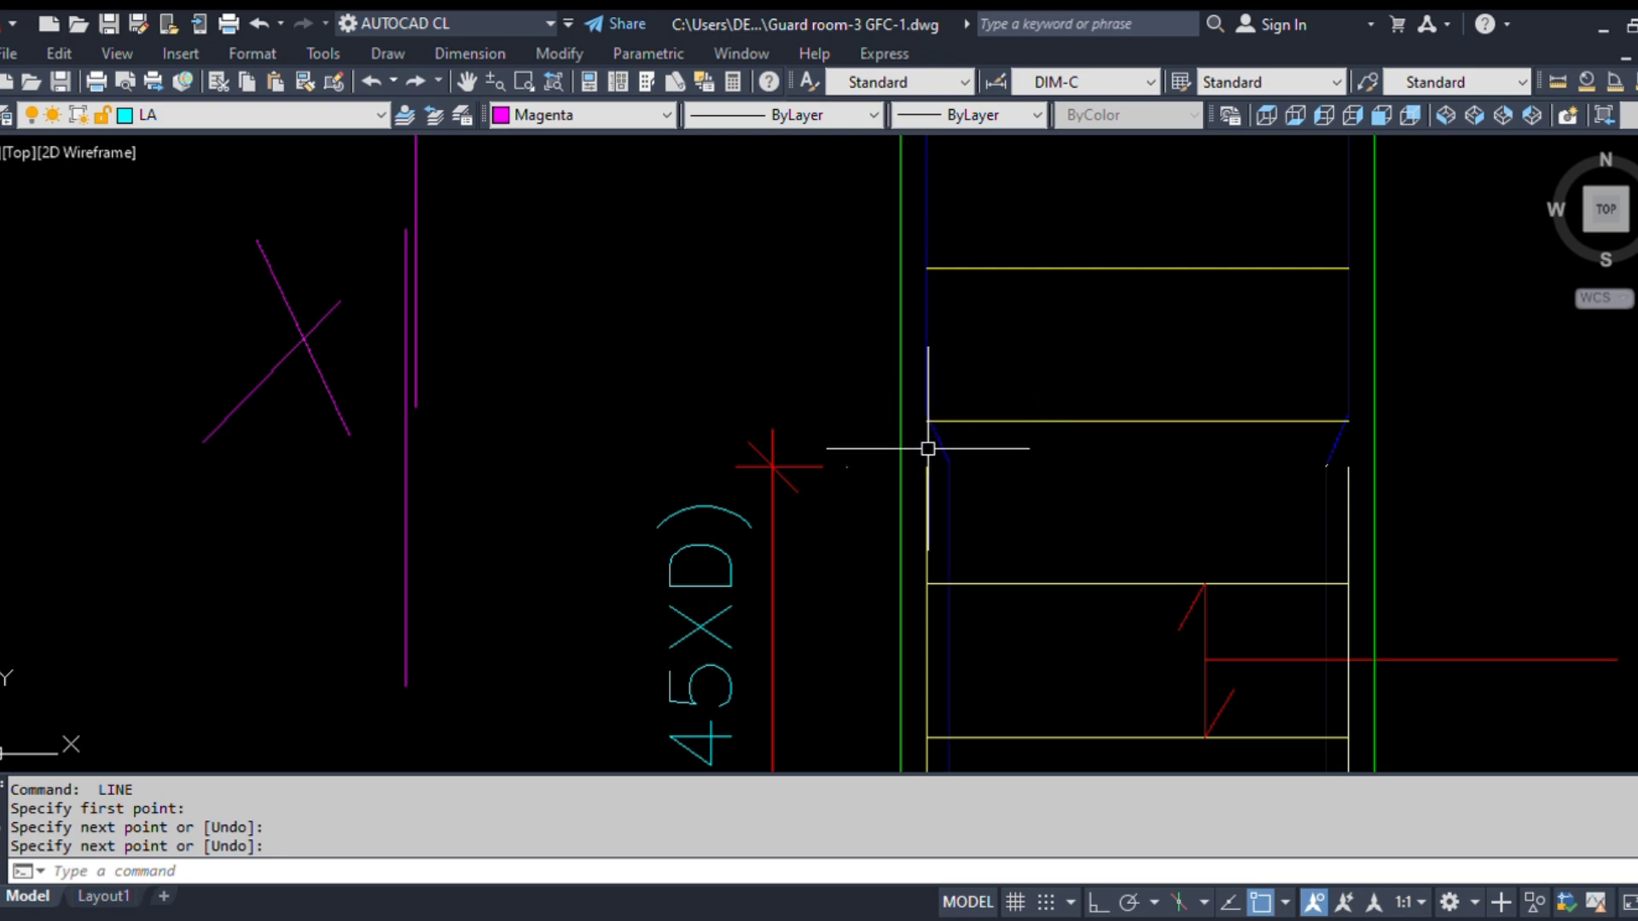
scroll(928, 447, "up", 4)
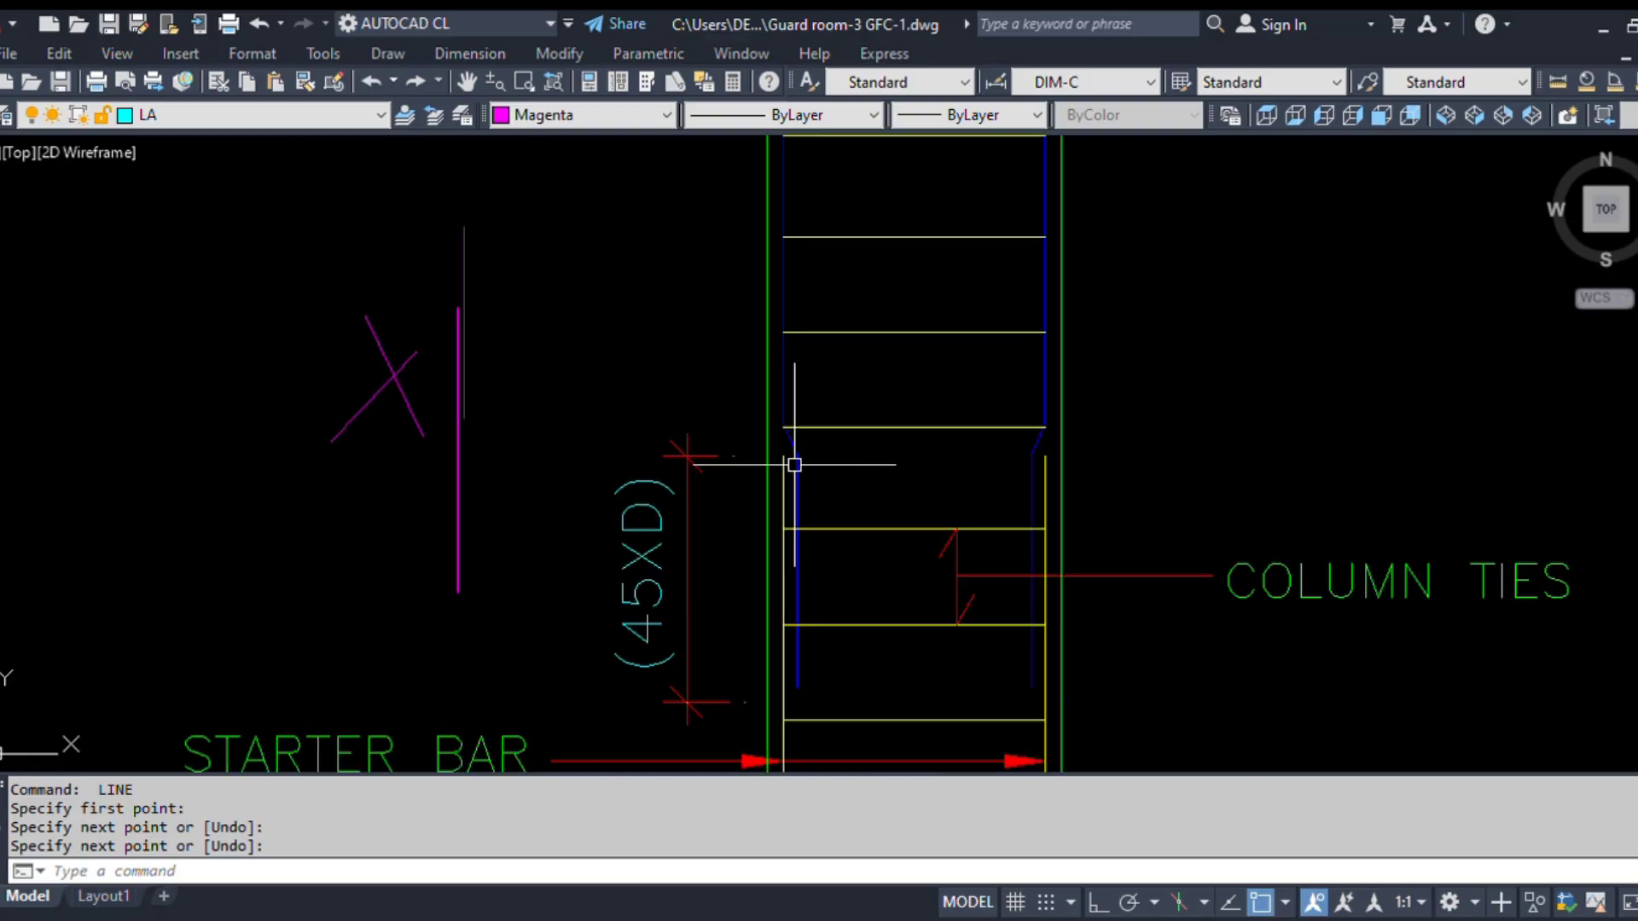
scroll(790, 464, "down", 5)
scroll(708, 453, "down", 8)
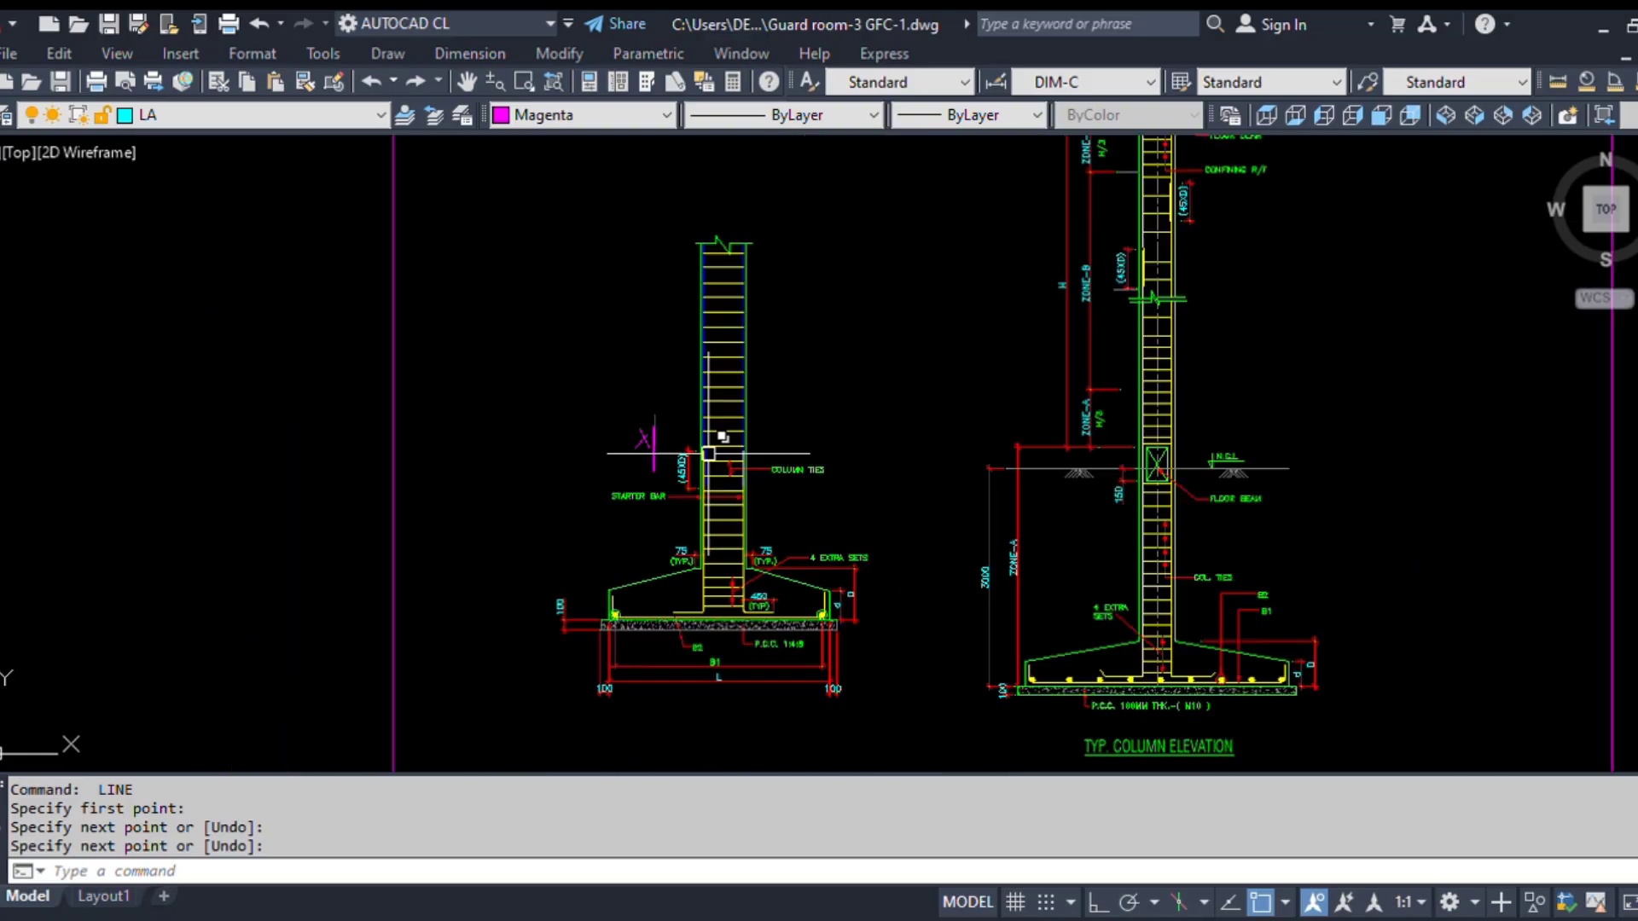
scroll(1289, 589, "up", 2)
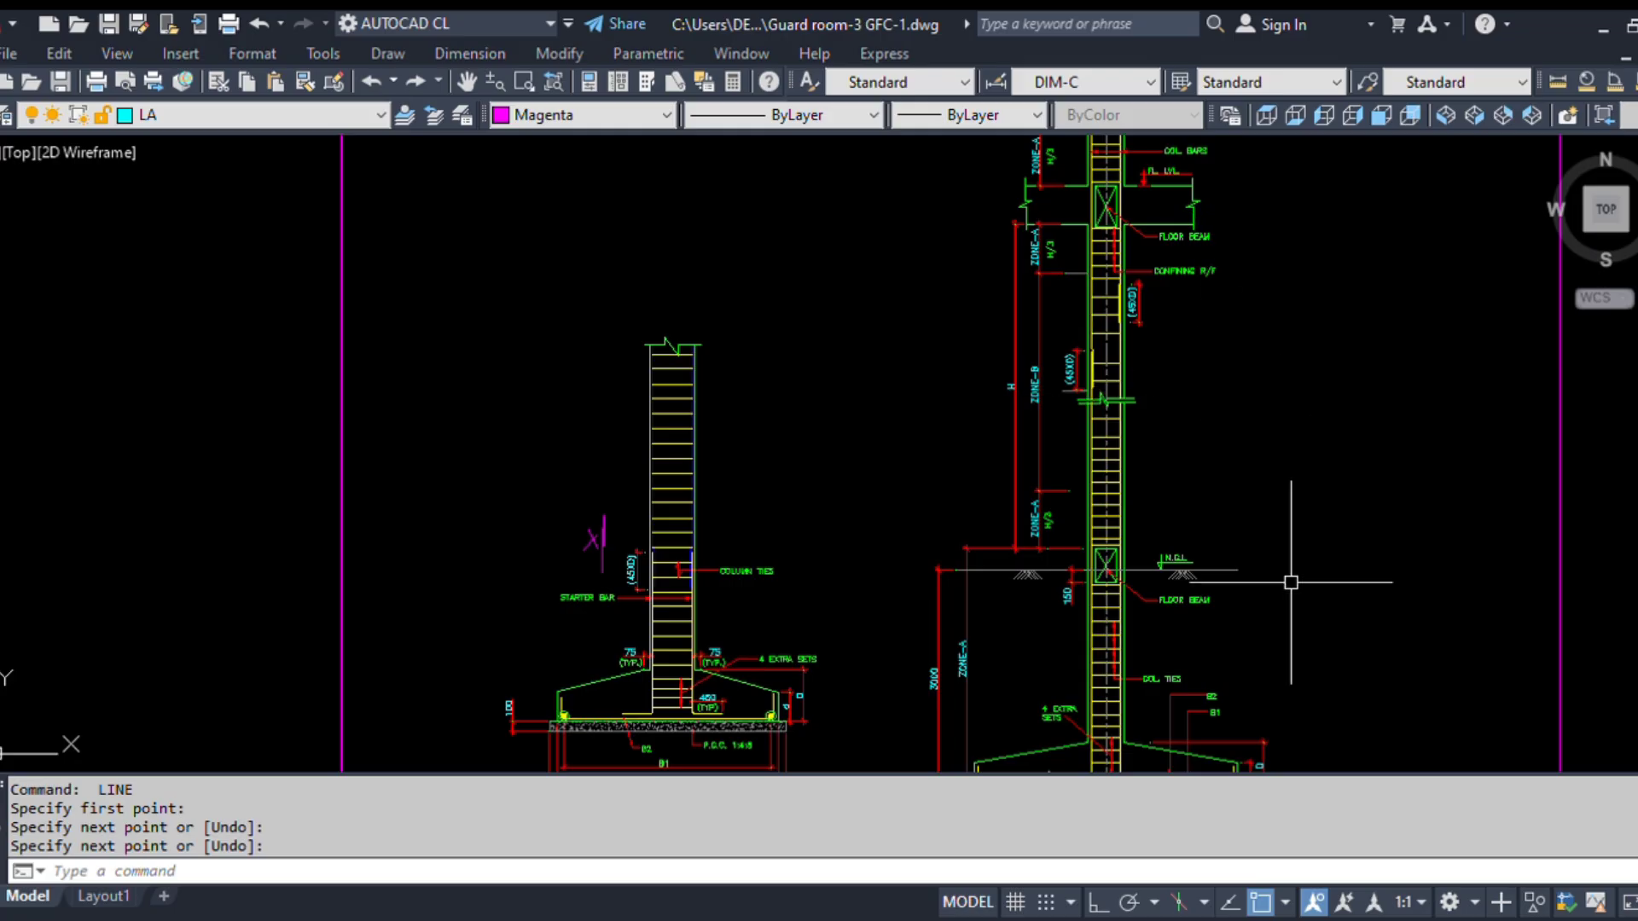
scroll(1286, 577, "up", 1)
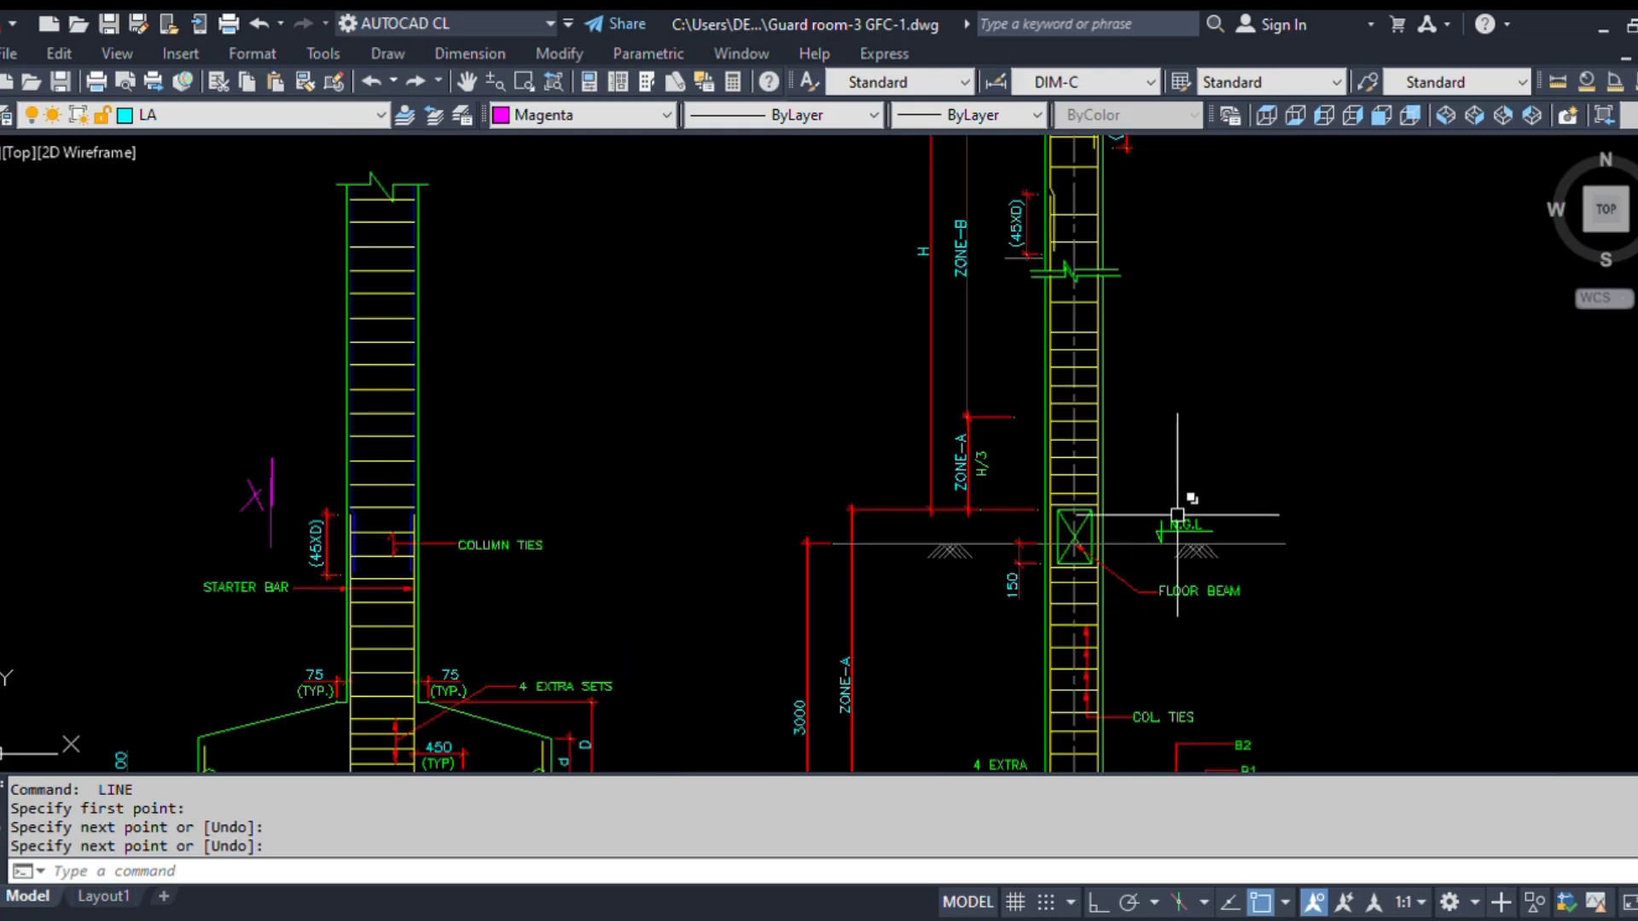
- Compare the footing column's (45XD) starter-bar lap with the typical column elevation from N.G.L. up to the upper floor beam
scroll(314, 597, "up", 2)
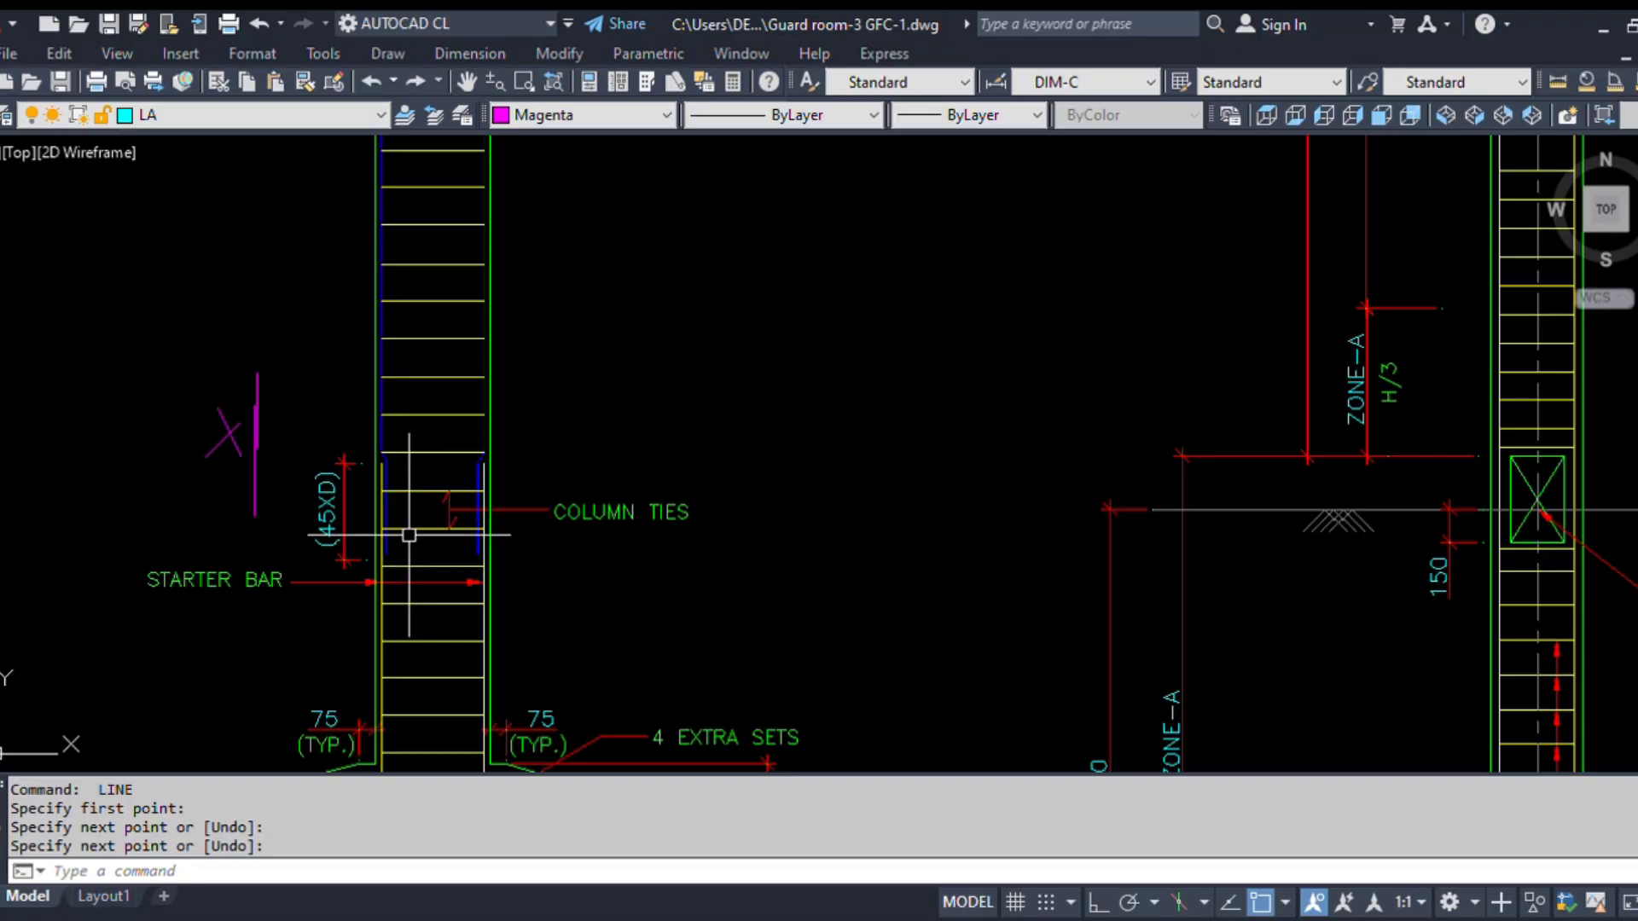
scroll(452, 503, "down", 2)
middle_click_drag(1185, 615, 1115, 620)
middle_click_drag(1075, 524, 1074, 680)
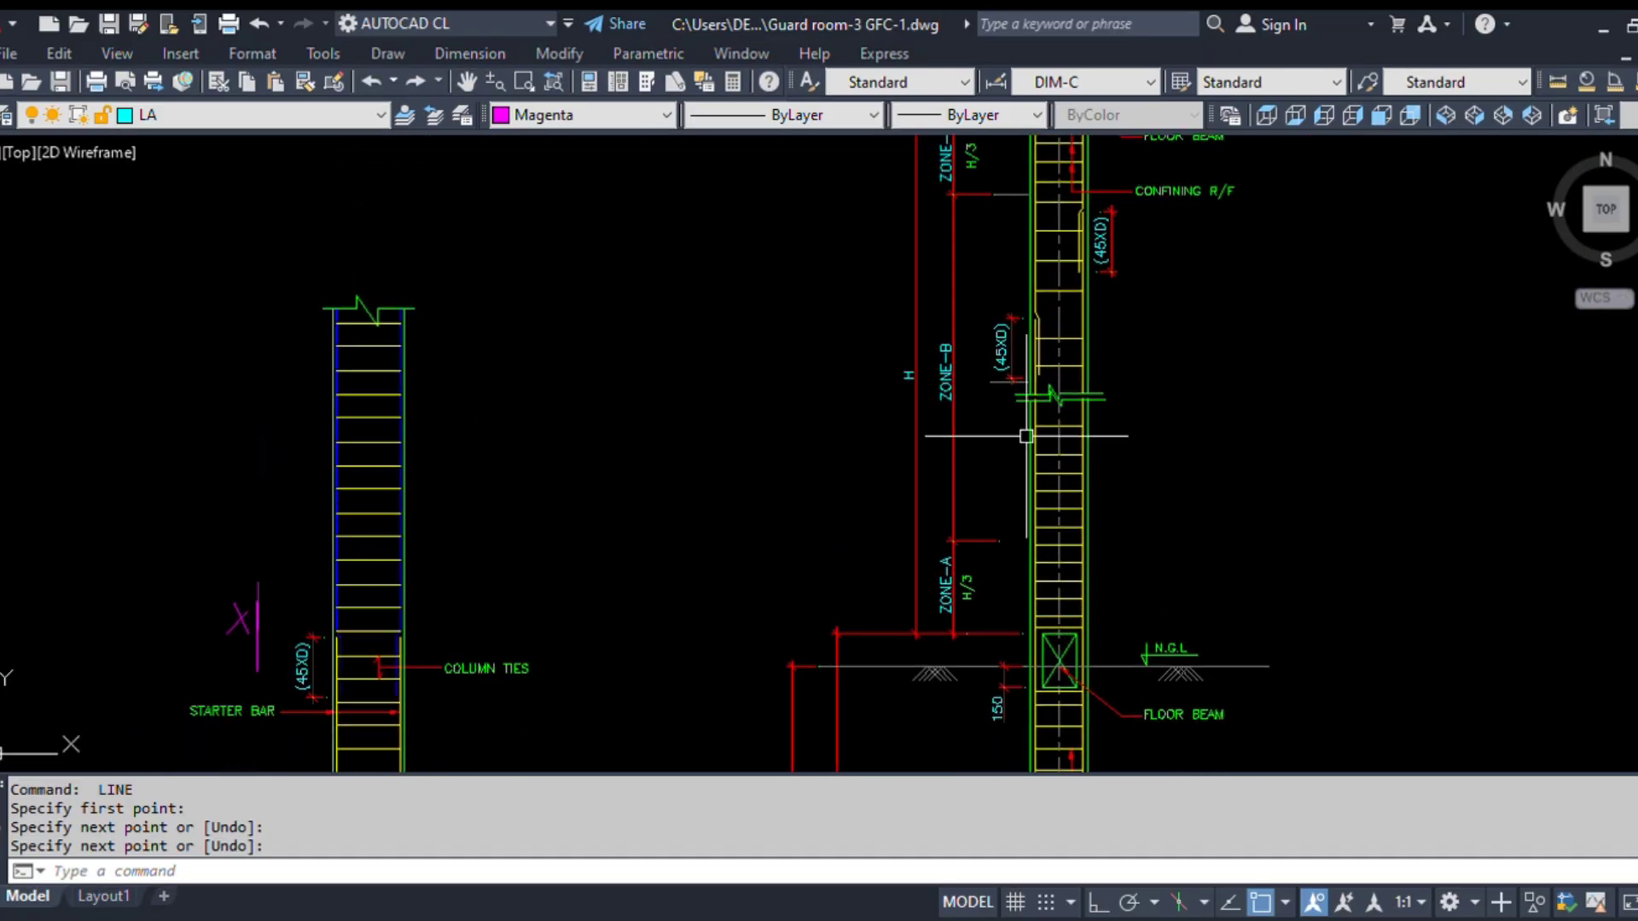
middle_click_drag(1027, 432, 1027, 566)
middle_click_drag(1155, 494, 1141, 548)
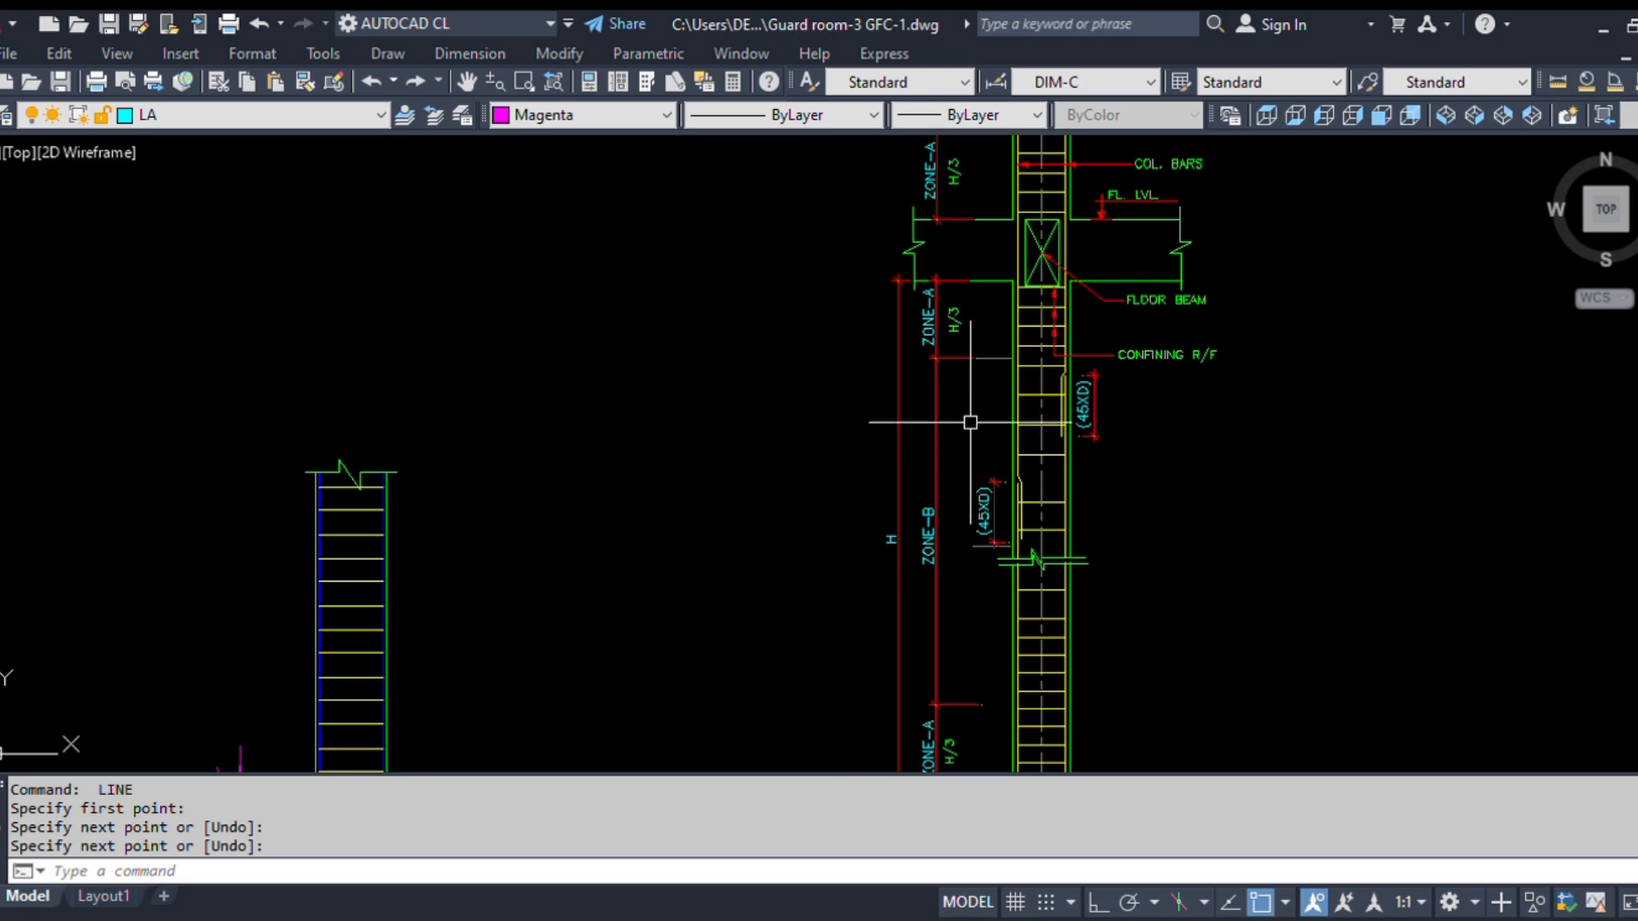
scroll(969, 420, "down", 4)
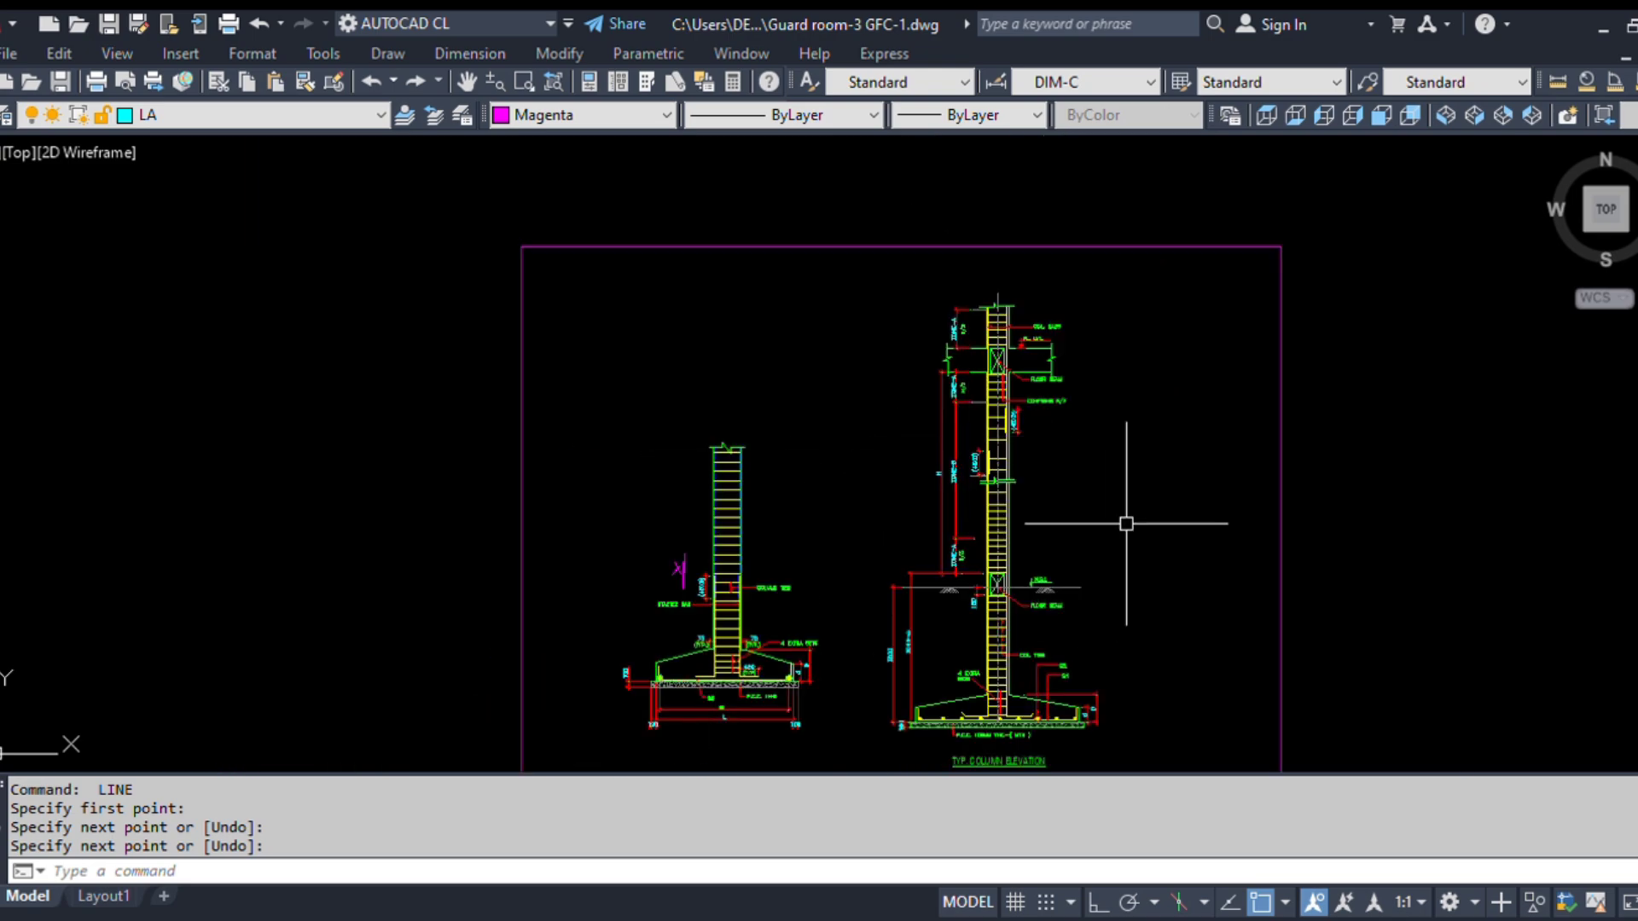
scroll(1053, 430, "up", 2)
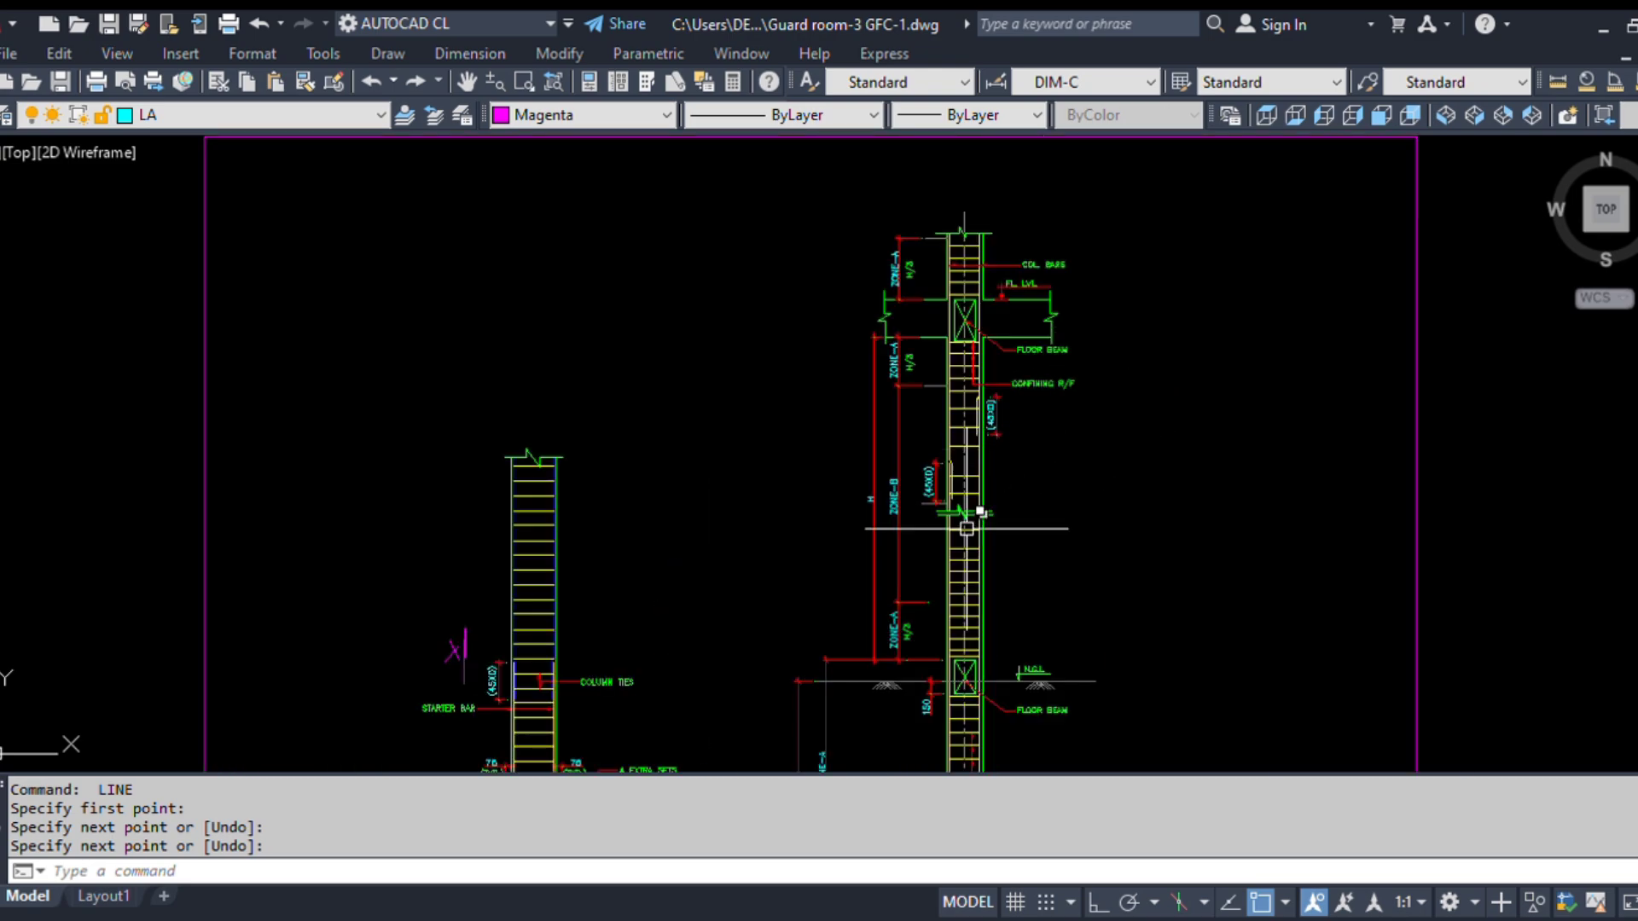
- Examine the H/3 Zone-A lengths next to both floor beams and the staggered (45XD) bar laps within Zone-B
scroll(917, 360, "up", 4)
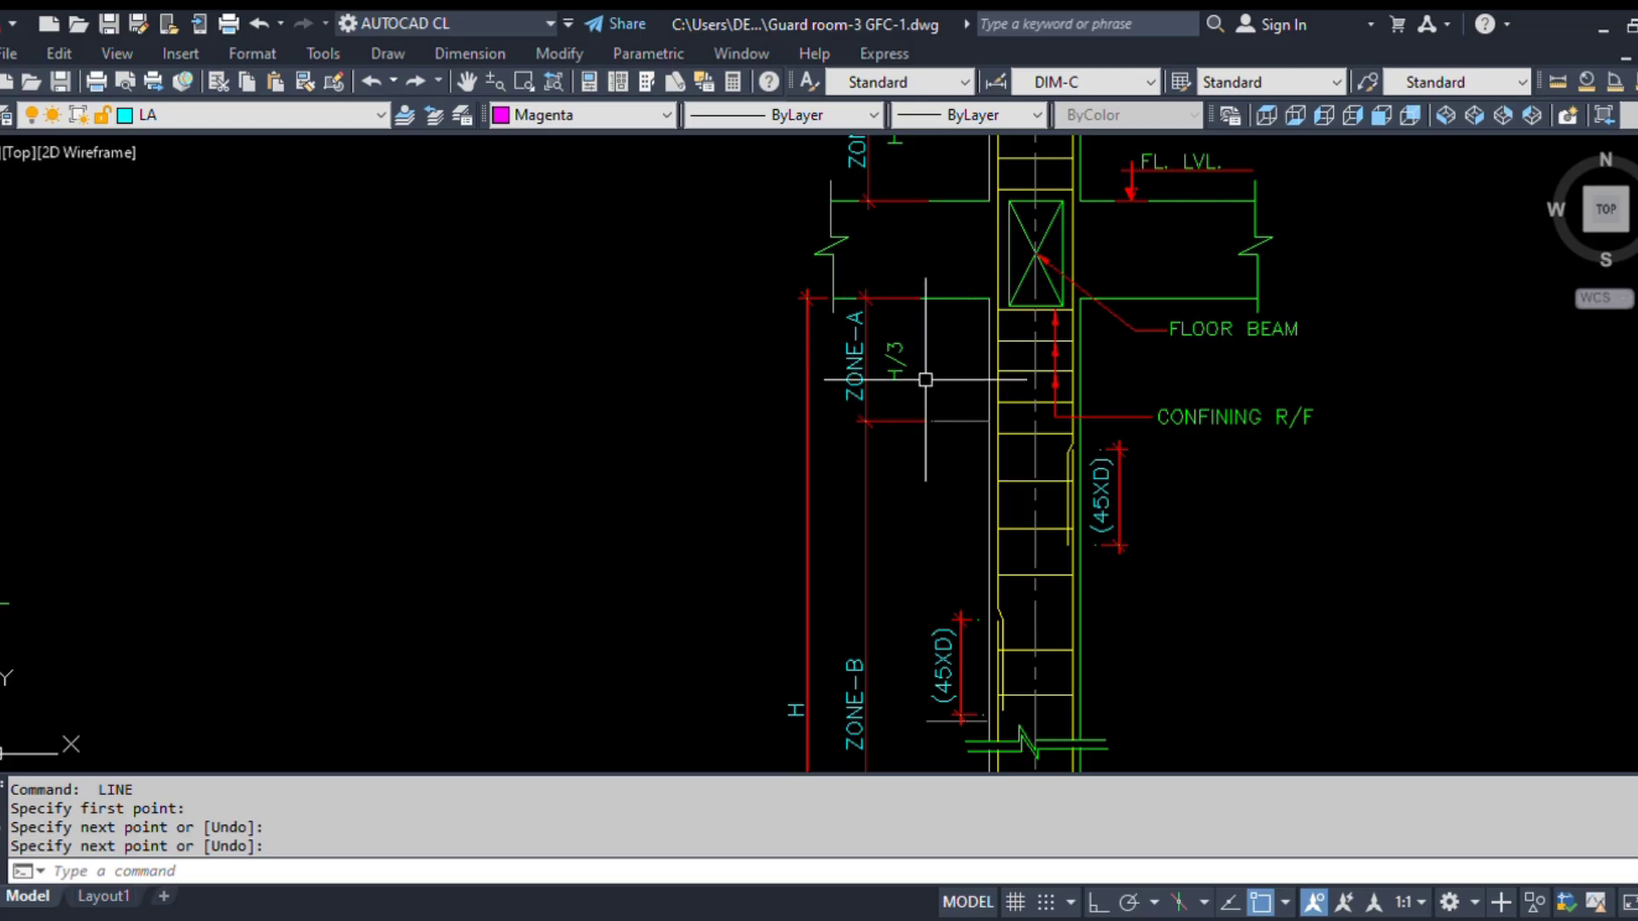
scroll(926, 380, "down", 4)
scroll(921, 596, "up", 4)
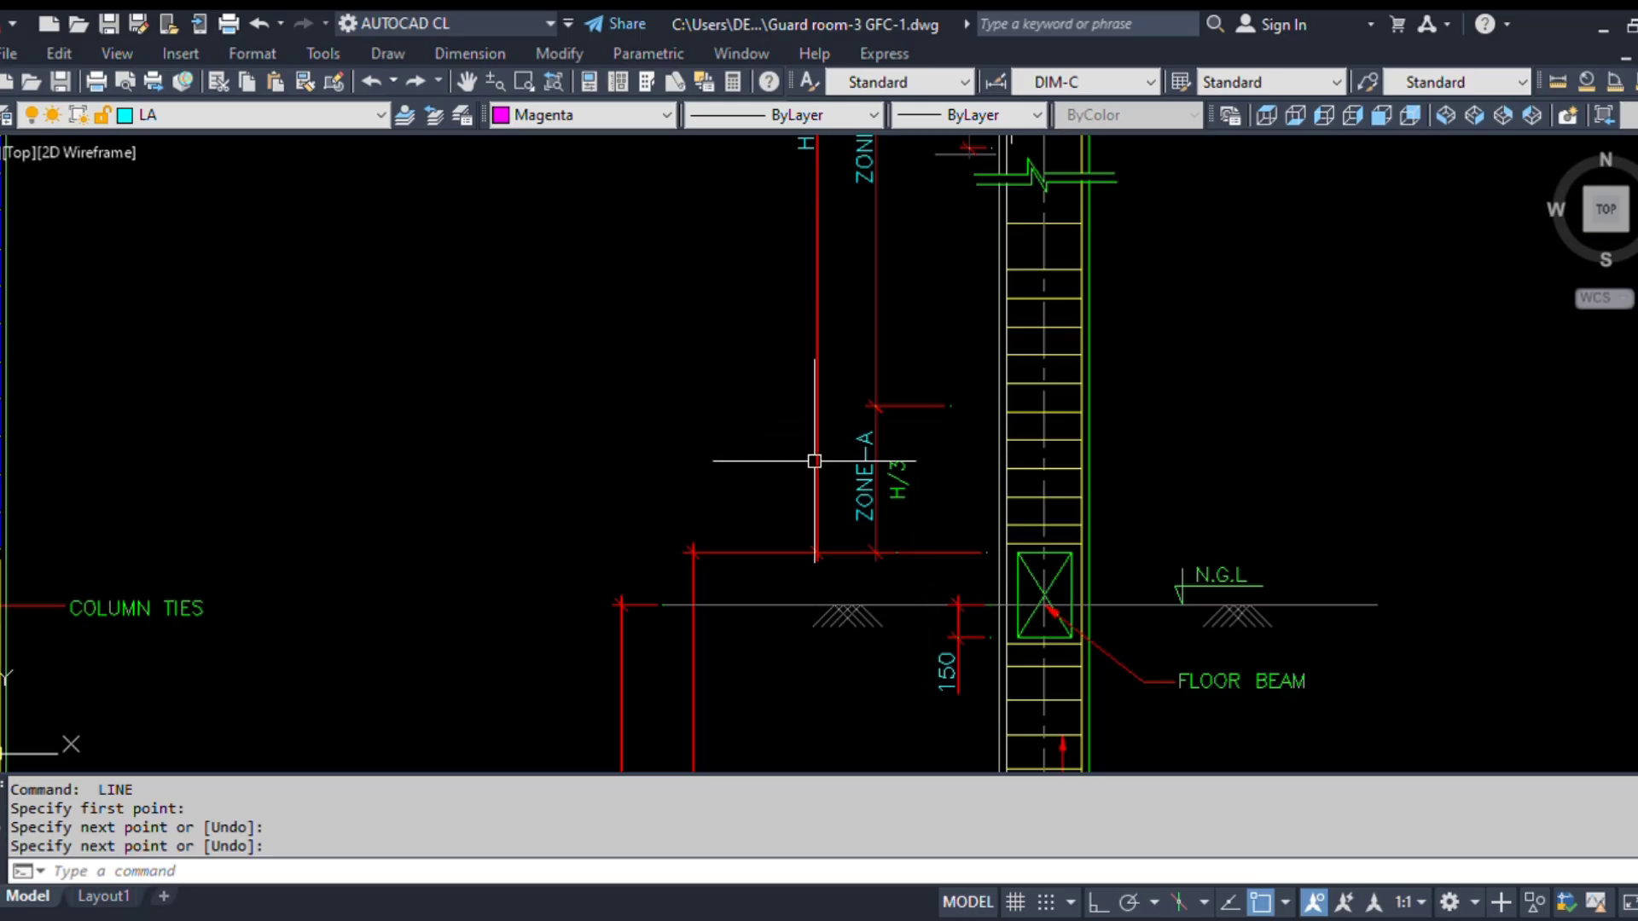
scroll(896, 538, "down", 3)
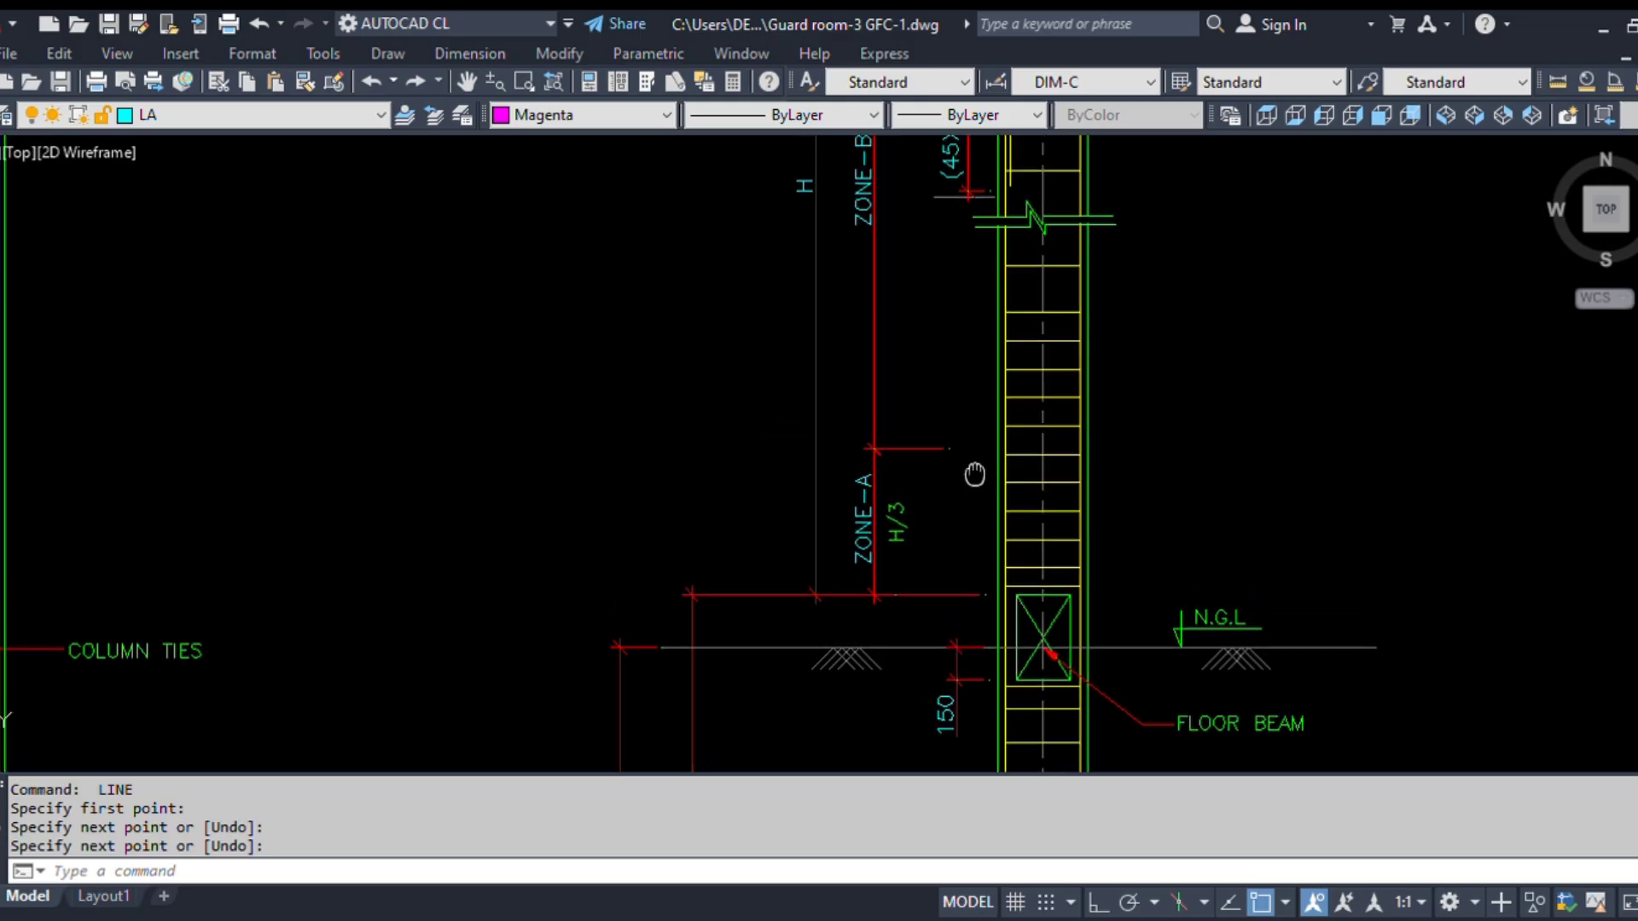
middle_click_drag(929, 384, 929, 469)
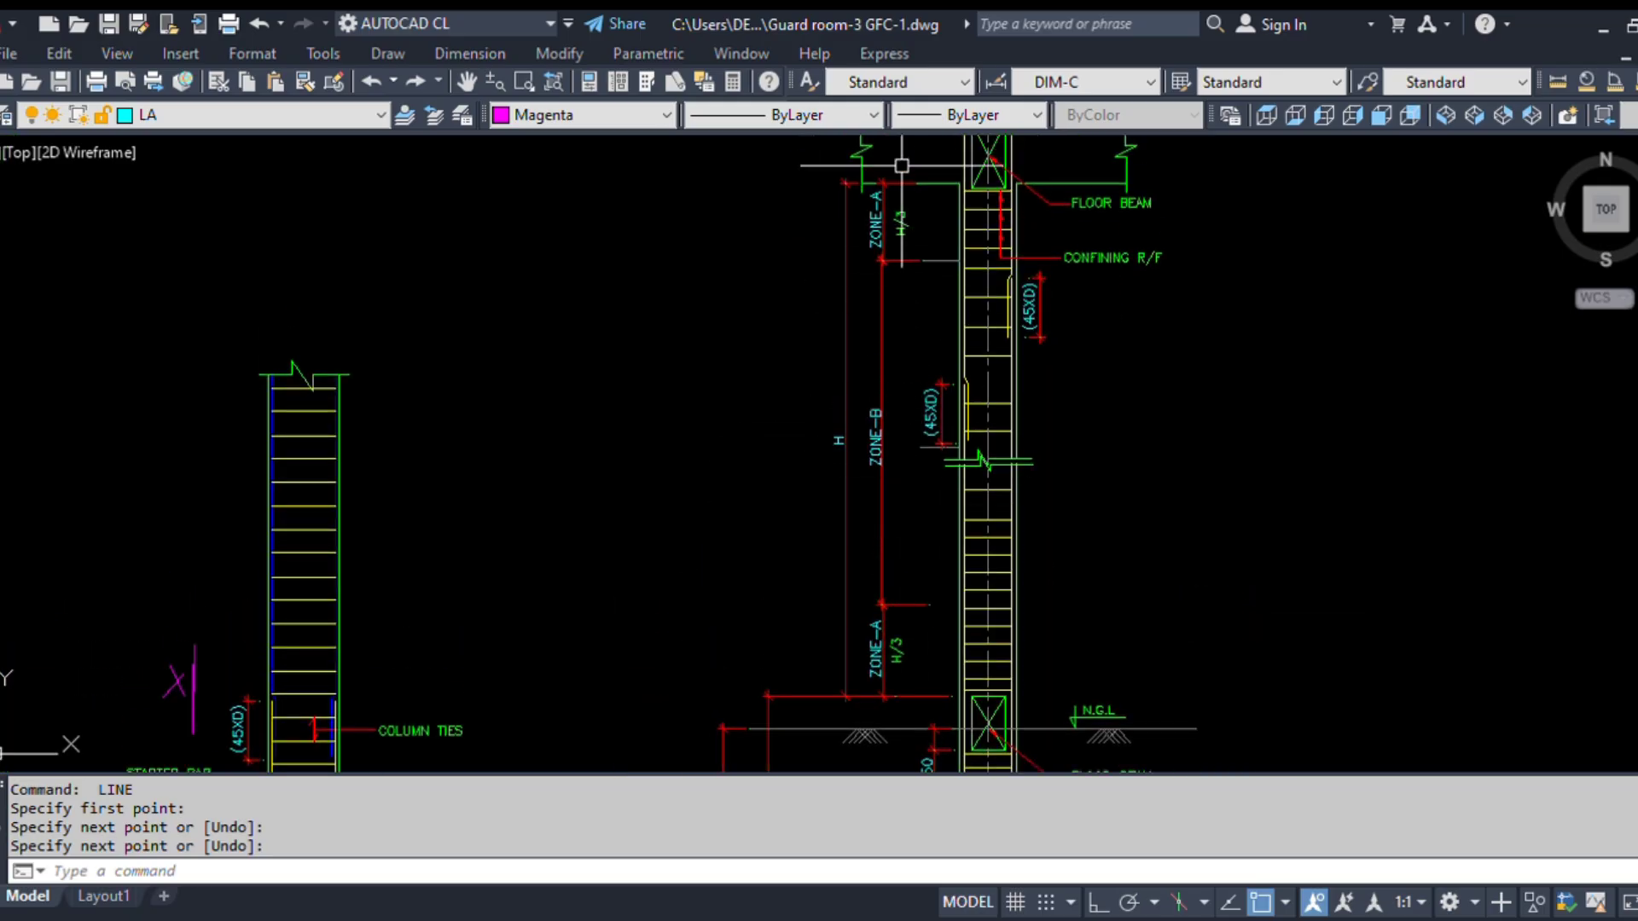
scroll(900, 200, "up", 4)
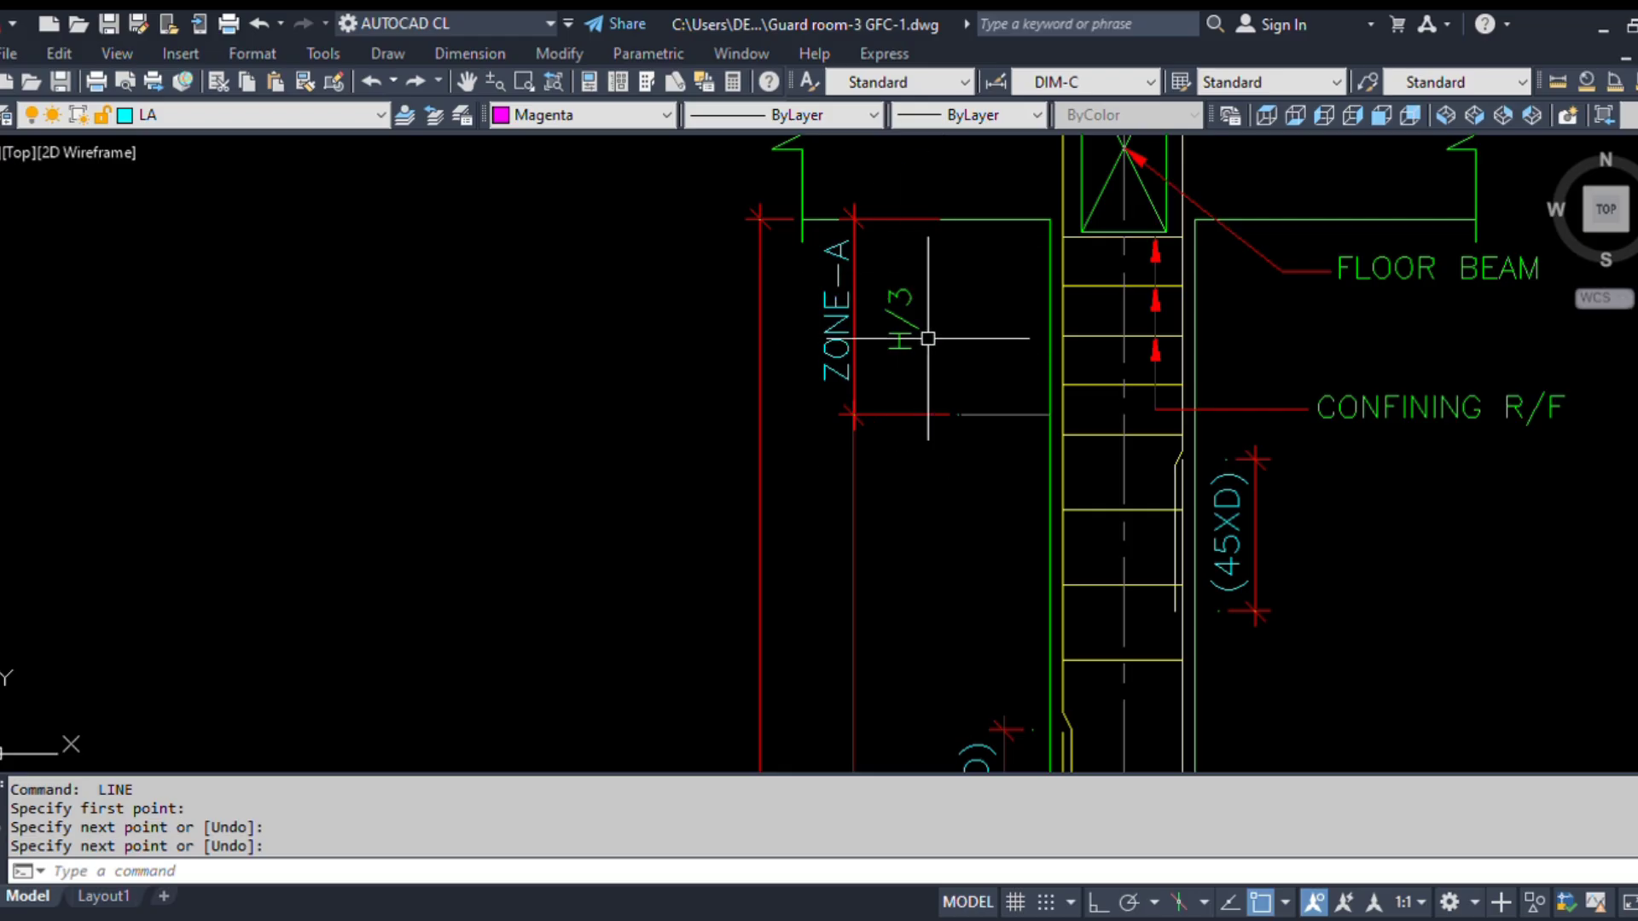
scroll(940, 339, "down", 6)
scroll(980, 523, "up", 5)
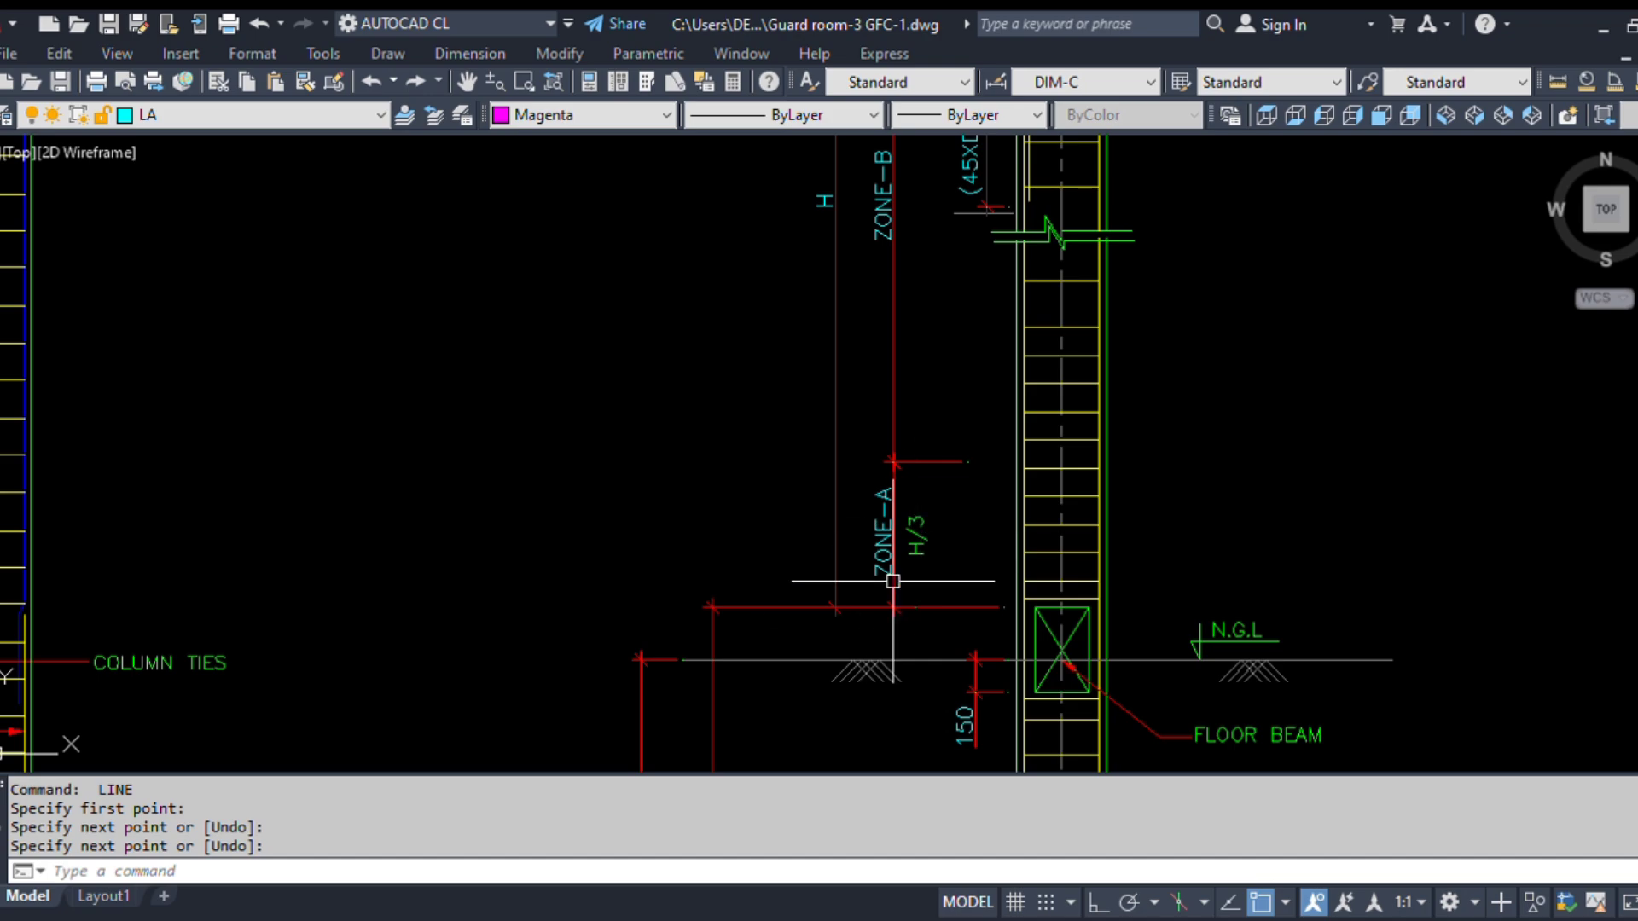
mouse_move(945, 416)
middle_mouse_down()
mouse_move(960, 629)
mouse_move(979, 556)
middle_mouse_up()
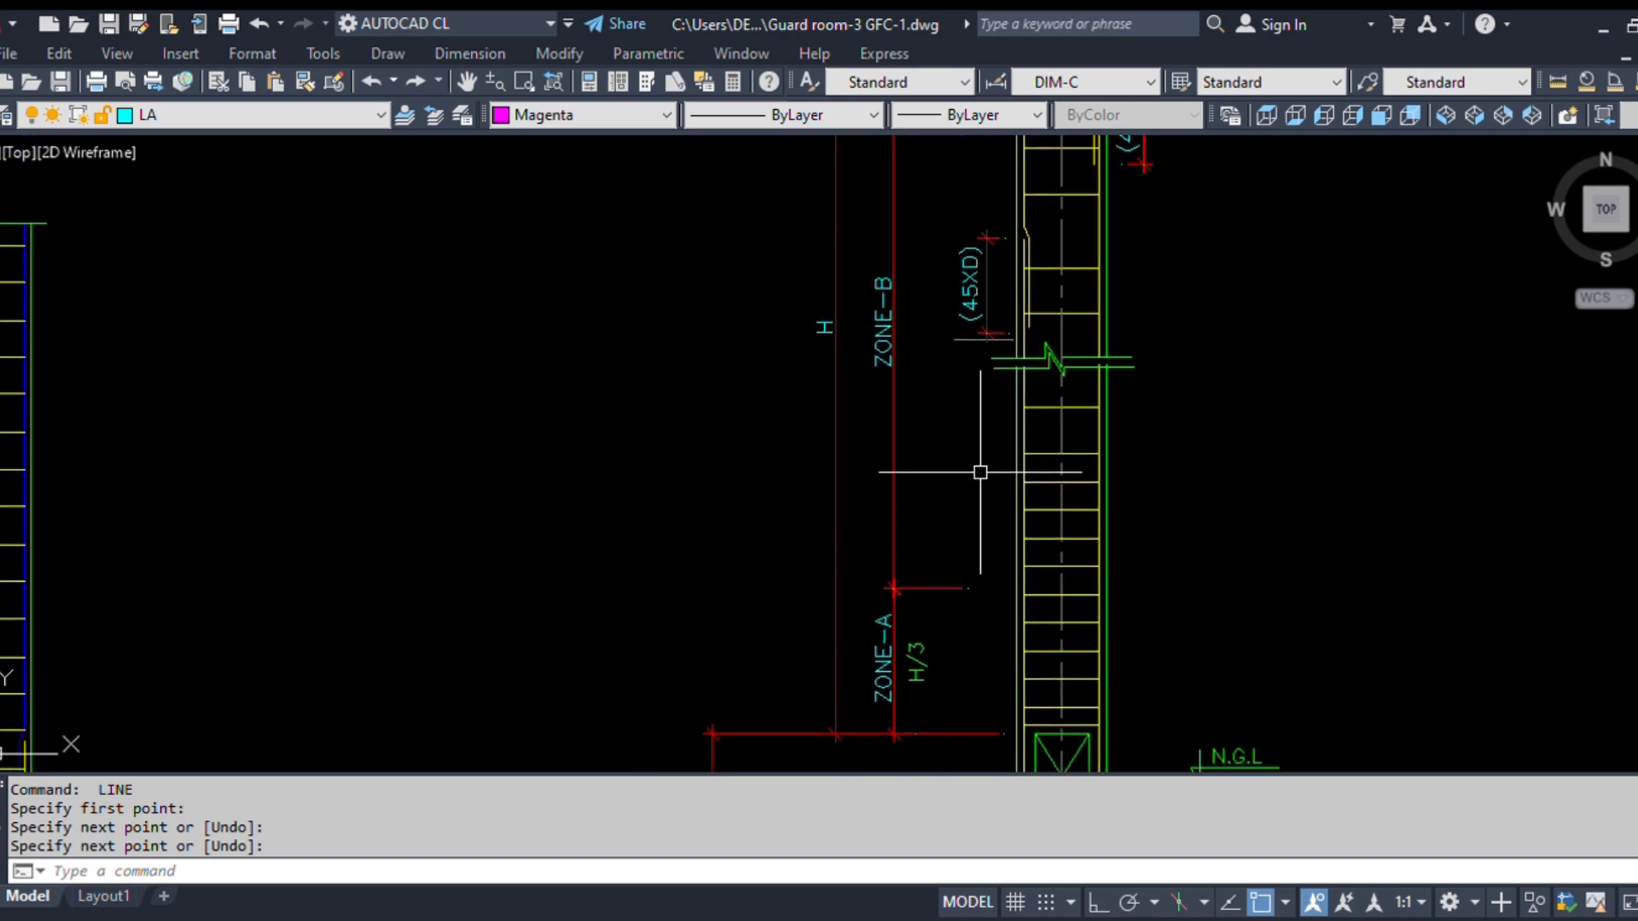
middle_click_drag(1009, 353, 995, 570)
middle_click_drag(1047, 307, 1055, 438)
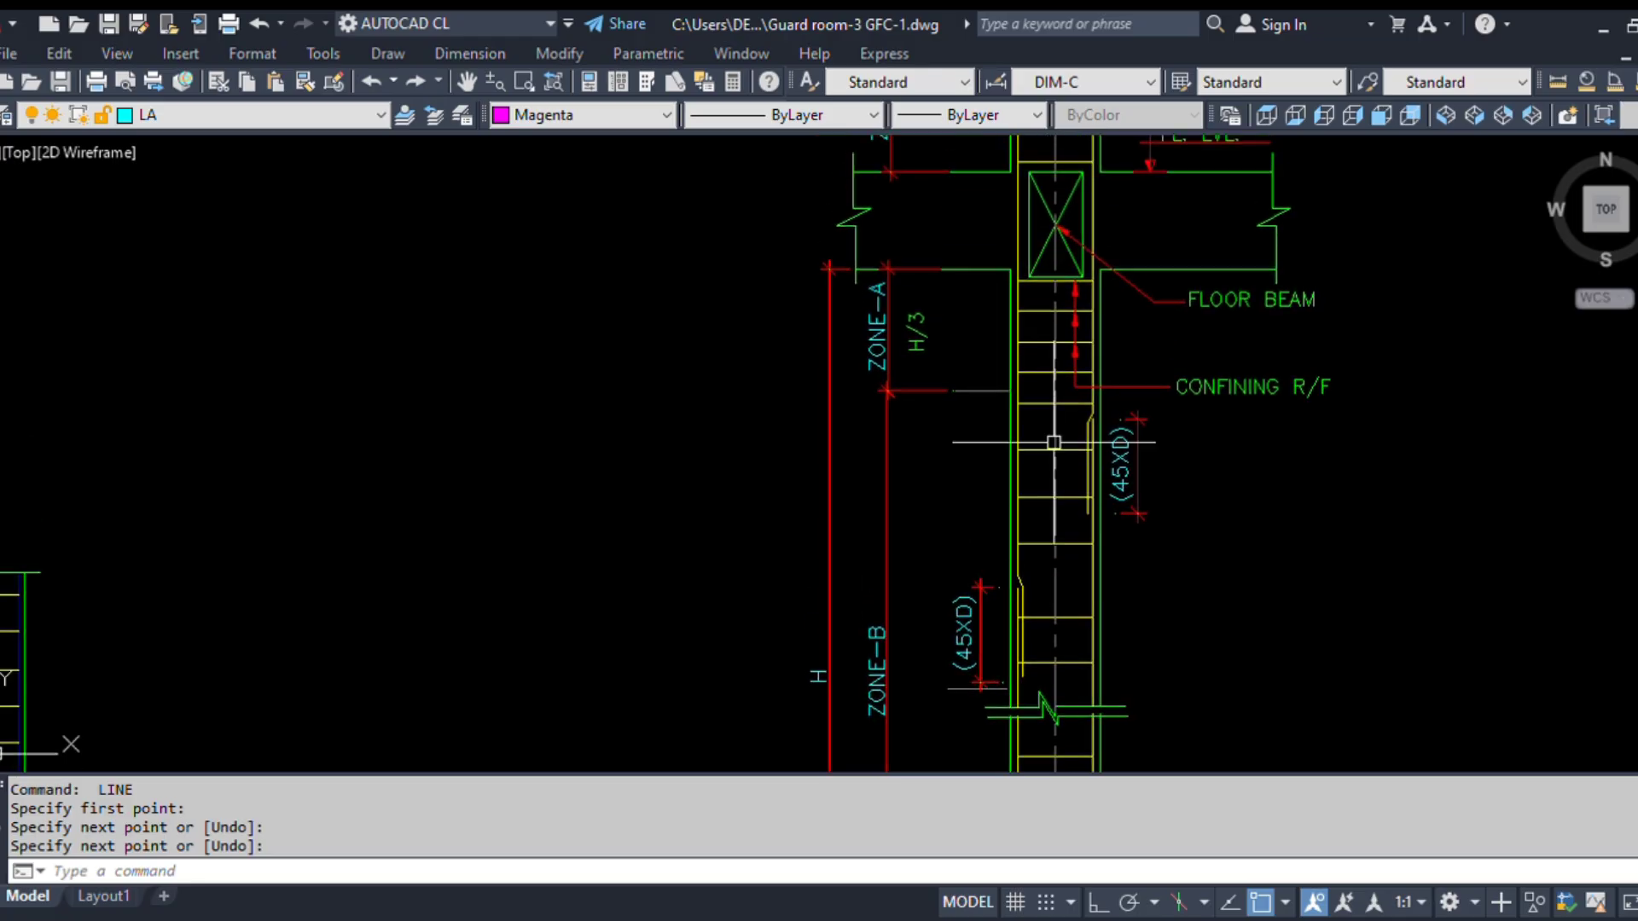
scroll(1071, 674, "up", 2)
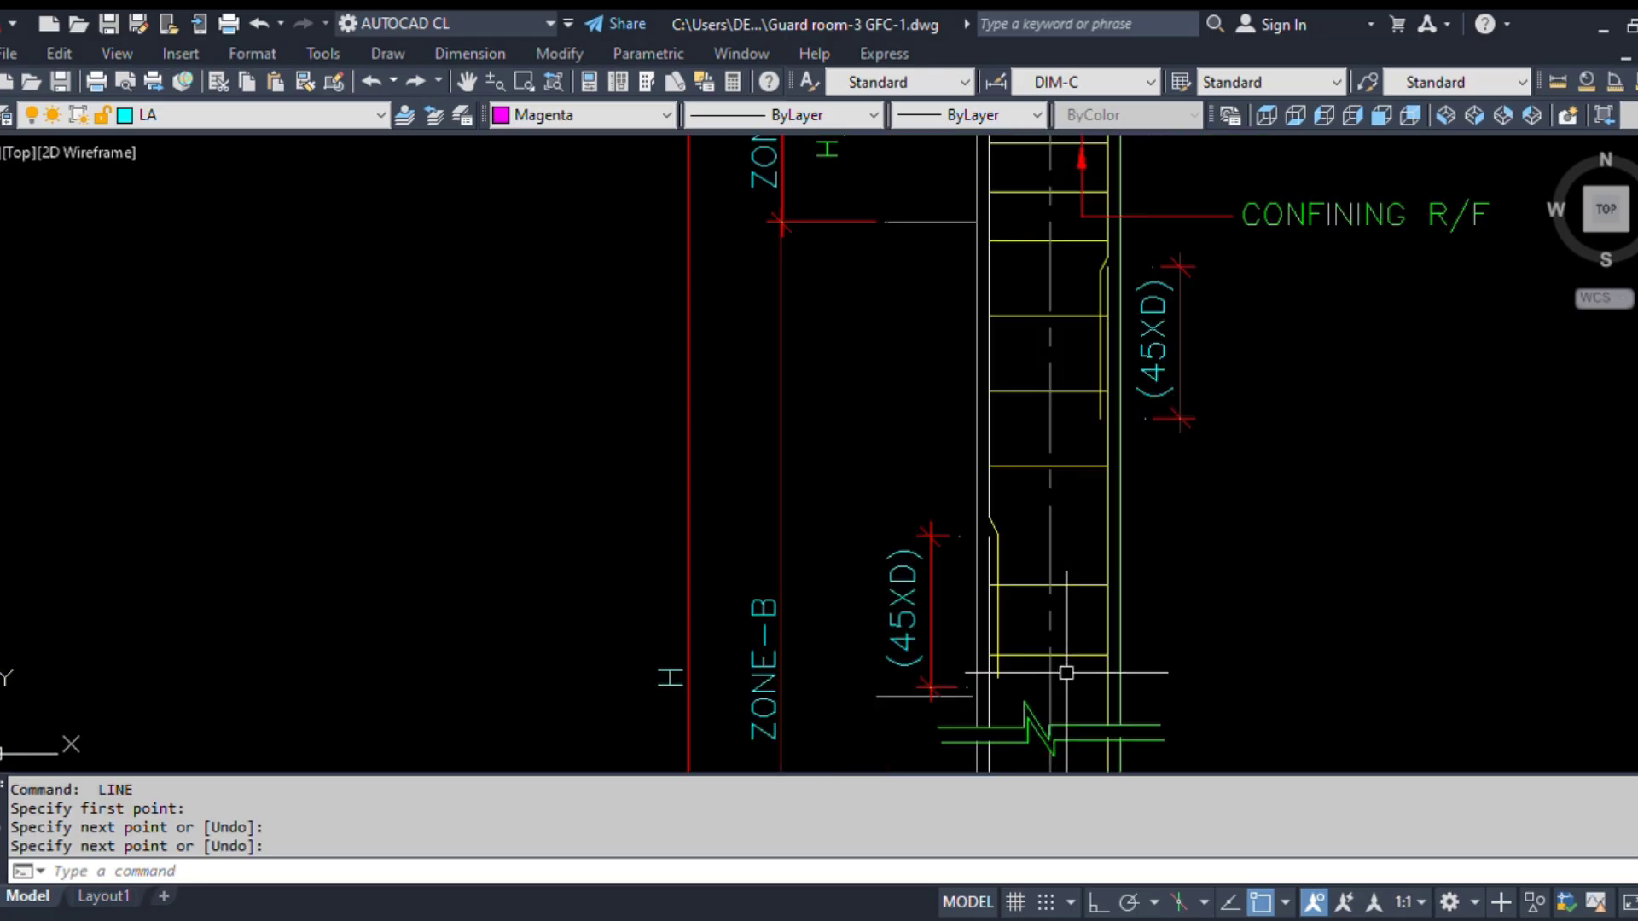
middle_click_drag(1039, 651, 984, 583)
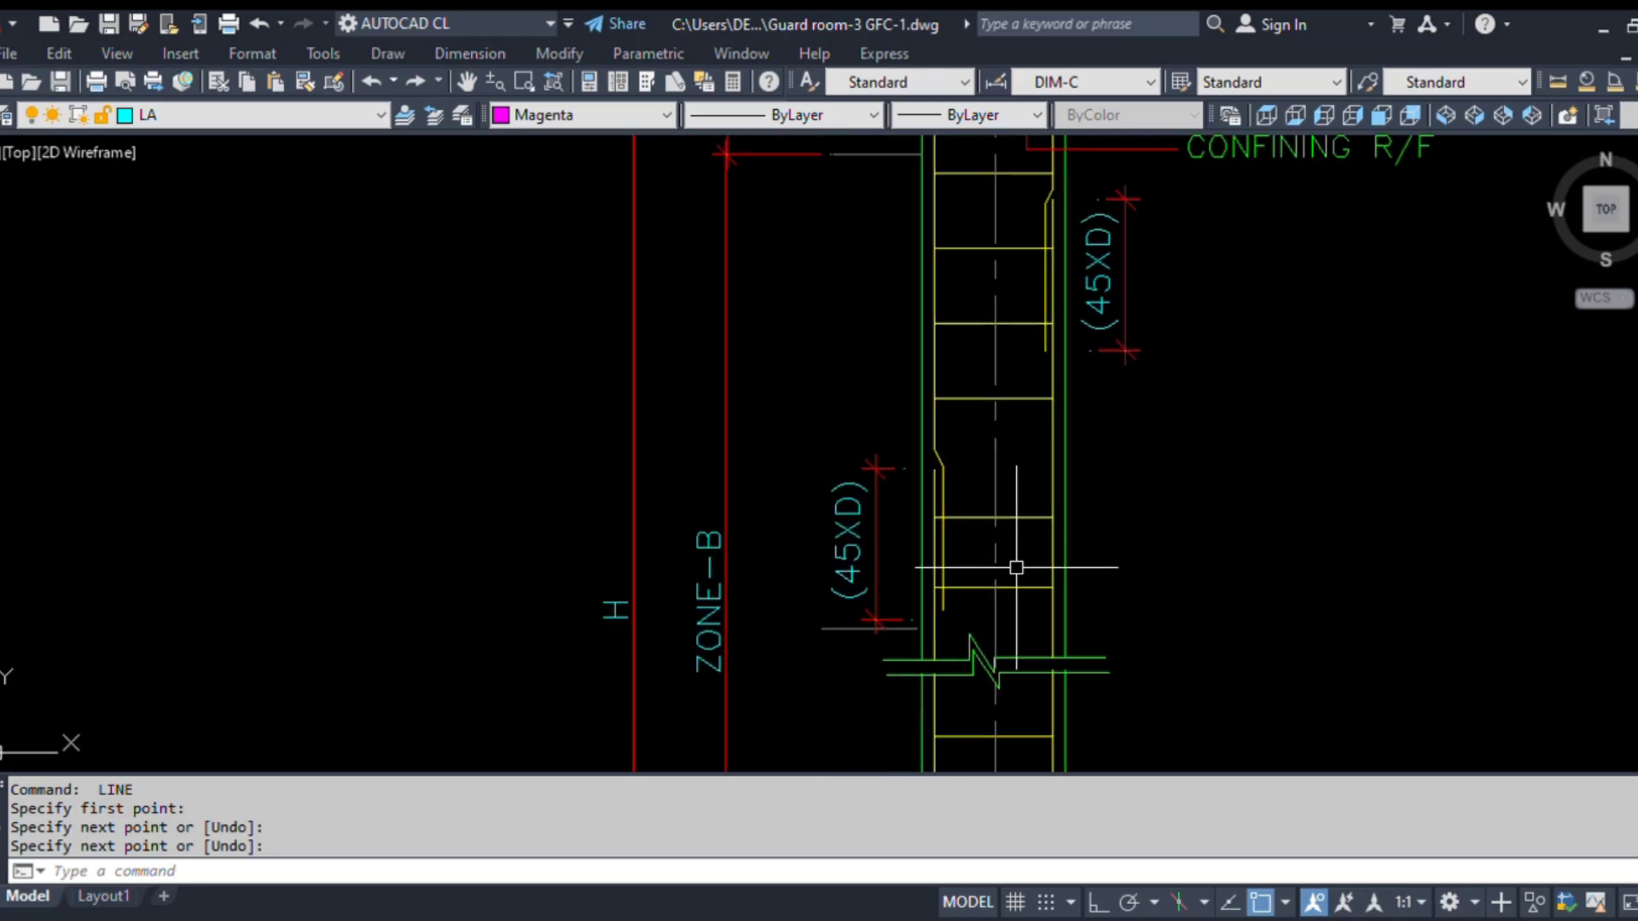
middle_click_drag(1056, 465, 1074, 543)
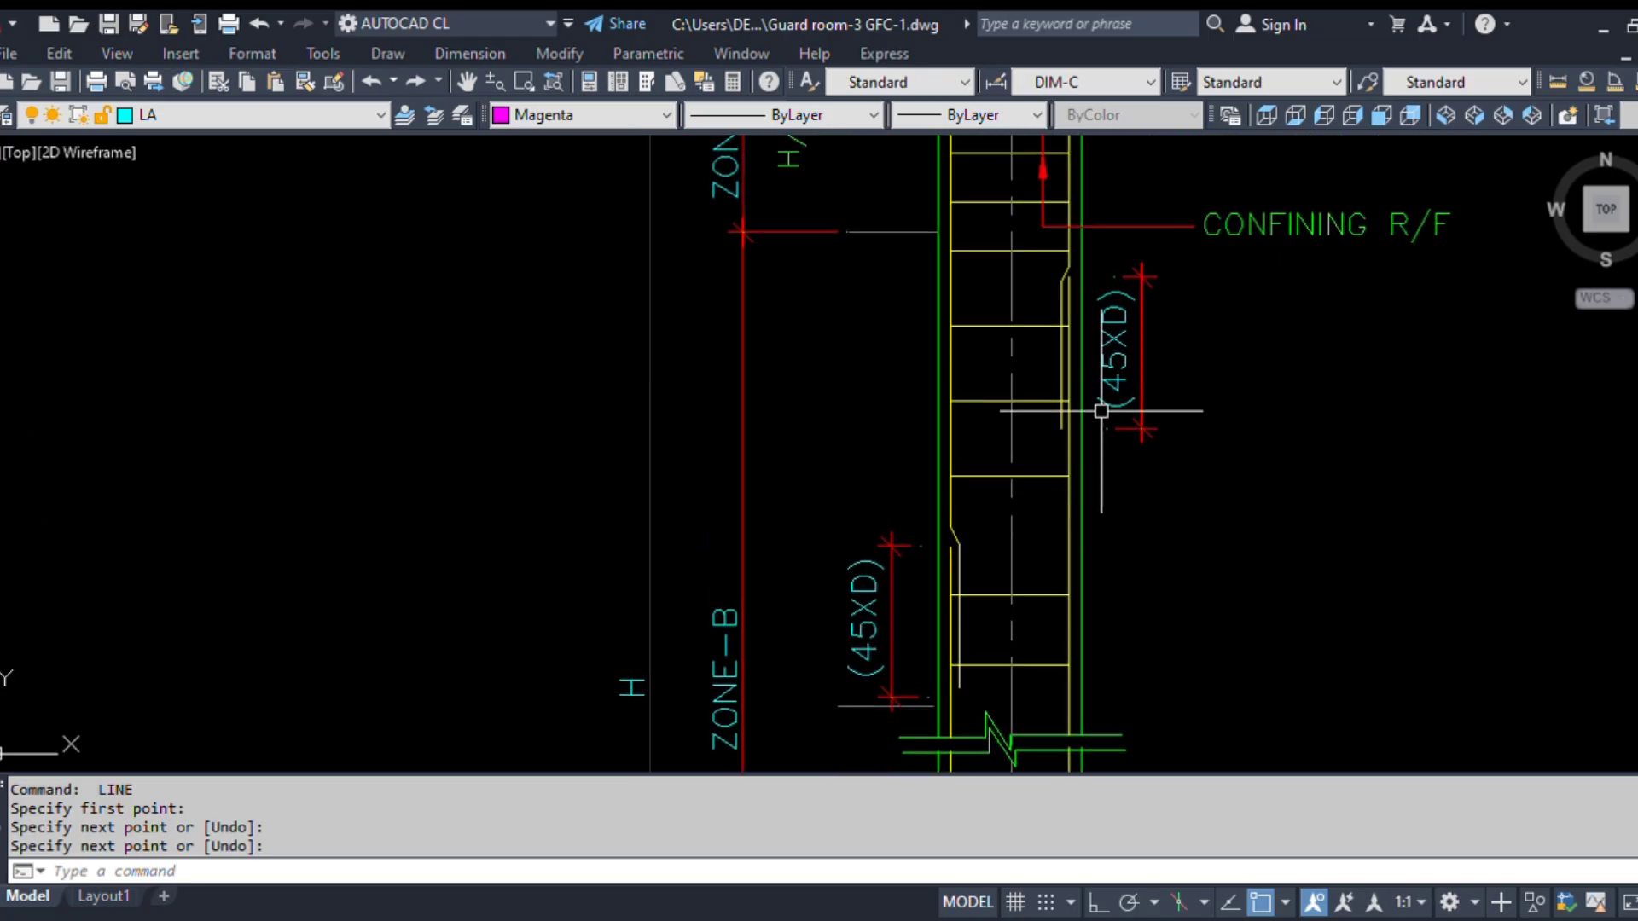
- Try stretching the upper (45XD) bar lap straight down with Ortho on, level with the lap on the column's opposite face
type("s")
key("Return")
scroll(1092, 461, "up", 2)
left_click(1090, 453)
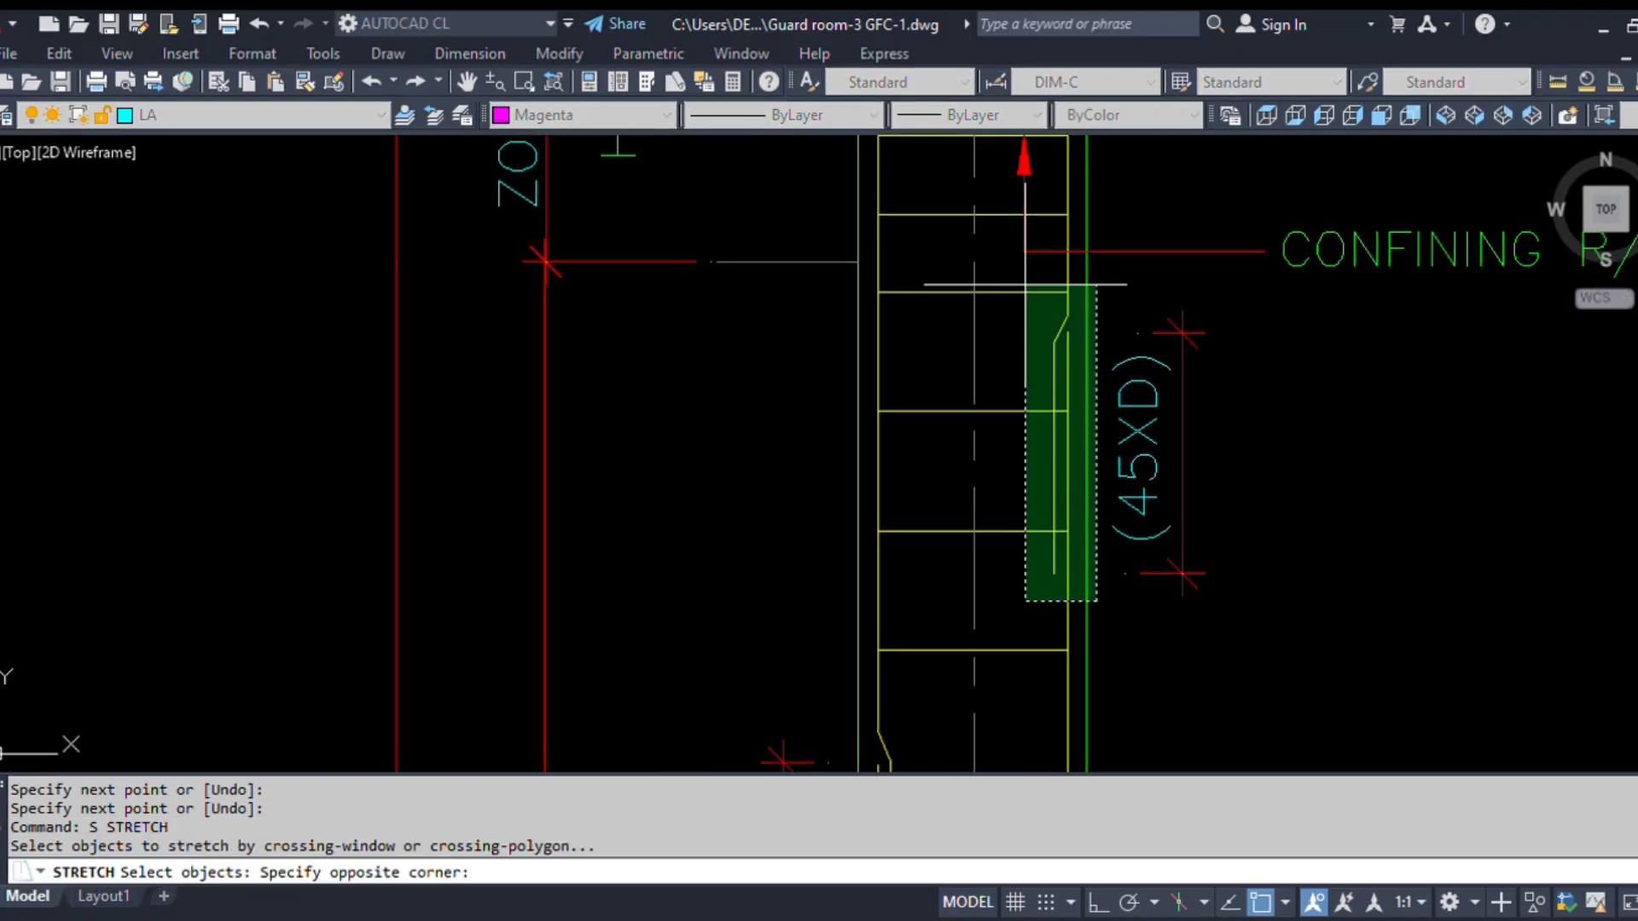
left_click(1024, 287)
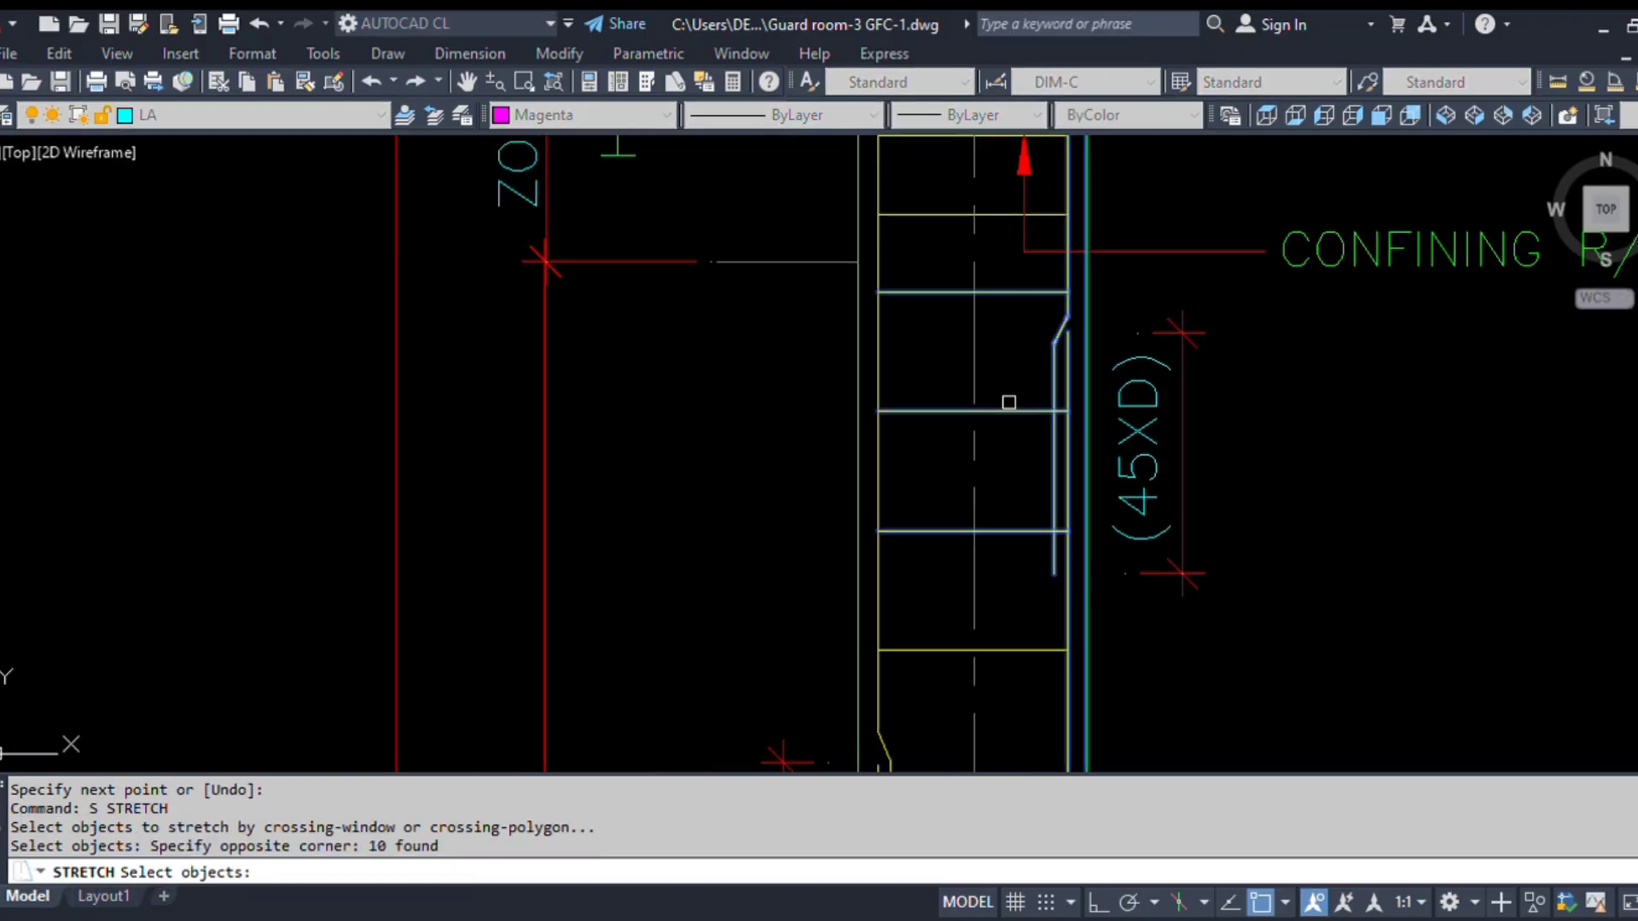
left_click(986, 583, "shift")
left_click(945, 165, "shift")
key("Return")
left_click(1258, 349)
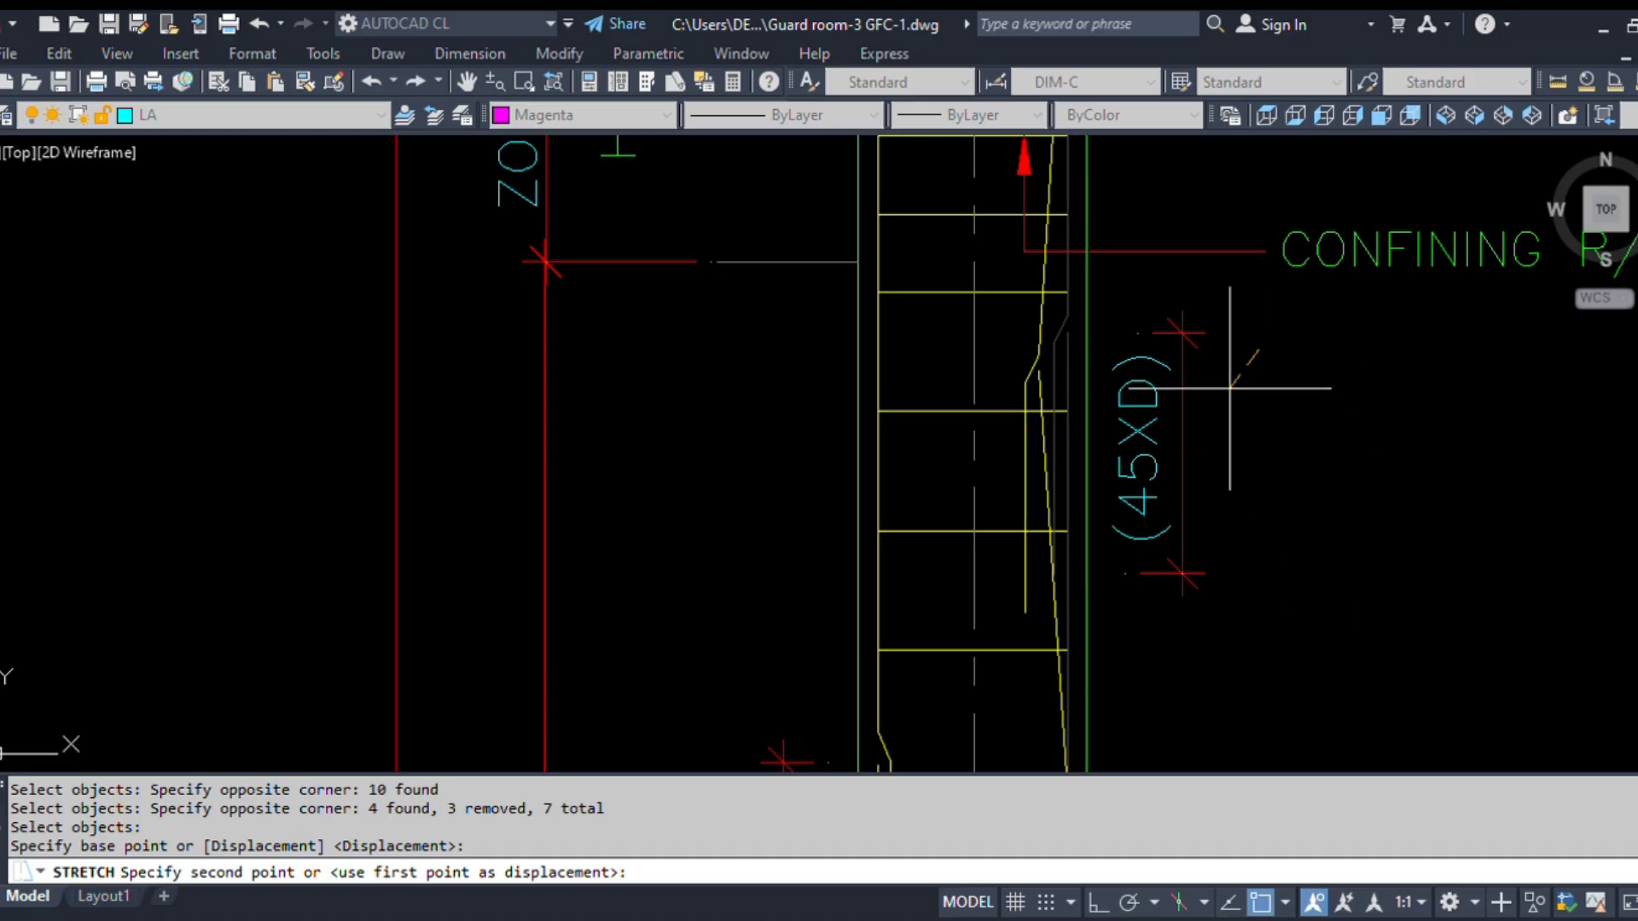
scroll(1230, 388, "down", 3)
key("F8")
scroll(1215, 456, "up", 3)
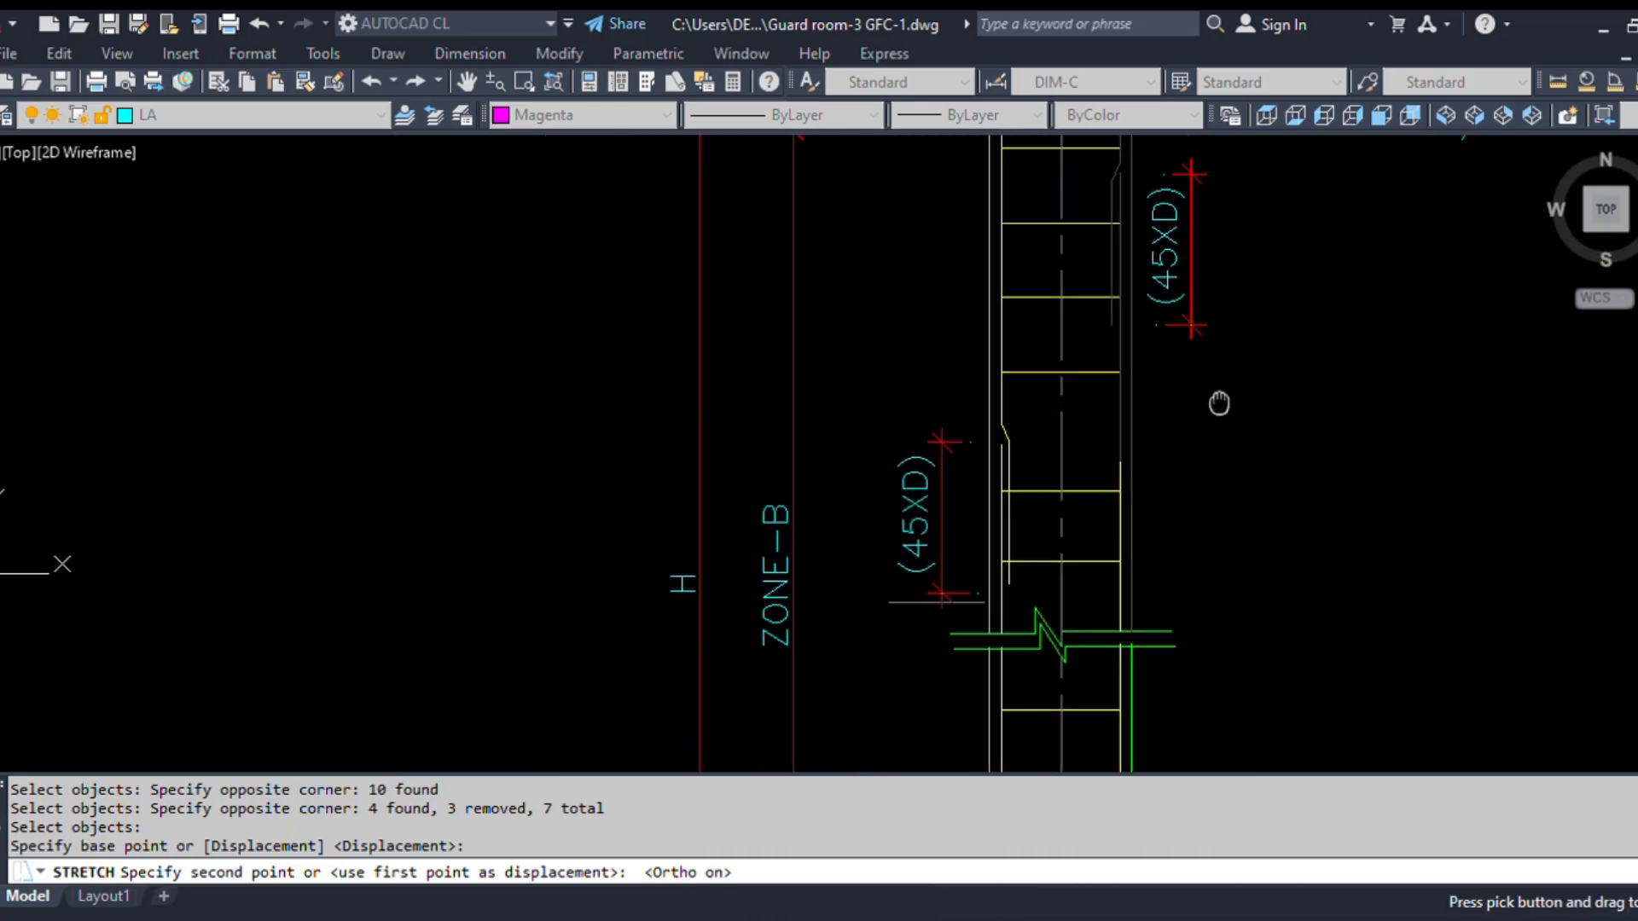
left_click(1215, 448)
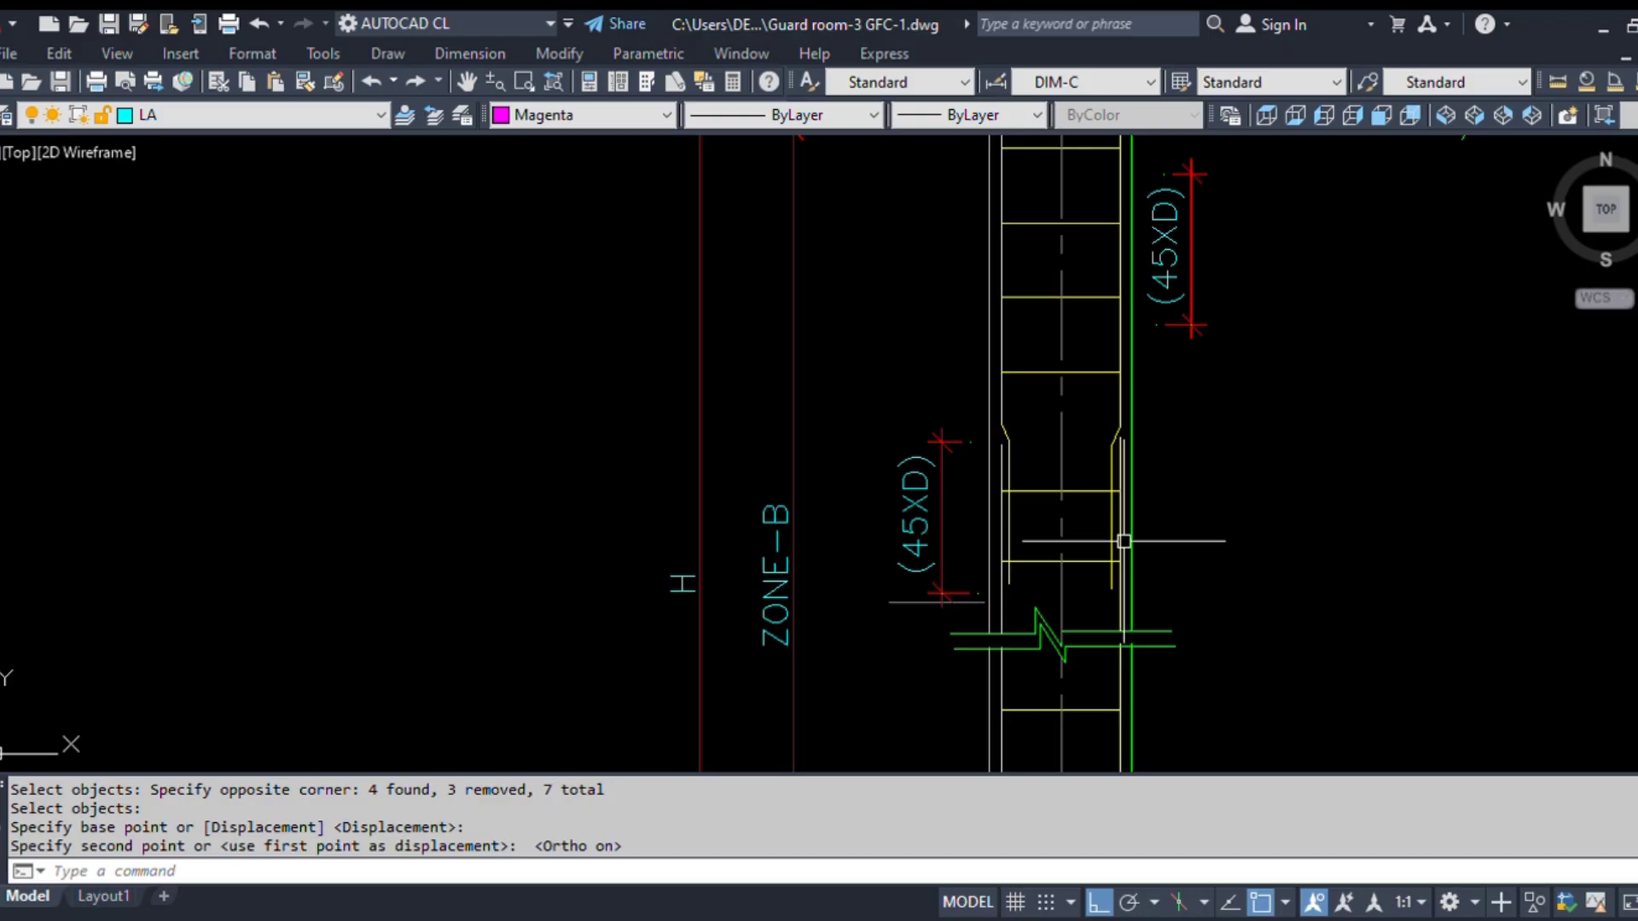
key("ctrl+z")
- Examine the starter-bar lap zone of the footing column and the tied length of column above it
scroll(1276, 359, "down", 6)
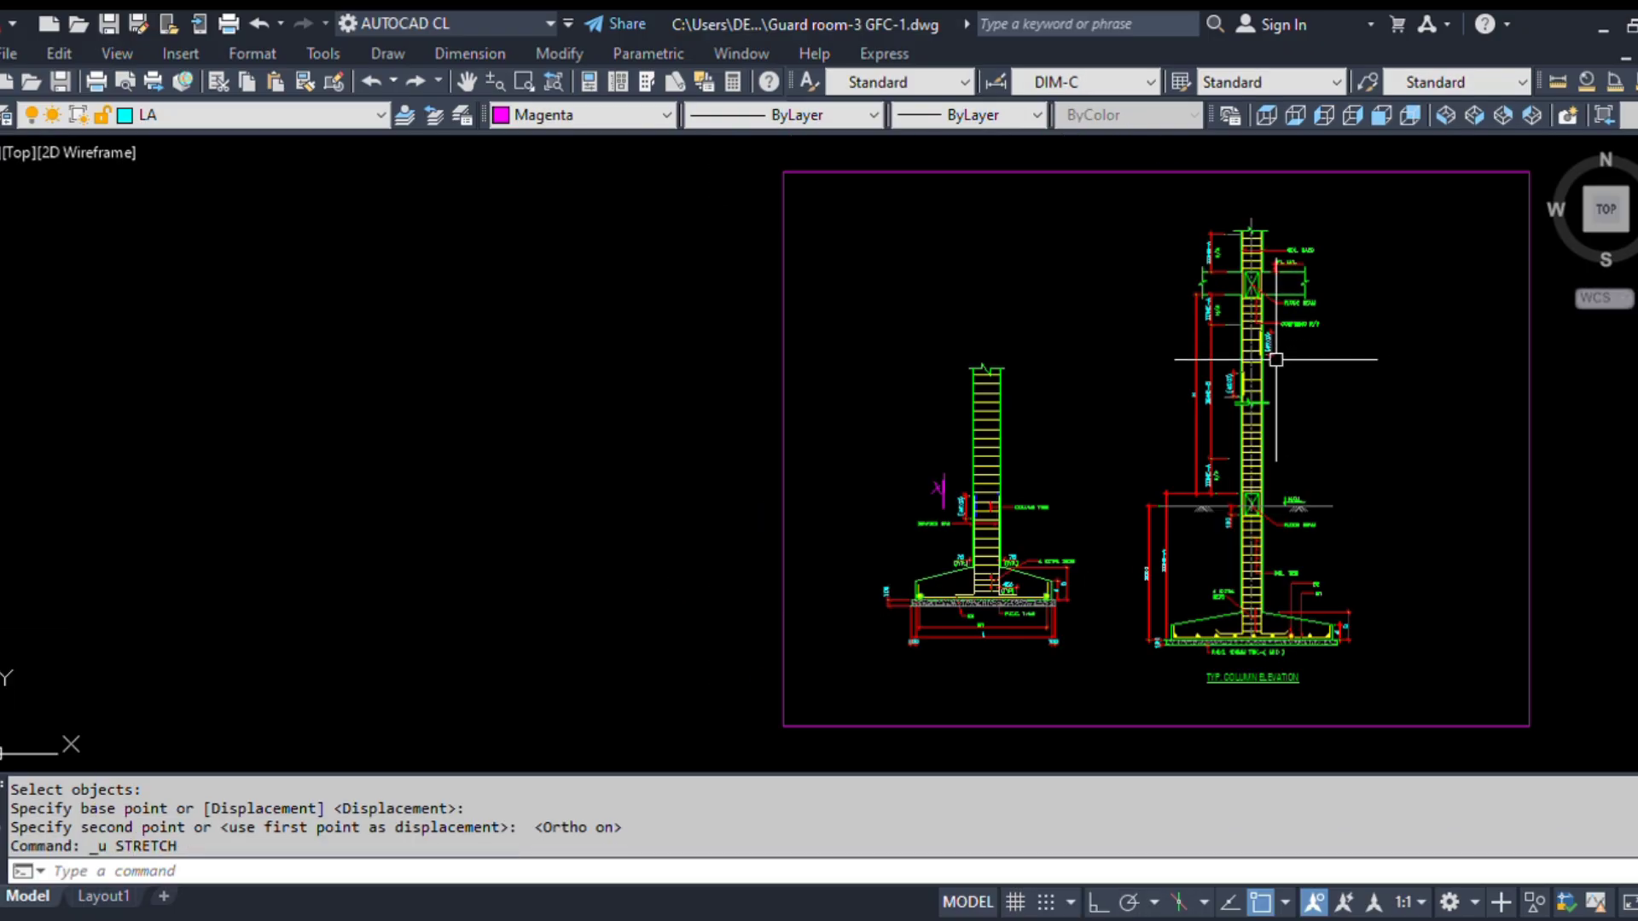
scroll(981, 474, "up", 5)
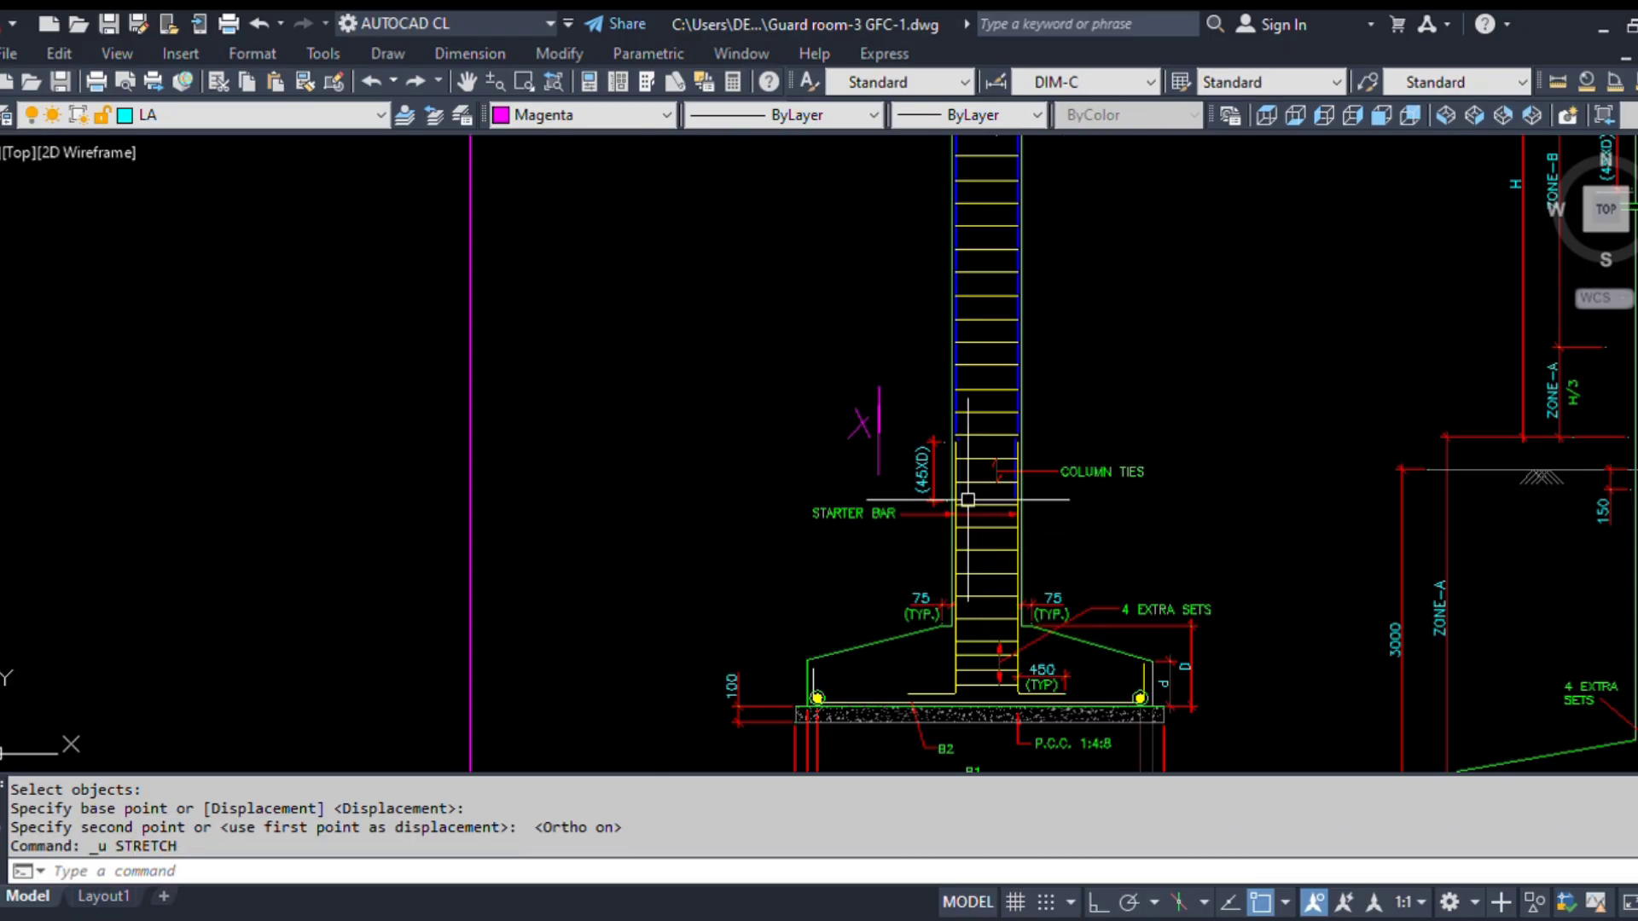
scroll(961, 490, "up", 4)
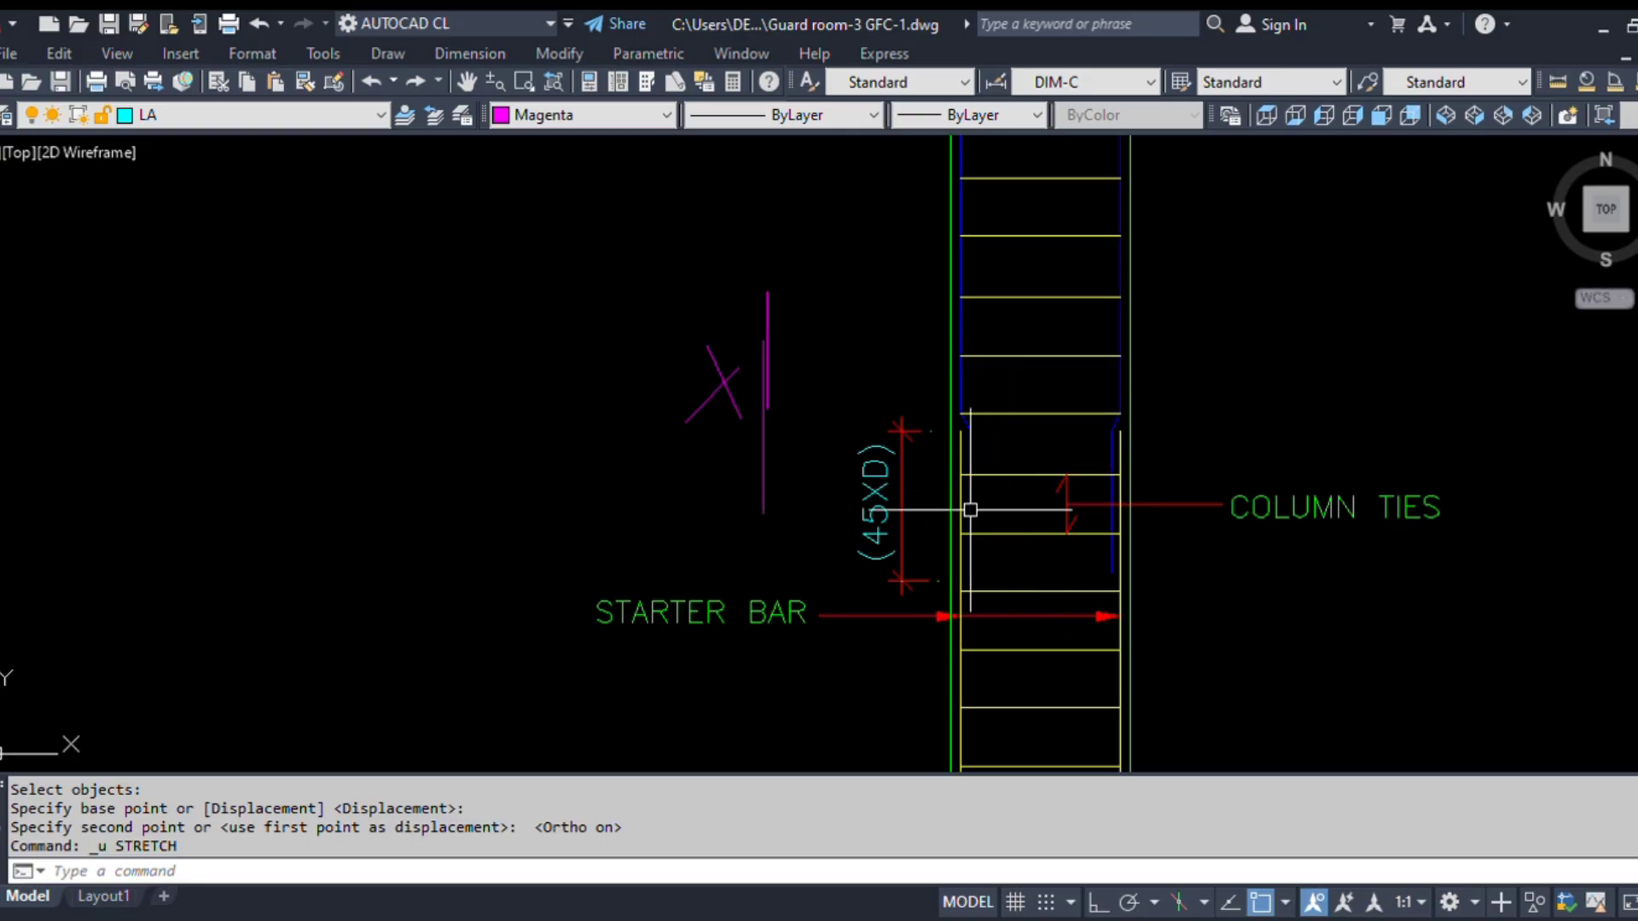
middle_click_drag(1037, 412, 1030, 540)
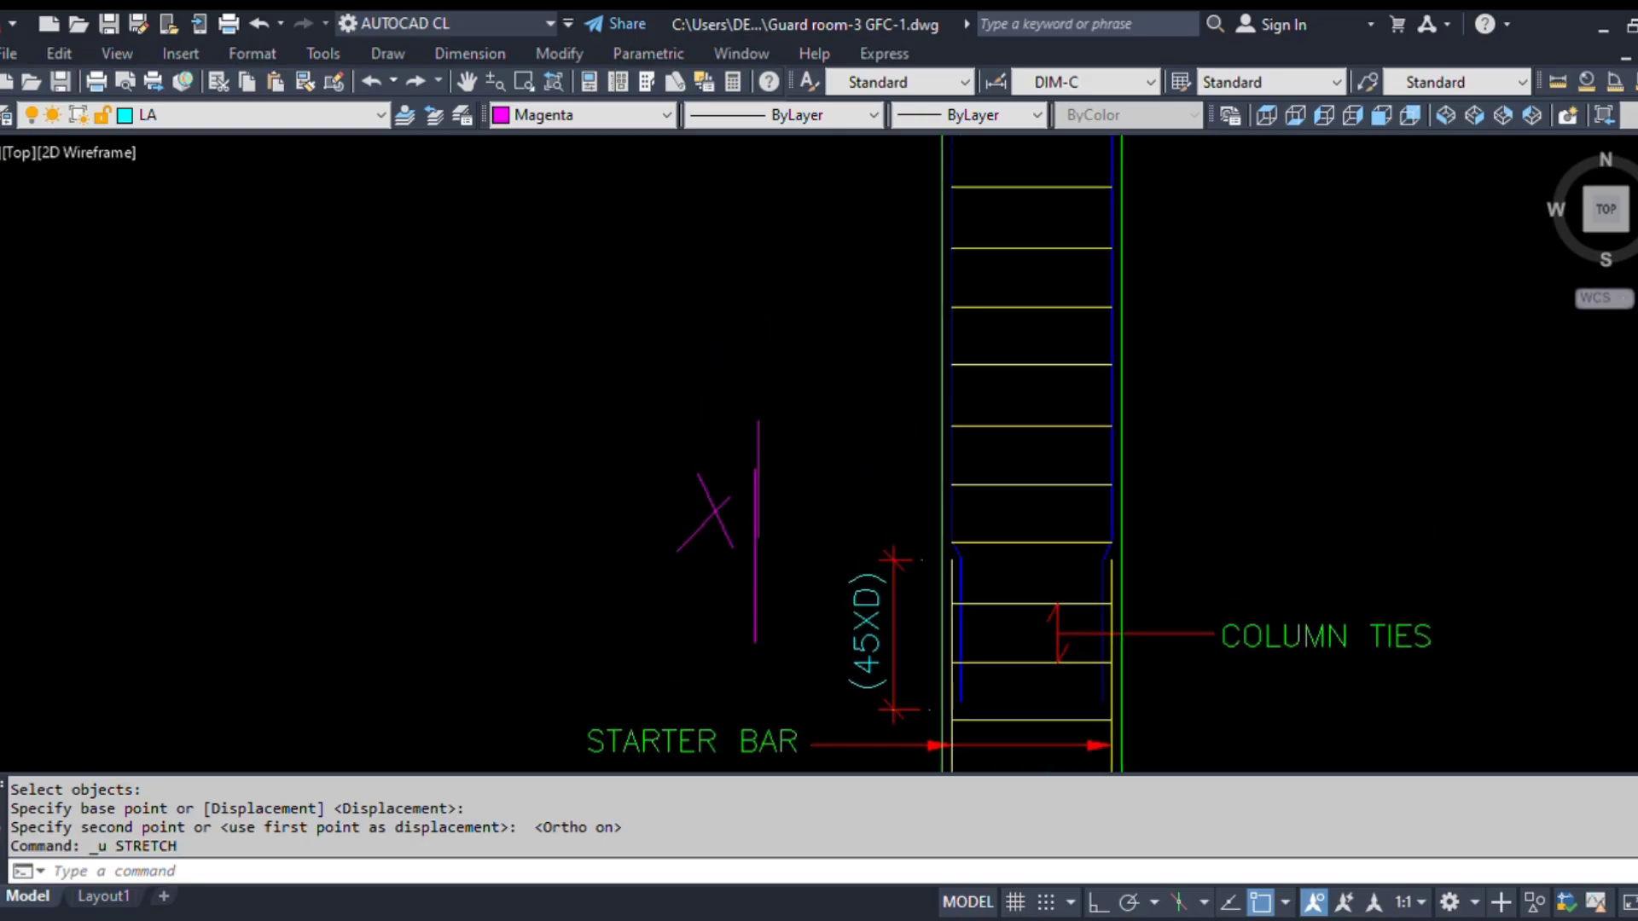
middle_click_drag(994, 341, 996, 590)
left_click(915, 208)
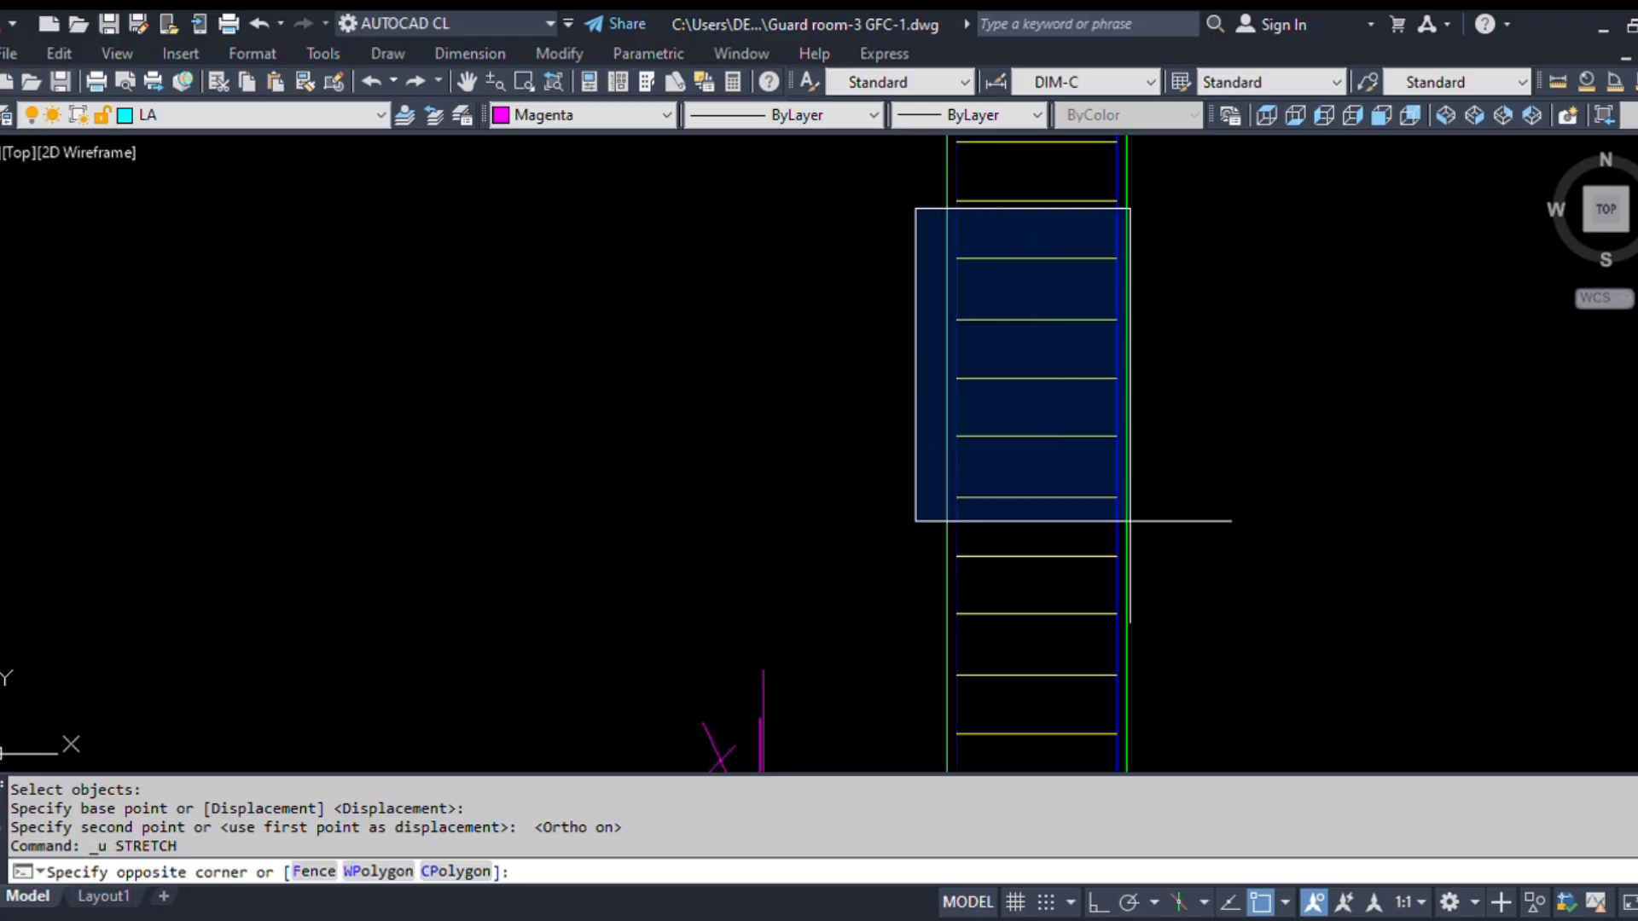
scroll(891, 358, "down", 4)
key("Escape")
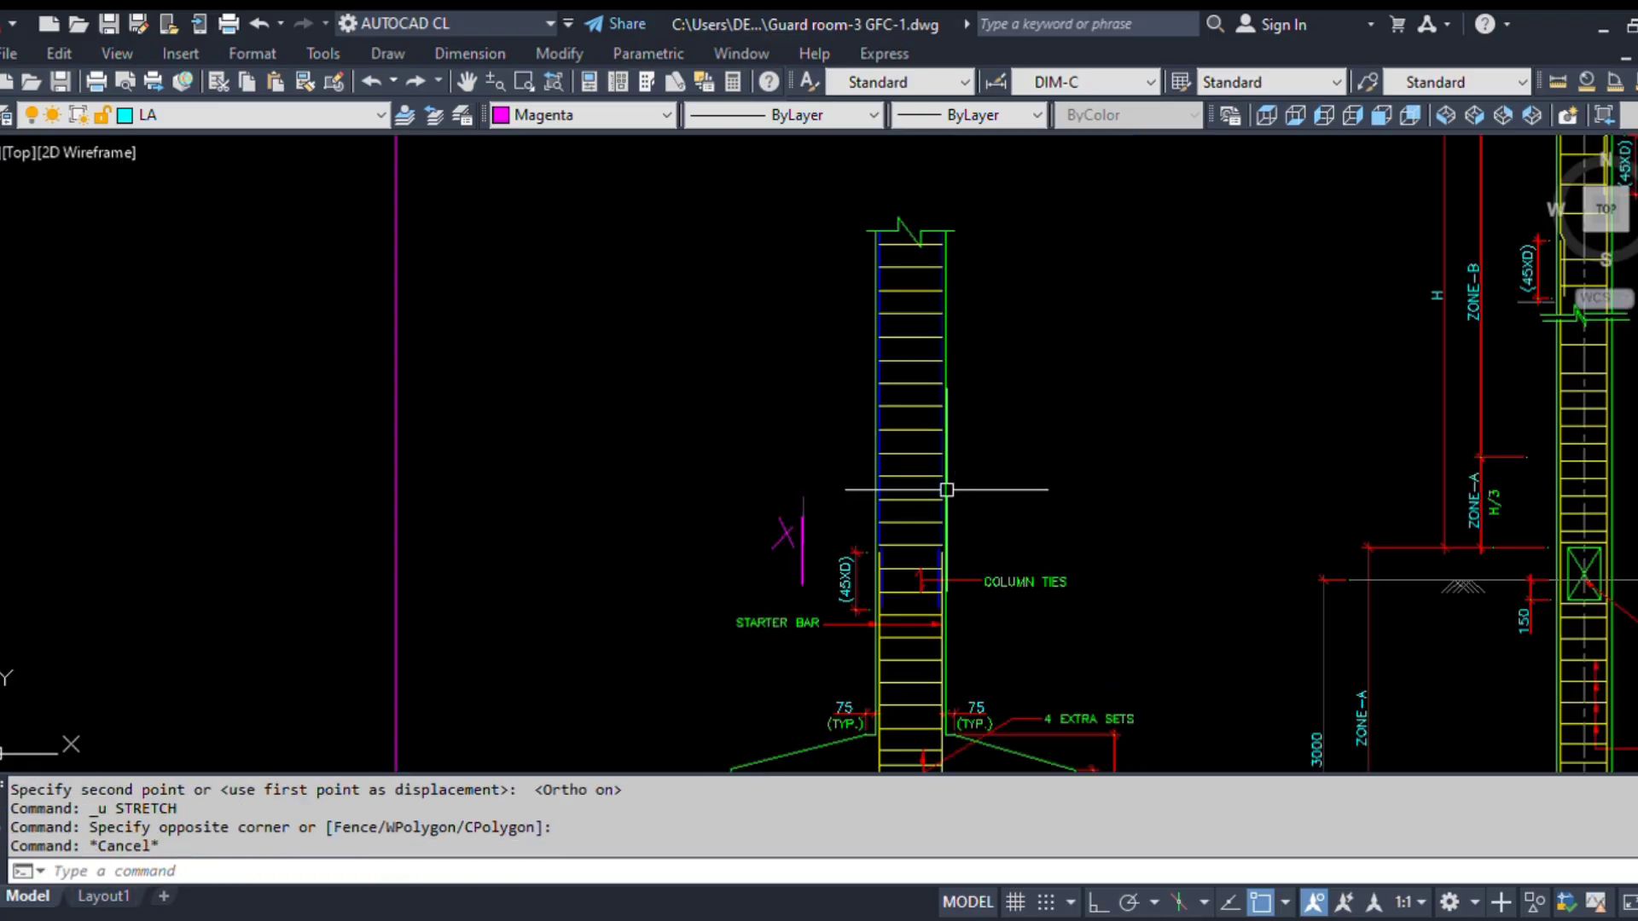
- Draw a magenta rectangle across the footing column above the (45XD) lap, enclosing a few ties
type("REC")
key("Return")
scroll(848, 395, "up", 2)
left_click(832, 392)
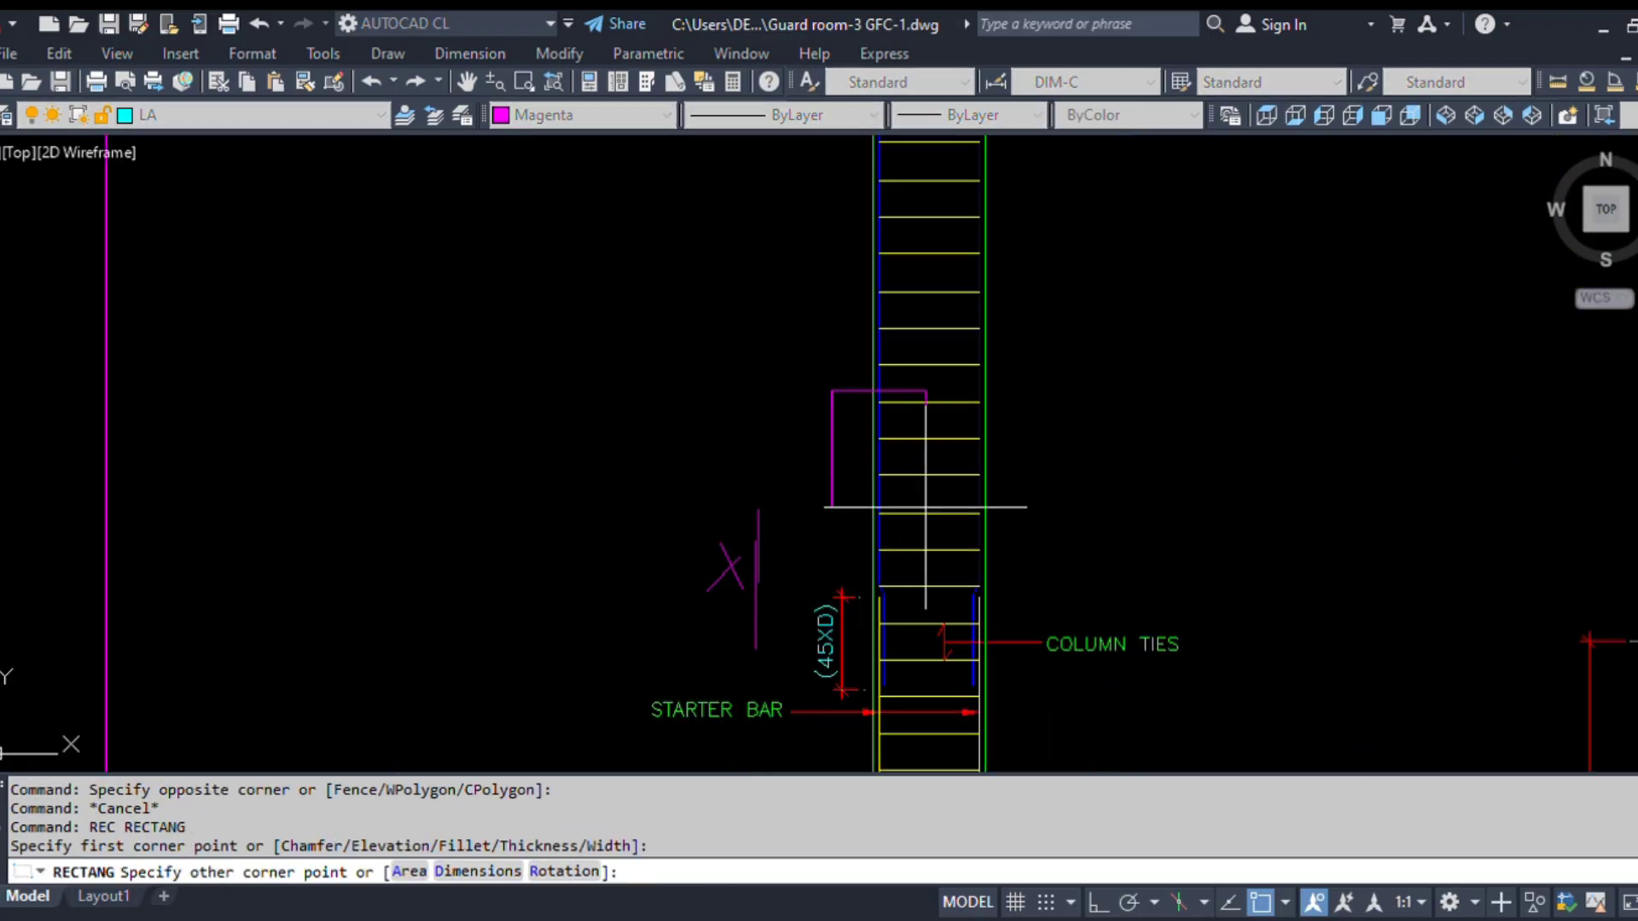
left_click(1026, 508)
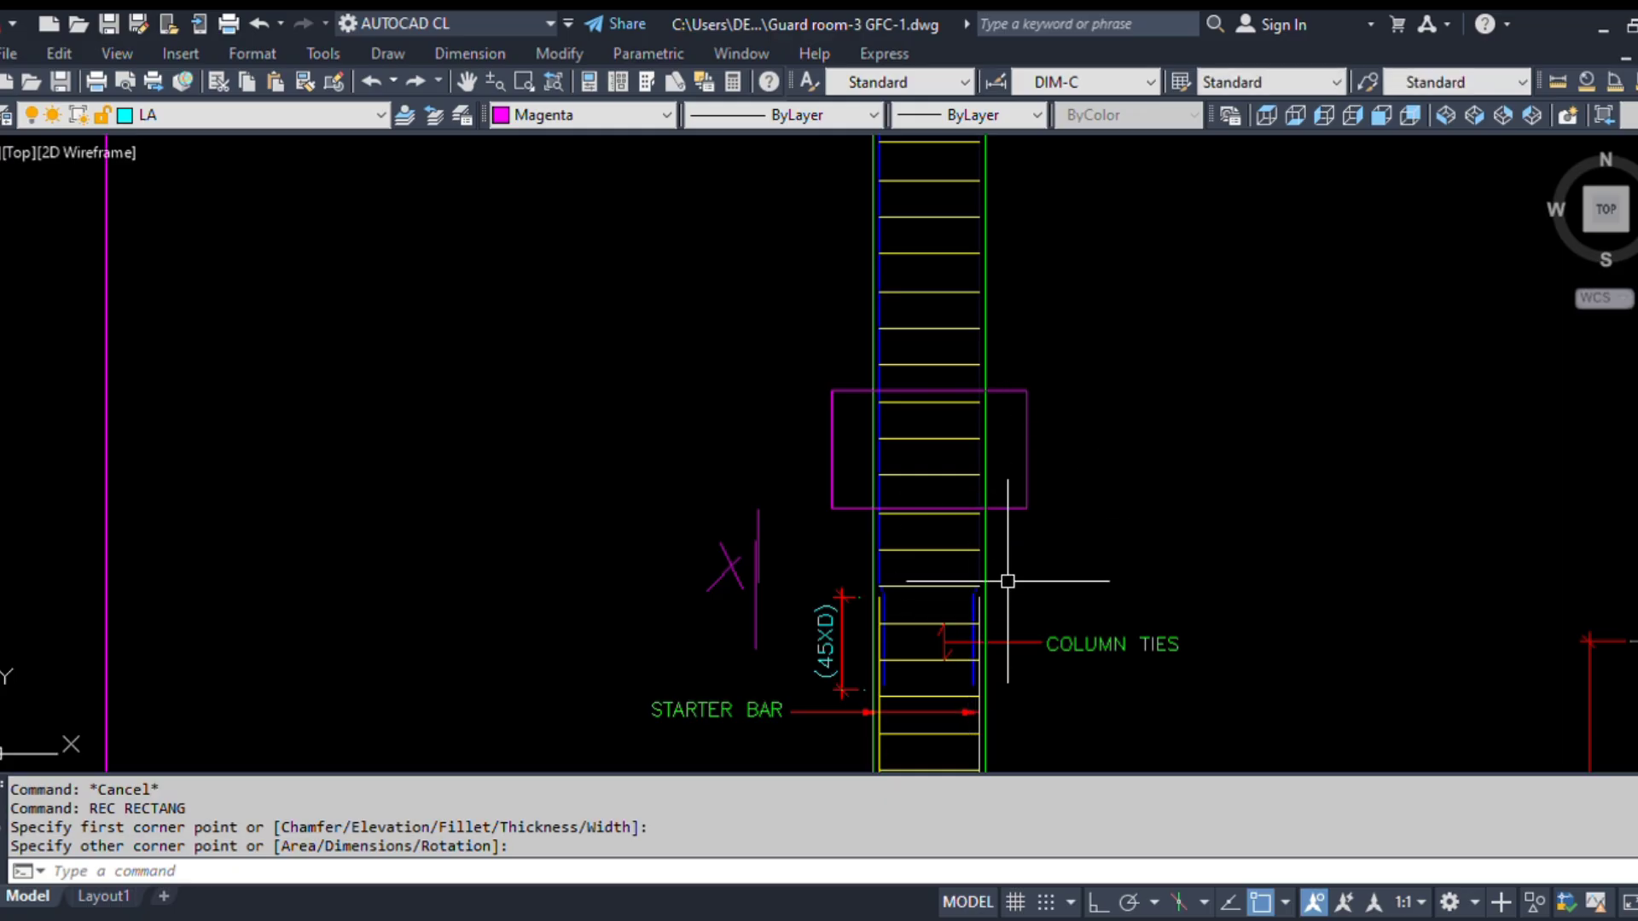
- Erase the magenta rectangle drawn across the footing column
left_click(1020, 539)
left_click(1010, 497)
scroll(853, 478, "down", 3)
type("e")
key("Return")
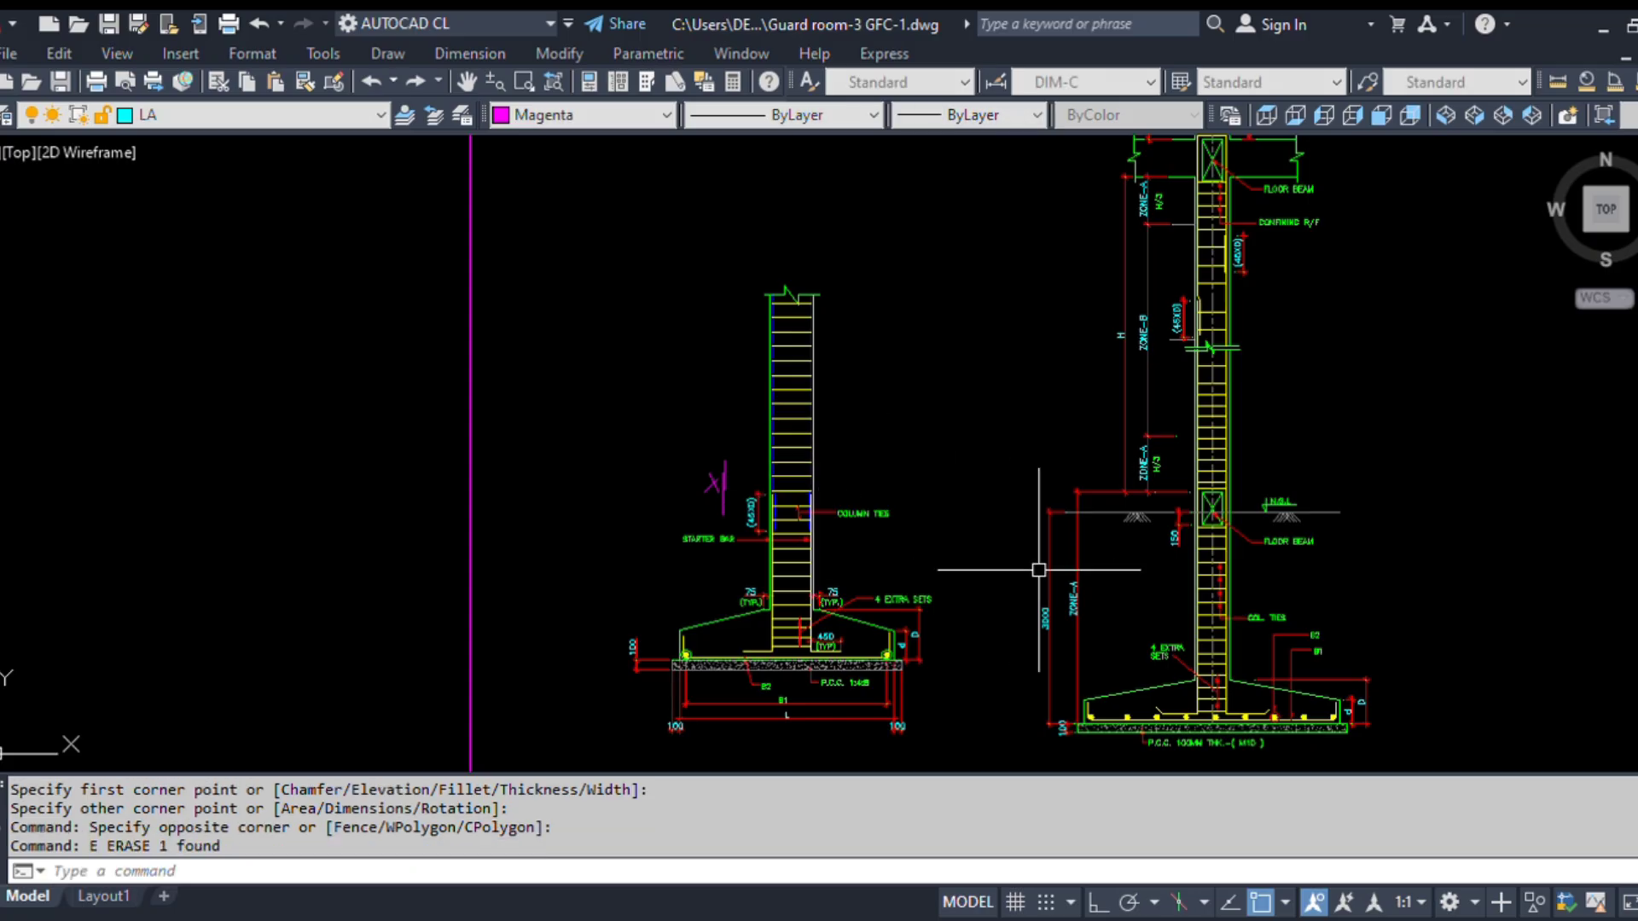
- Review the footing detail's starter bars, extra sets and base bars alongside the typical column elevation
middle_click_drag(1299, 402, 1188, 493)
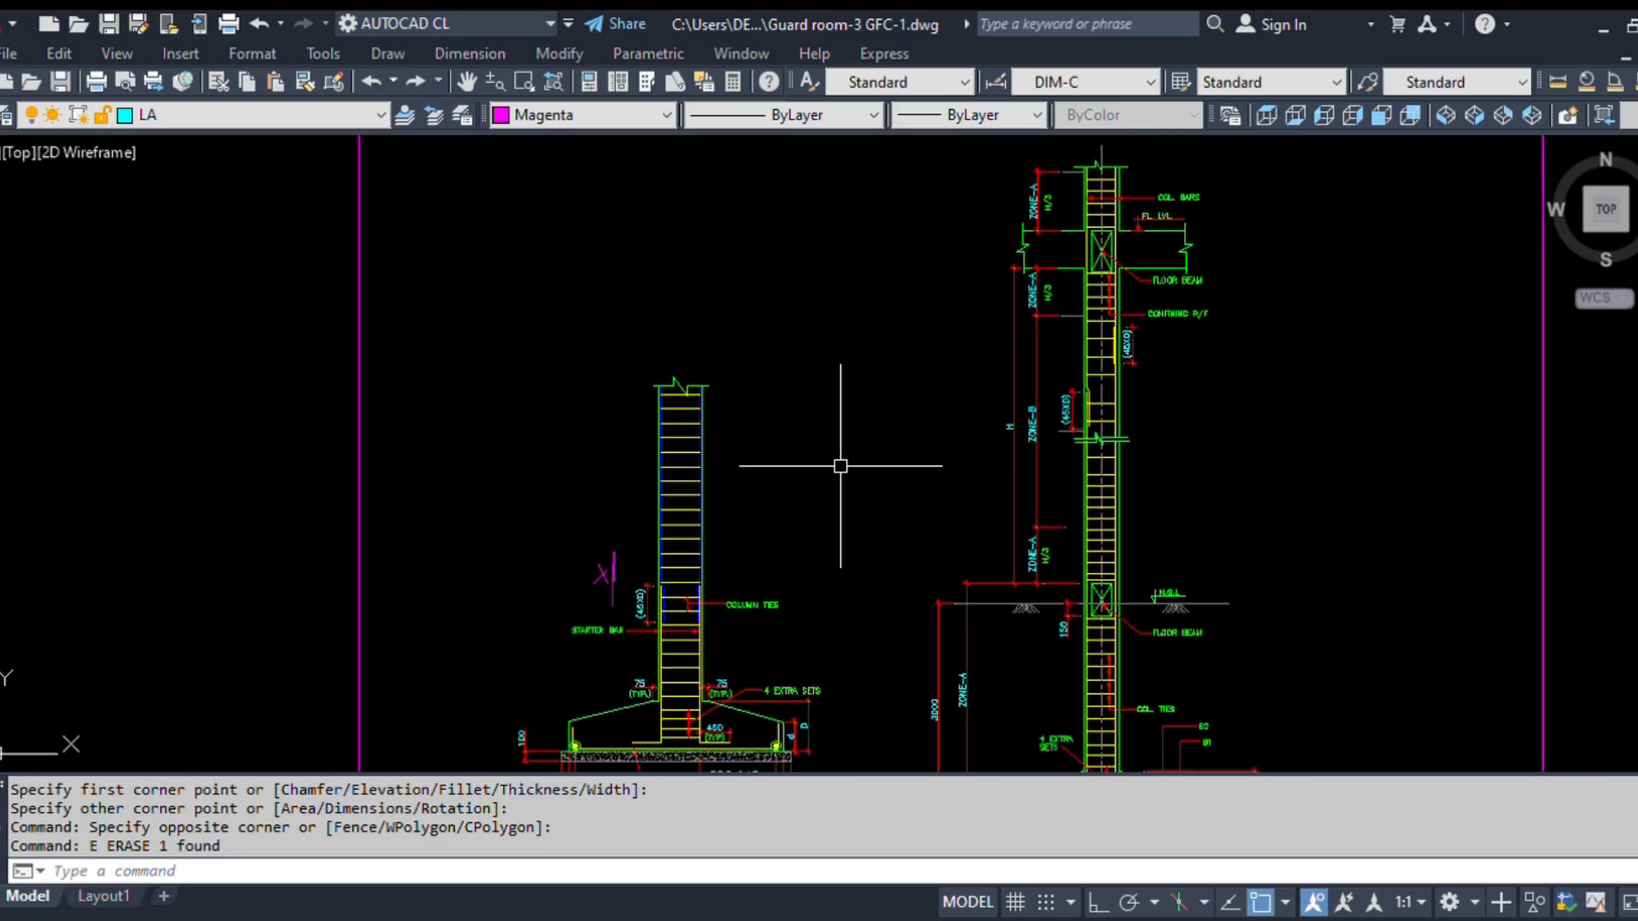
middle_click_drag(835, 533, 850, 439)
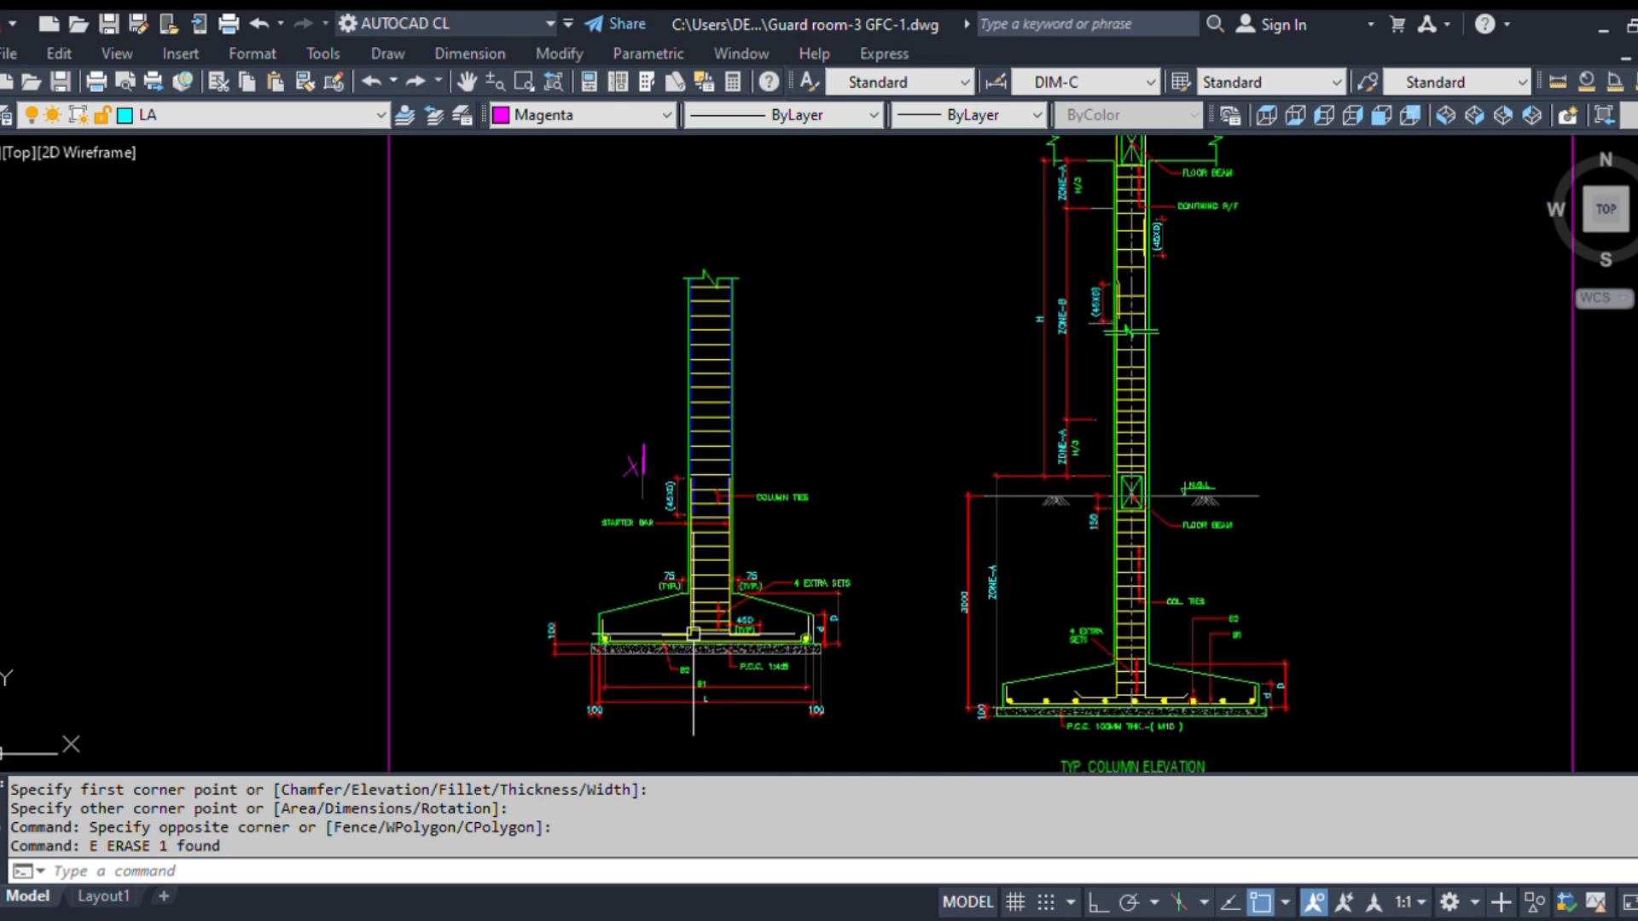
scroll(730, 594, "up", 2)
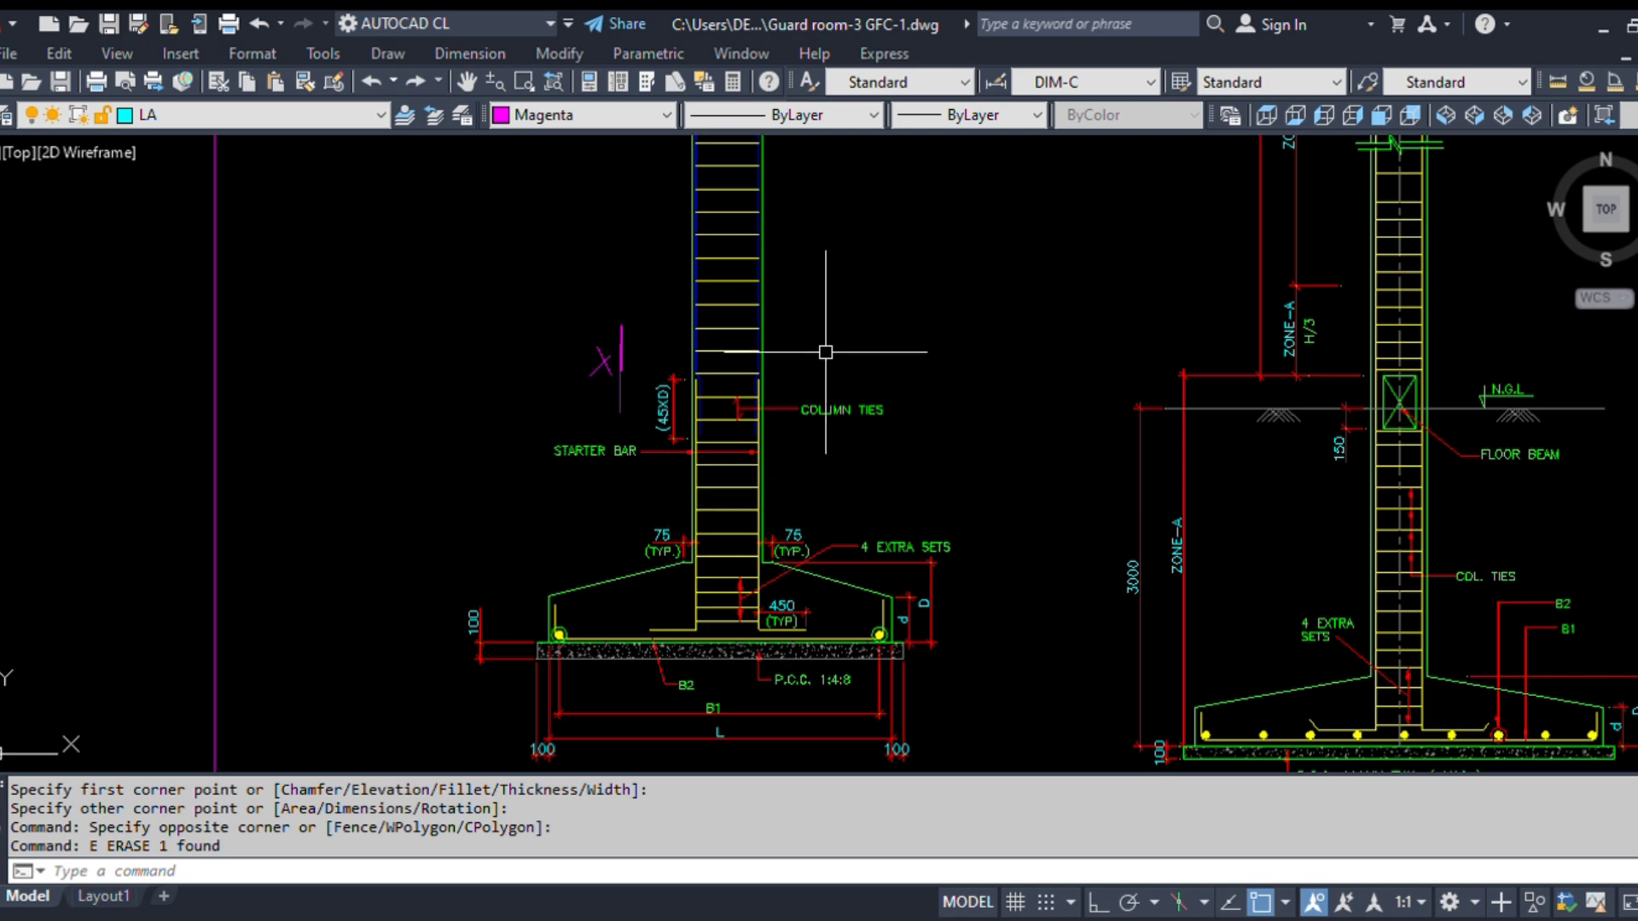
scroll(701, 371, "up", 2)
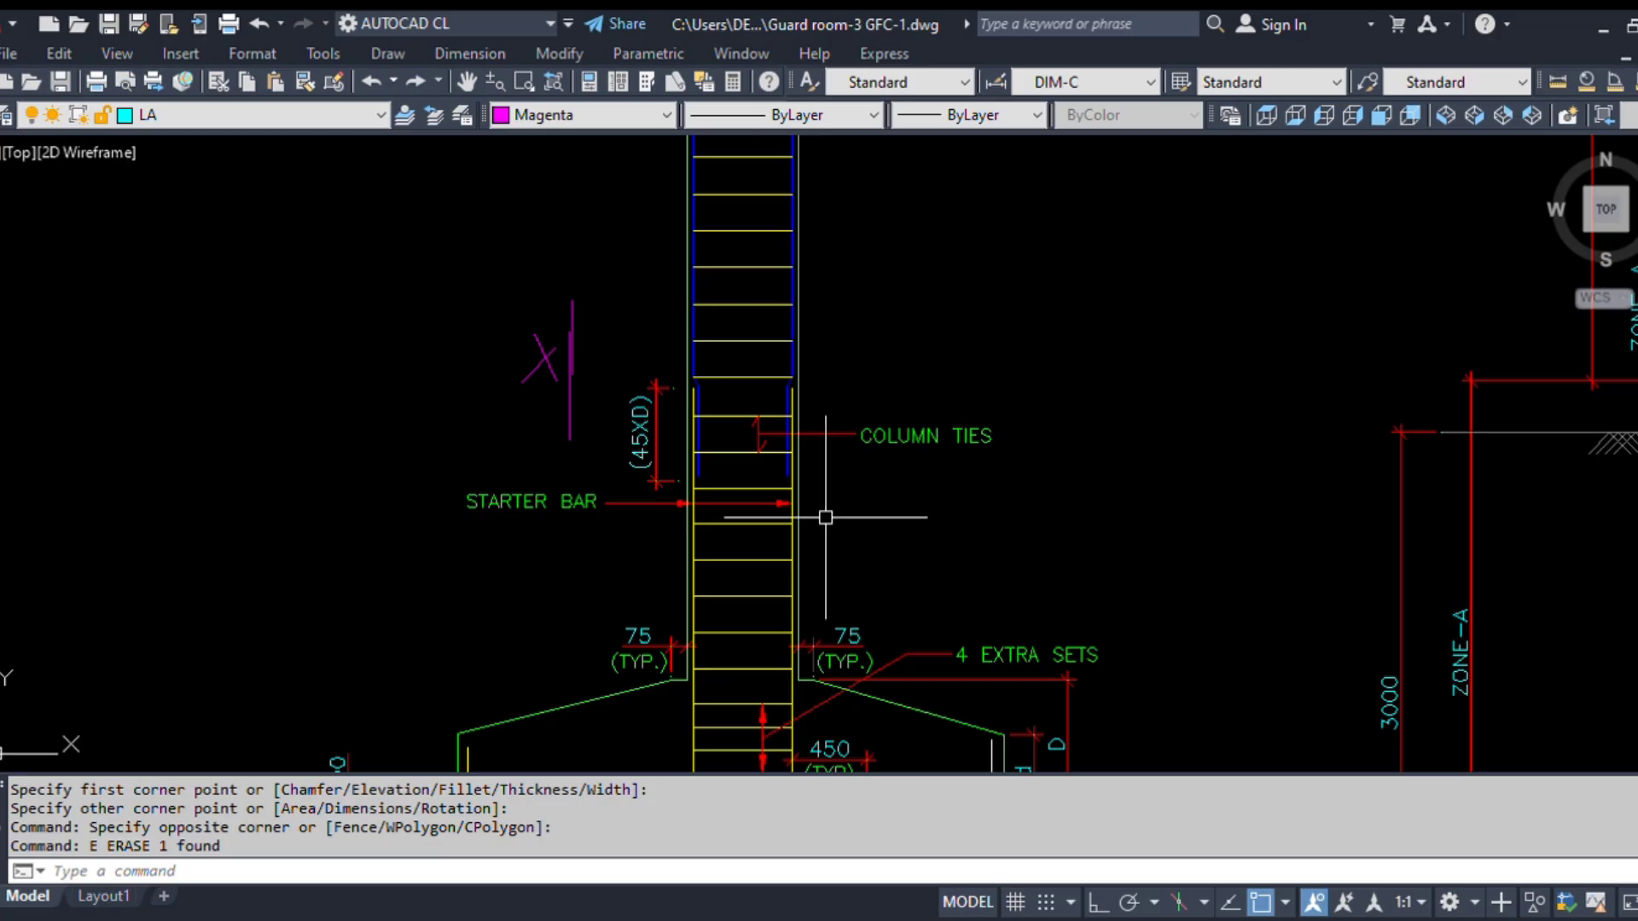
scroll(517, 477, "down", 3)
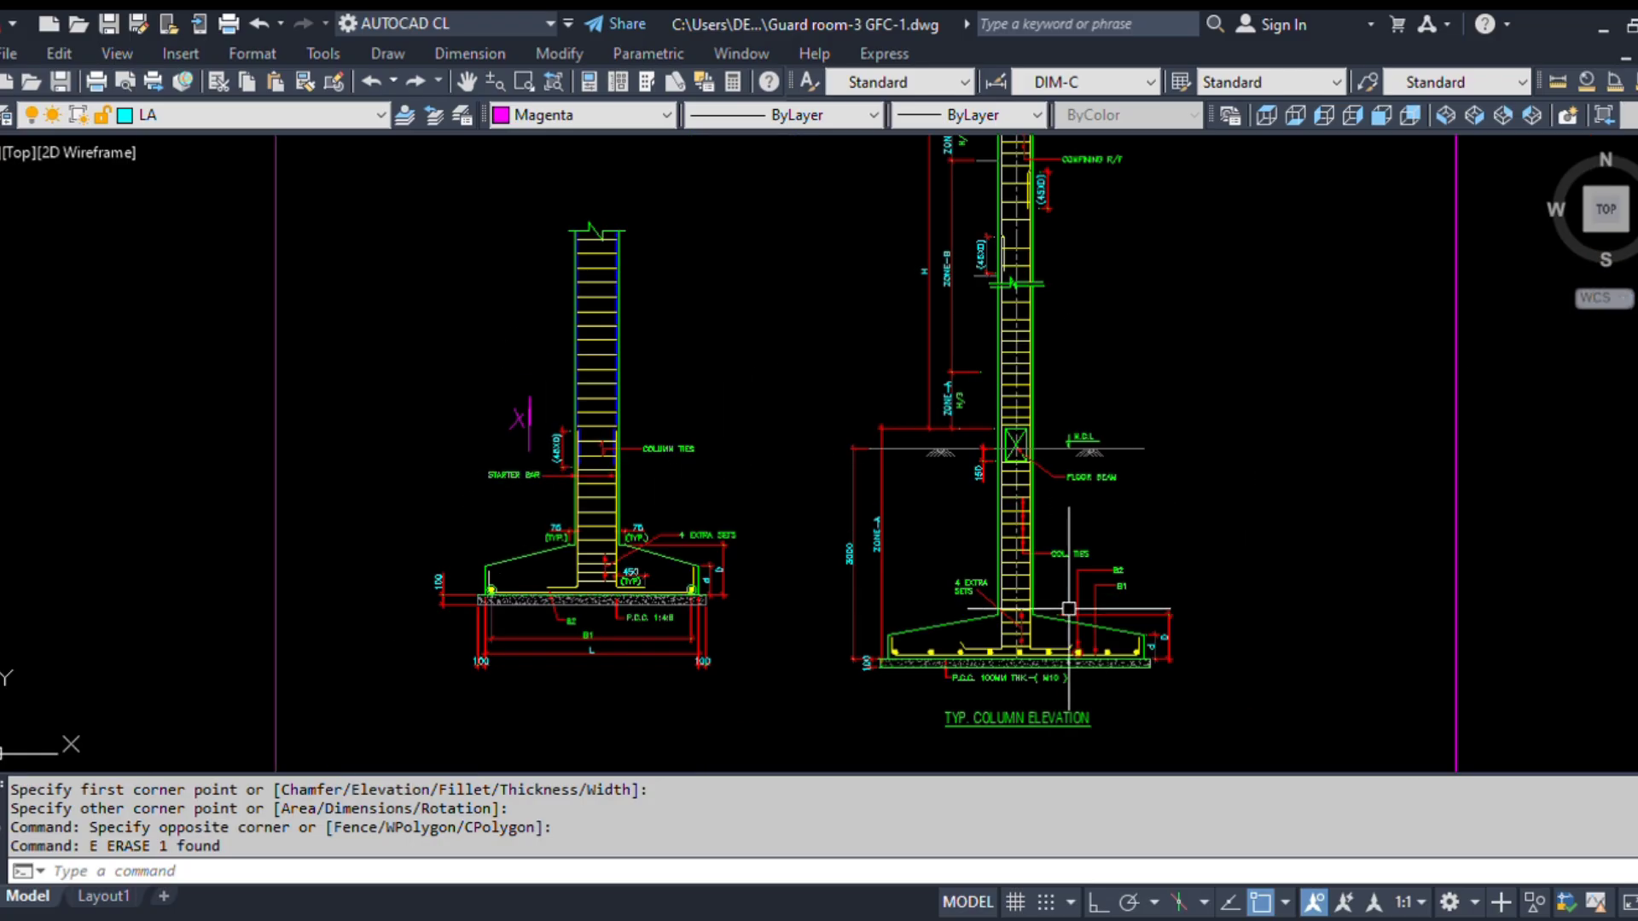
- Examine the column ties above the footing's starter-bar lap and the two staggered (45XD) bar laps within Zone-B of the typical column elevation
scroll(512, 432, "up", 3)
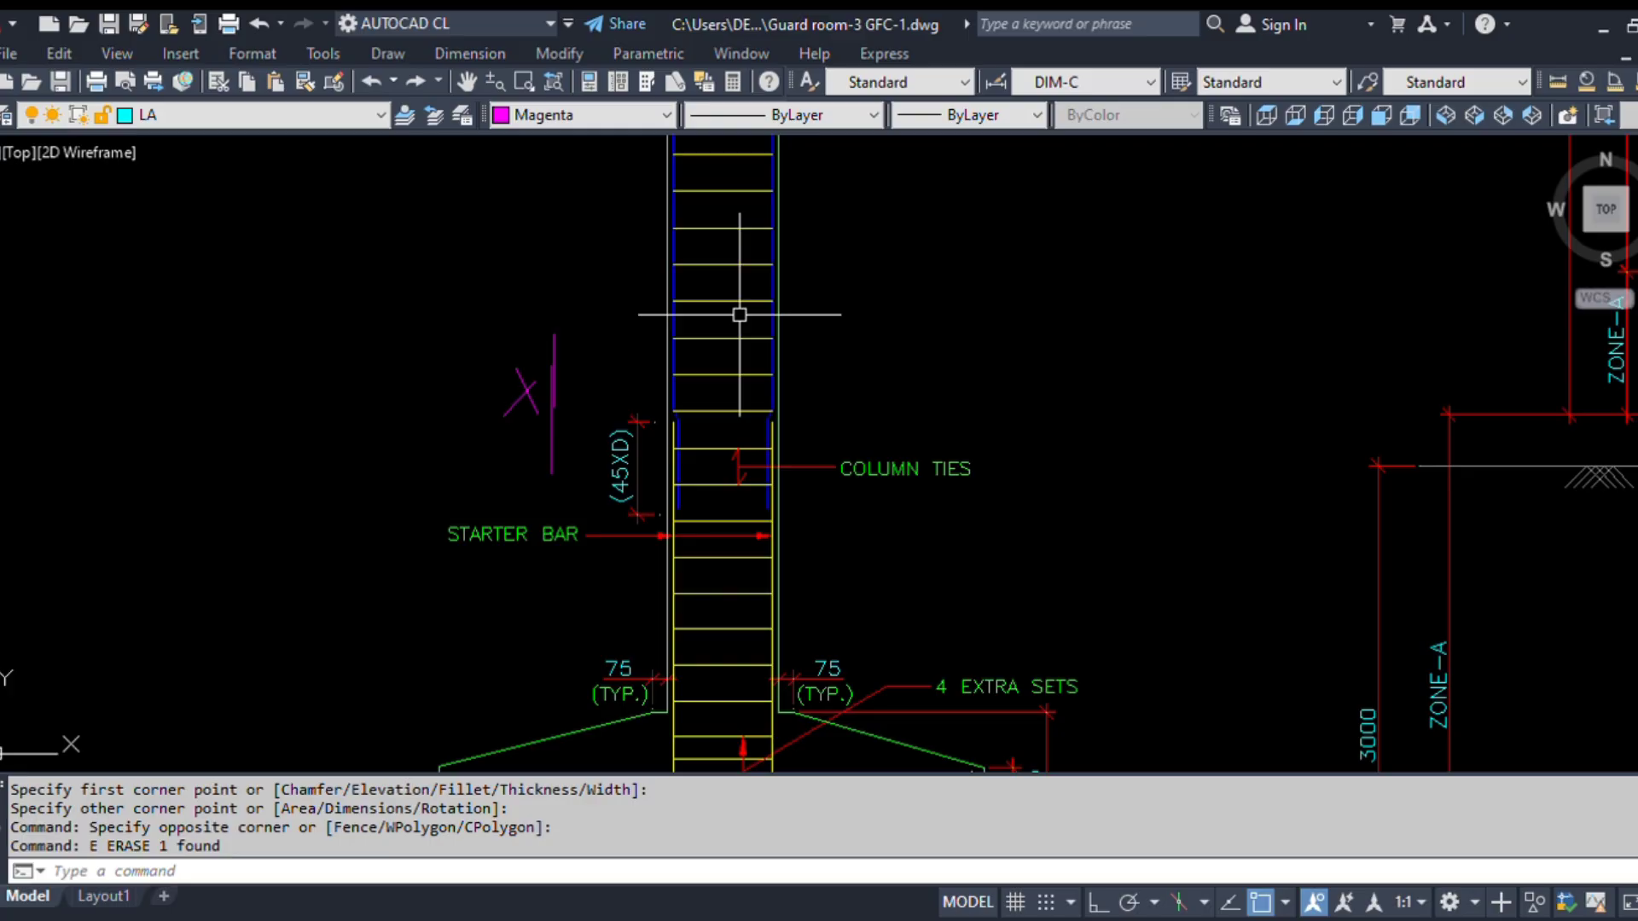
scroll(713, 496, "down", 3)
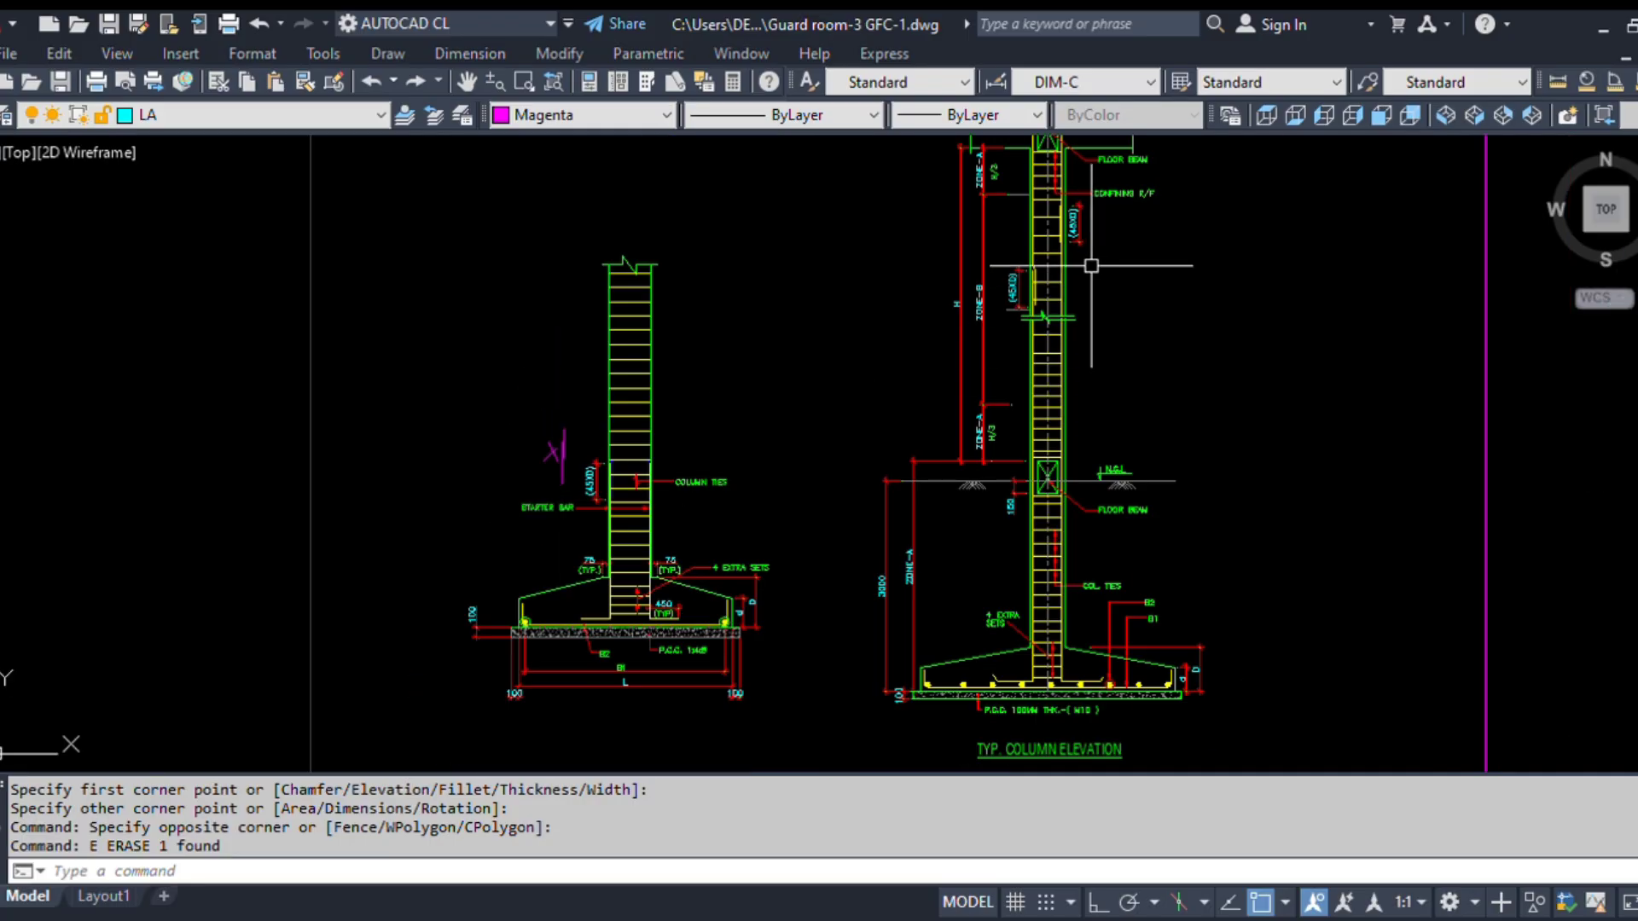
middle_click_drag(1092, 265, 1028, 341)
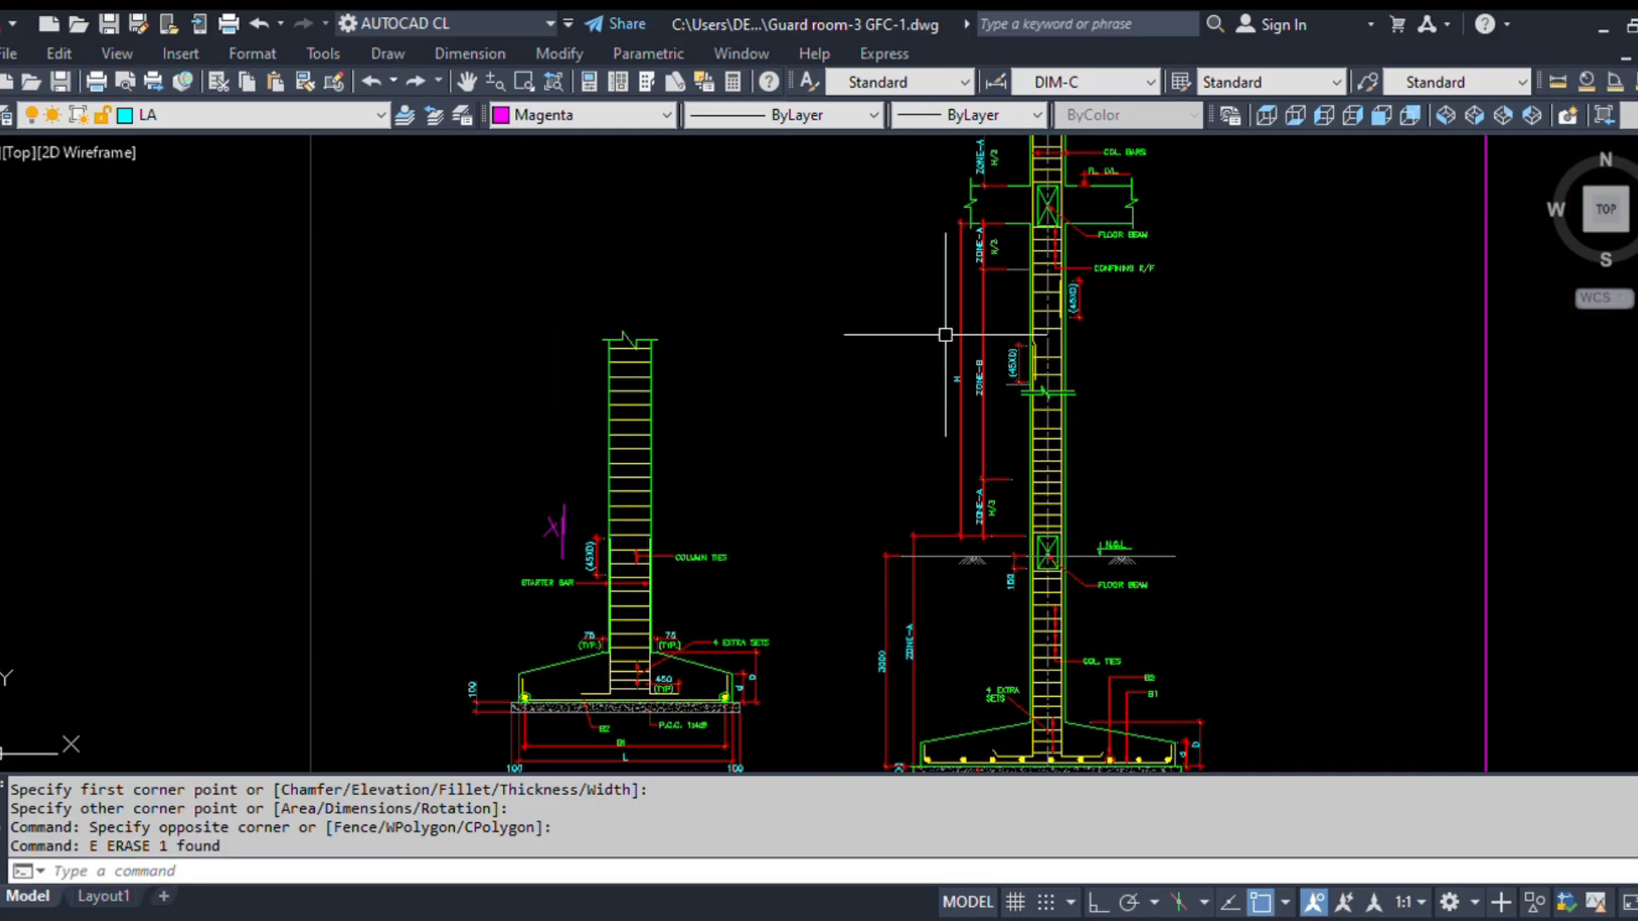
scroll(945, 334, "up", 2)
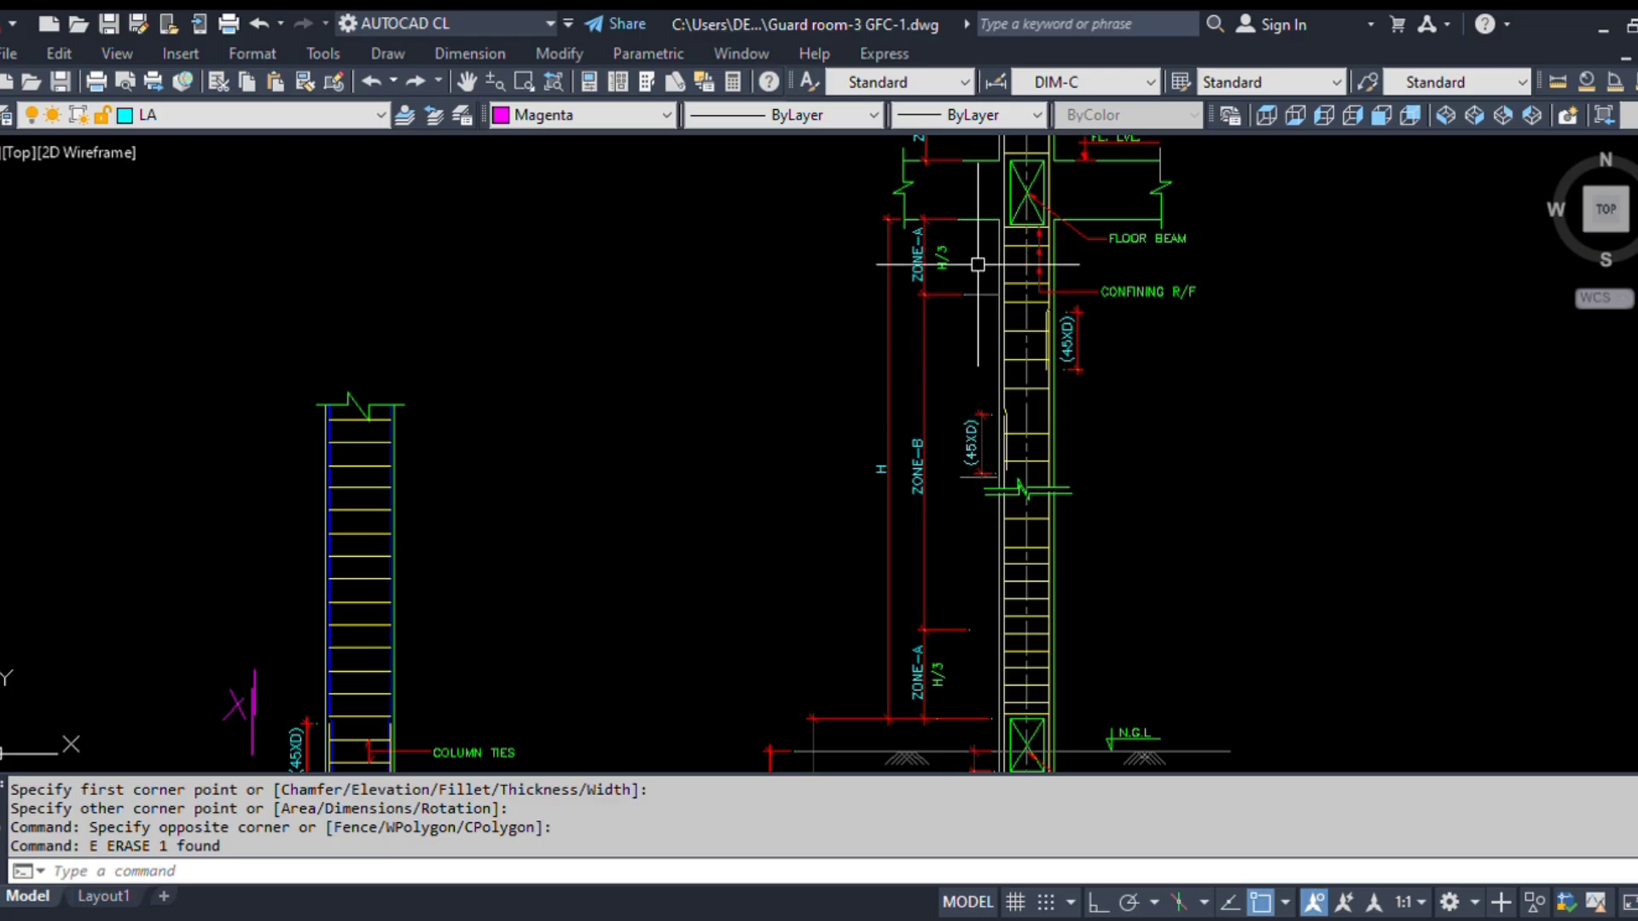
middle_click_drag(982, 551, 964, 483)
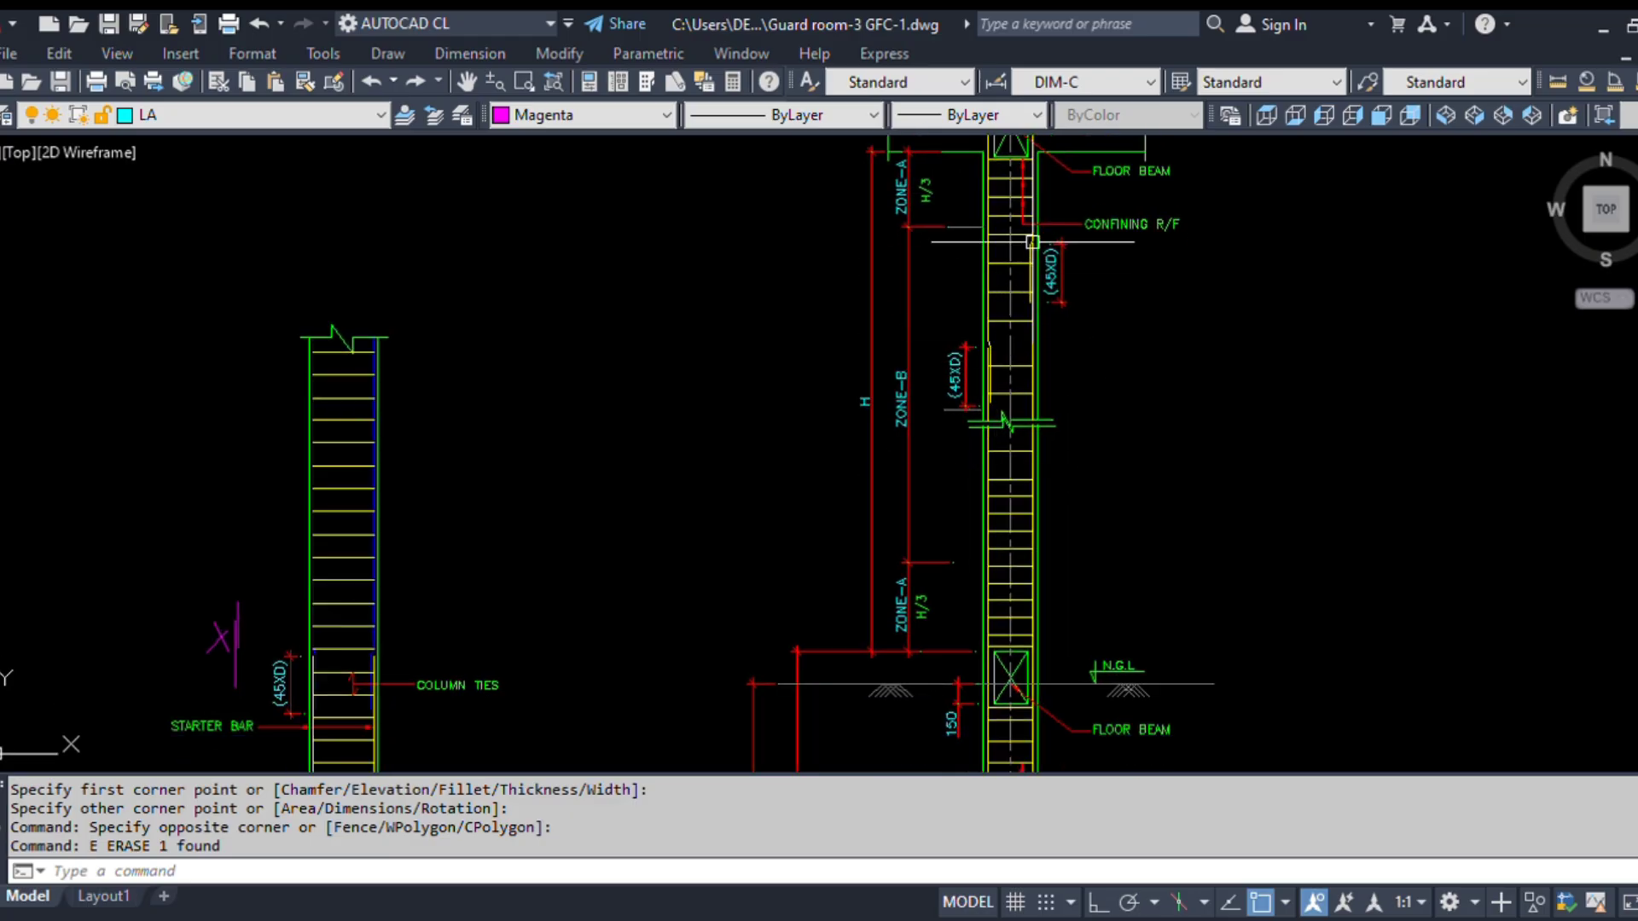
scroll(1055, 259, "up", 4)
scroll(1011, 301, "up", 1)
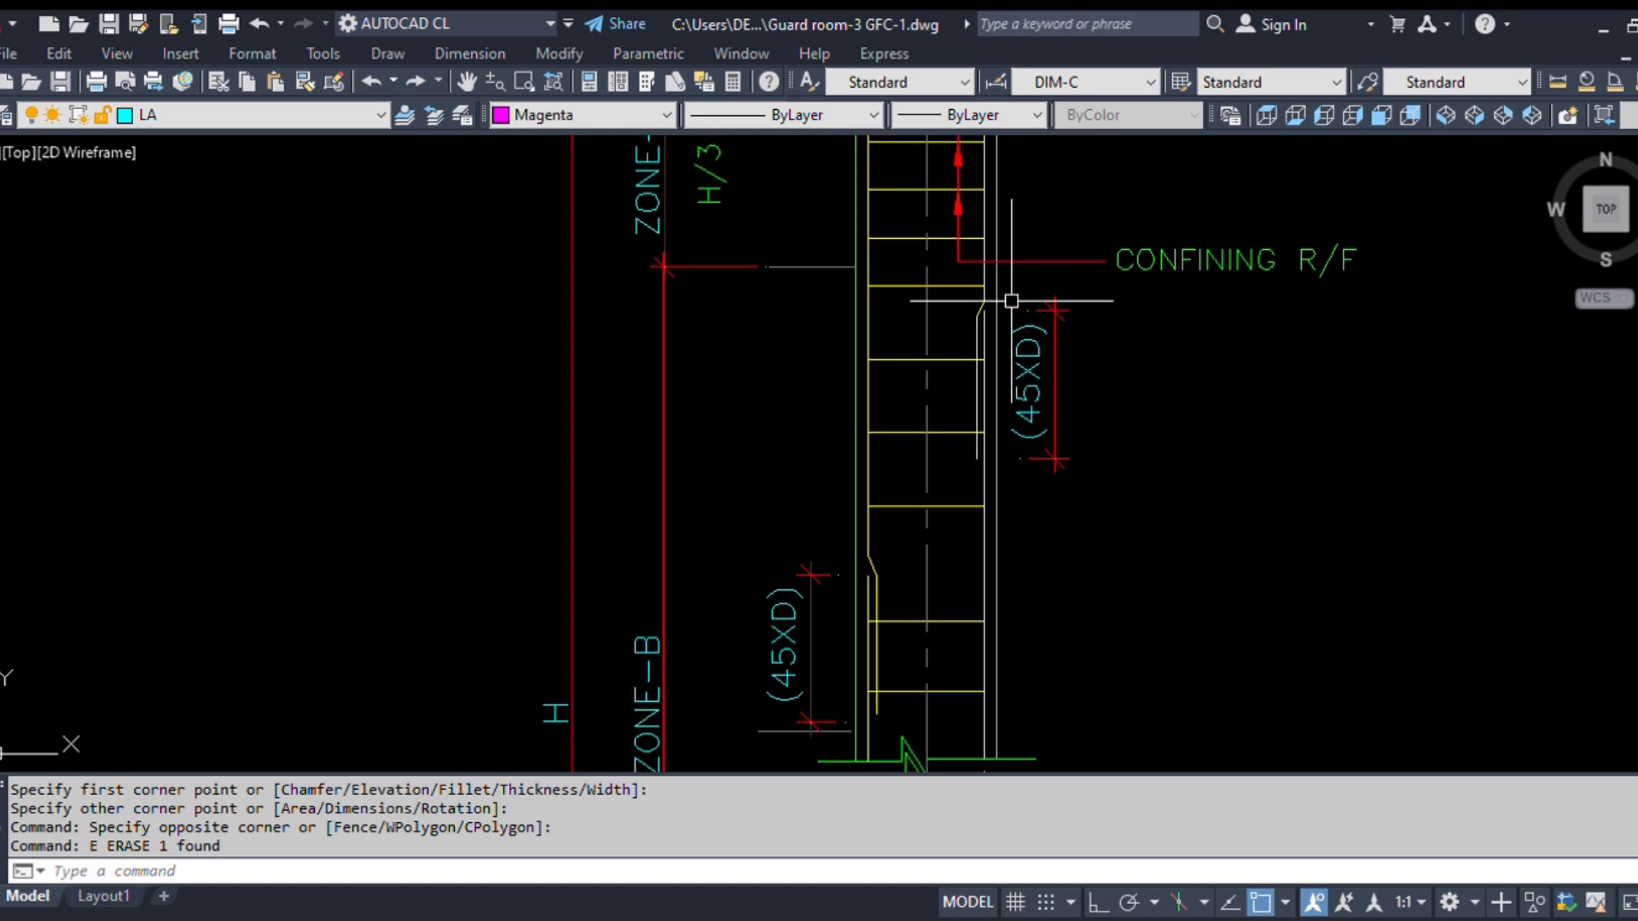
middle_click_drag(957, 574, 996, 454)
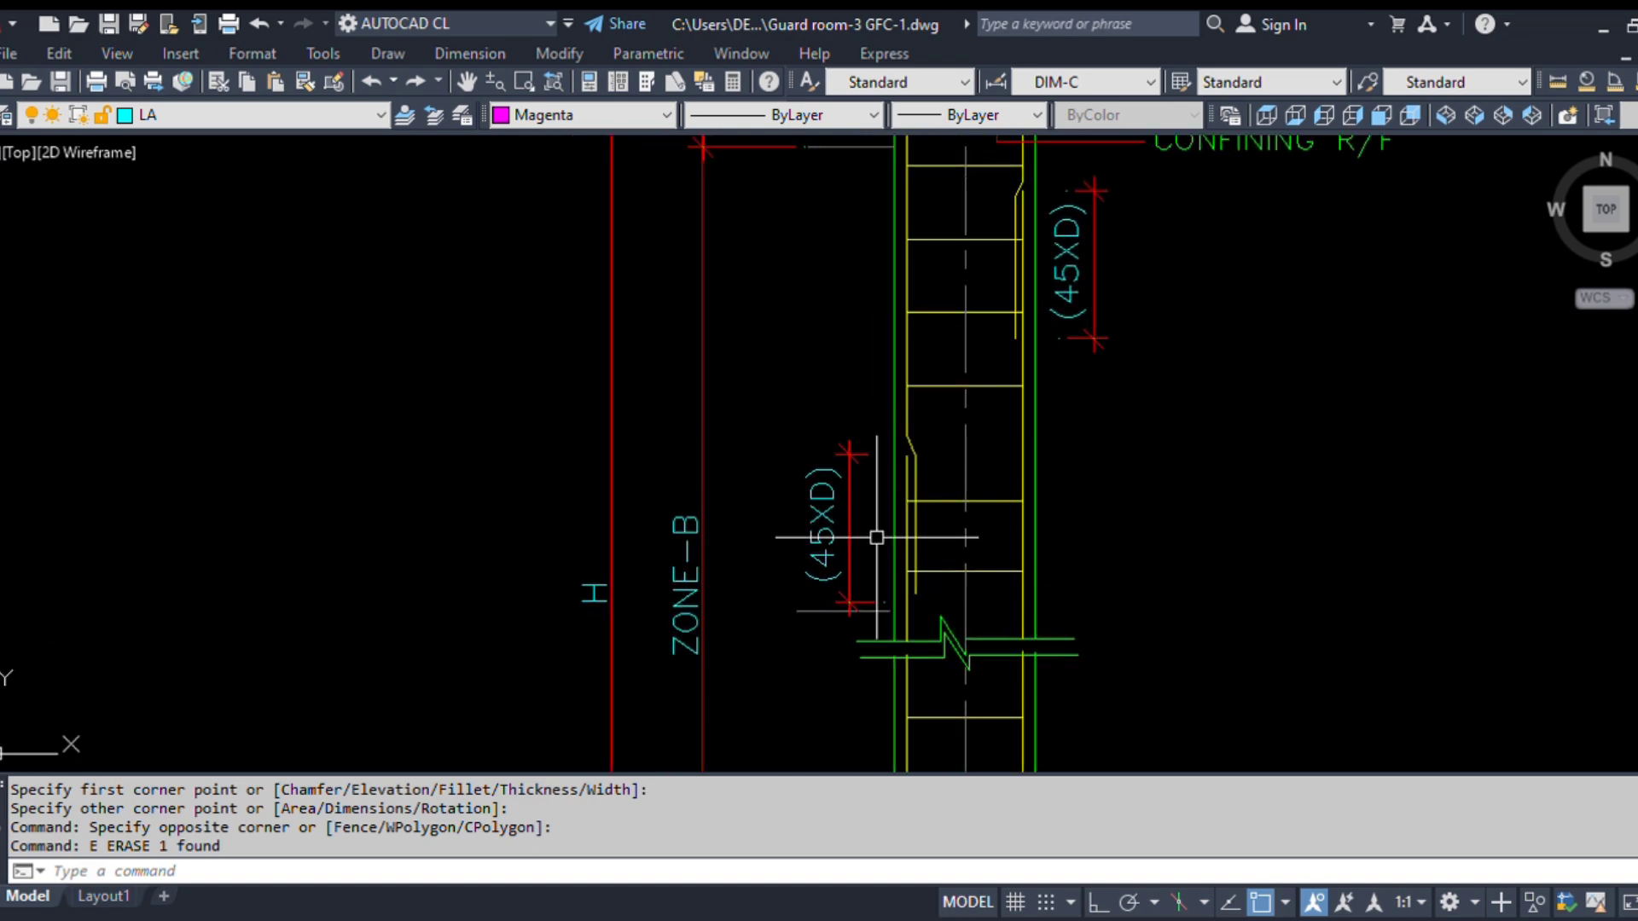
scroll(849, 495, "down", 6)
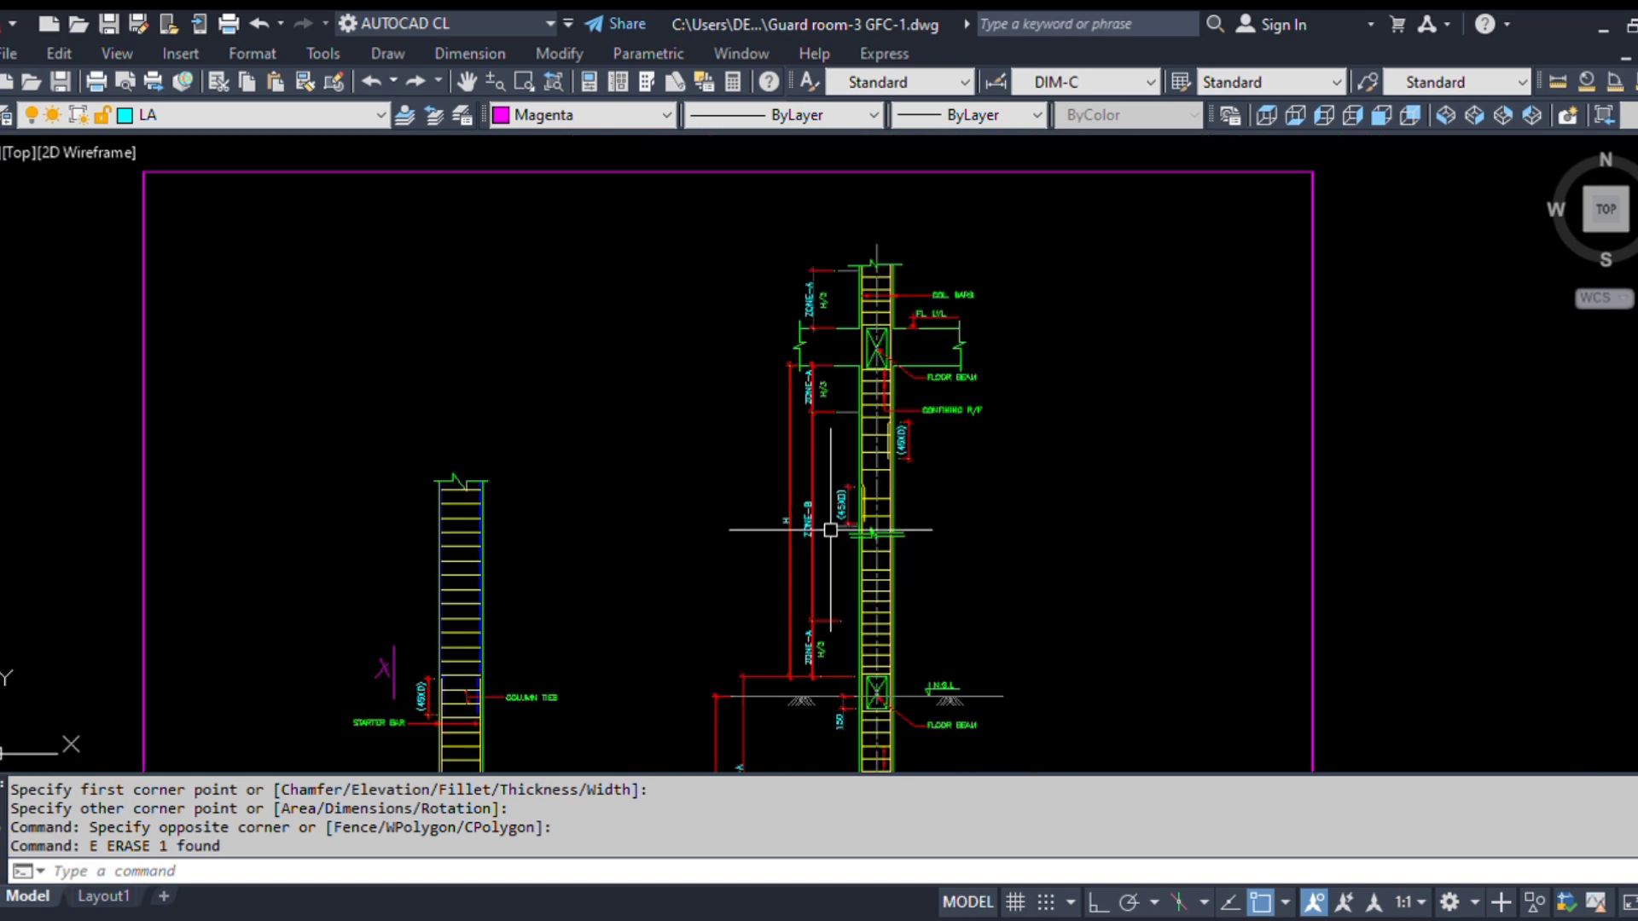
- Inspect the H/3 Zone-A confining reinforcement below the floor beam against Zone-B, and compare the full column elevation with the footing detail
scroll(830, 530, "up", 3)
scroll(797, 321, "up", 3)
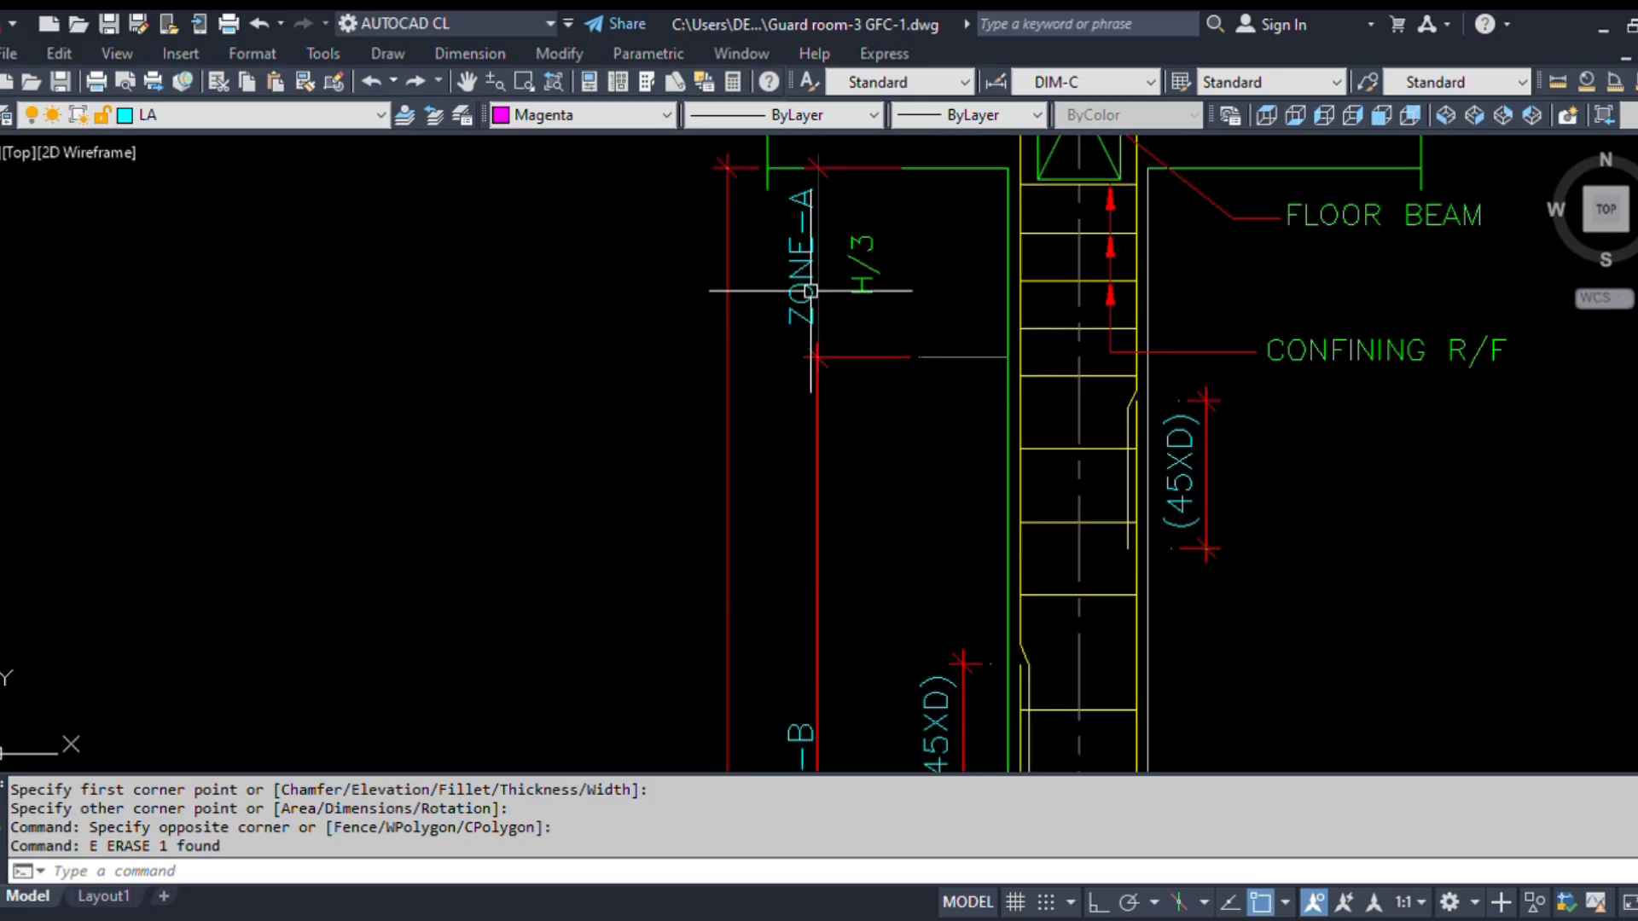
scroll(814, 581, "down", 4)
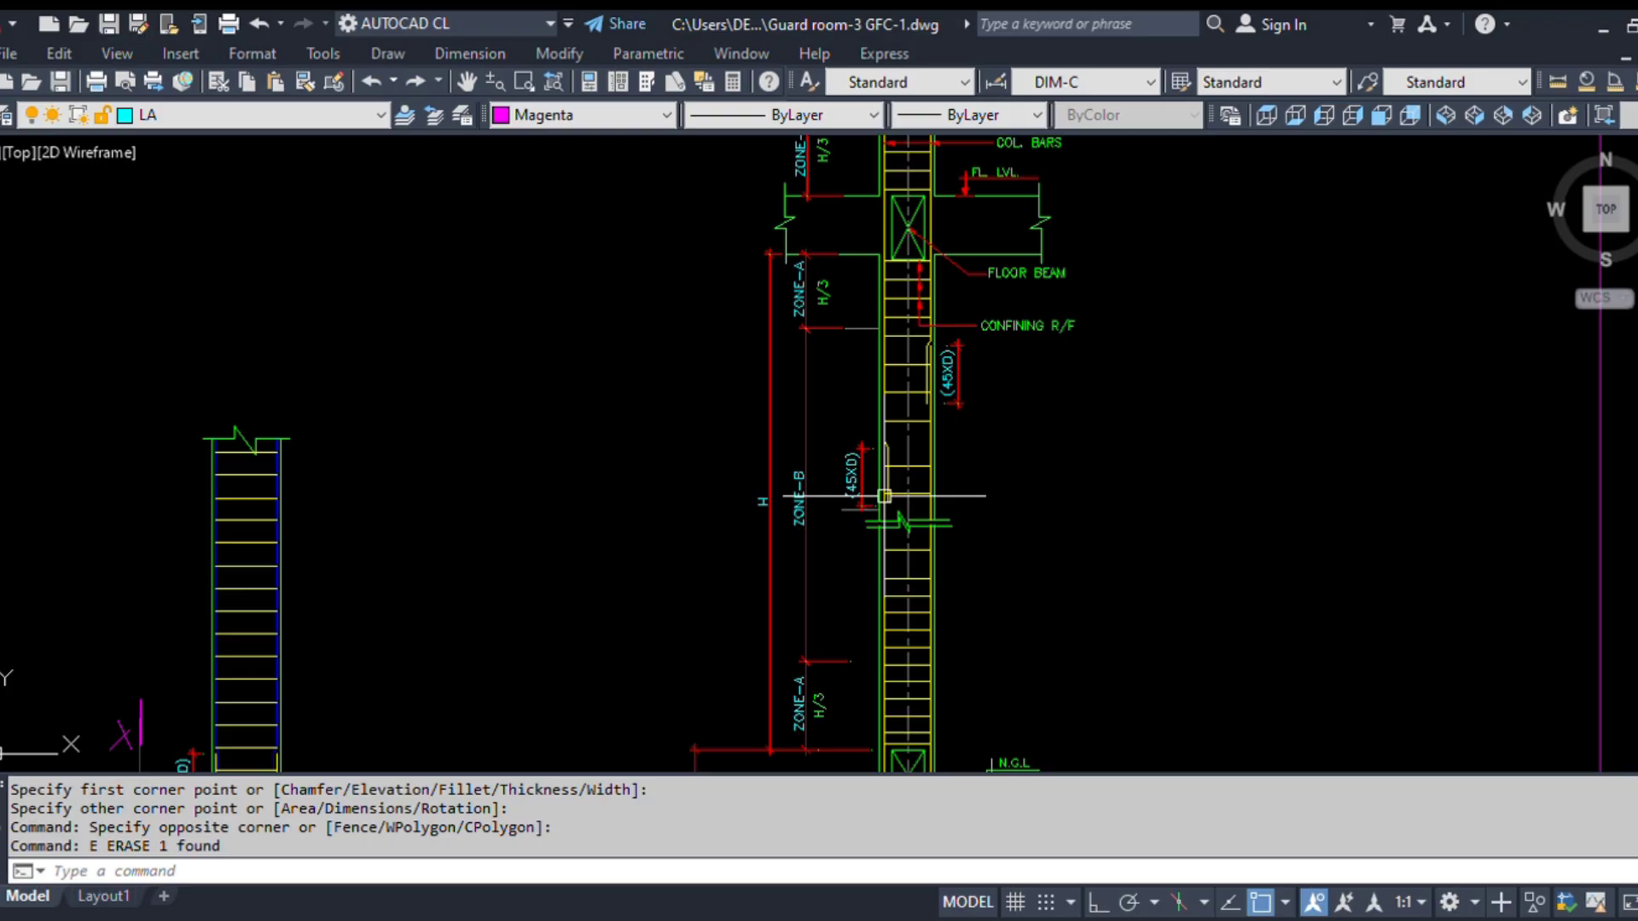
scroll(1035, 314, "down", 8)
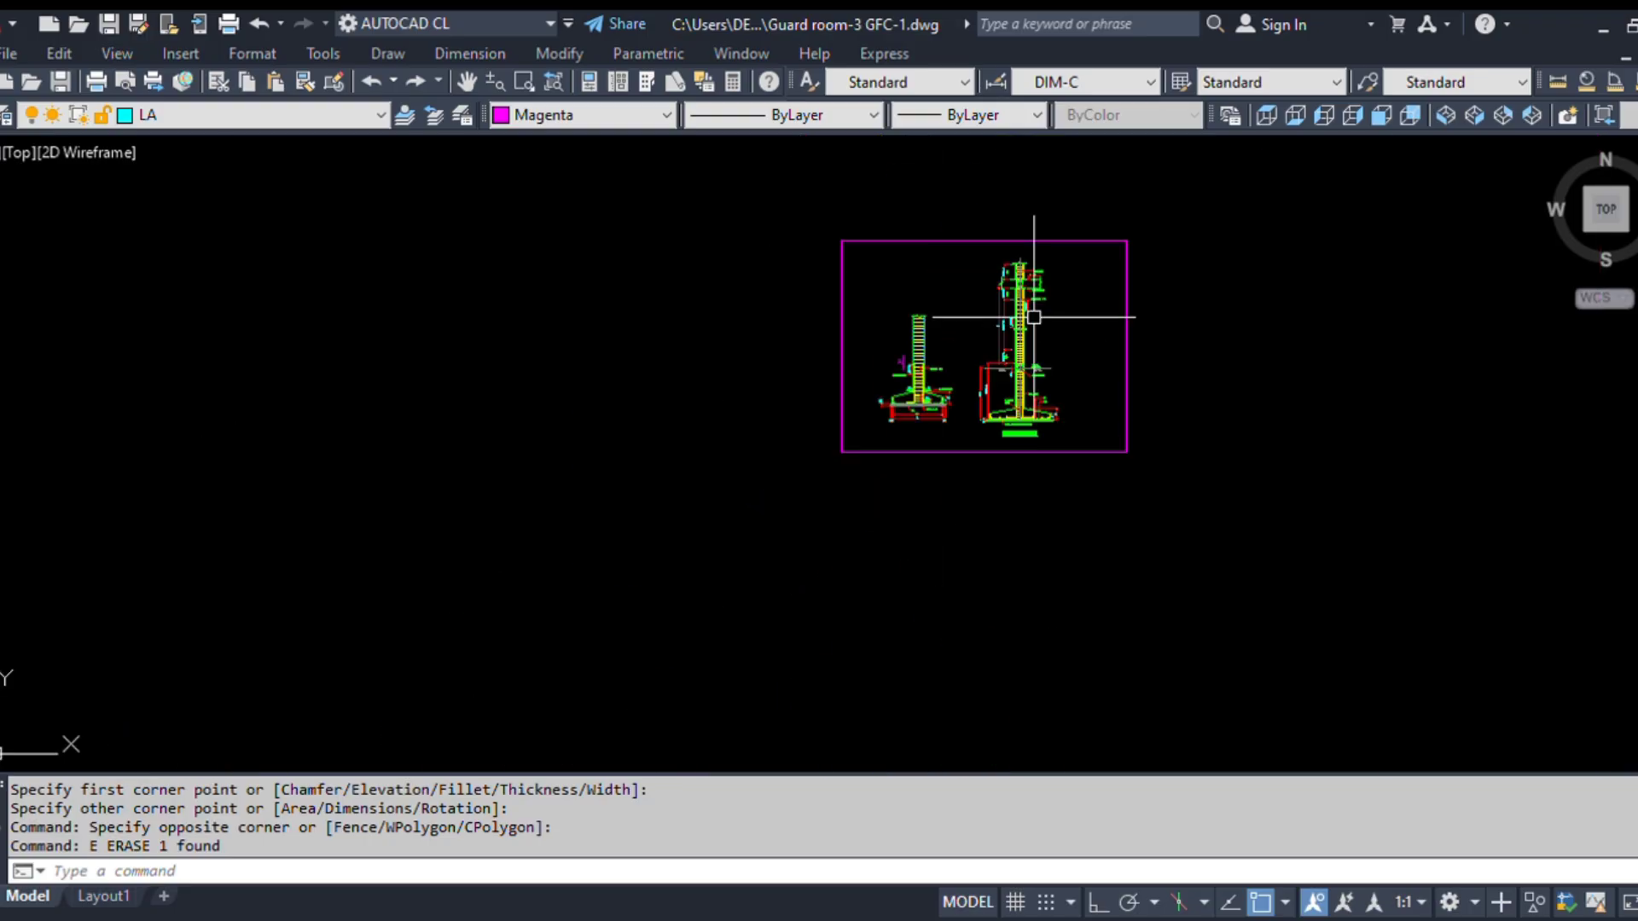
scroll(967, 331, "up", 4)
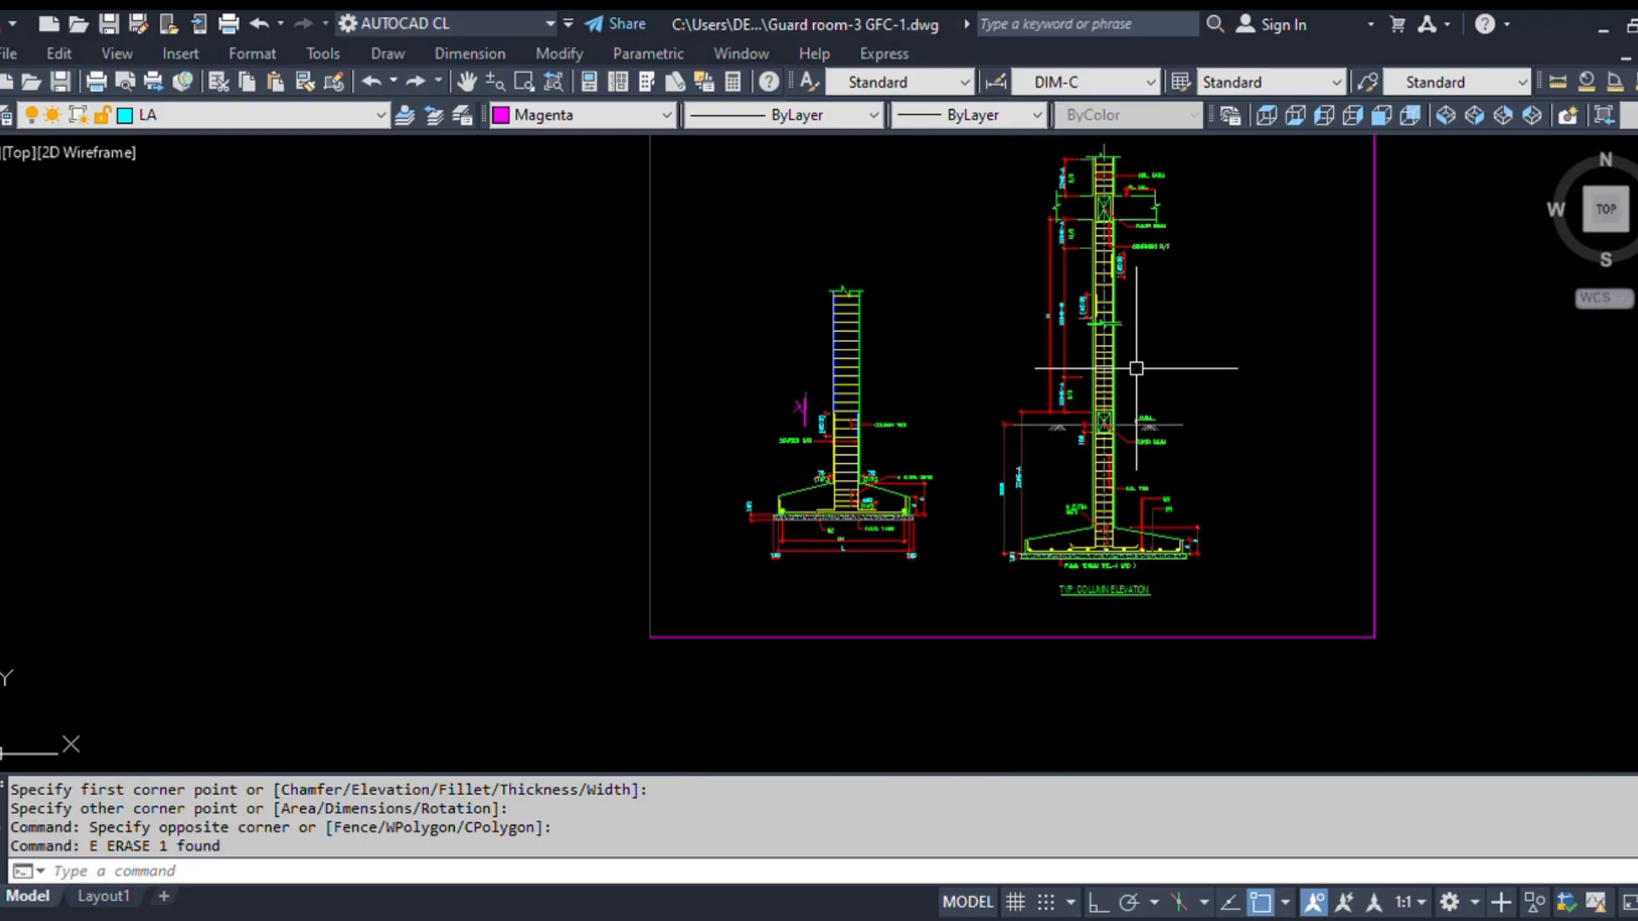
scroll(978, 366, "up", 2)
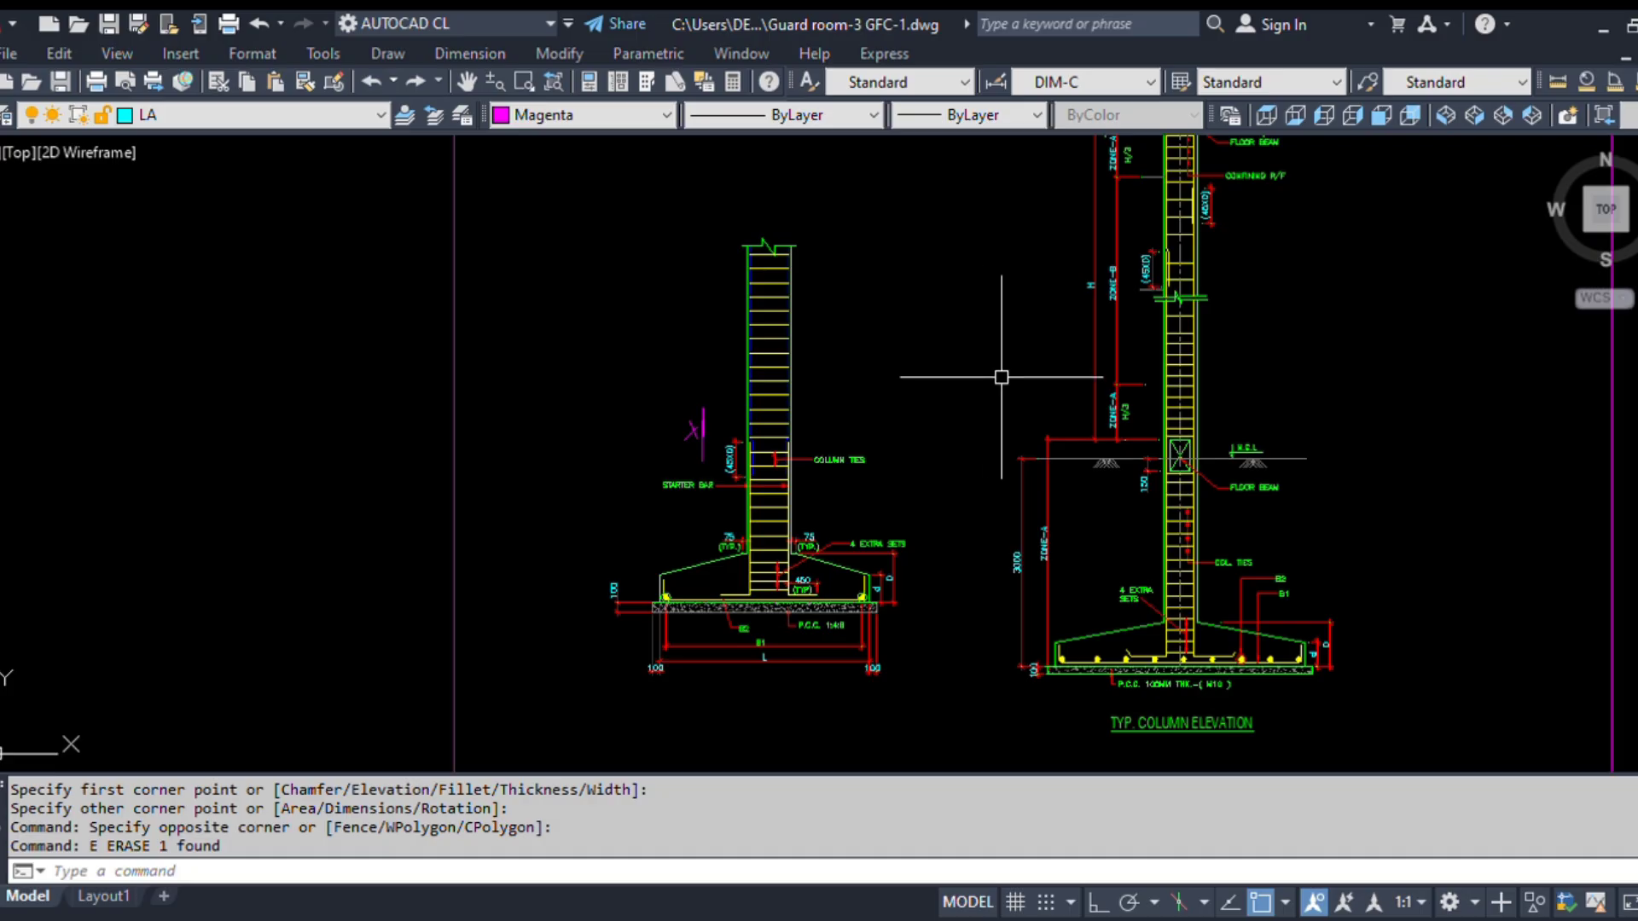